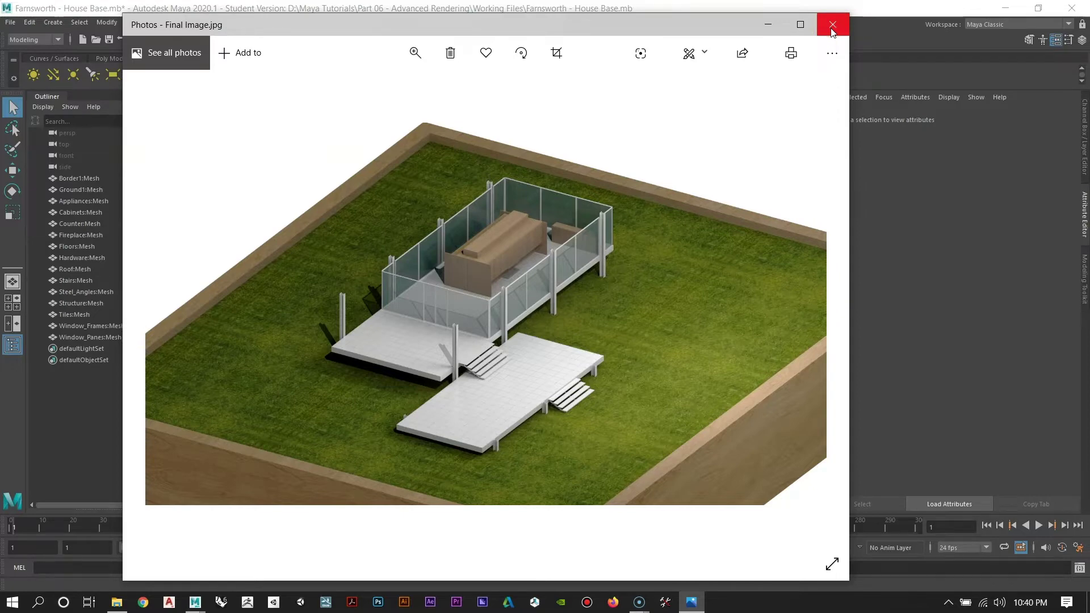
Step: Close the Final Image.jpg reference picture and examine the house model and its site from several angles
click(832, 27)
click(829, 31)
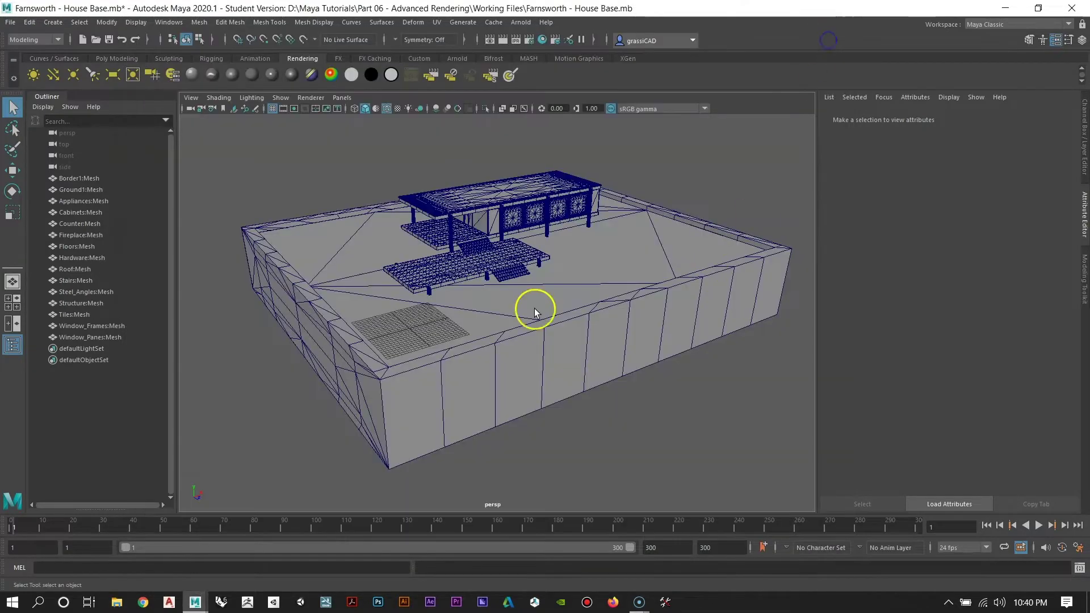
scroll(398, 266, up, 8)
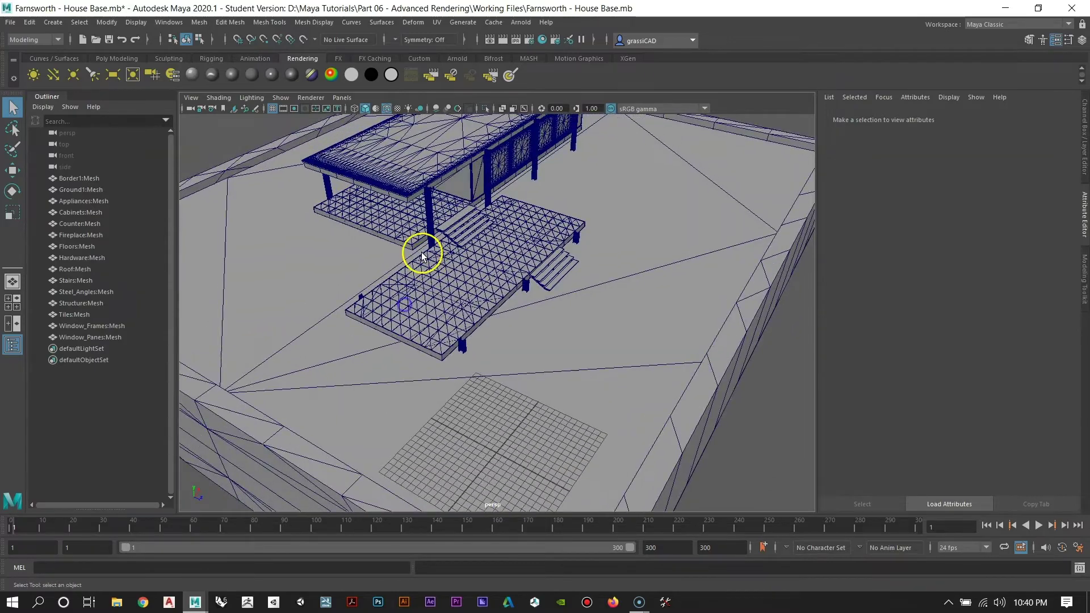
alt+drag(471, 323, 536, 278)
alt+right_drag(536, 278, 484, 296)
alt+drag(484, 295, 406, 246)
alt+right_drag(406, 246, 443, 278)
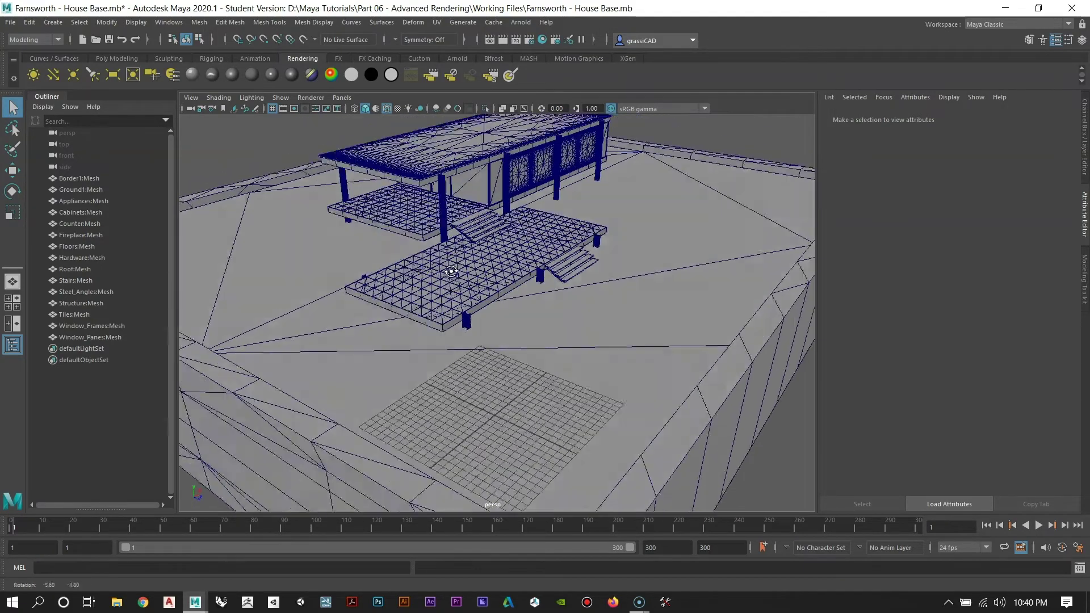
alt+middle_drag(443, 279, 455, 290)
scroll(454, 290, up, 3)
alt+drag(450, 280, 508, 347)
alt+right_drag(508, 347, 539, 293)
alt+drag(543, 292, 538, 346)
Step: Select all meshes from Border1:Mesh through Window_Panes:Mesh and view the attributes of their shared lambert1 material
click(83, 178)
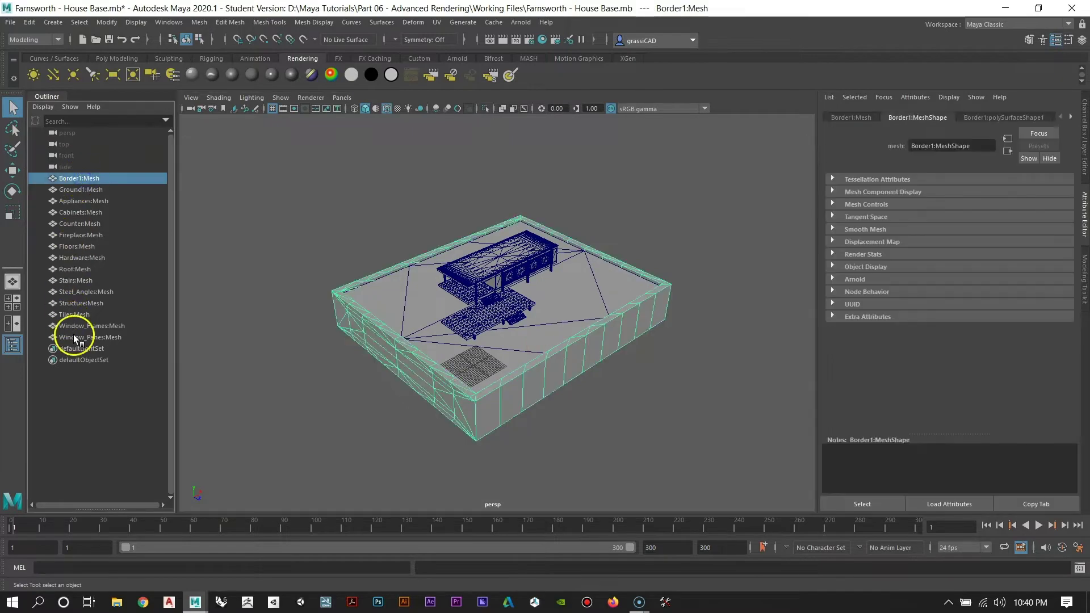
shift+click(73, 336)
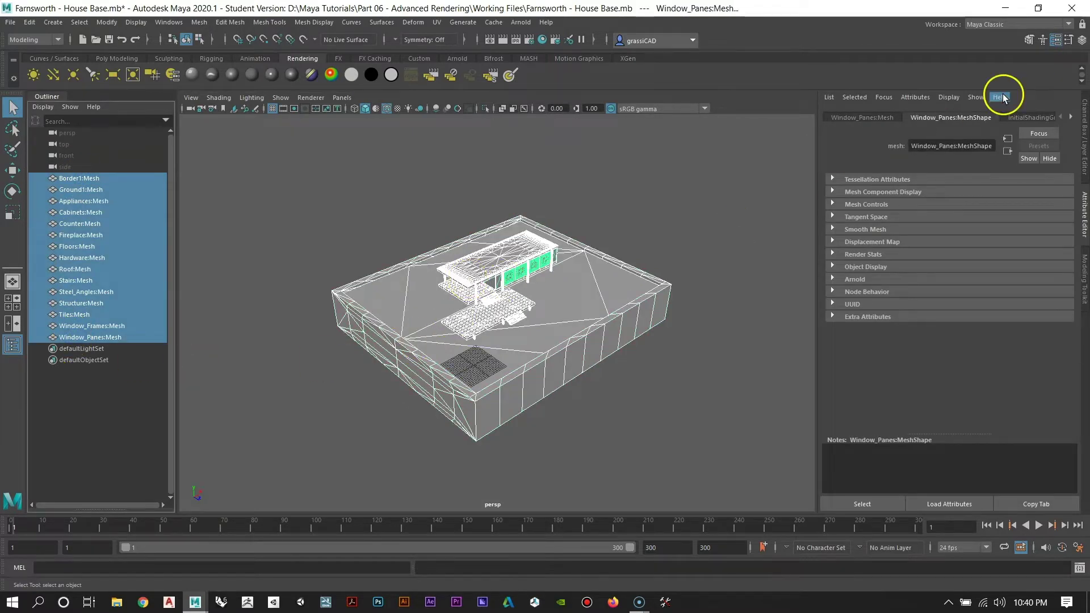
click(1082, 225)
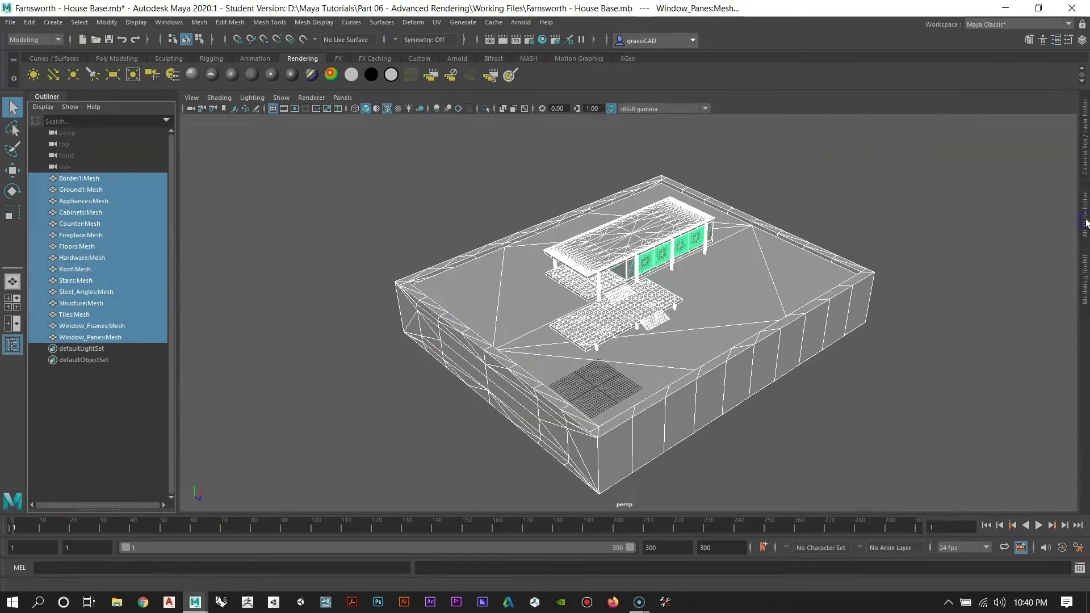
click(1082, 225)
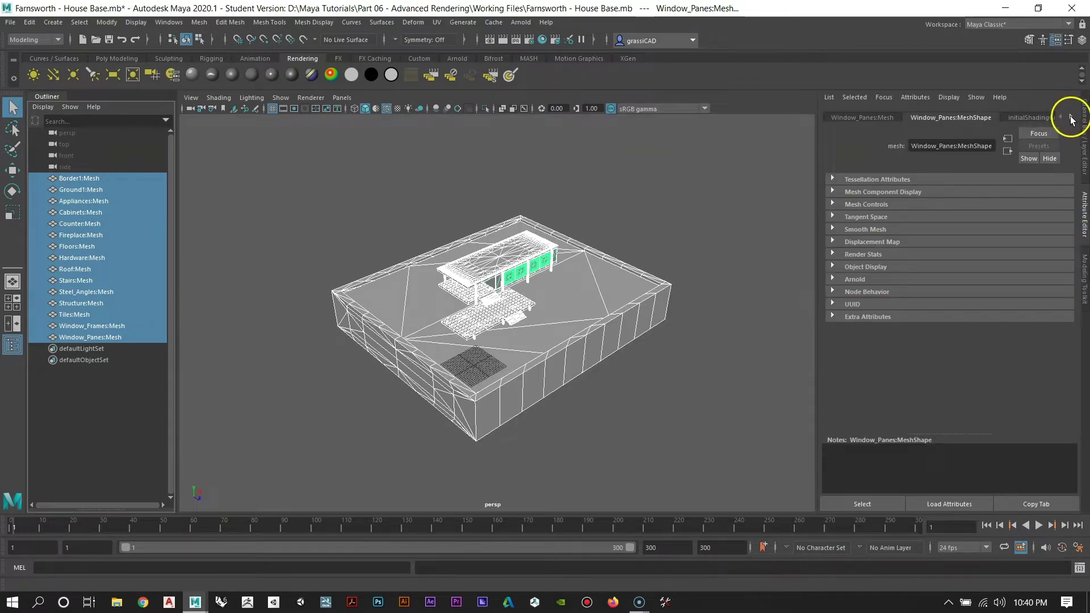
click(1071, 117)
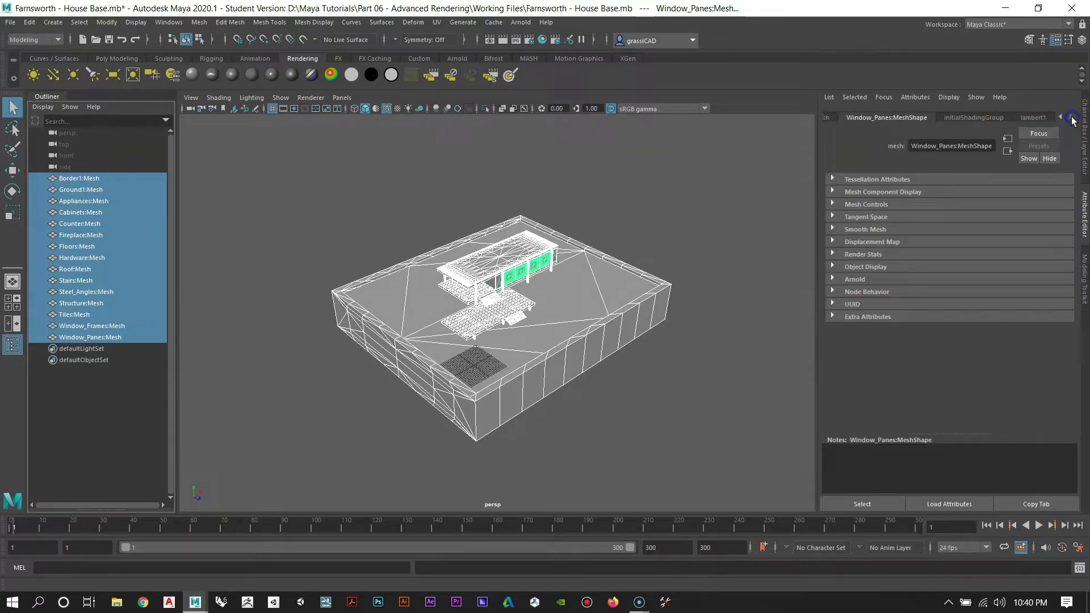
click(1033, 117)
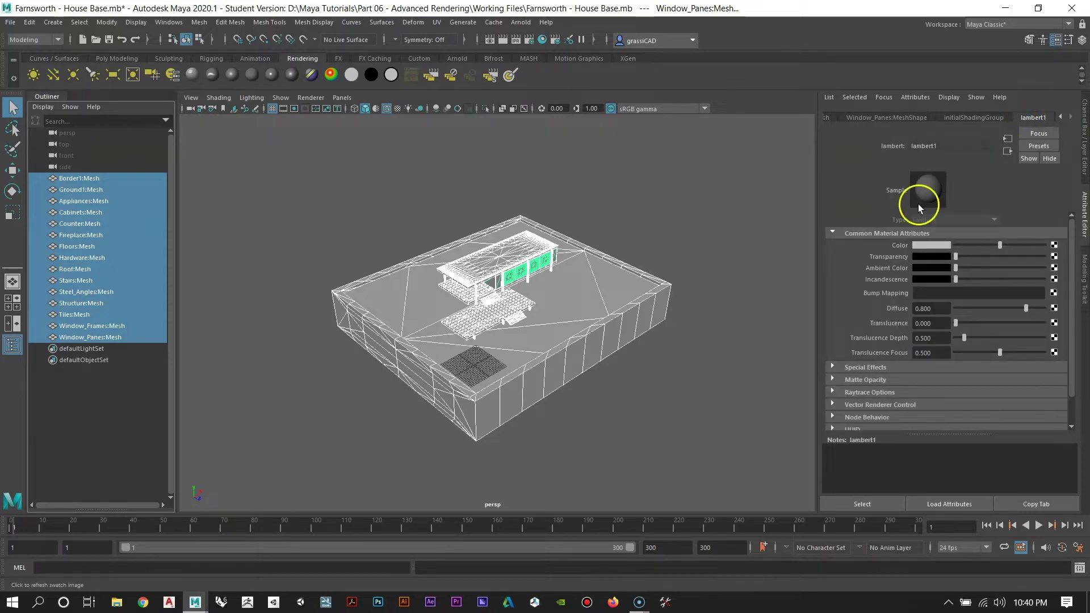
Step: Deselect the meshes, render a test image of the whole model in perspective with Arnold, and close the render
click(647, 223)
alt+right_drag(436, 272, 573, 324)
alt+right_drag(522, 275, 595, 300)
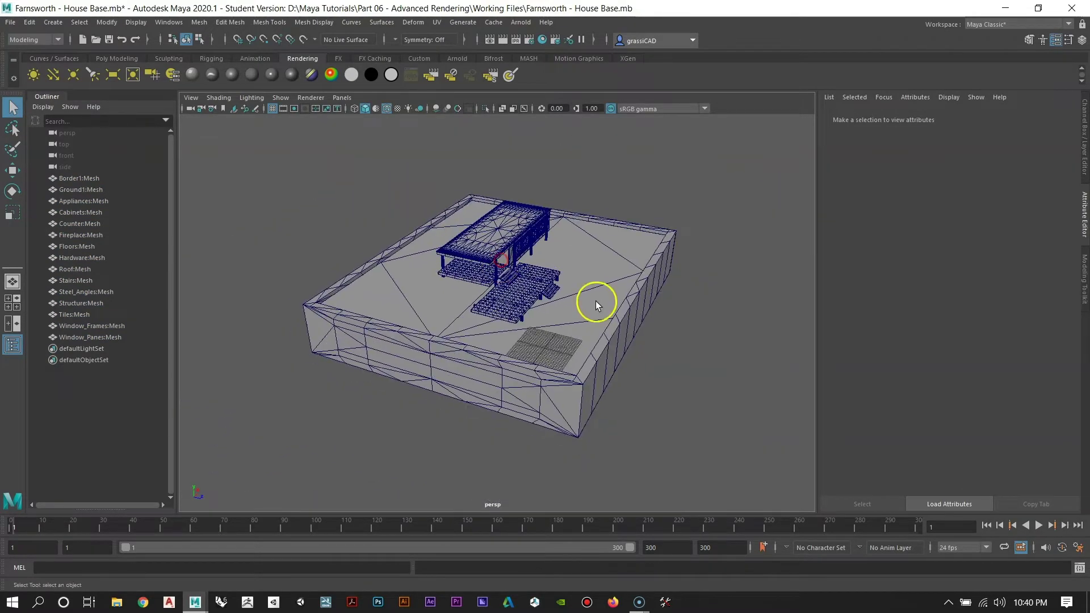
alt+drag(595, 301, 519, 243)
alt+right_drag(519, 244, 552, 300)
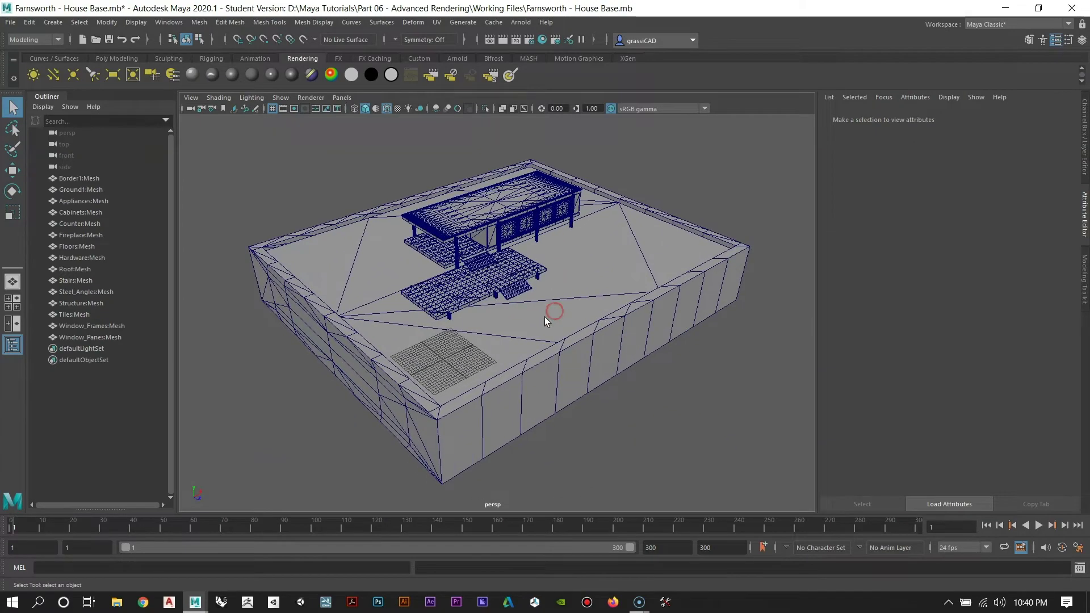
click(503, 39)
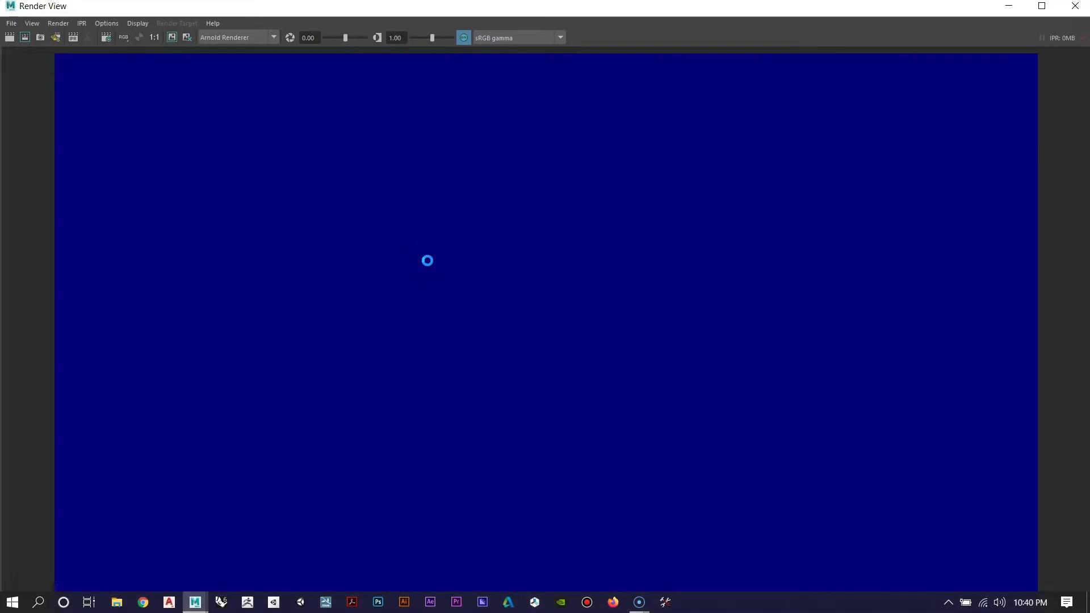
click(559, 309)
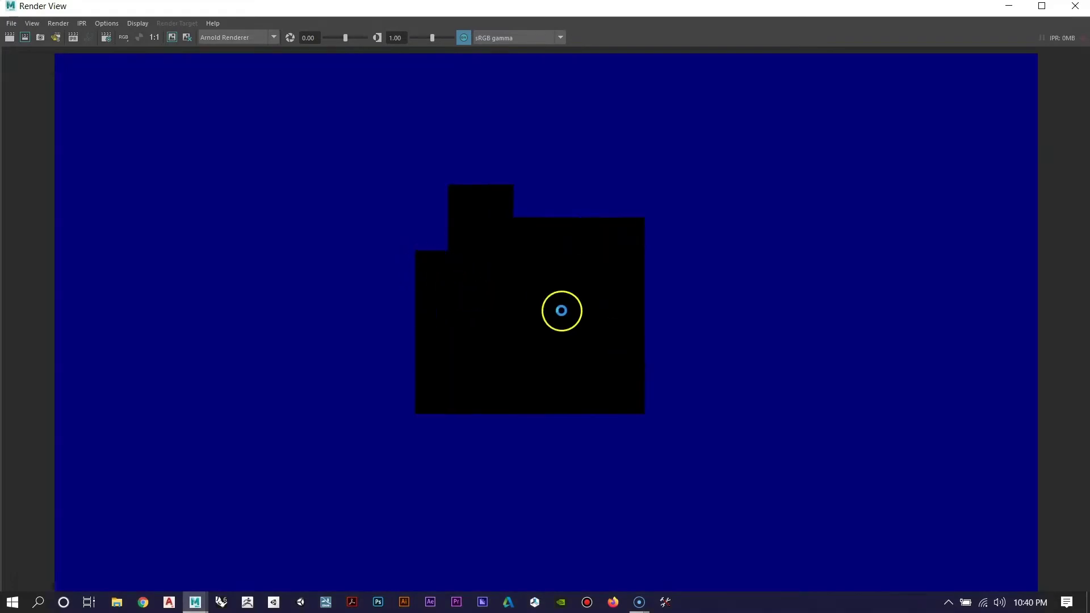
click(541, 355)
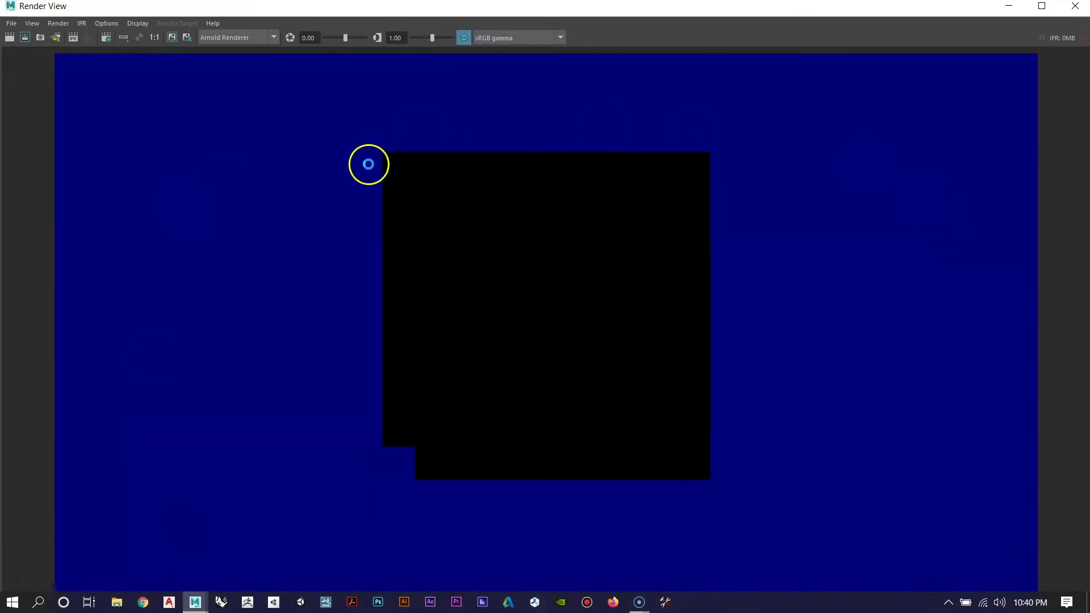
click(420, 109)
click(513, 184)
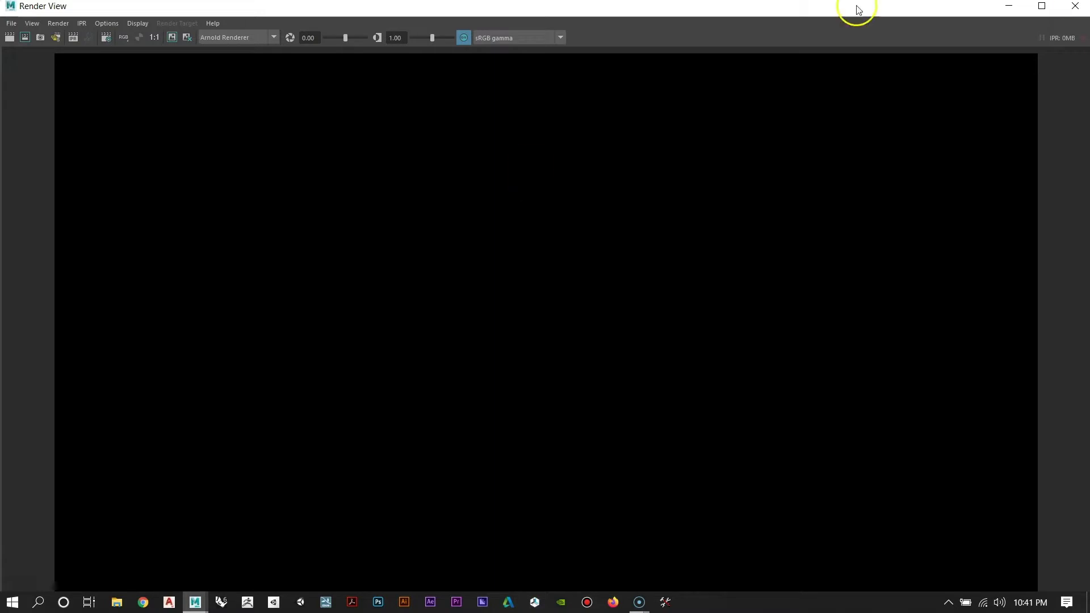
click(1074, 7)
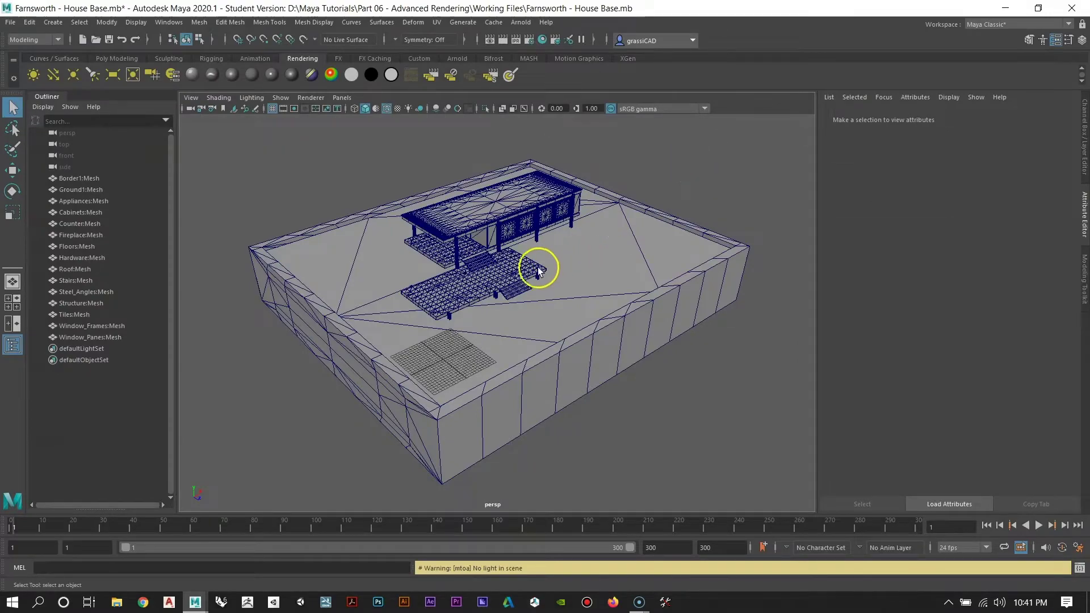
Step: Hide the house's roof mesh to expose the interior
alt+right_drag(535, 267, 475, 305)
alt+drag(475, 305, 544, 326)
scroll(544, 326, up, 2)
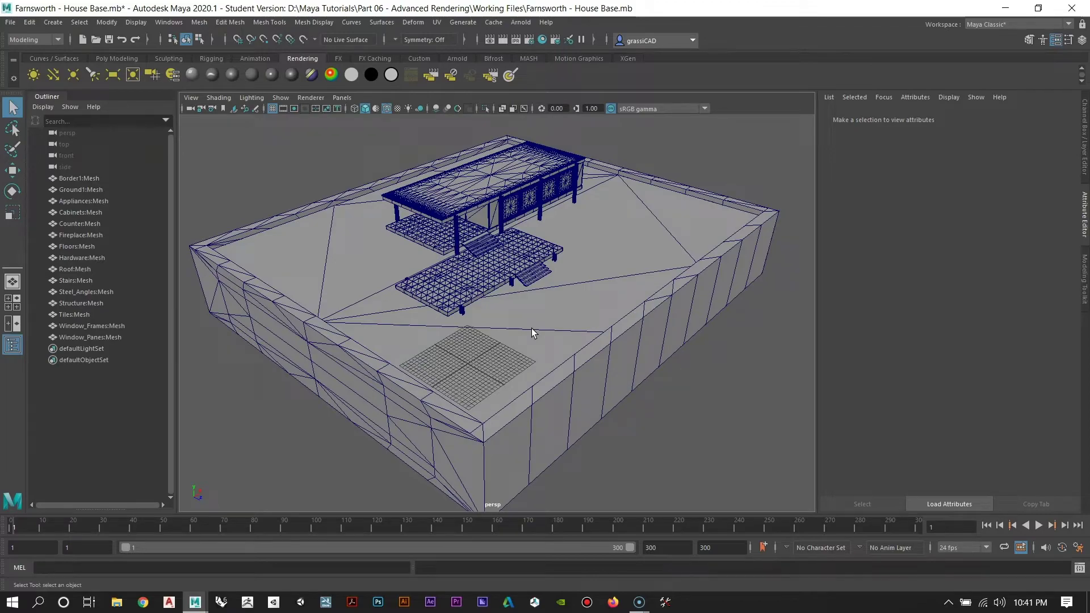
alt+right_drag(474, 236, 502, 318)
alt+drag(502, 318, 434, 348)
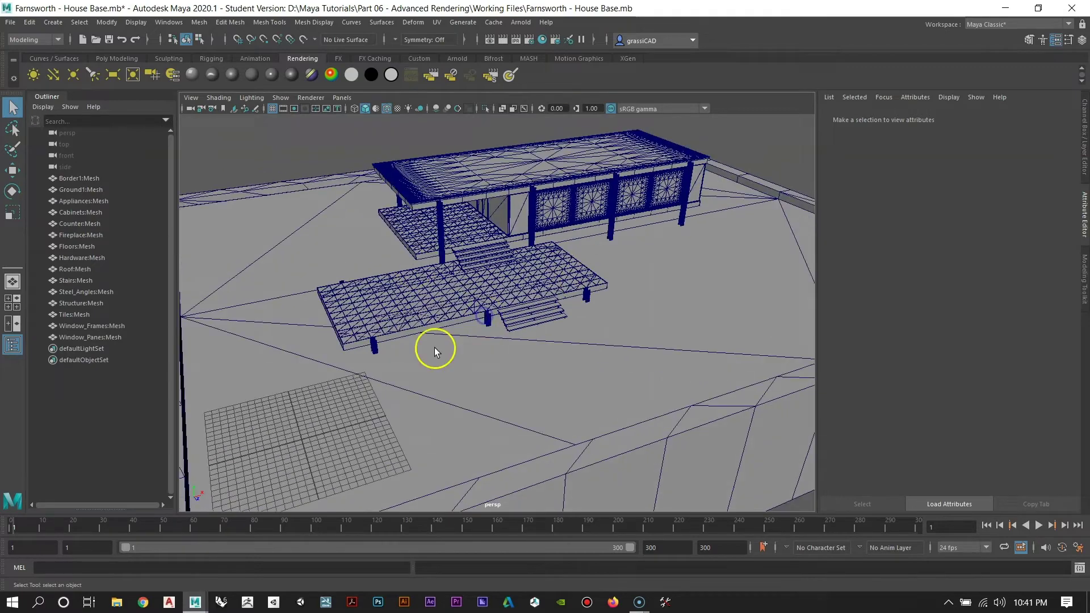
alt+right_drag(577, 312, 494, 325)
scroll(494, 324, up, 5)
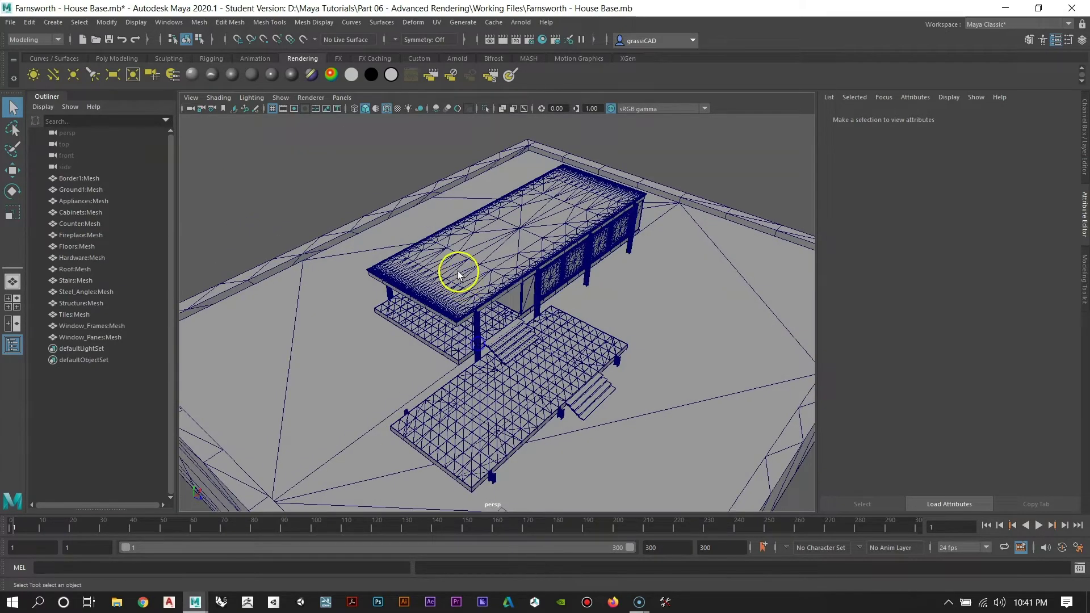
click(458, 273)
click(478, 262)
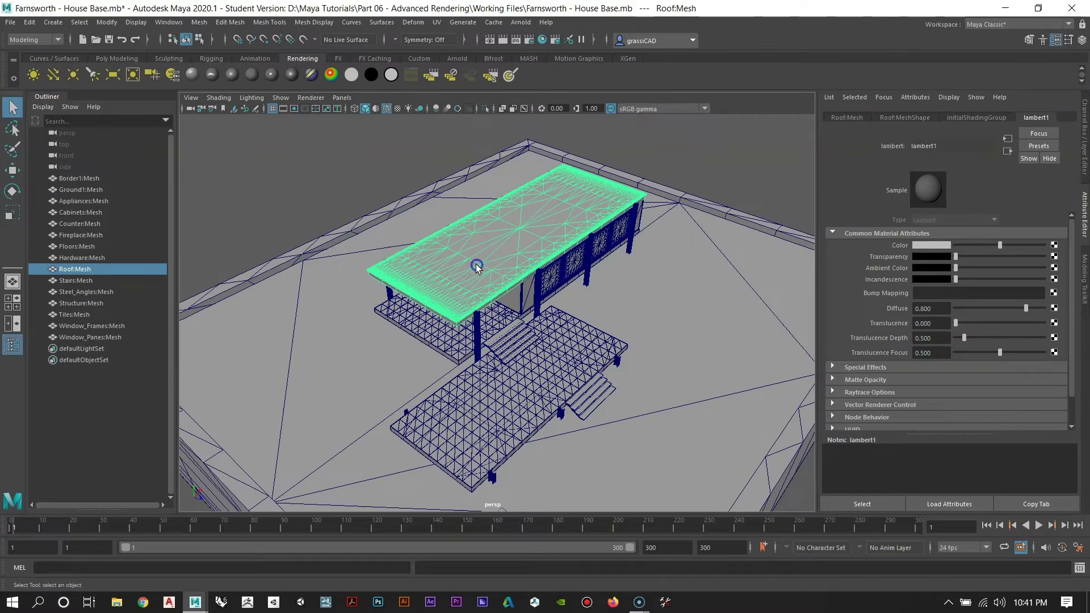
key(ctrl+h)
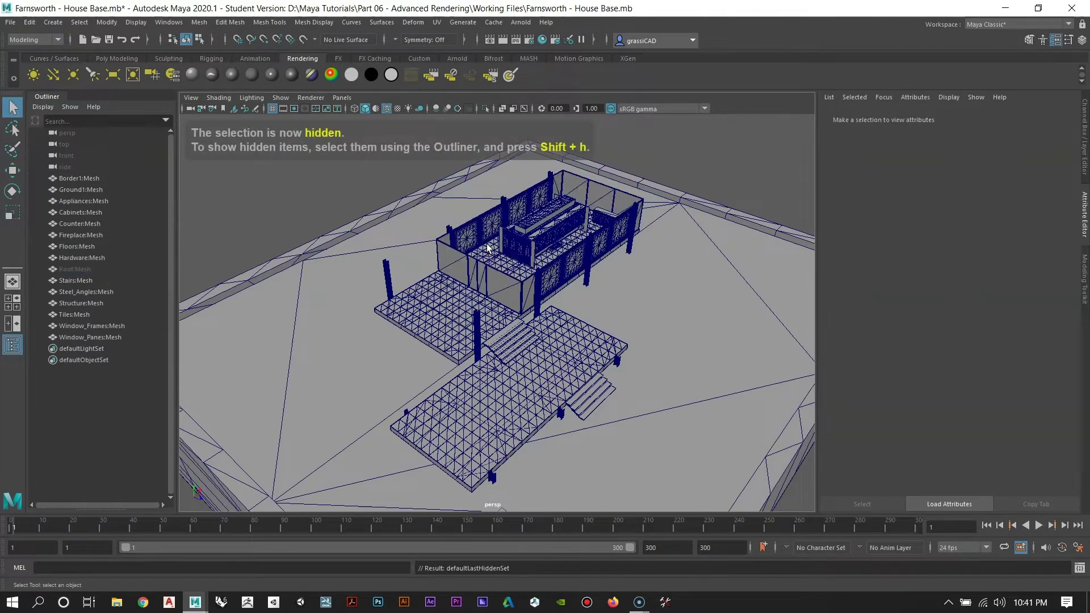
Step: Create a directional light in the scene
alt+right_drag(457, 244, 479, 278)
alt+drag(480, 278, 596, 366)
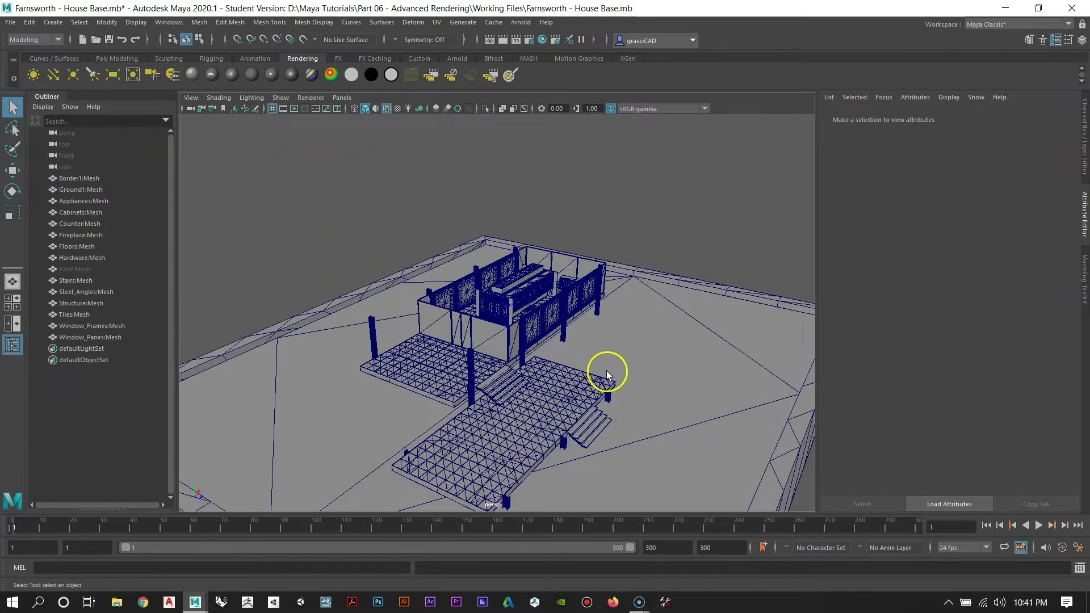
alt+right_drag(604, 370, 540, 289)
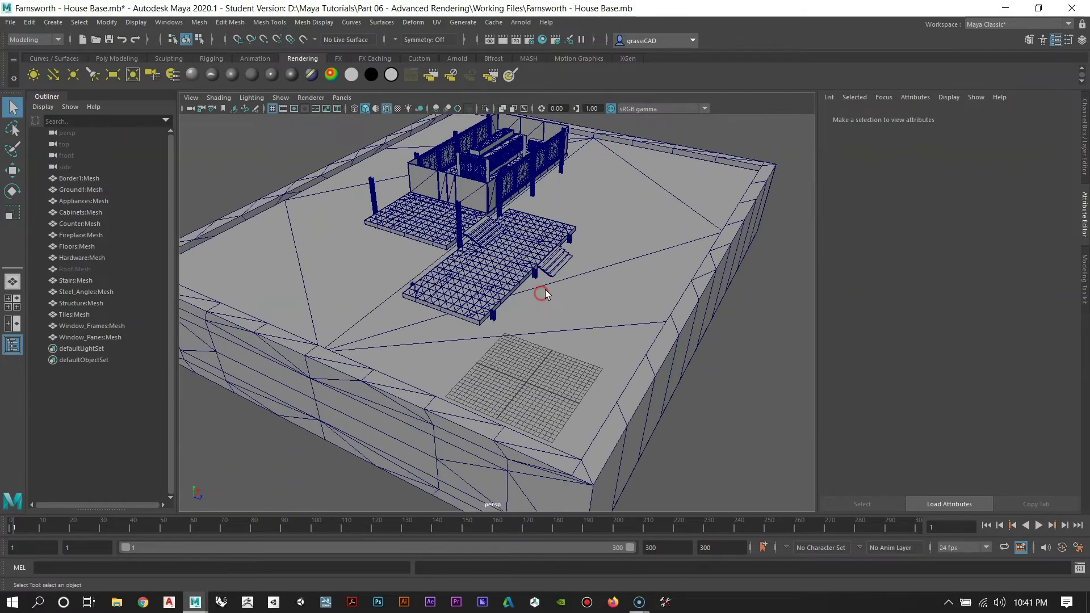
mouse_move(515, 278)
alt+middle_down()
mouse_move(522, 270)
mouse_move(518, 297)
alt+middle_up()
alt+drag(519, 297, 560, 341)
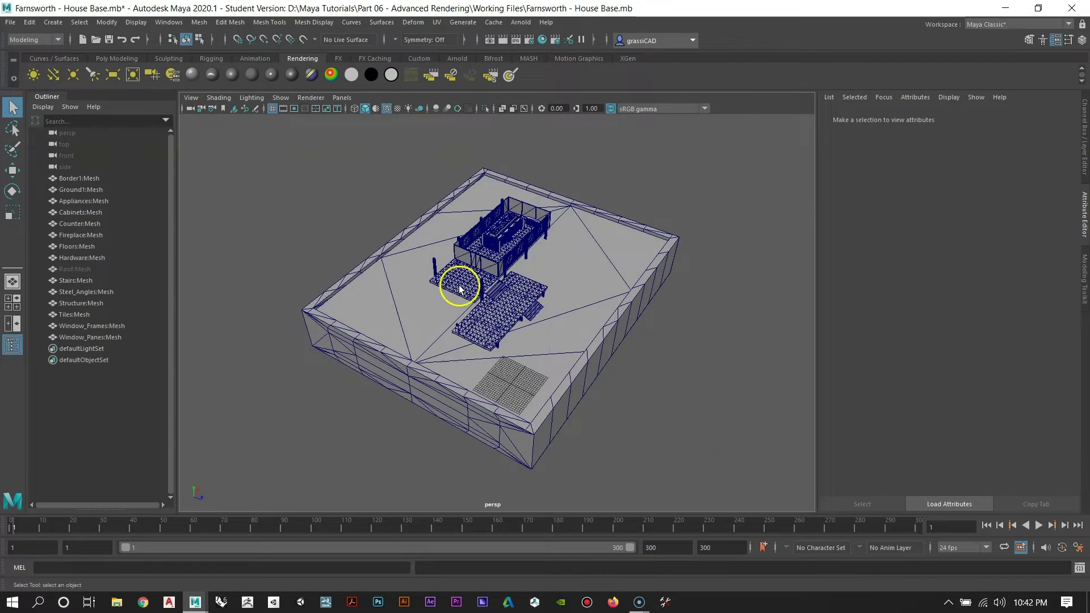
click(115, 60)
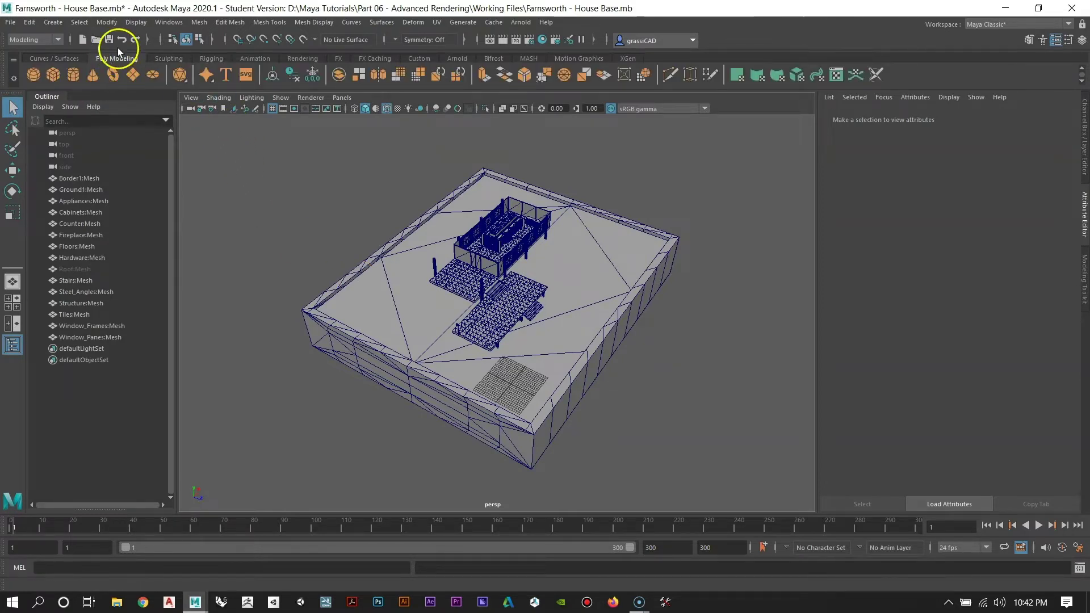
click(304, 59)
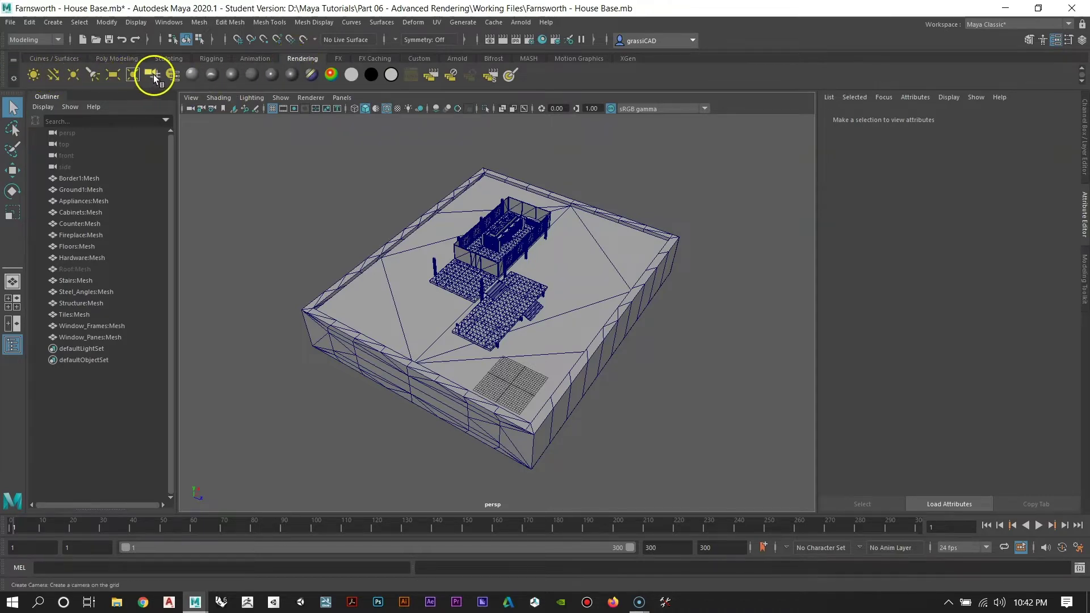
alt+drag(426, 214, 457, 273)
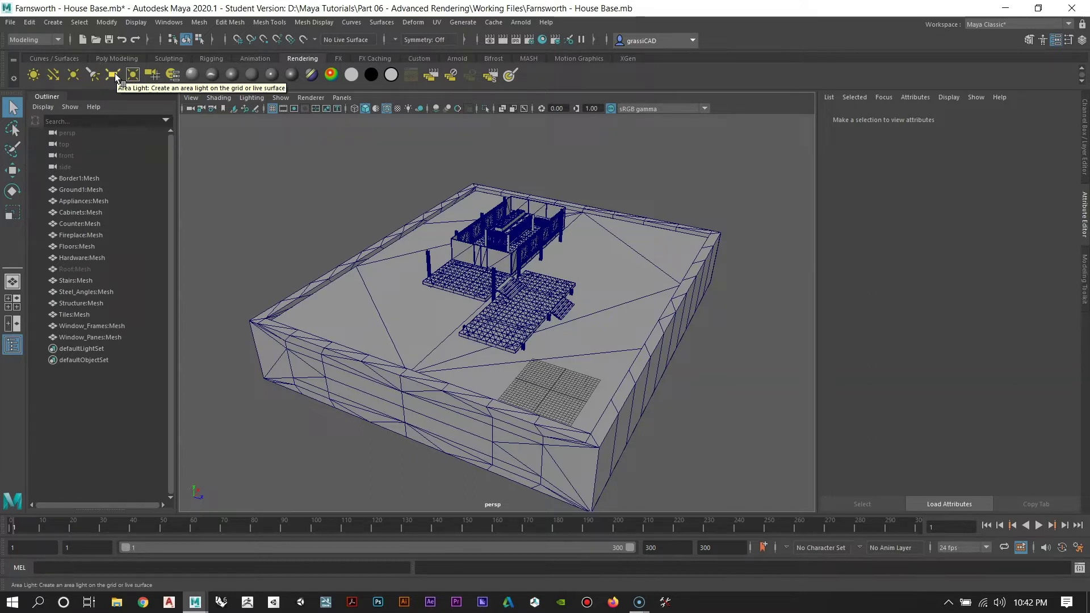
click(54, 74)
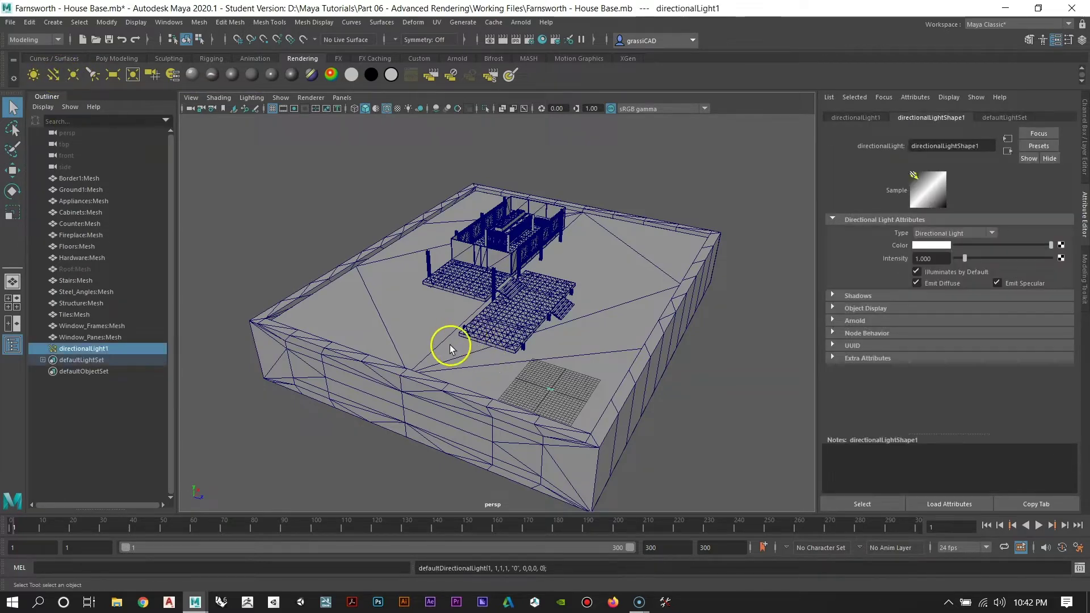
Step: Frame the directional light and scale up its icon to a clearly visible size beside the house
alt+drag(450, 345, 401, 309)
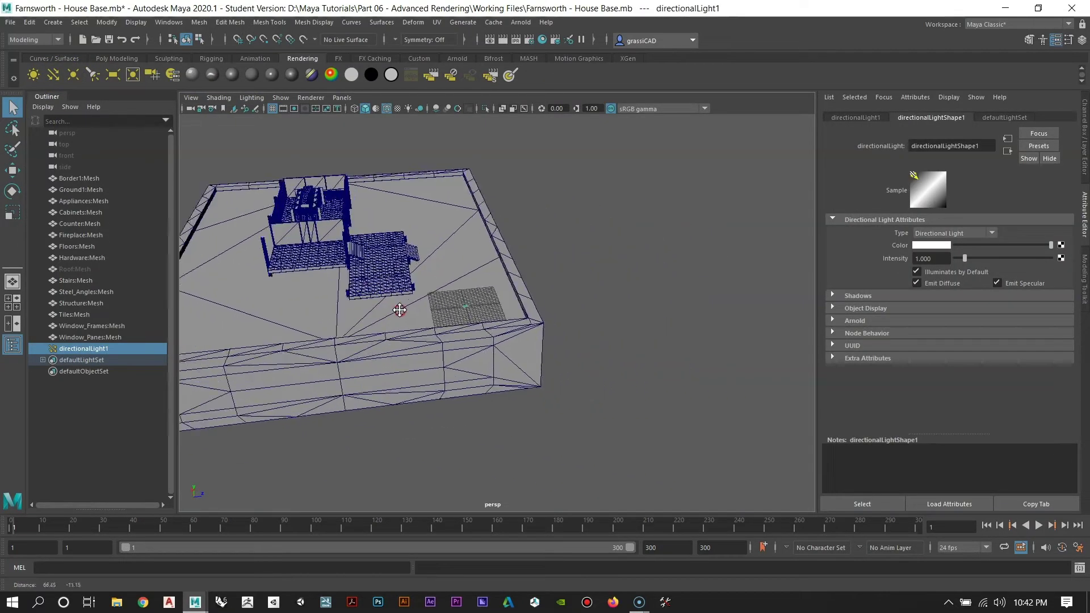
alt+right_drag(401, 309, 460, 348)
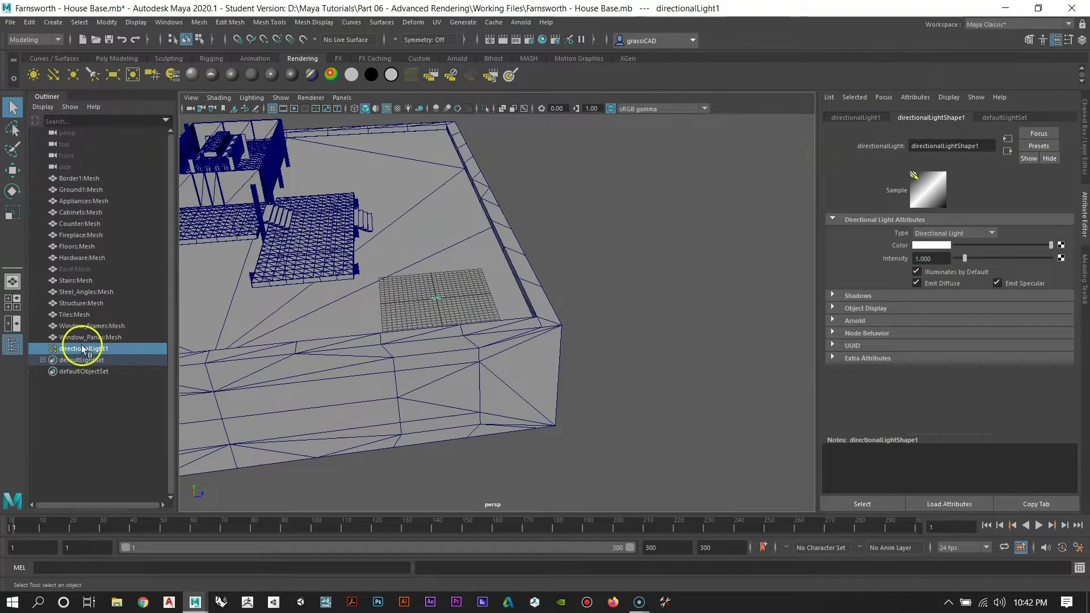
key(f)
alt+drag(431, 278, 639, 340)
alt+right_drag(639, 341, 519, 346)
key(r)
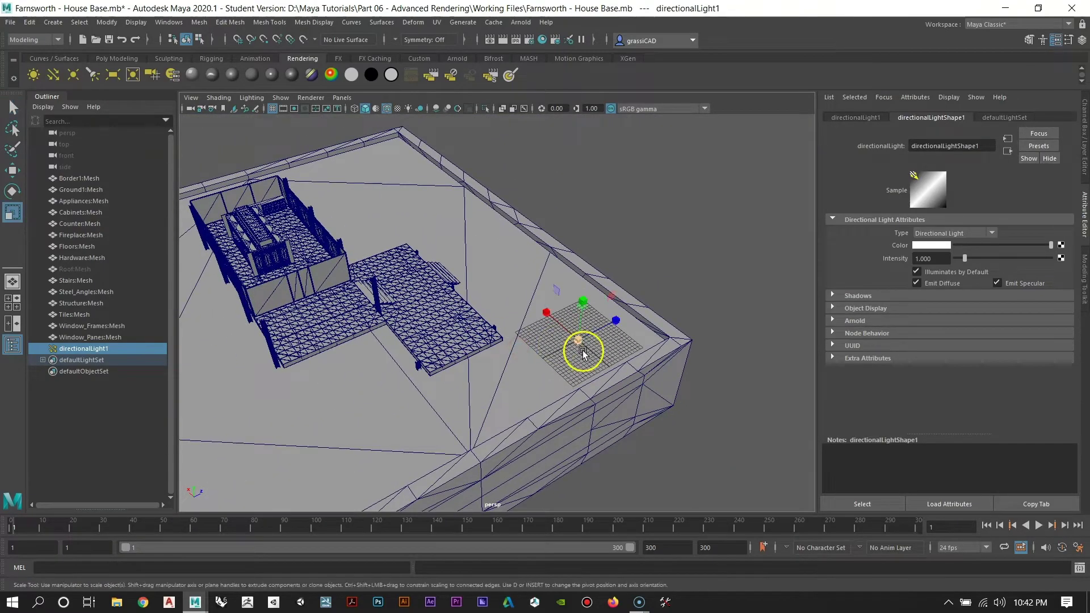
alt+drag(658, 370, 600, 360)
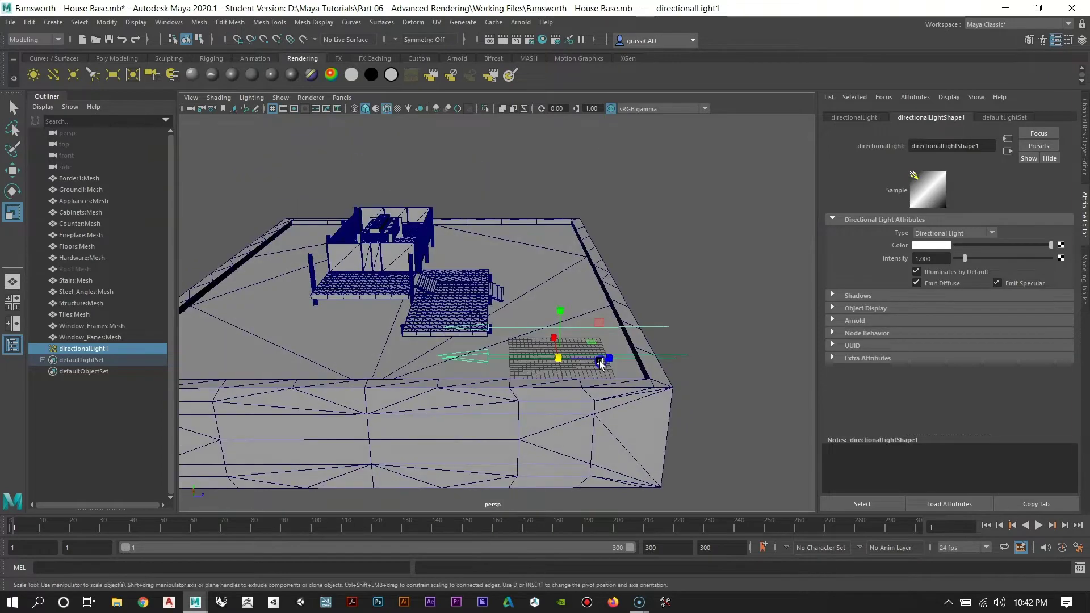
Step: Move the directional light up, high above the house model
key(w)
alt+drag(613, 404, 547, 118)
alt+right_drag(543, 189, 561, 293)
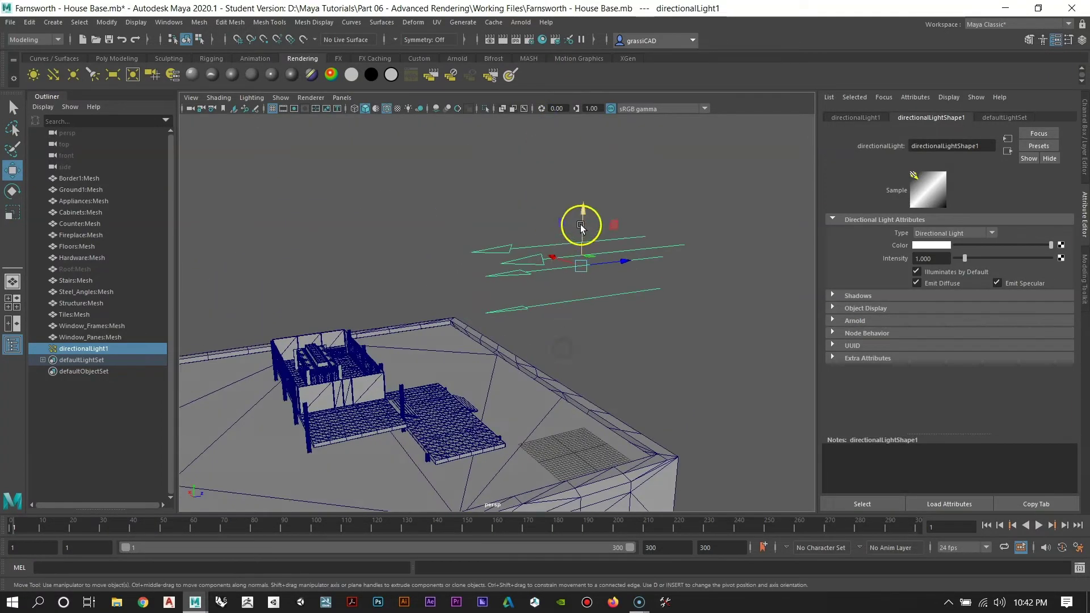
drag(580, 223, 669, 147)
Step: Rotate the directional light so its arrows point diagonally down towards the house
key(e)
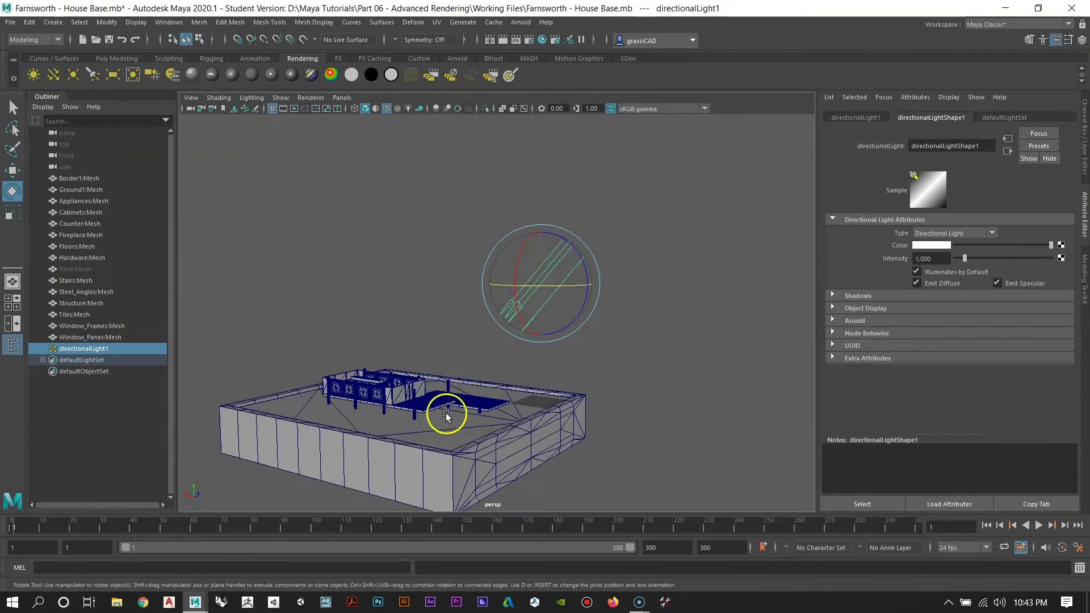
alt+drag(496, 405, 534, 342)
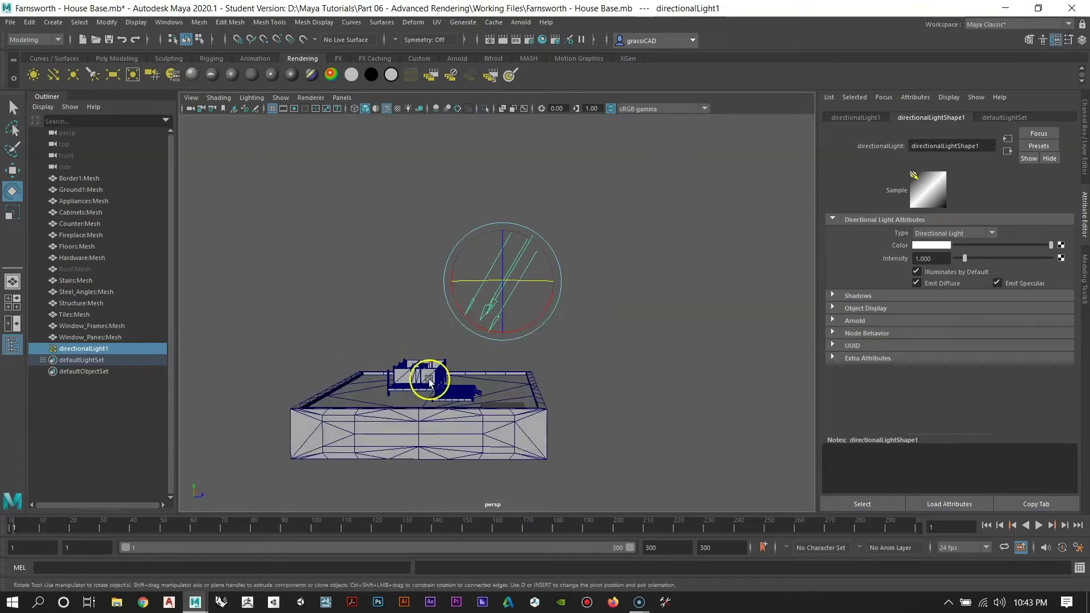
alt+drag(428, 379, 540, 318)
alt+drag(559, 253, 539, 332)
Step: Move the directional light farther out and above the house, keeping it angled down at the model
key(w)
drag(533, 284, 416, 404)
drag(628, 63, 656, 199)
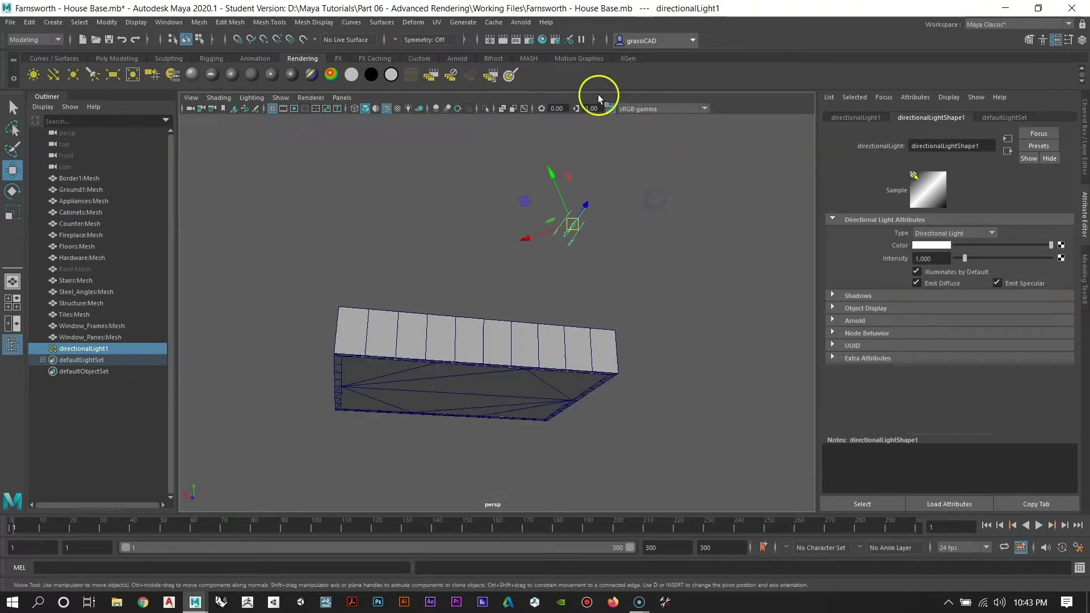
alt+drag(643, 142, 405, 324)
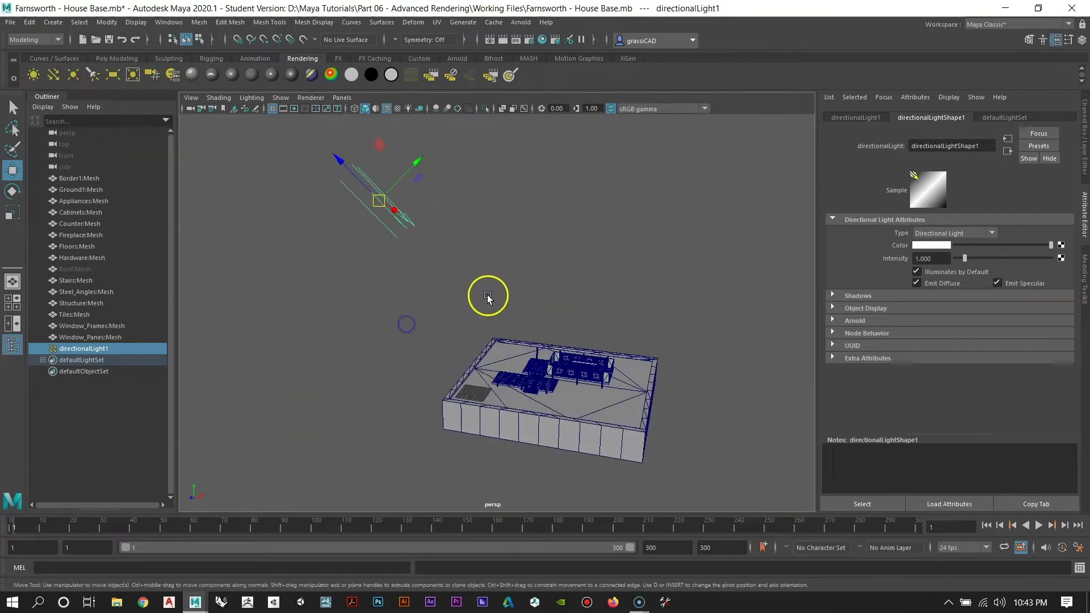
alt+drag(495, 294, 321, 279)
click(545, 180)
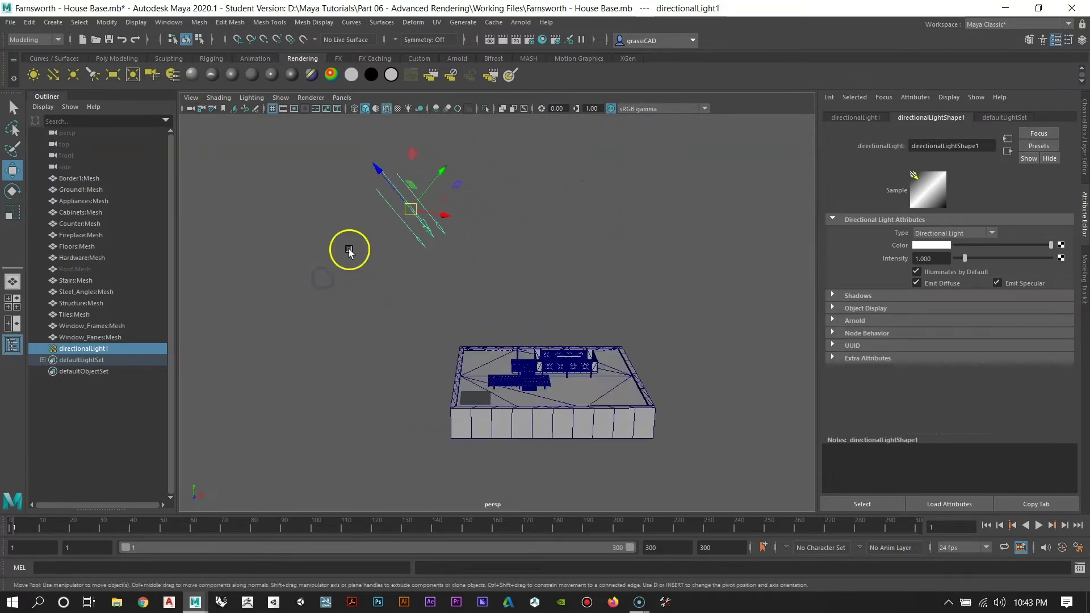
Step: Render a close view of the house and terraces with the Arnold Renderer and examine the lighting and shadows
scroll(513, 321, up, 10)
alt+drag(364, 307, 489, 144)
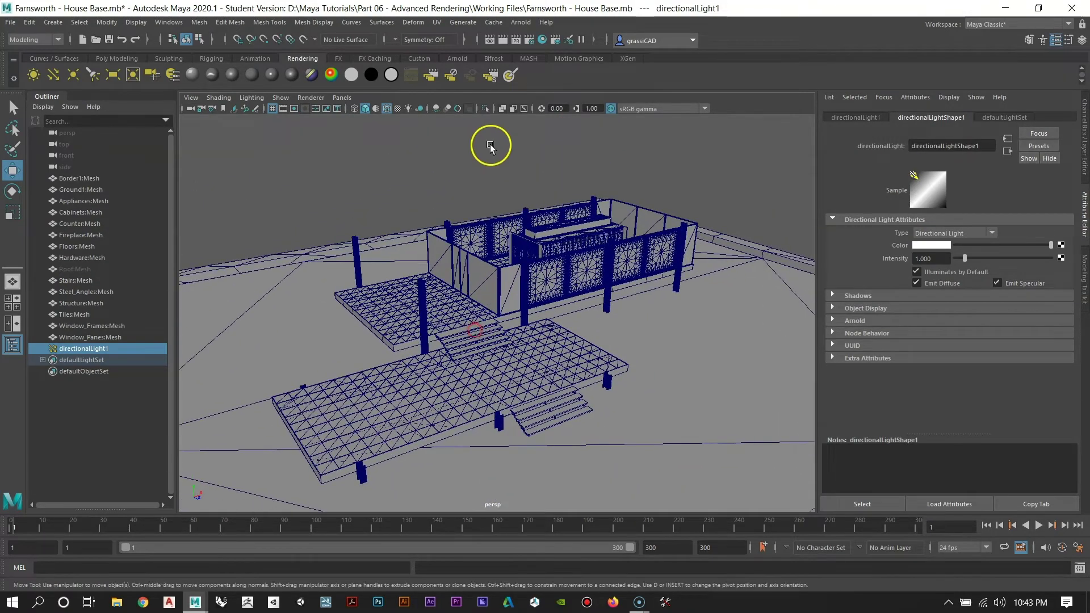
click(503, 41)
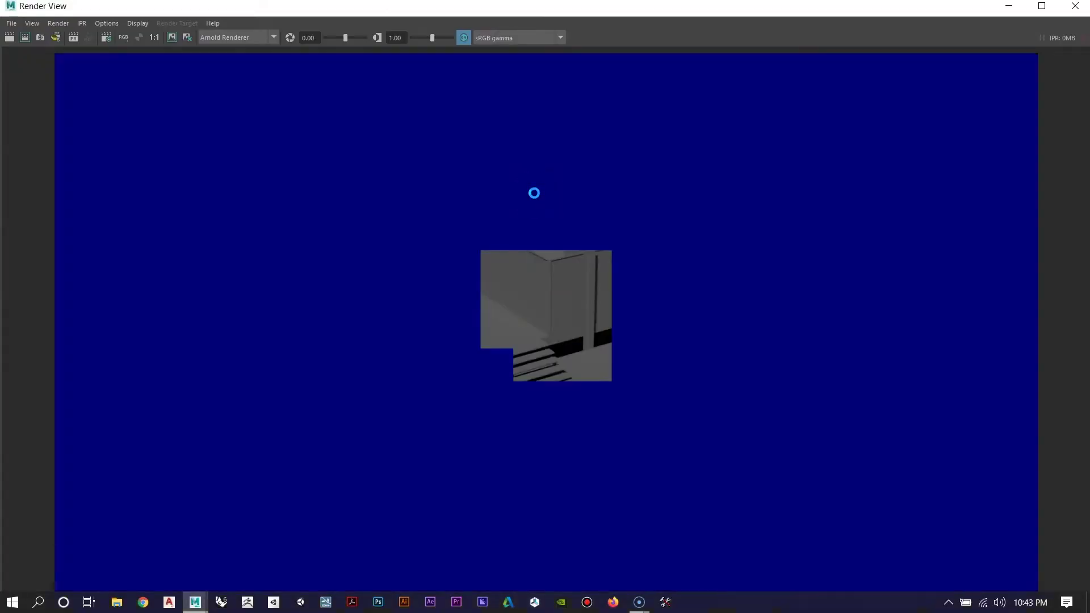
mouse_move(533, 193)
mouse_down()
mouse_move(567, 324)
mouse_move(516, 341)
mouse_move(589, 343)
mouse_move(547, 282)
mouse_move(630, 254)
mouse_move(538, 375)
mouse_move(590, 318)
mouse_move(529, 289)
mouse_up()
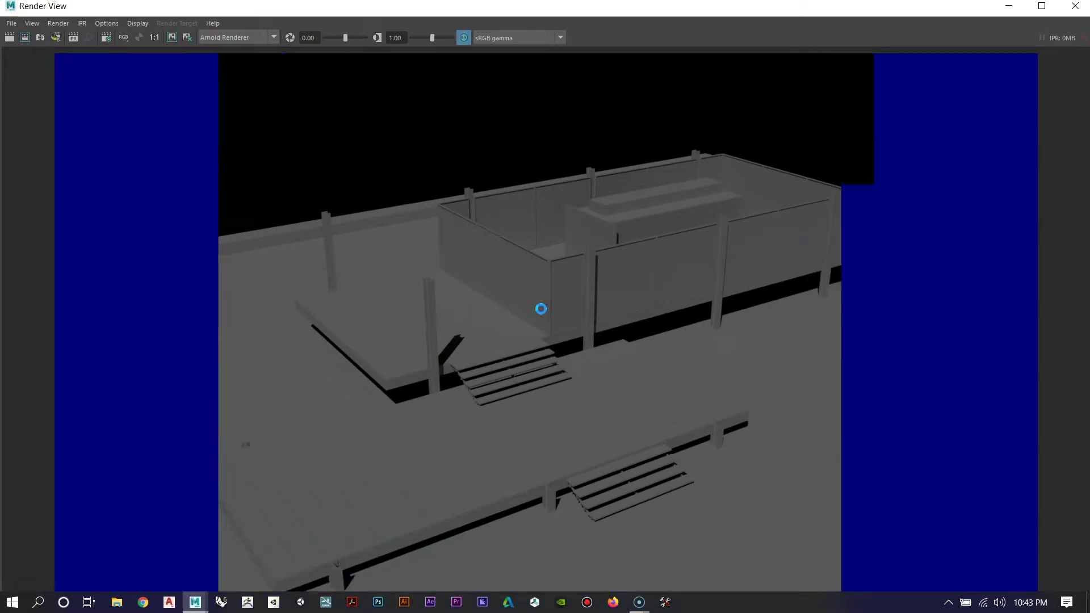
click(414, 334)
click(567, 331)
click(511, 414)
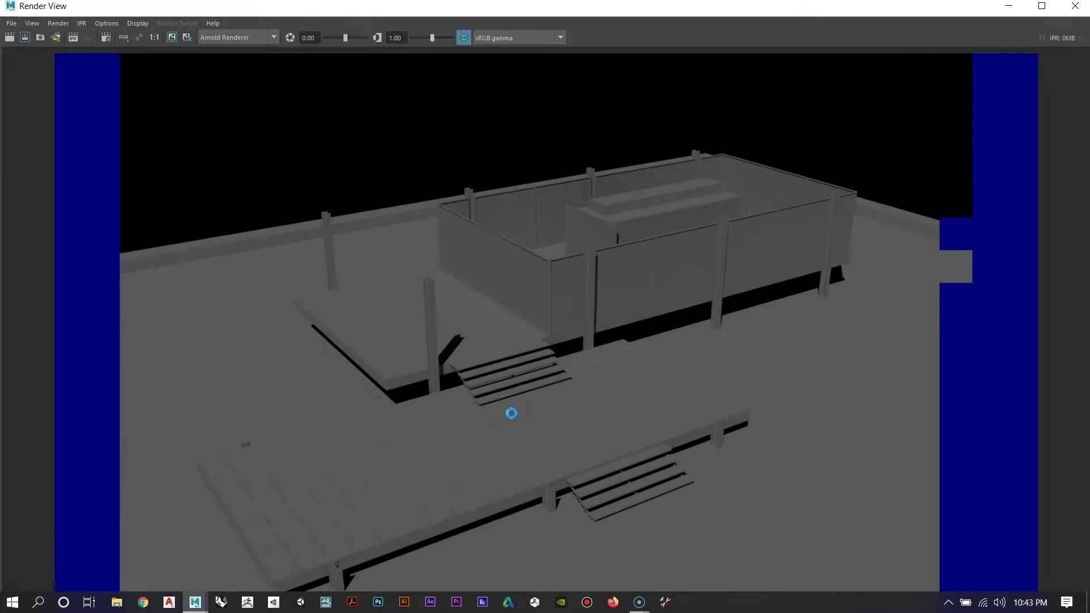
click(631, 326)
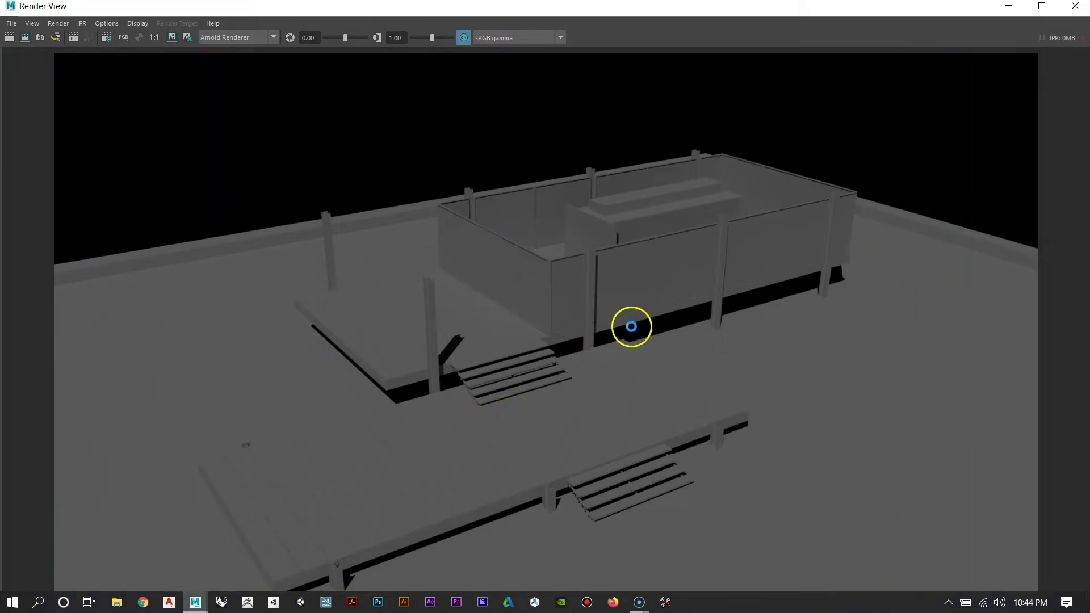
click(1075, 6)
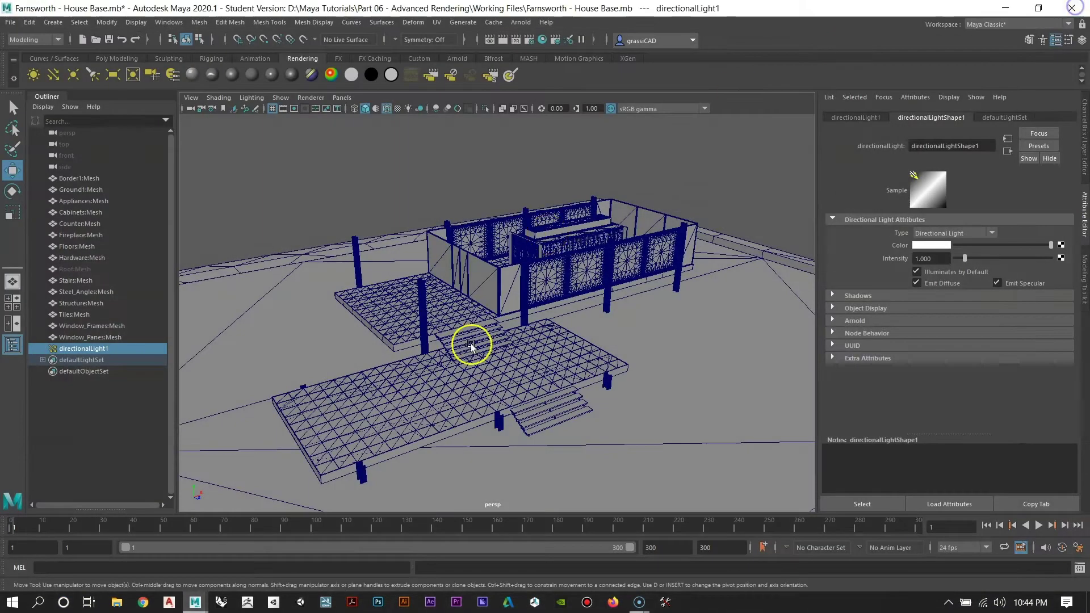
Step: Examine the house's terraces, stairs, window walls and interior from several angles
scroll(420, 312, up, 5)
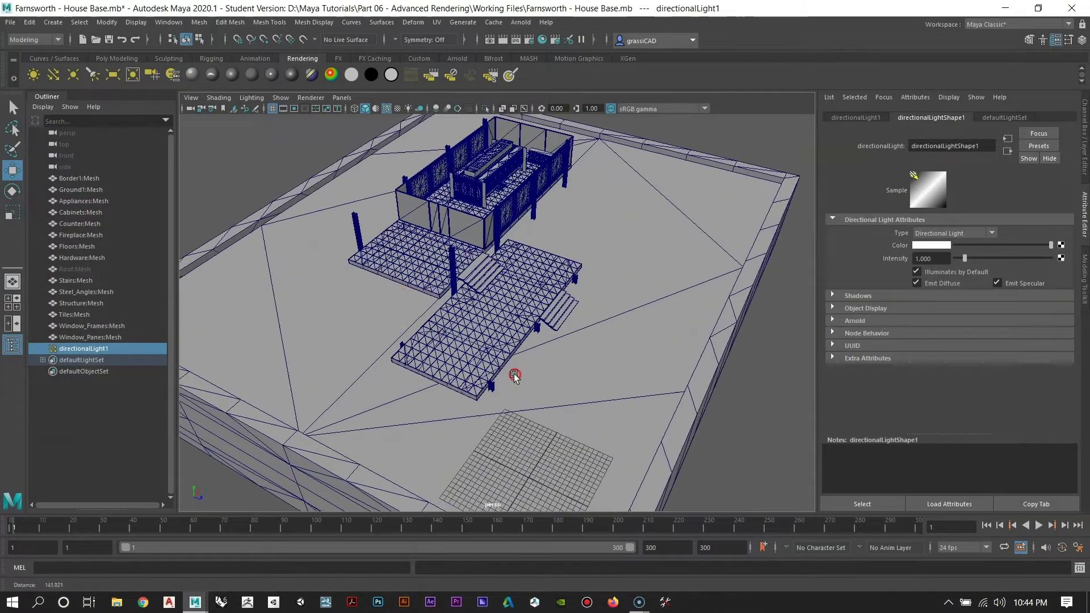
click(48, 145)
click(10, 112)
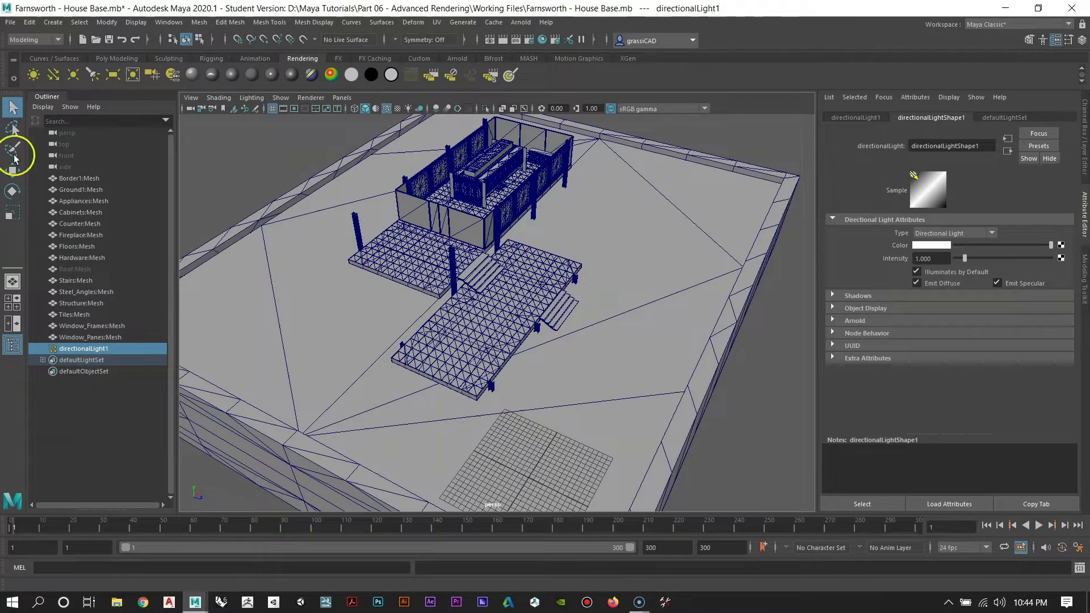
alt+drag(342, 311, 405, 294)
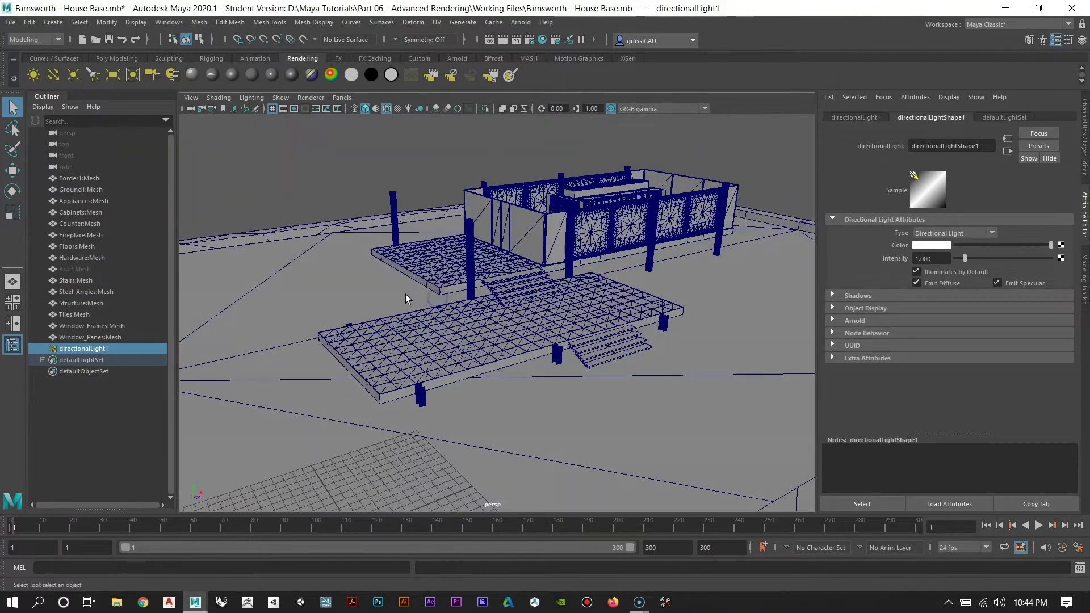
alt+right_drag(405, 294, 478, 378)
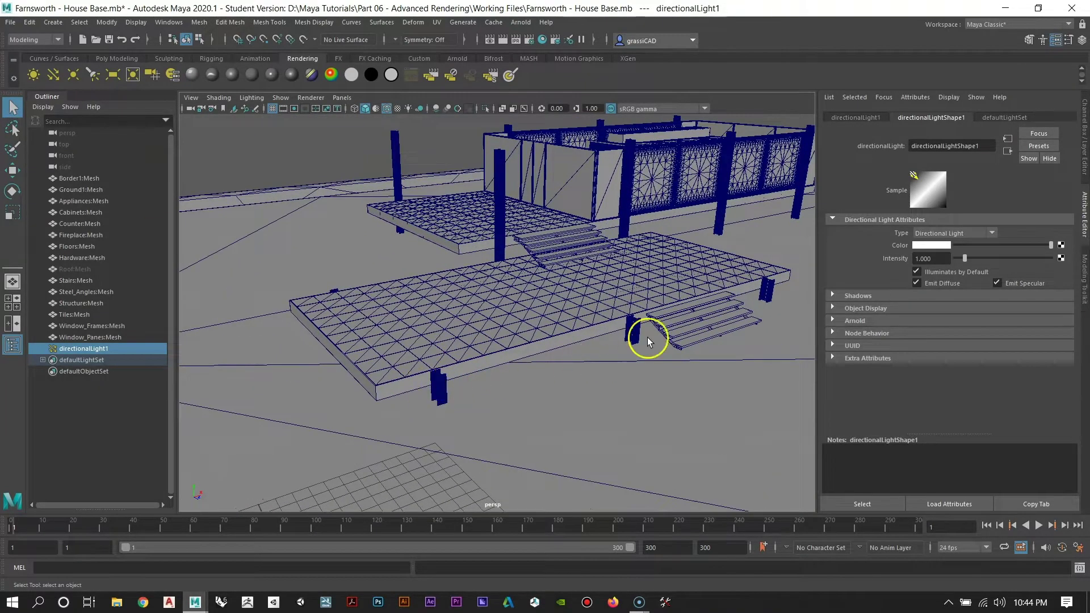
alt+drag(440, 291, 142, 395)
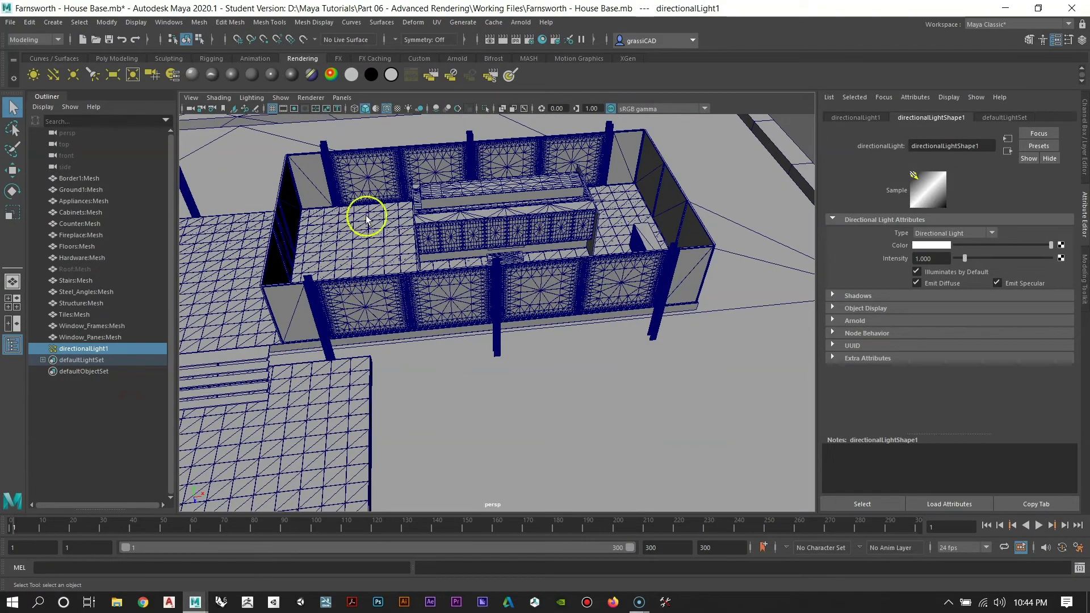
alt+drag(366, 218, 596, 235)
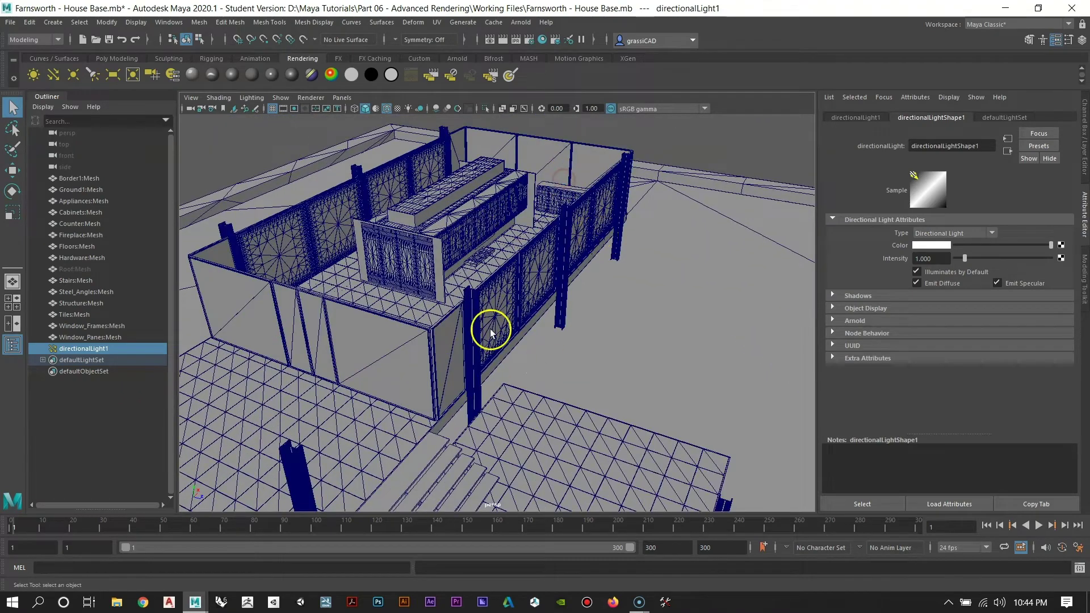
Step: Assign a new Arnold aiStandardSurface material to the window frames, tiles, structure, steel angles, stairs and floors meshes
click(89, 328)
ctrl+click(79, 316)
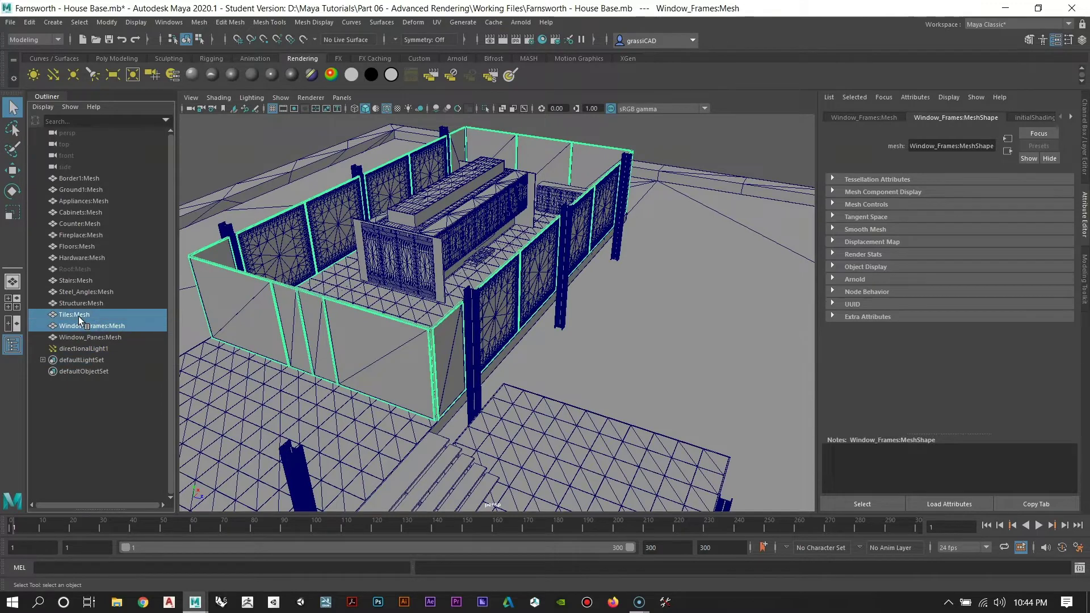
ctrl+click(73, 303)
ctrl+click(60, 292)
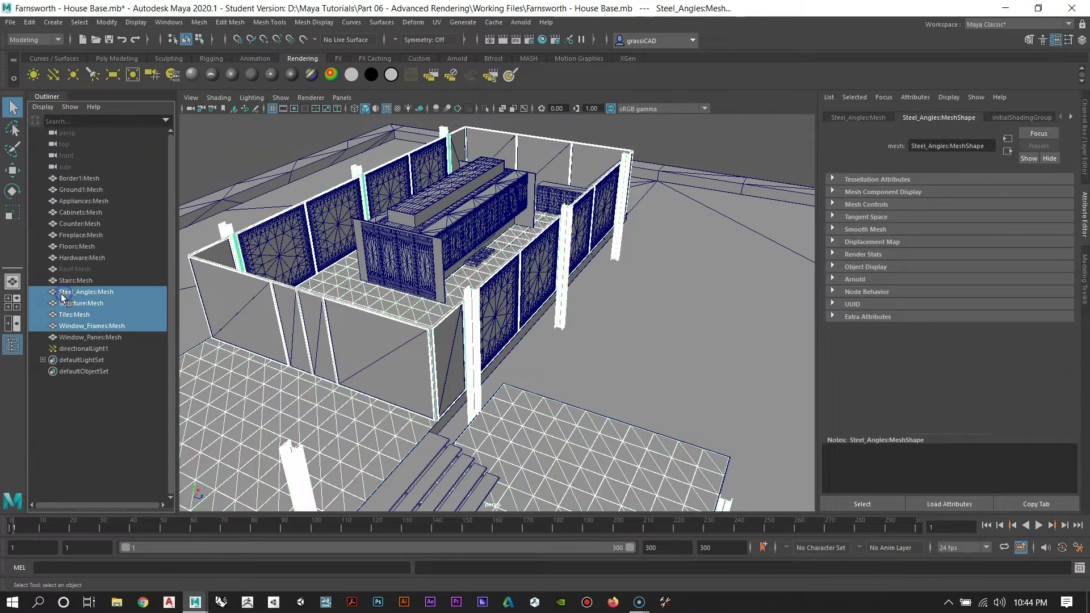
ctrl+click(67, 281)
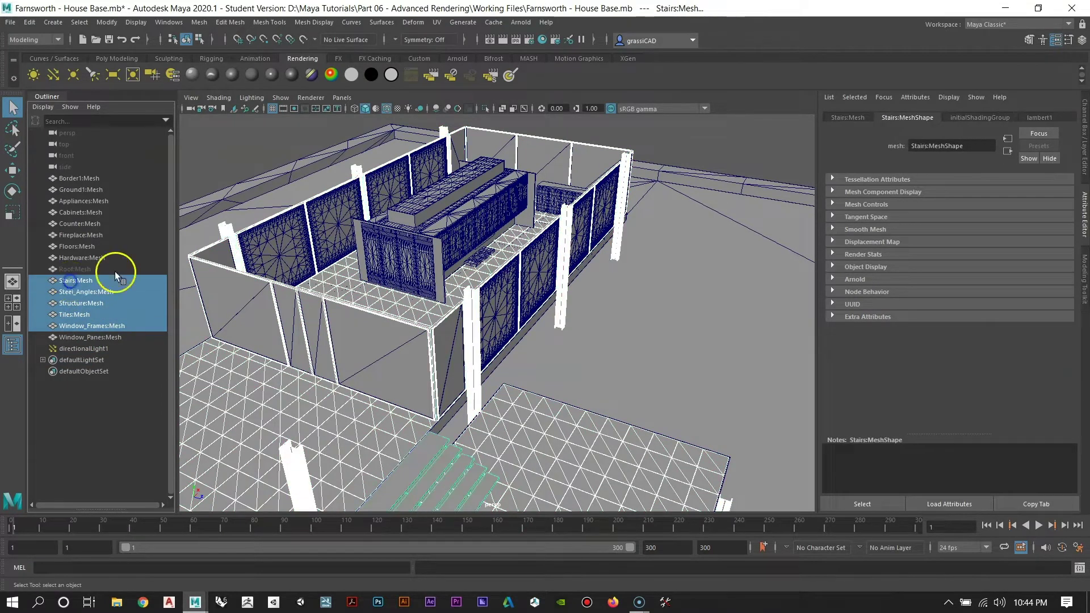
ctrl+click(80, 247)
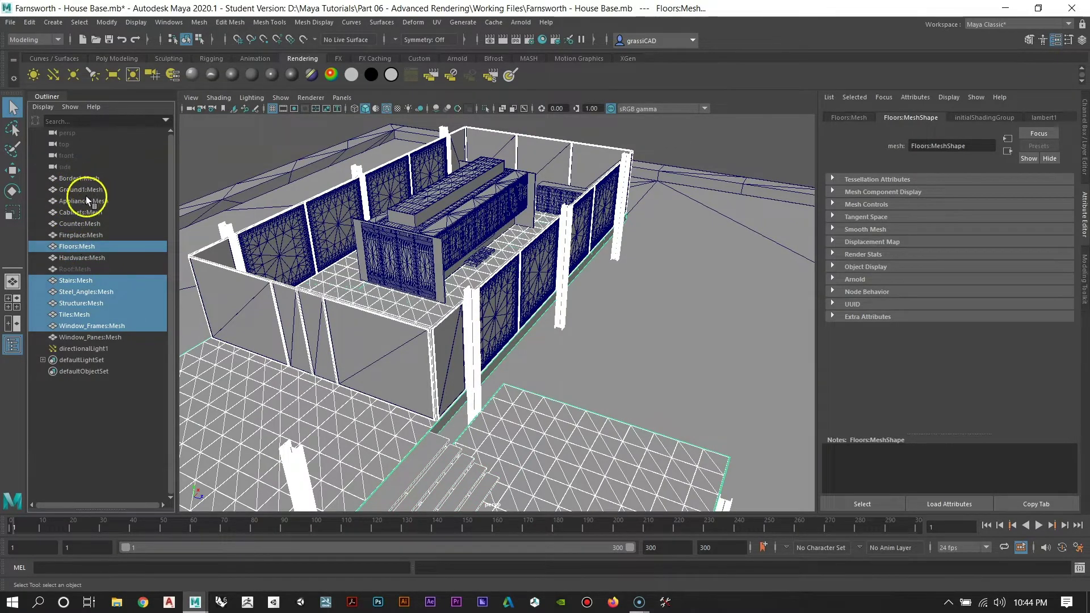
scroll(613, 295, down, 10)
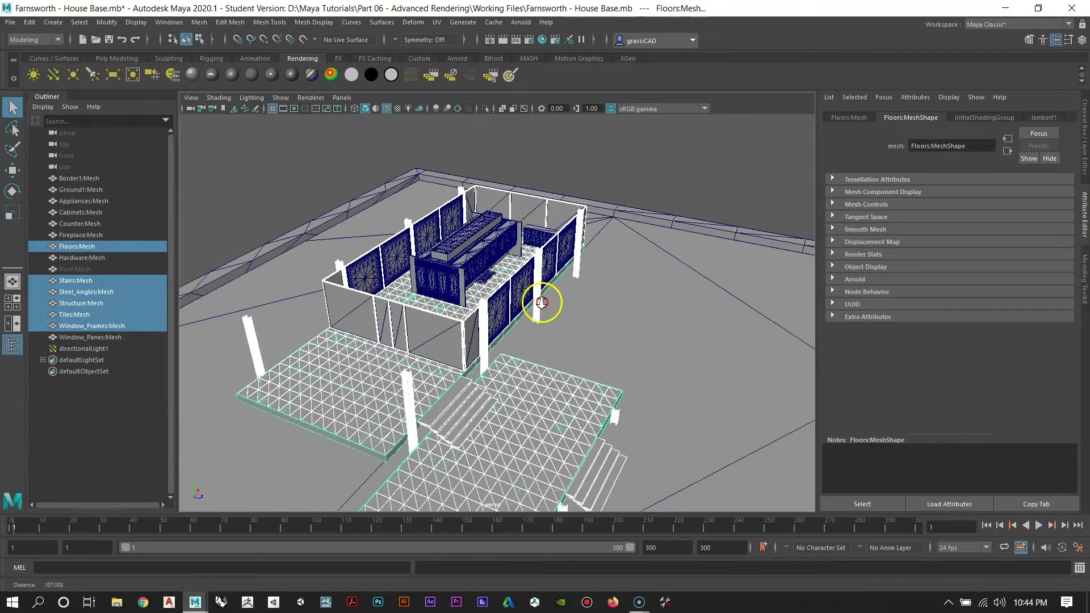
alt+drag(474, 361, 421, 316)
alt+right_drag(421, 317, 488, 336)
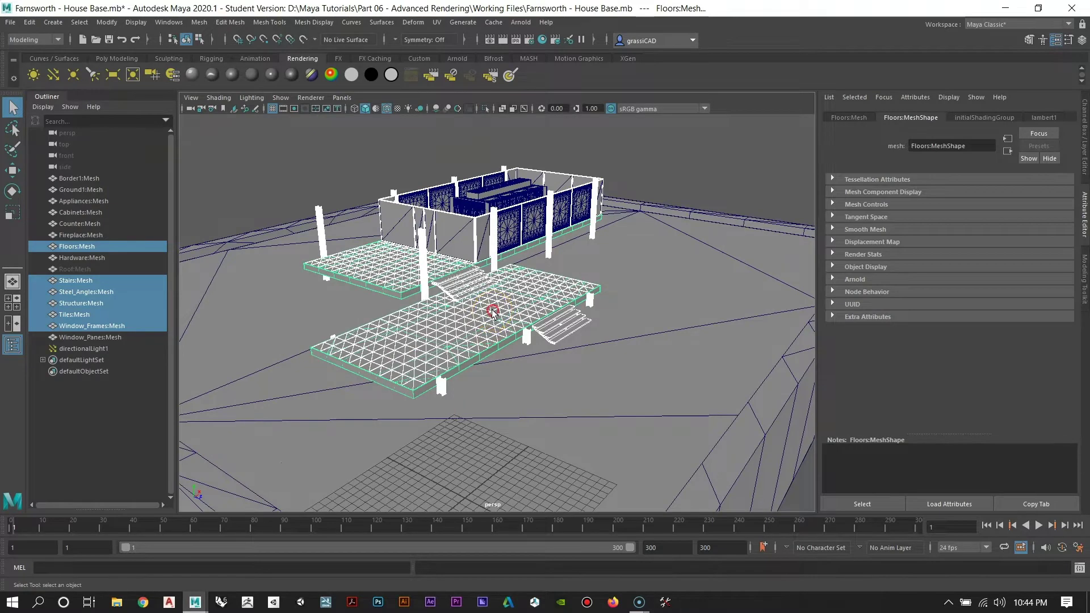
right_click(492, 312)
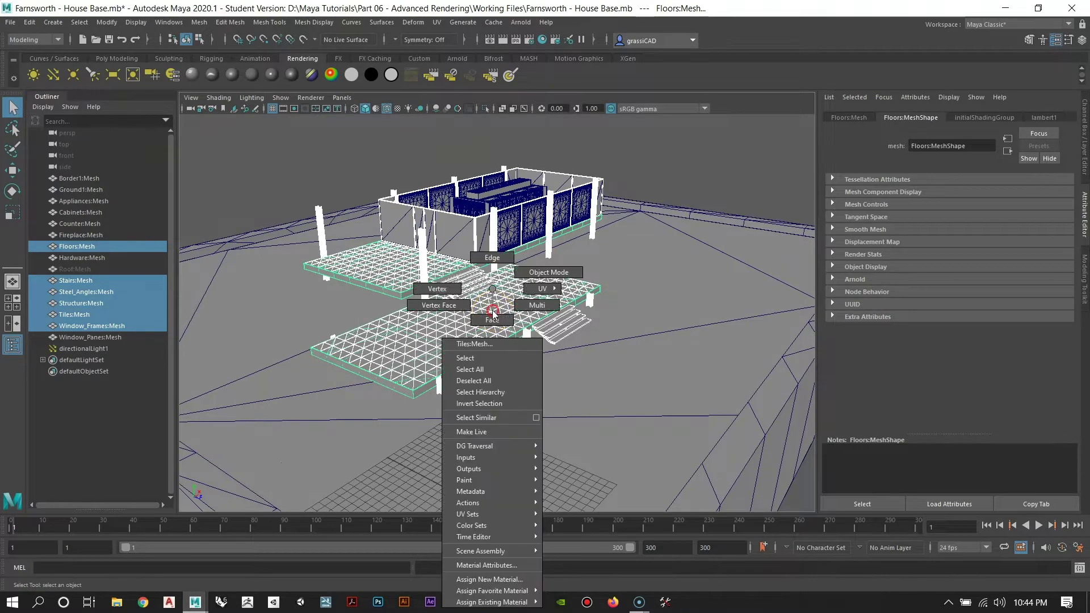
click(501, 579)
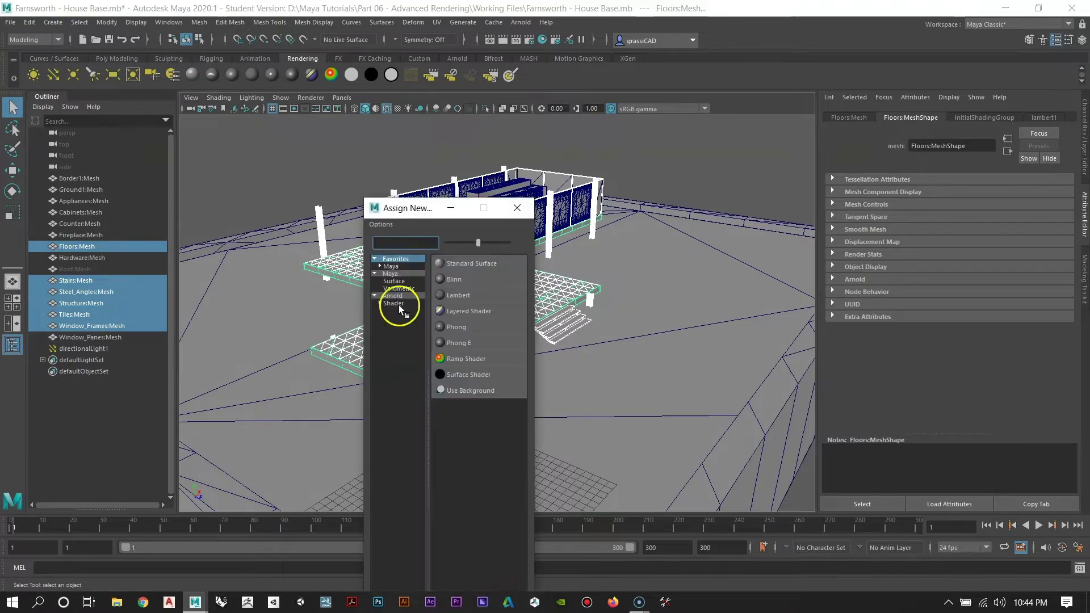
click(395, 282)
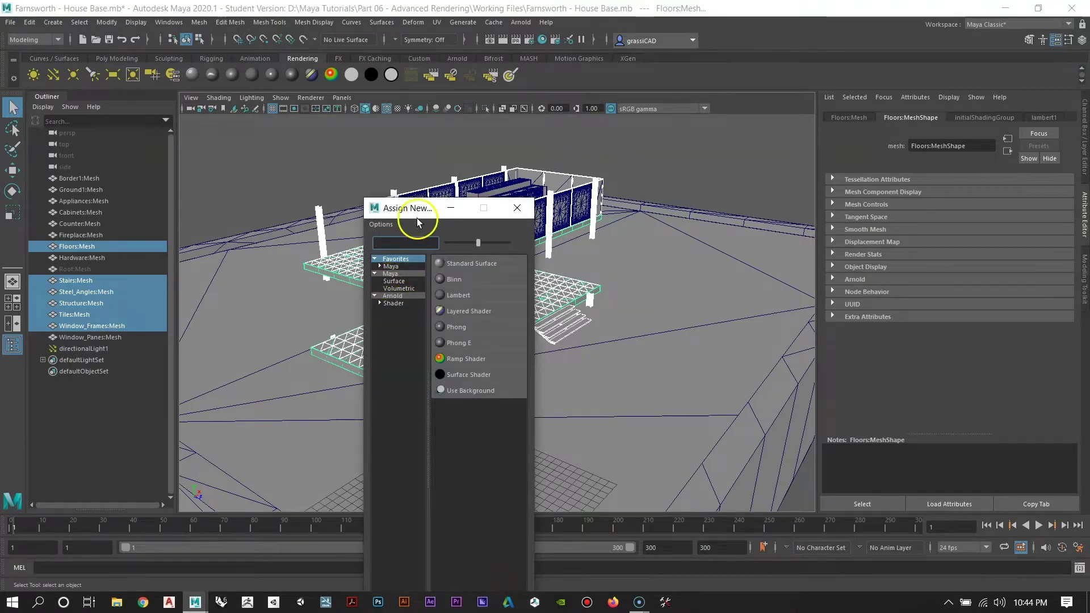
drag(417, 221, 503, 154)
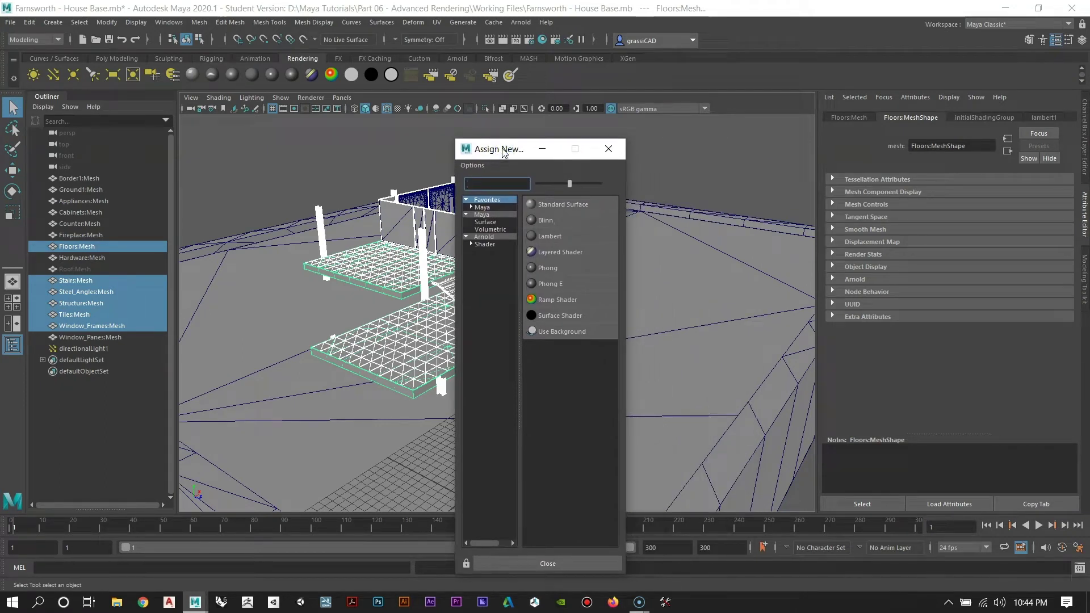
click(487, 245)
click(484, 238)
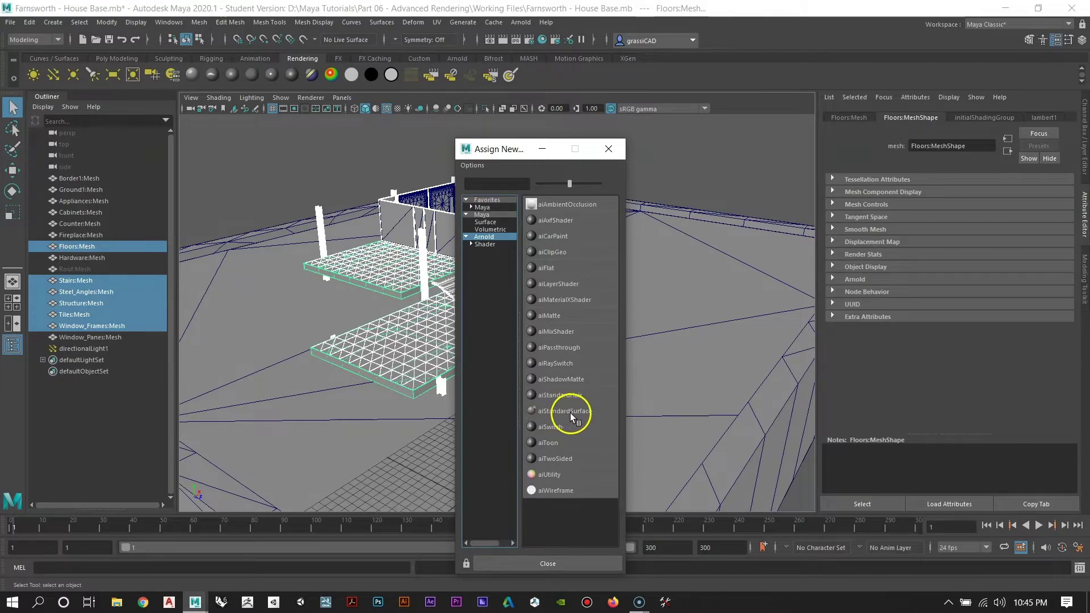
click(574, 412)
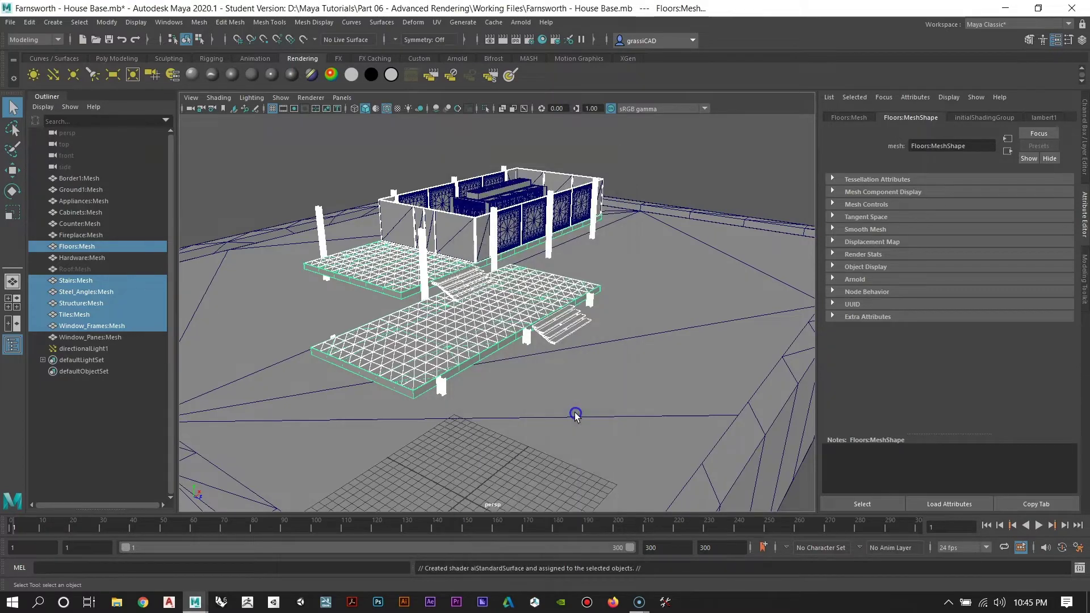
Step: Set the Base weight of the new aiStandardSurface material to 1.000
alt+drag(487, 249, 489, 342)
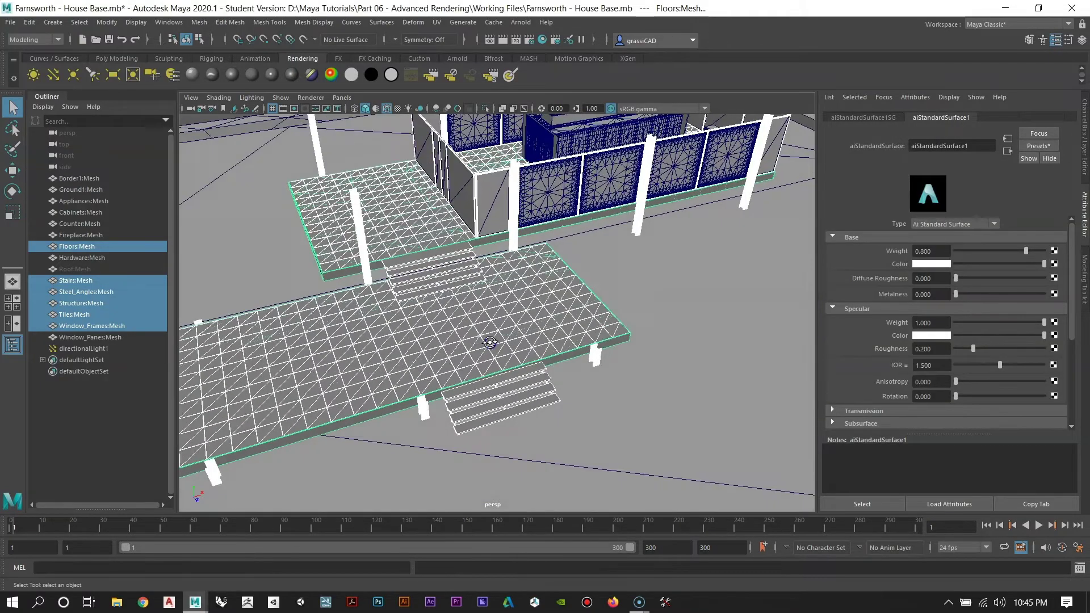
alt+right_drag(521, 325, 488, 323)
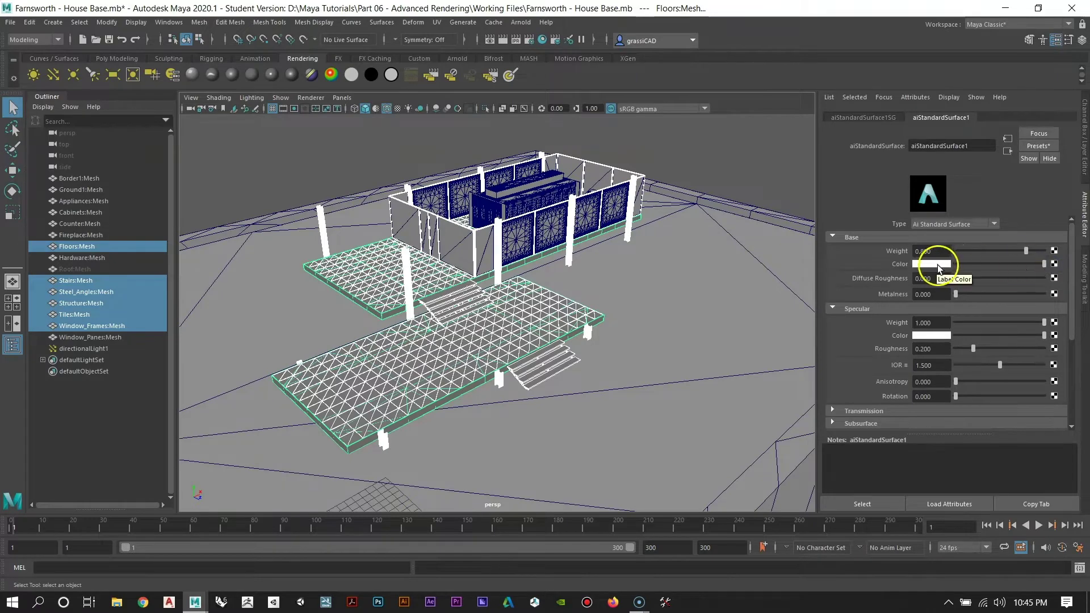
drag(1025, 251, 1030, 251)
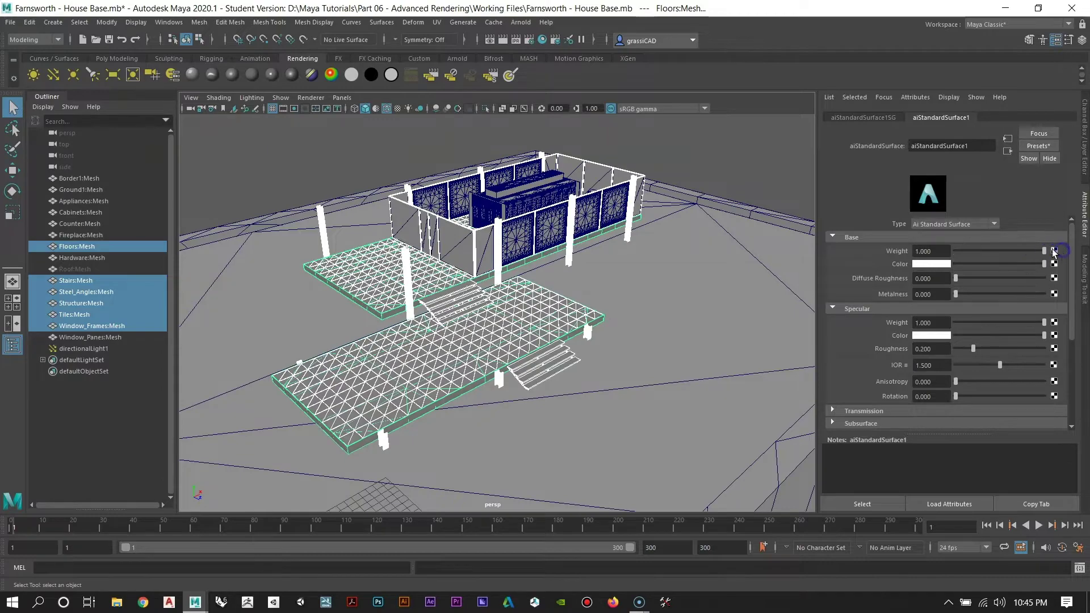
Step: Deselect the meshes and turn off the wireframe overlay on the shaded model
click(746, 169)
alt+drag(724, 169, 474, 221)
alt+right_drag(474, 222, 567, 305)
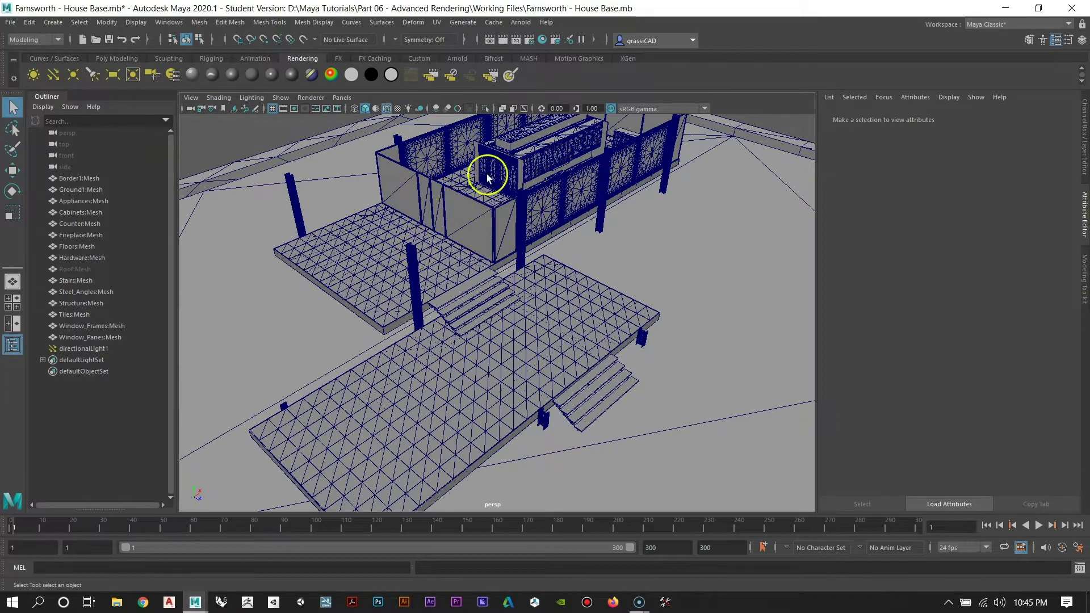
click(386, 109)
mouse_move(423, 224)
alt+right_down()
mouse_move(506, 301)
mouse_move(479, 282)
alt+right_up()
alt+drag(479, 282, 500, 291)
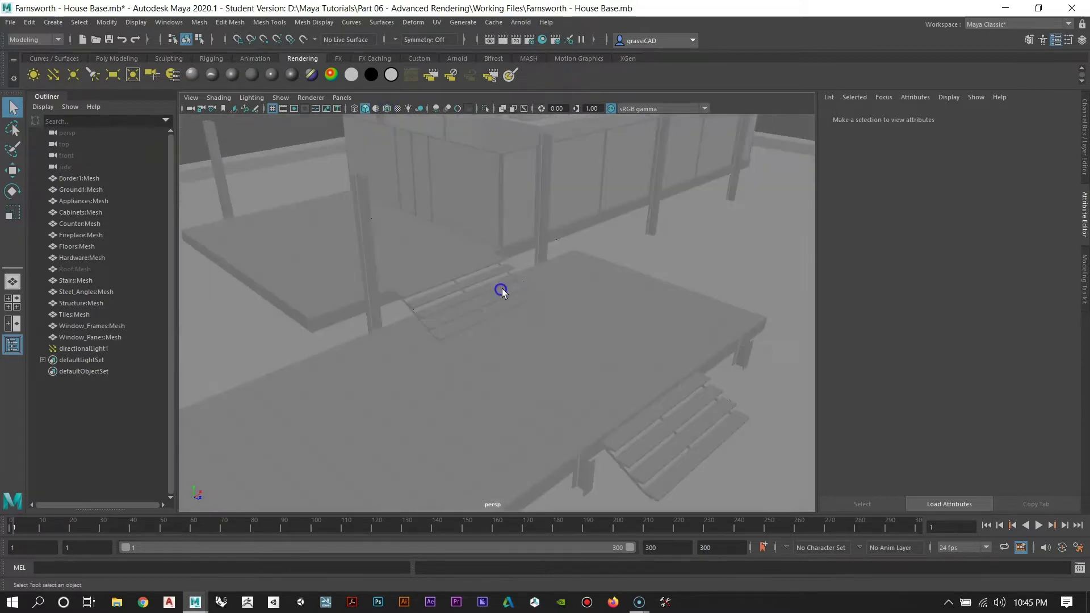
Step: Select the terrace's tiles mesh and show the attributes of its aiStandardSurface1 material
alt+right_drag(567, 274, 494, 287)
click(554, 322)
alt+right_drag(573, 359, 585, 373)
click(965, 118)
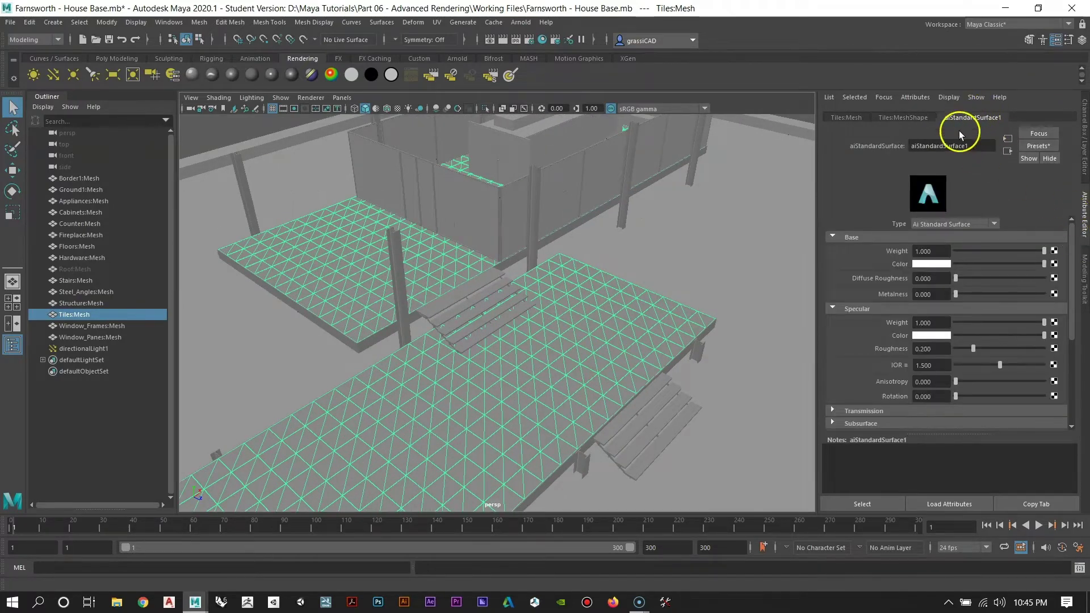
Step: Deselect the terrace tiles mesh and render the current frame showing the whole house and terrace
mouse_move(1018, 254)
mouse_down()
mouse_move(955, 255)
mouse_move(1086, 250)
mouse_move(1027, 271)
mouse_move(1085, 258)
mouse_up()
scroll(619, 324, down, 5)
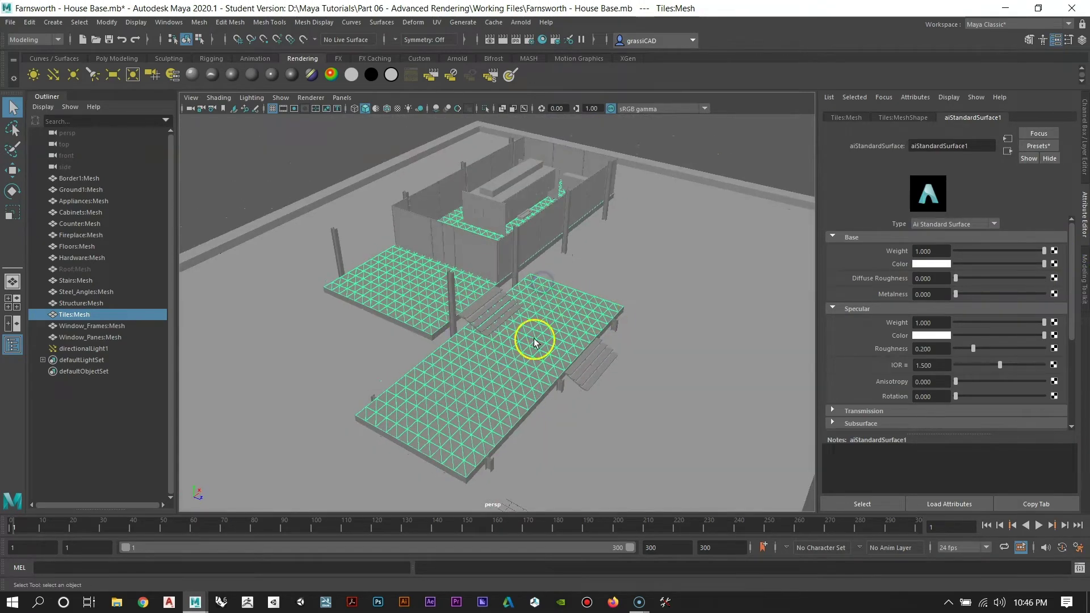
scroll(533, 341, down, 5)
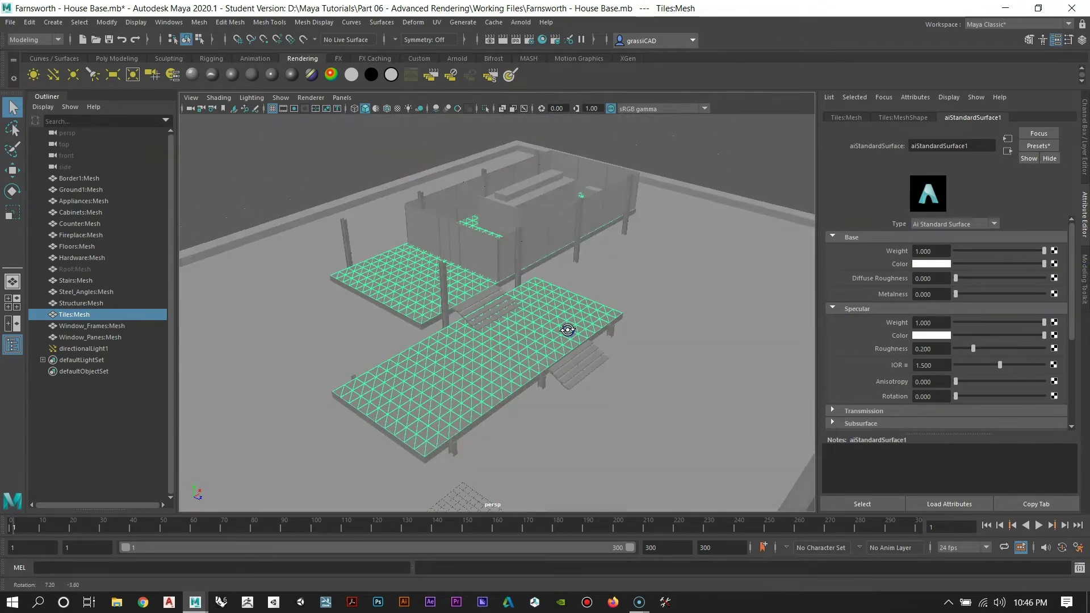
click(719, 161)
scroll(518, 263, up, 3)
alt+middle_drag(518, 262, 542, 339)
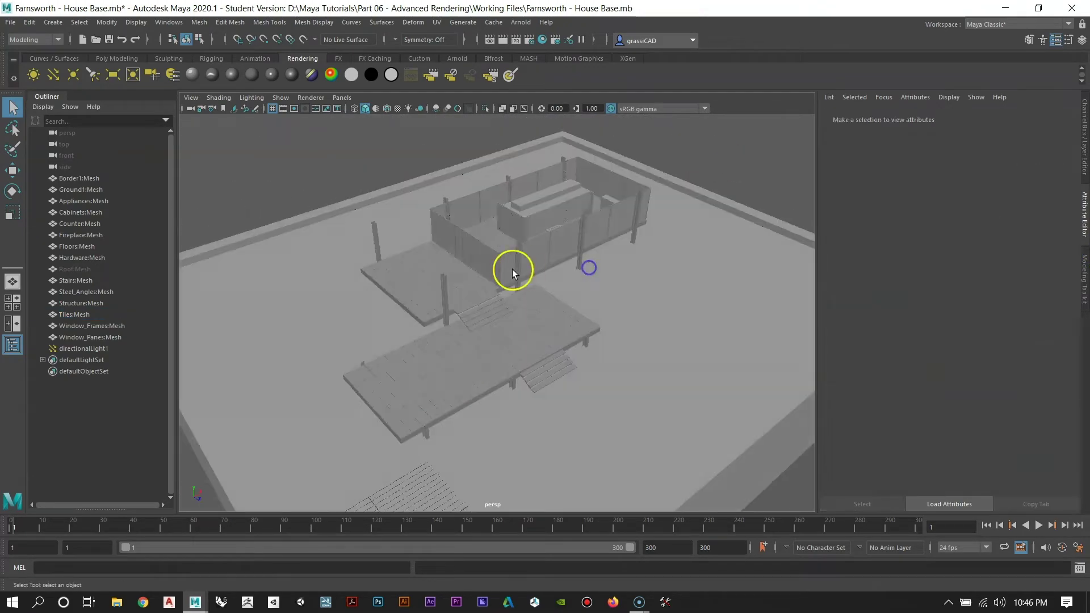
scroll(542, 340, down, 3)
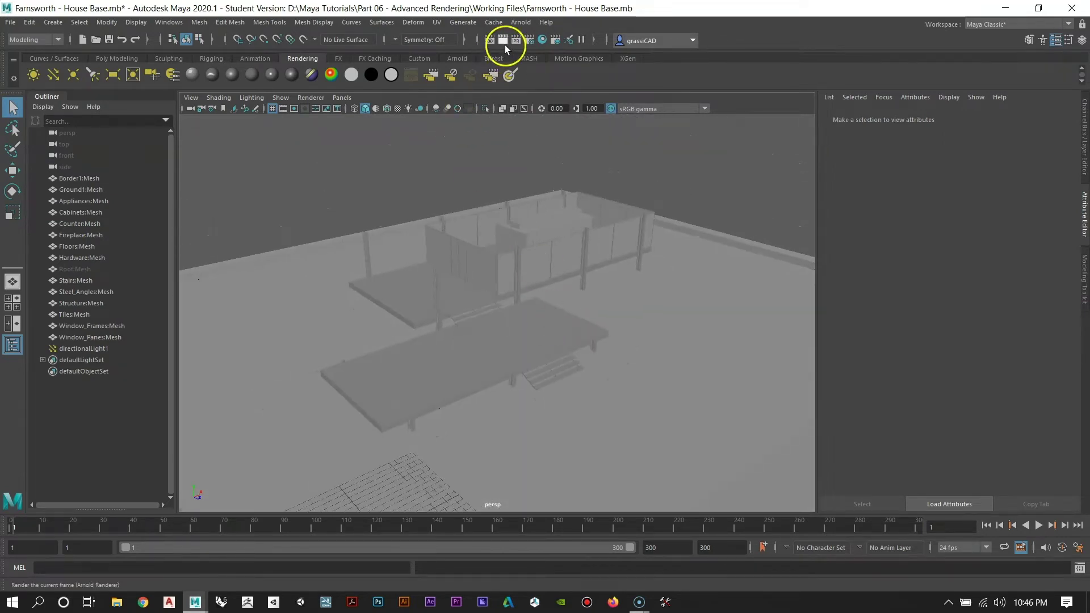
click(504, 41)
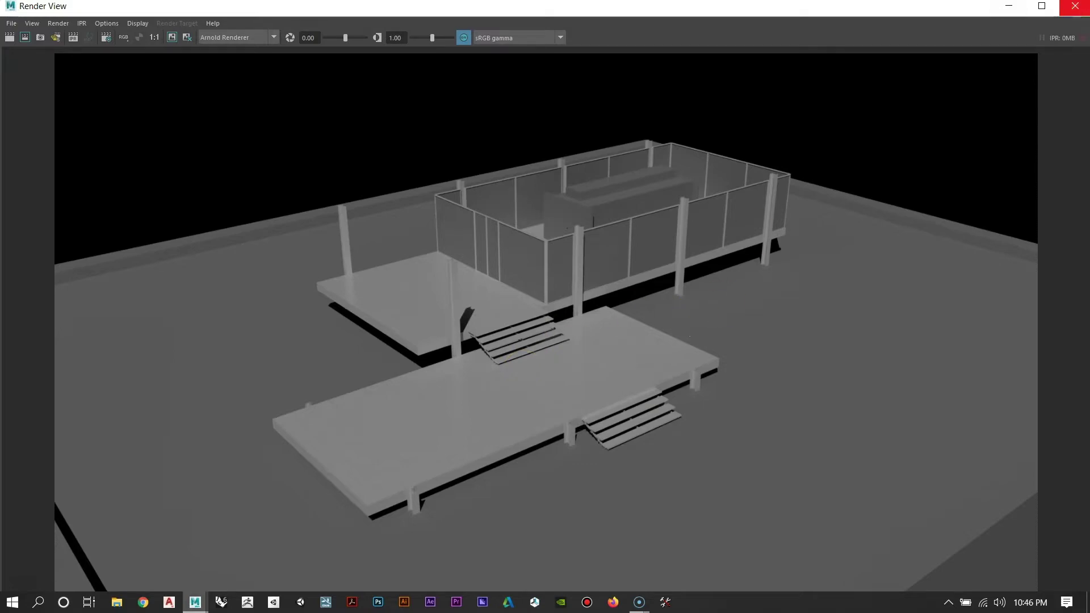
click(1079, 6)
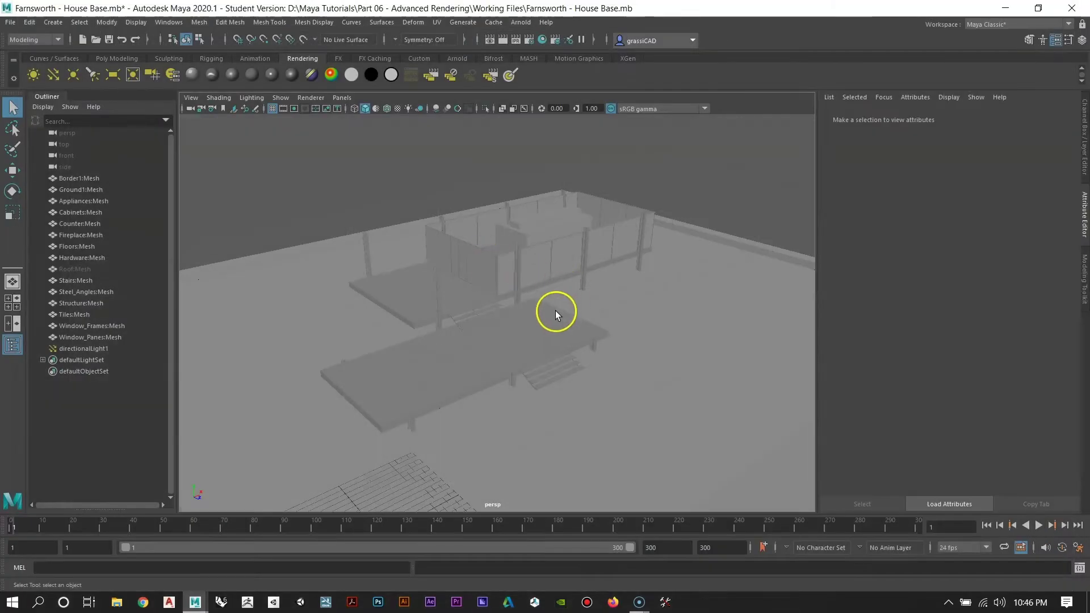
Step: Create an area light in the scene and scale it up uniformly to a large size
scroll(600, 328, down, 6)
alt+drag(424, 257, 521, 251)
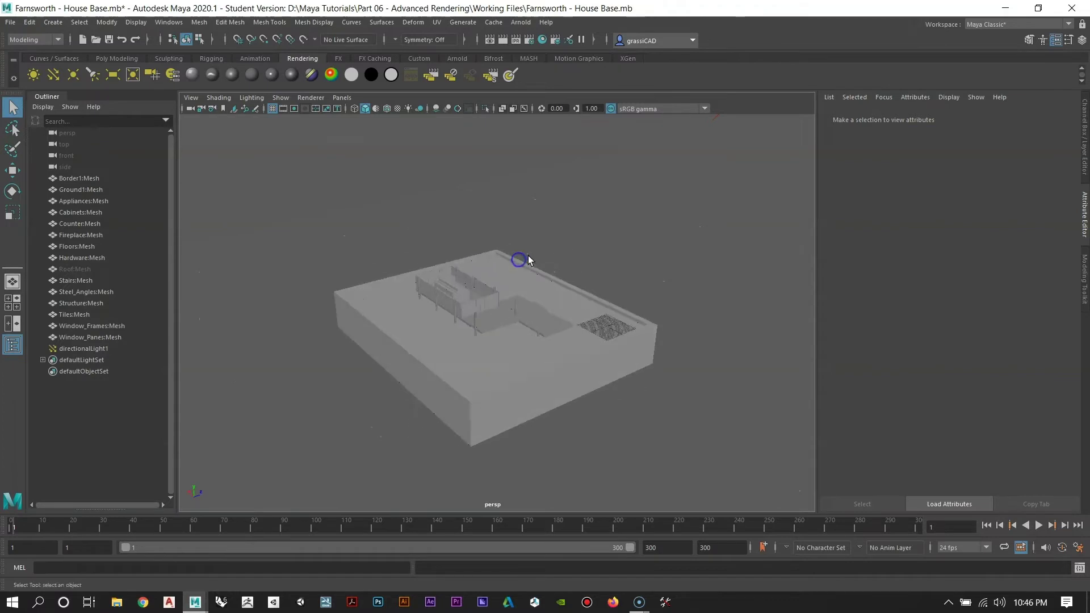
alt+middle_drag(521, 251, 486, 362)
scroll(484, 329, down, 3)
alt+drag(482, 299, 401, 267)
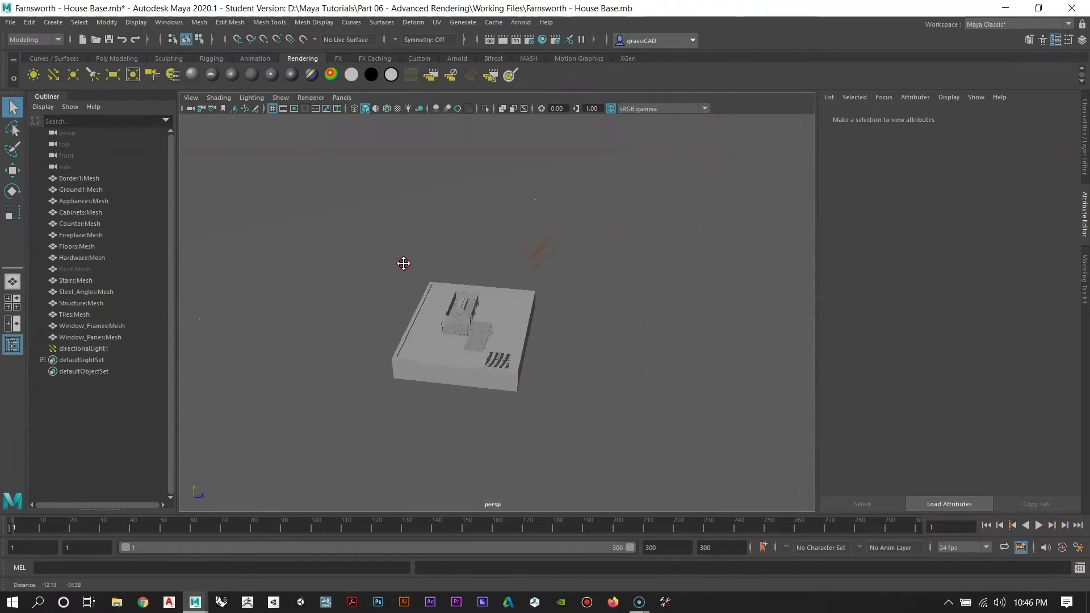
scroll(585, 379, up, 4)
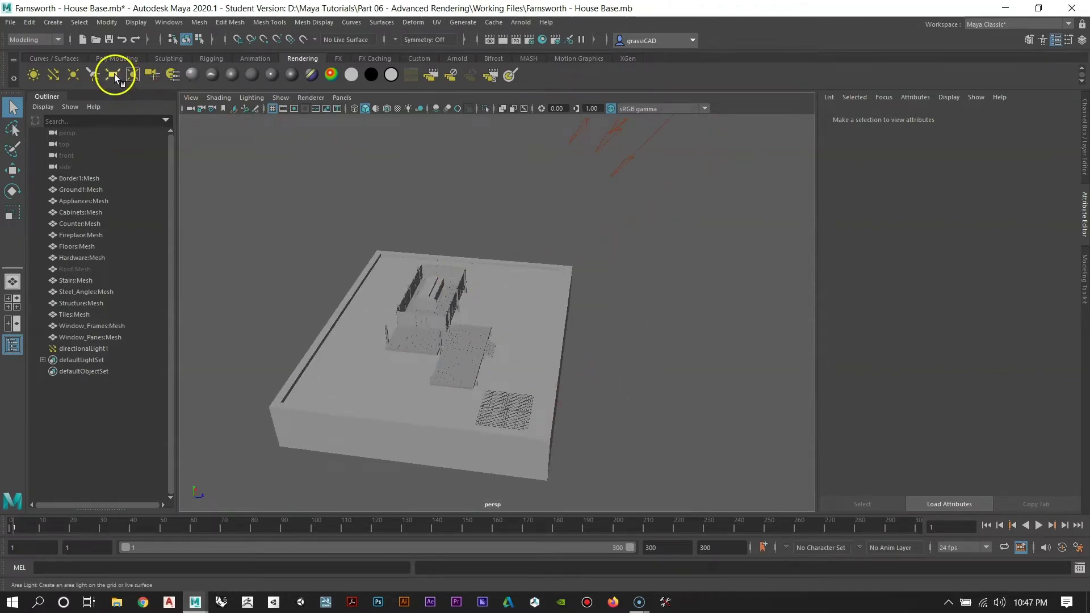
click(114, 75)
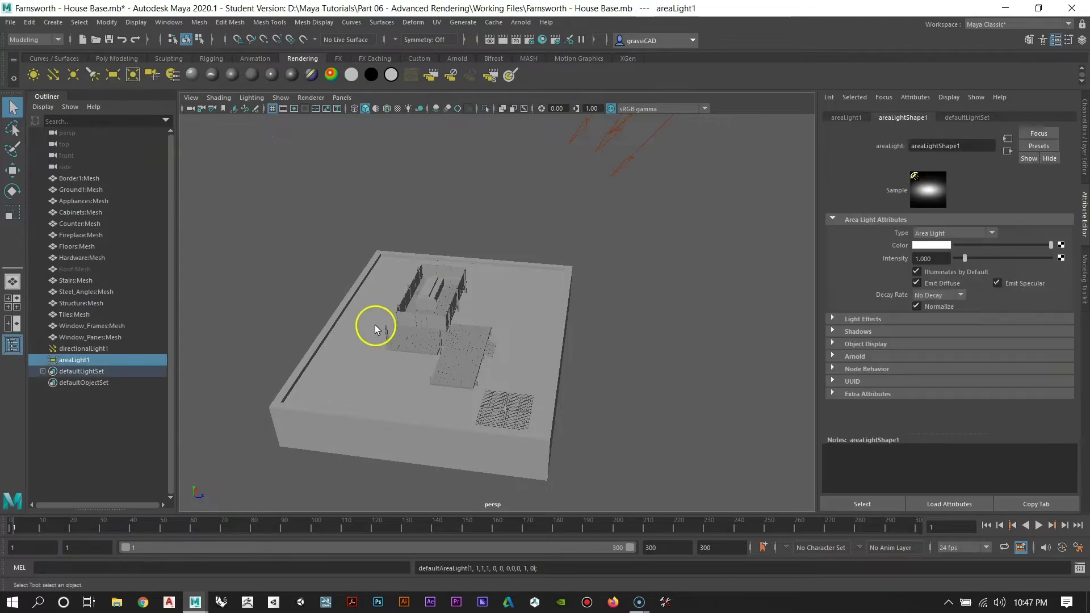
key(f)
key(r)
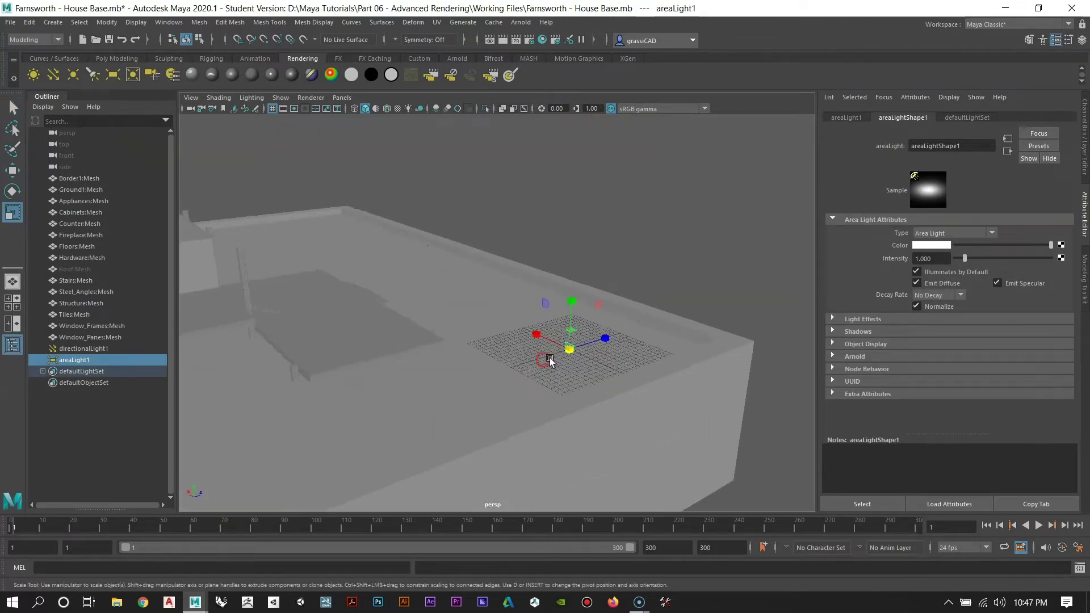
drag(569, 351, 479, 304)
scroll(700, 335, down, 5)
Step: Raise the area light above the ground beside the house and rotate it to face the building
key(w)
scroll(536, 267, up, 3)
key(r)
key(e)
drag(561, 201, 543, 187)
alt+drag(519, 227, 564, 216)
key(w)
key(e)
alt+drag(586, 165, 535, 219)
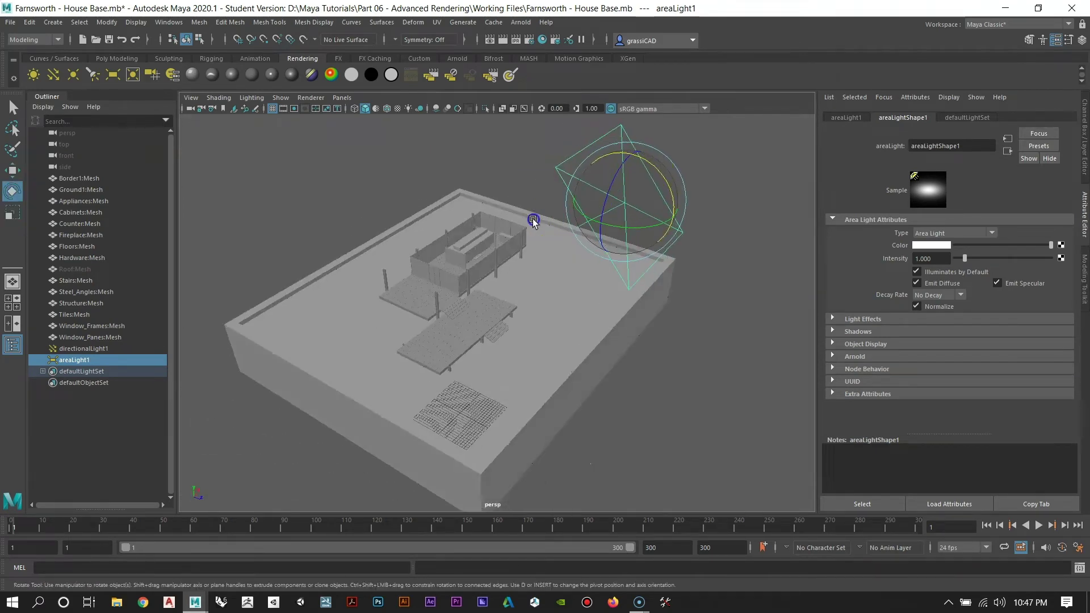
drag(653, 163, 607, 256)
Step: Reposition the area light so it stands near the ground's edge alongside the glass house
alt+drag(574, 207, 474, 285)
alt+drag(393, 287, 537, 308)
key(w)
middle_drag(574, 340, 564, 469)
alt+drag(565, 469, 531, 282)
alt+right_drag(530, 282, 536, 348)
alt+drag(535, 348, 295, 329)
drag(545, 296, 572, 296)
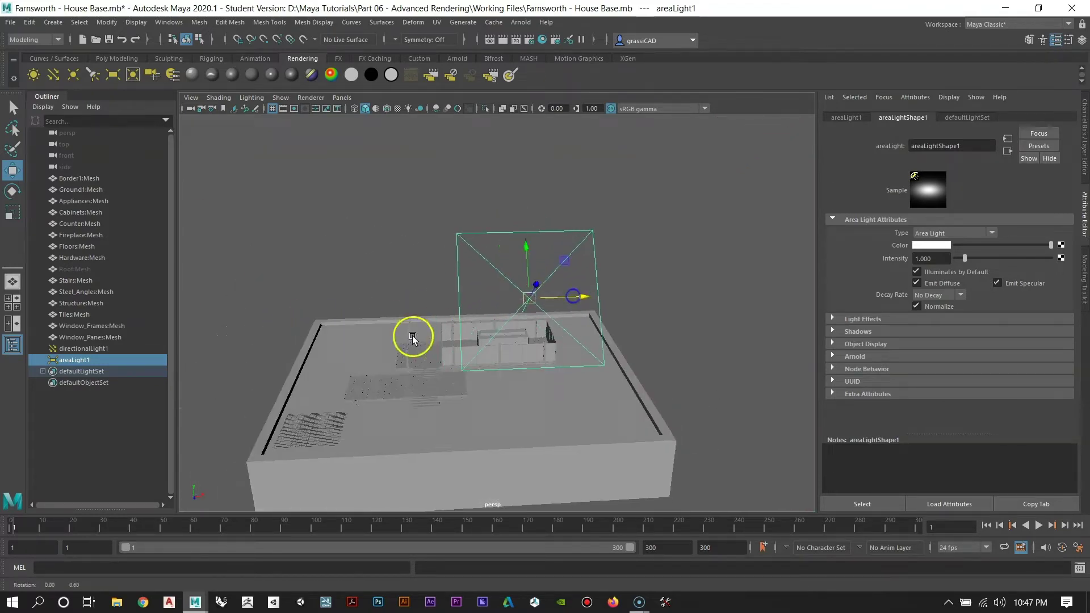
Step: Set the area light's intensity to 15000
alt+drag(414, 338, 507, 334)
alt+drag(624, 295, 789, 271)
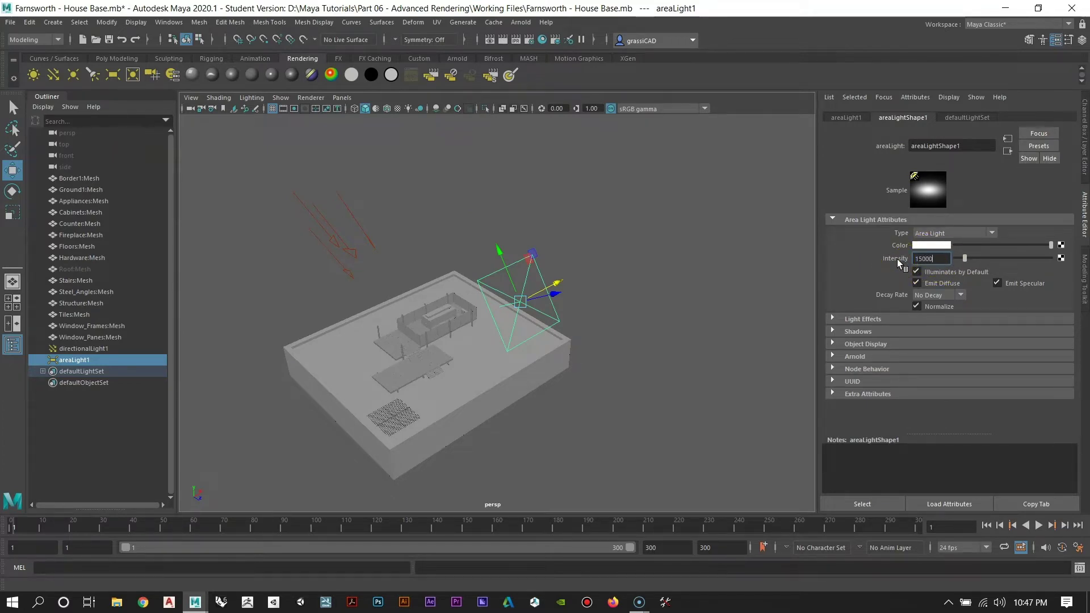
key(Return)
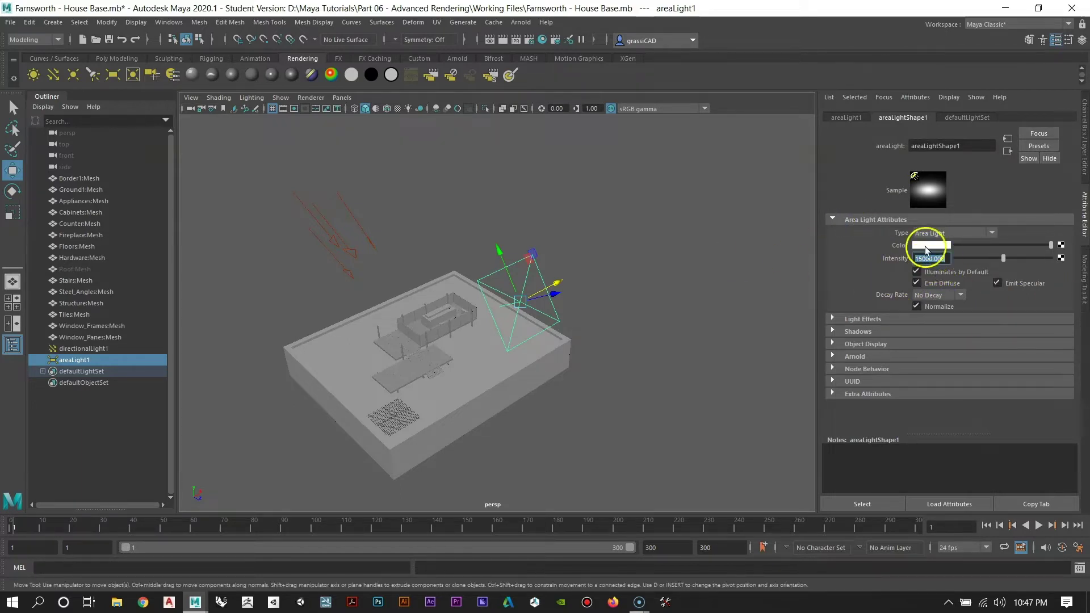
Step: Render only a region around the terrace platforms and connecting stairs in the maximized Render View to check the new light
alt+drag(562, 371, 601, 350)
alt+drag(458, 269, 546, 235)
alt+right_drag(546, 235, 604, 357)
alt+drag(604, 358, 597, 328)
alt+middle_drag(598, 327, 525, 322)
alt+drag(526, 322, 555, 314)
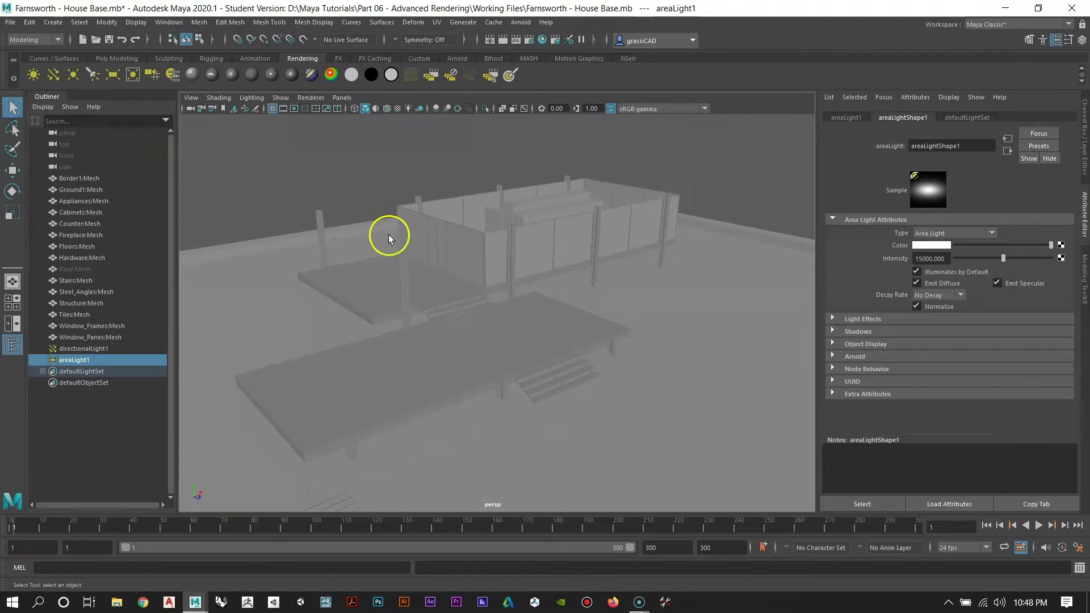
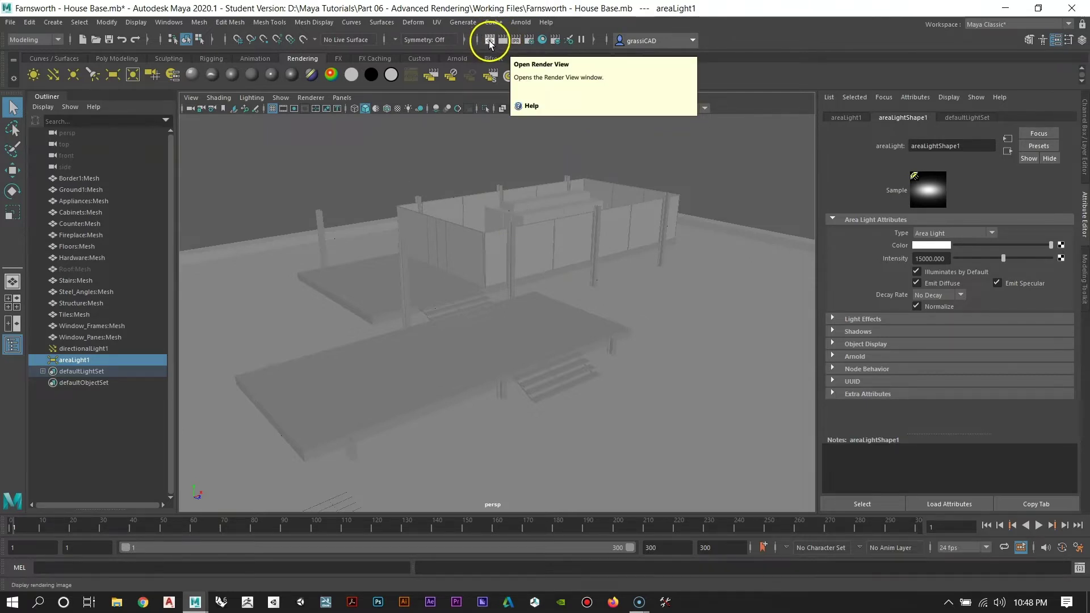
click(489, 40)
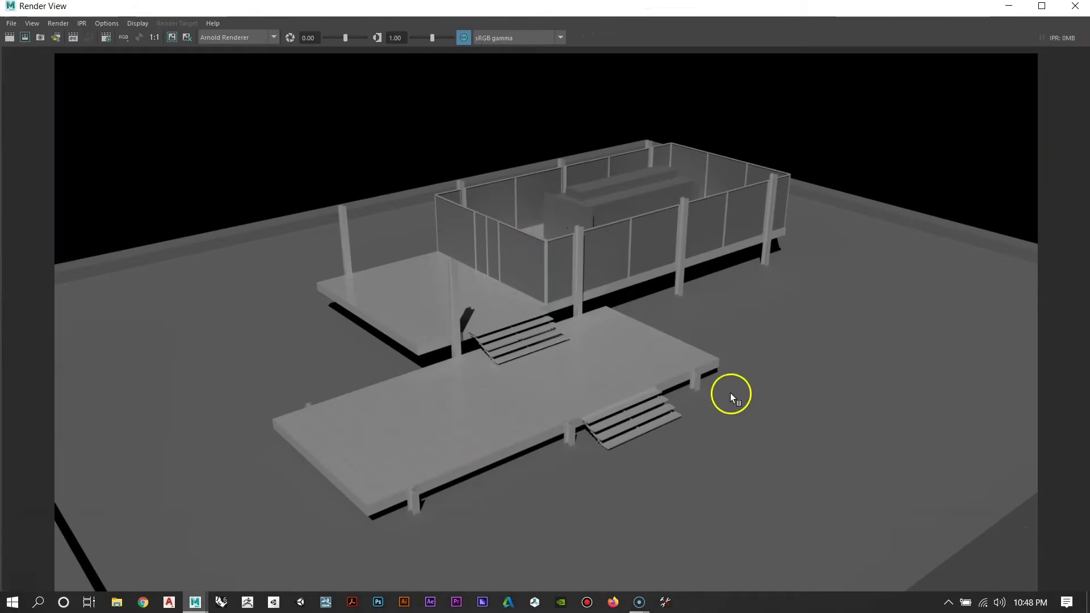
mouse_move(555, 4)
mouse_down()
mouse_move(591, 59)
mouse_move(591, 34)
mouse_move(570, 33)
mouse_move(575, 3)
mouse_up()
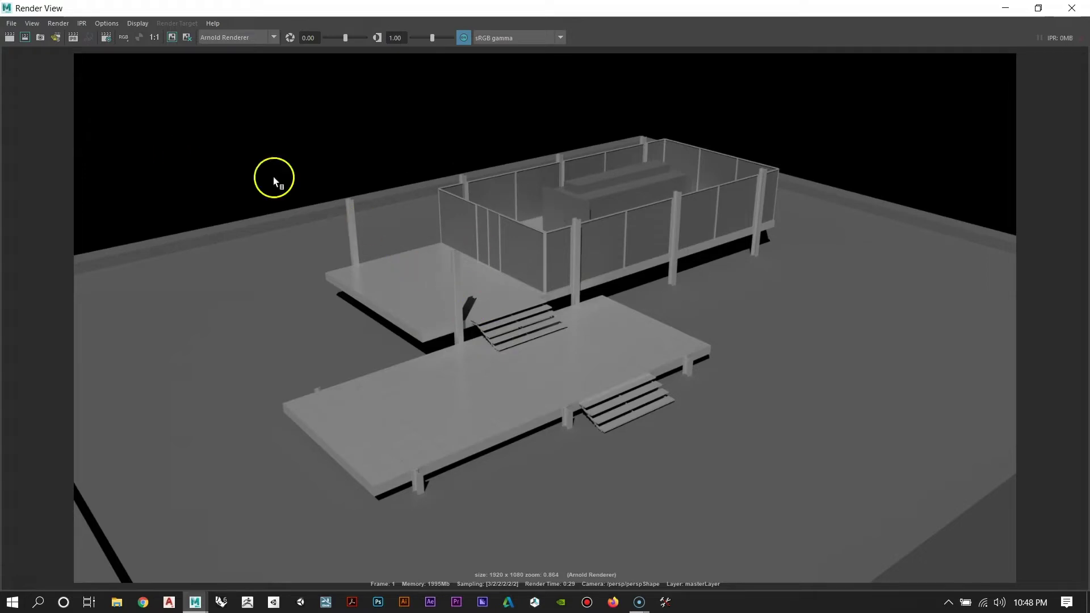
drag(548, 226, 270, 523)
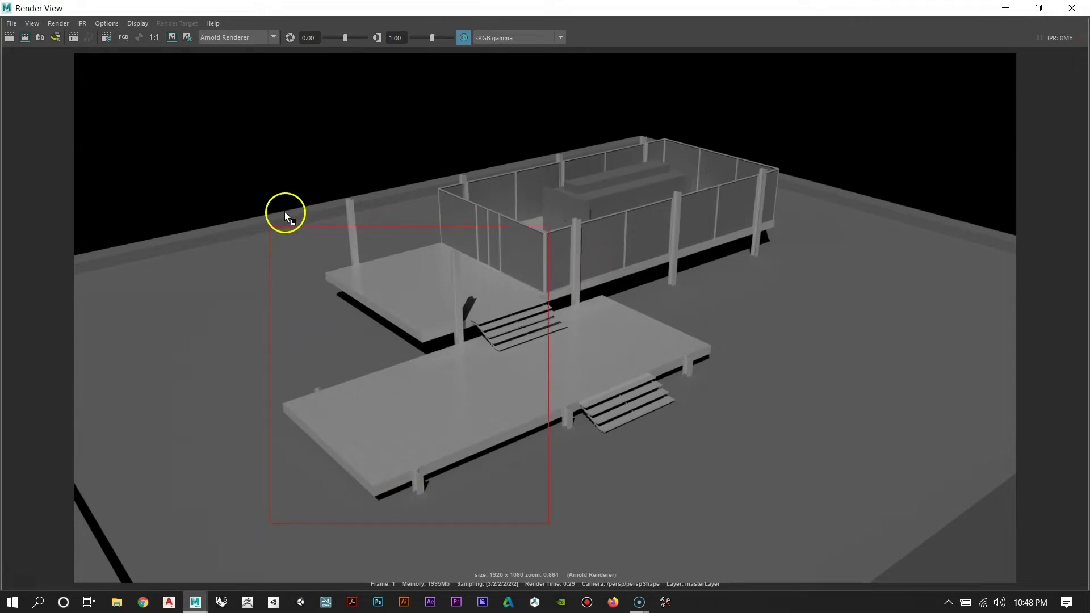
click(25, 38)
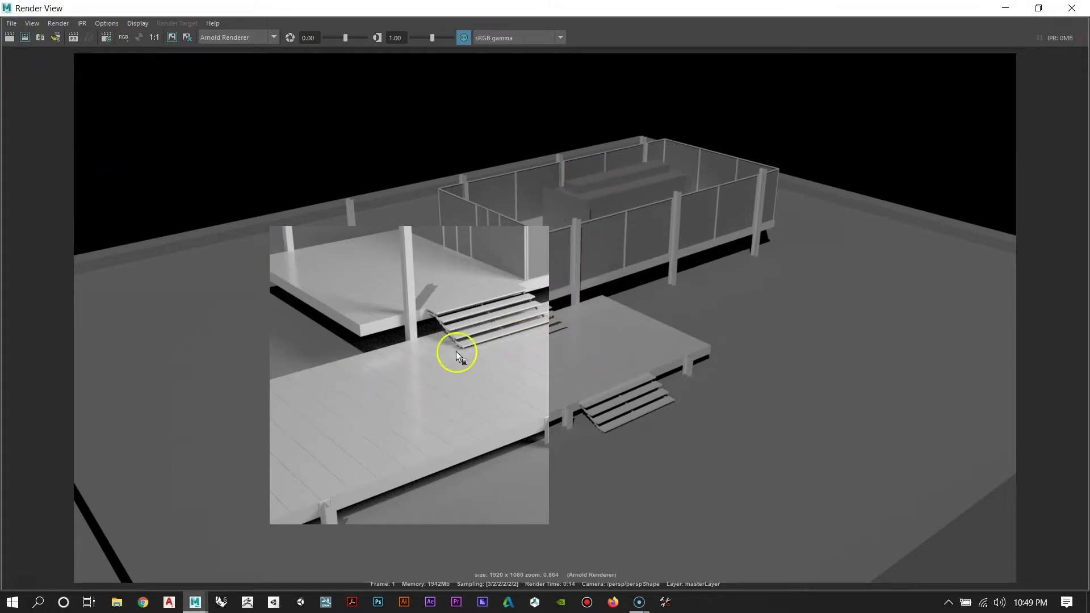
click(1077, 7)
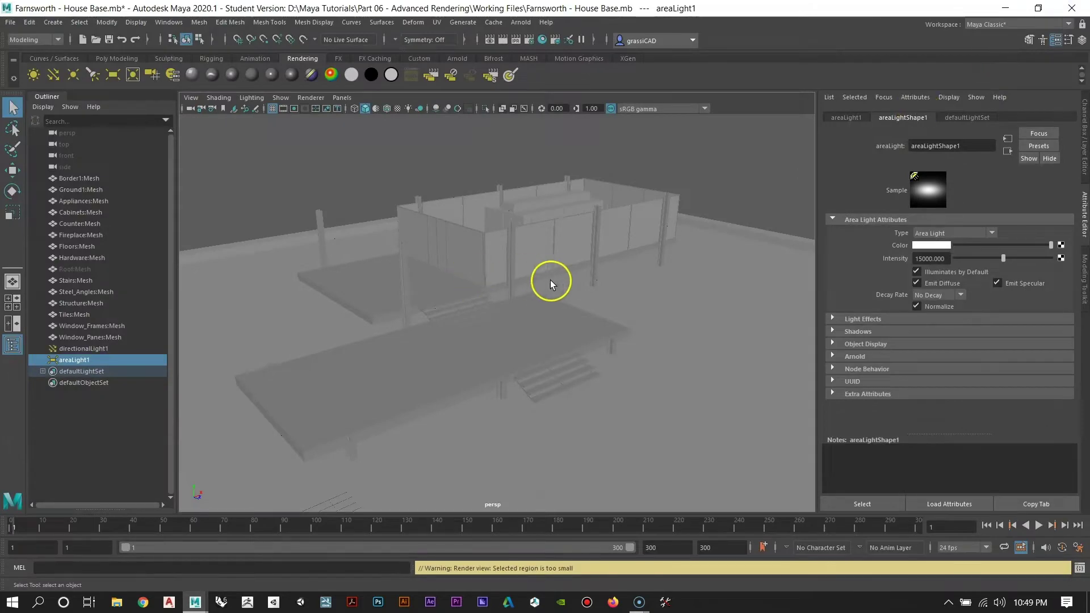
Step: Select the window panes mesh and assign it a new Maya Blinn material
alt+drag(579, 268, 454, 304)
scroll(508, 360, up, 8)
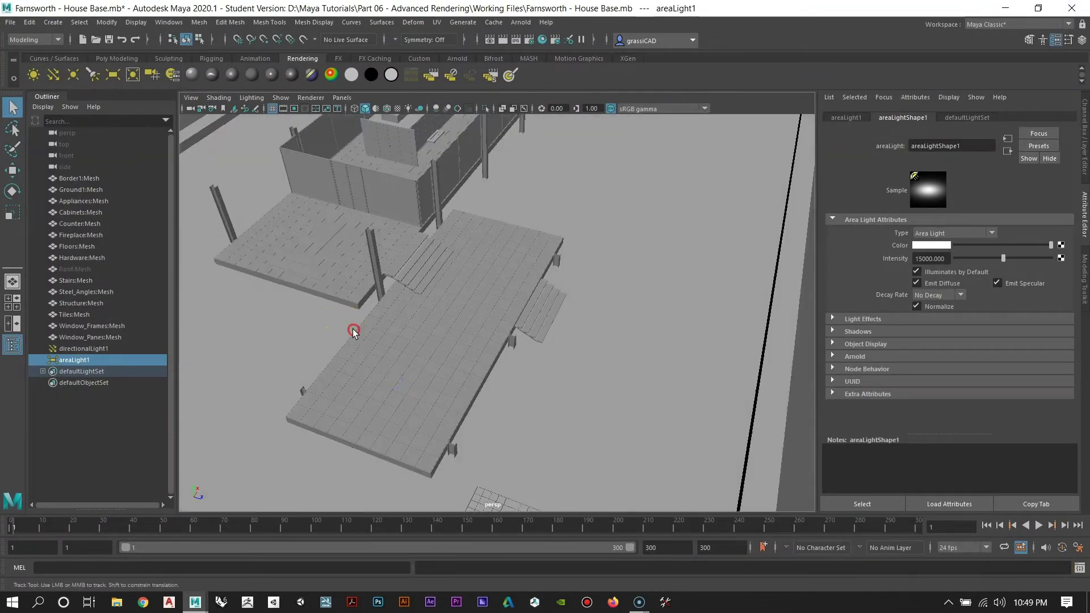
alt+drag(348, 322, 512, 471)
alt+right_drag(512, 471, 500, 328)
click(525, 304)
alt+drag(524, 304, 183, 182)
alt+drag(441, 253, 426, 324)
alt+right_drag(334, 357, 423, 241)
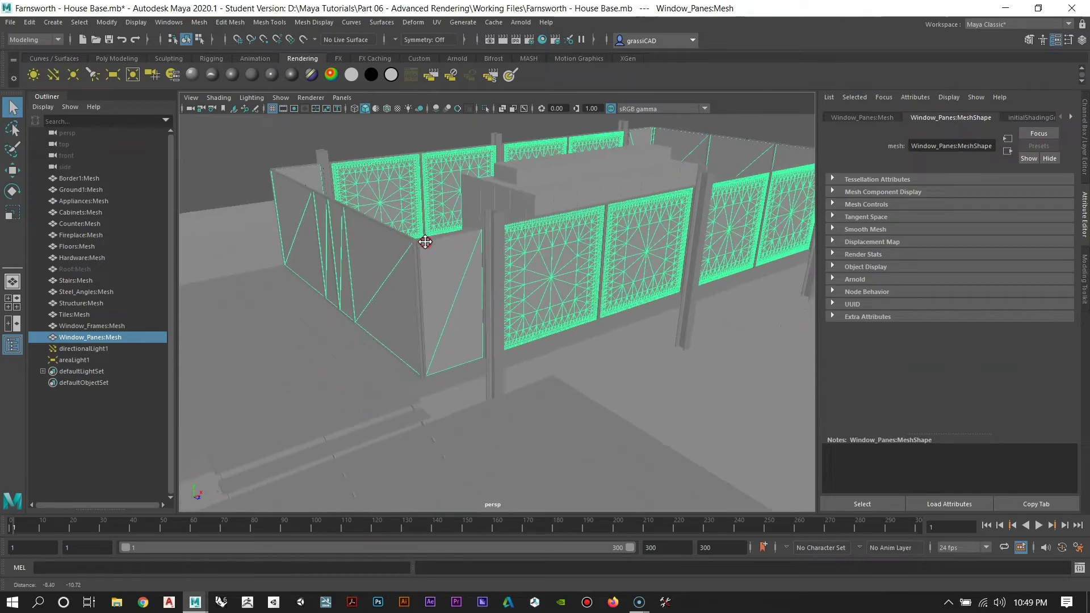
right_drag(556, 263, 547, 554)
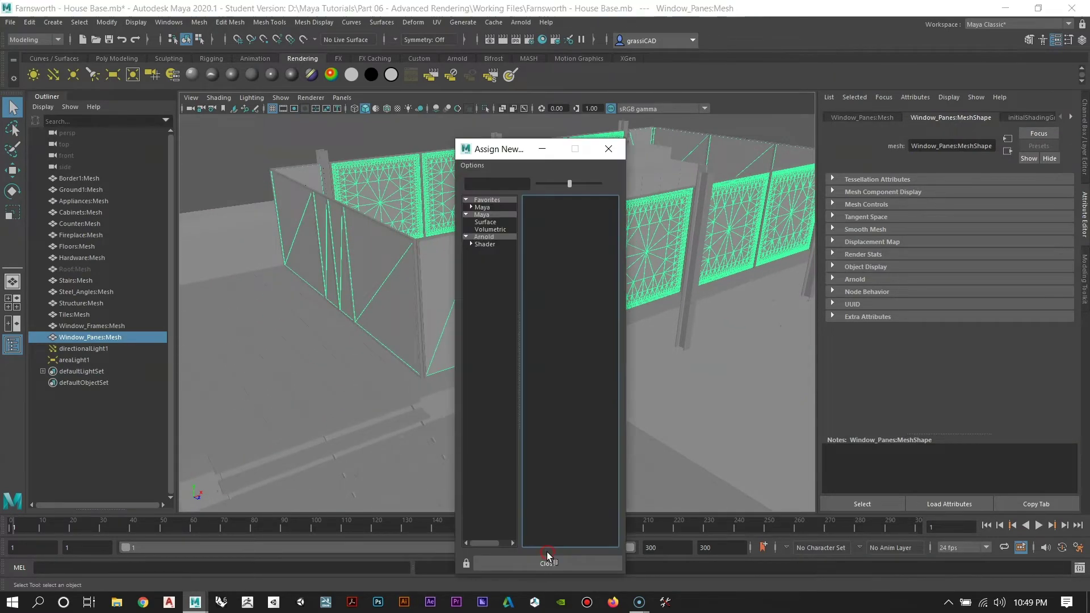
click(482, 215)
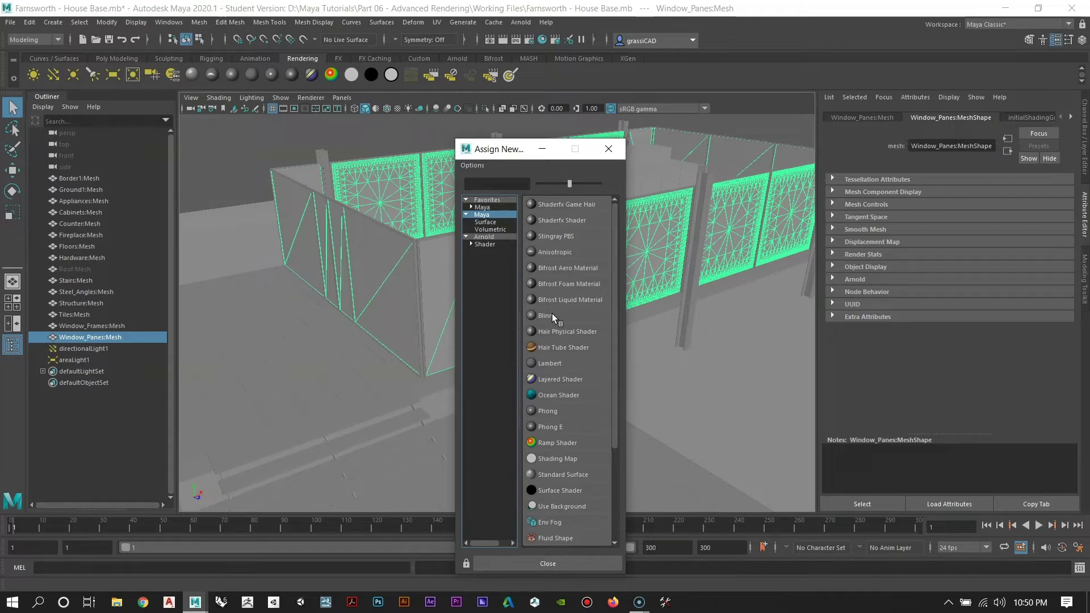
click(569, 406)
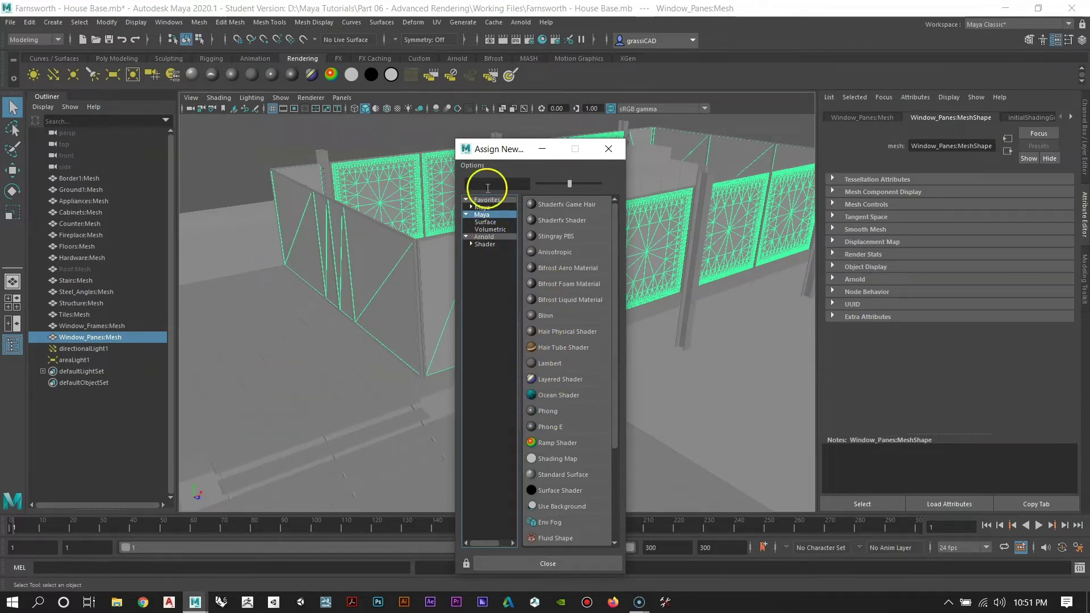
drag(486, 150, 469, 173)
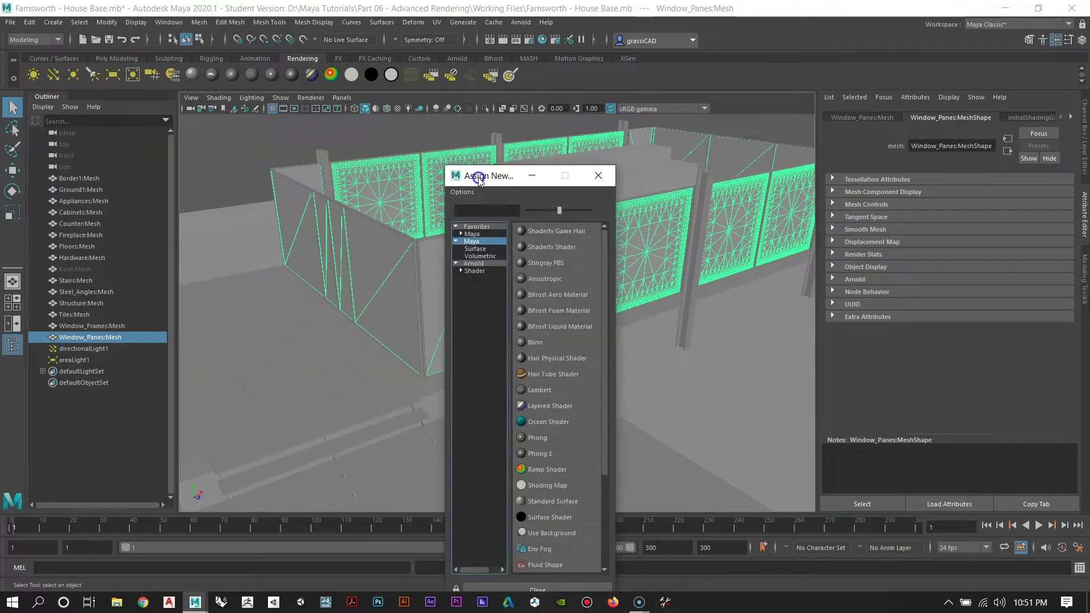
click(526, 338)
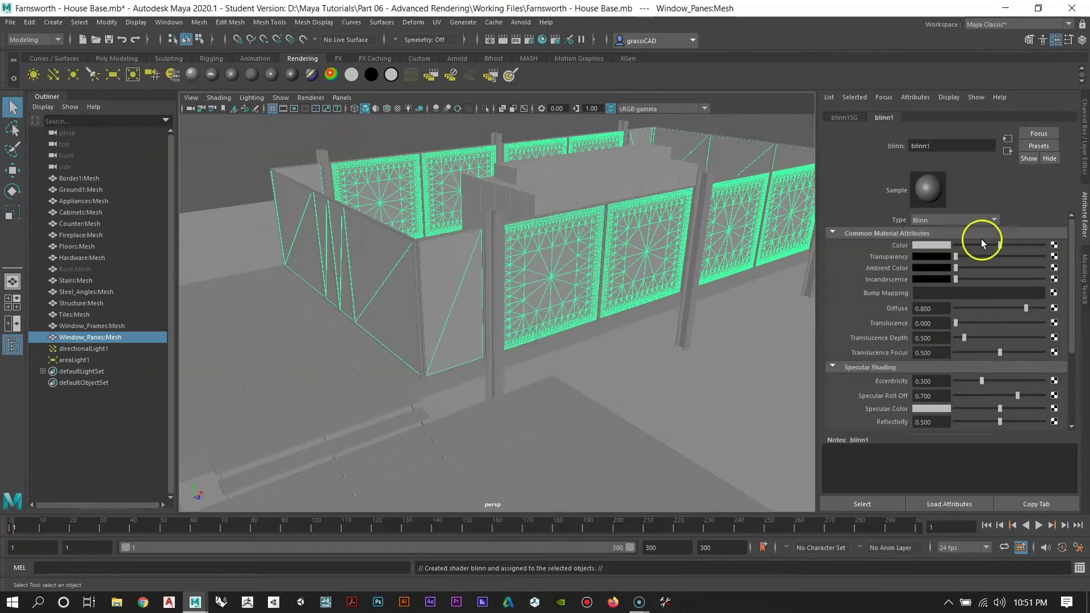
Step: Set the window panes' Blinn color to a pale cyan and raise its transparency to a high, glass-like level
click(928, 246)
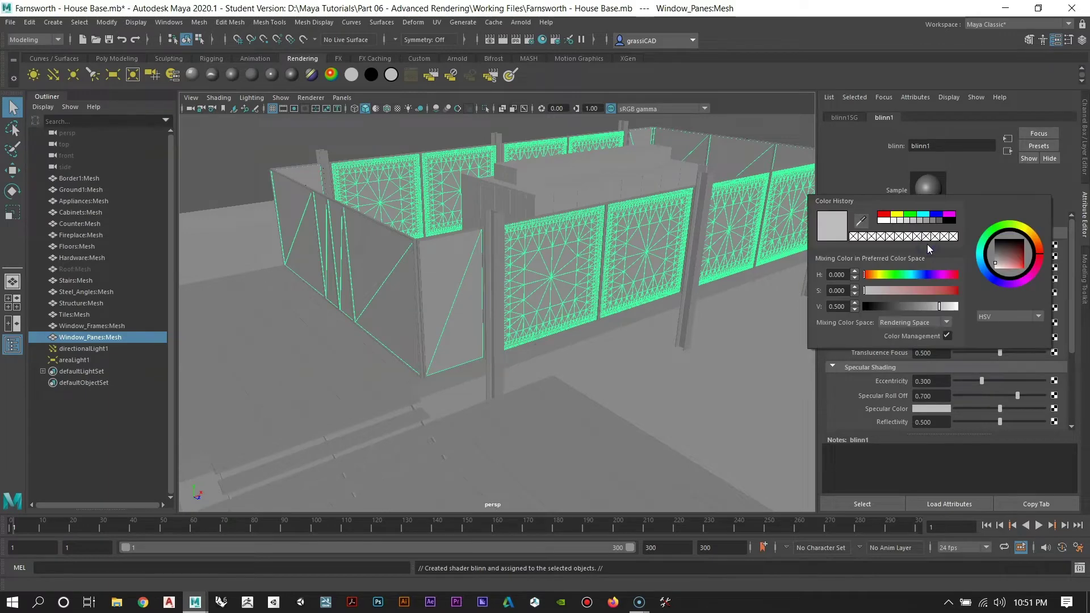
click(924, 215)
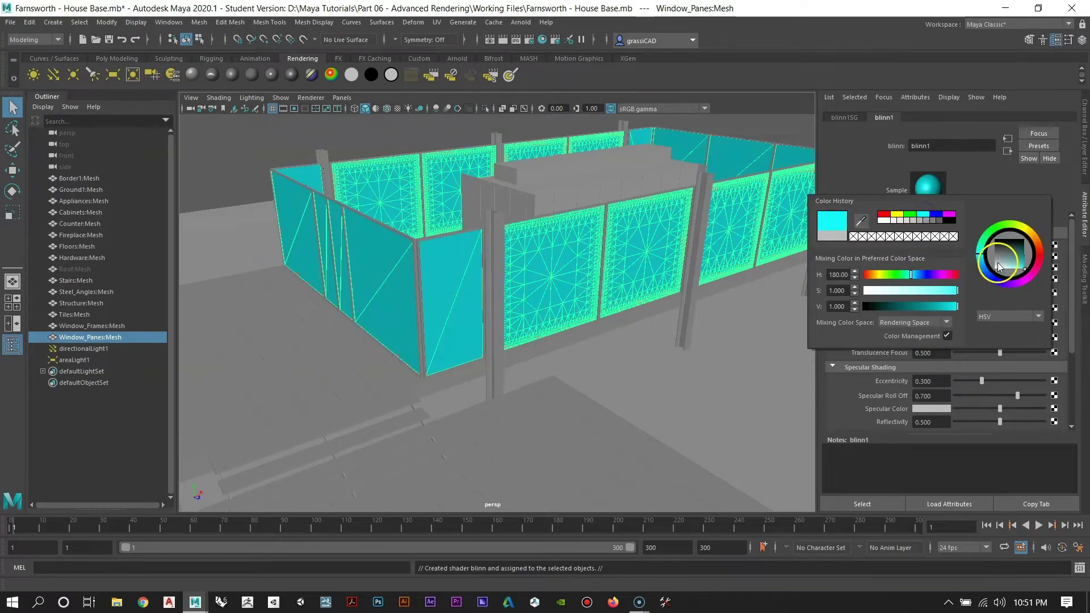
drag(1023, 267, 1000, 270)
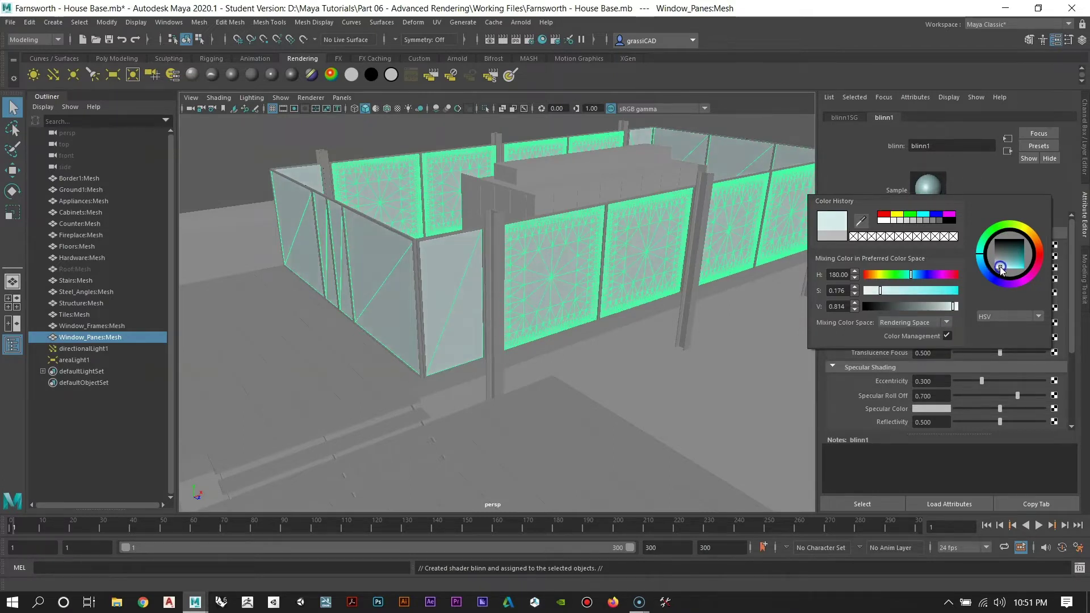
drag(999, 268, 1001, 270)
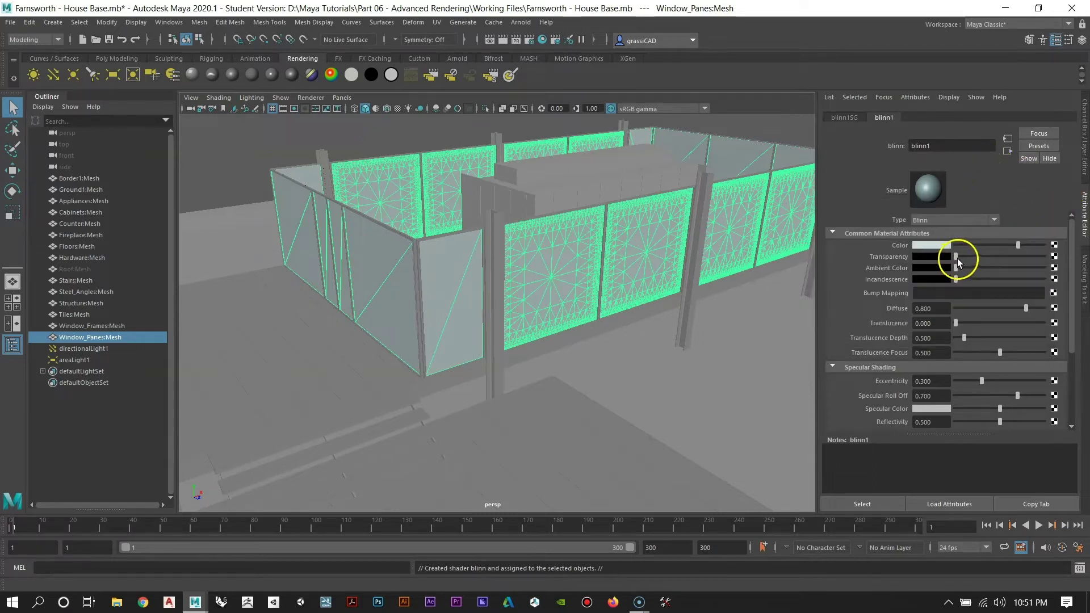
drag(957, 257, 991, 259)
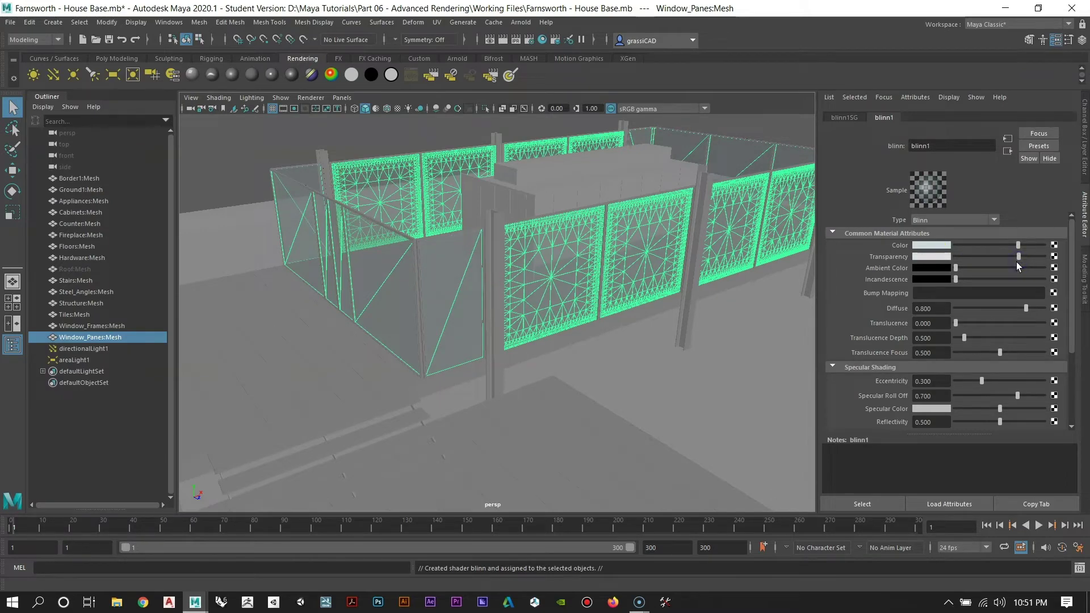
Step: Render only a region around the glazed corner of the house and the upper stairs to check the transparent glass
scroll(540, 304, down, 5)
alt+drag(525, 309, 448, 313)
scroll(568, 357, up, 5)
scroll(567, 357, down, 4)
click(729, 155)
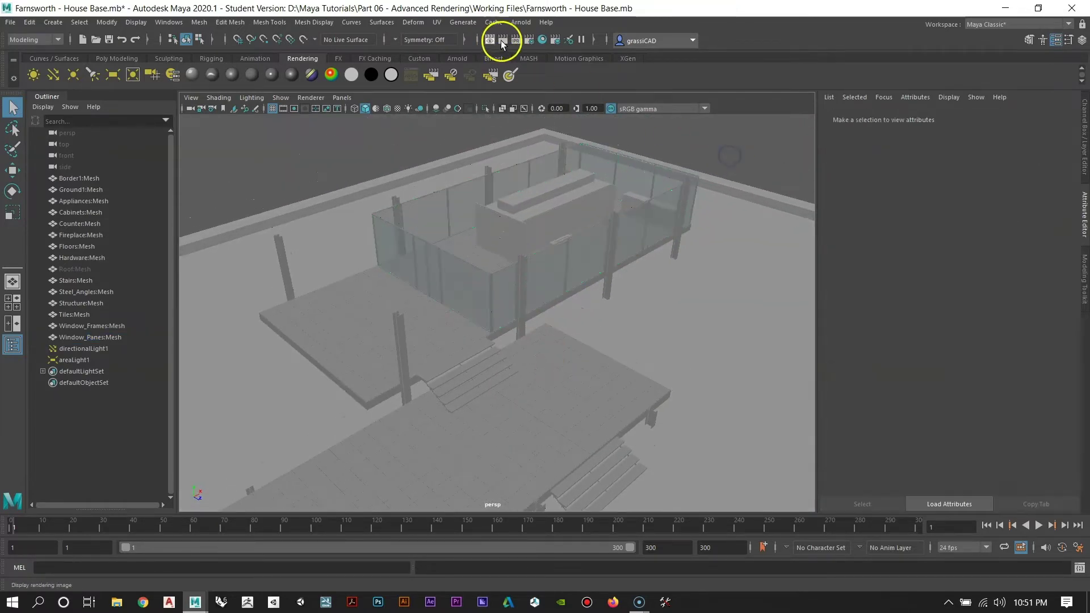
click(496, 44)
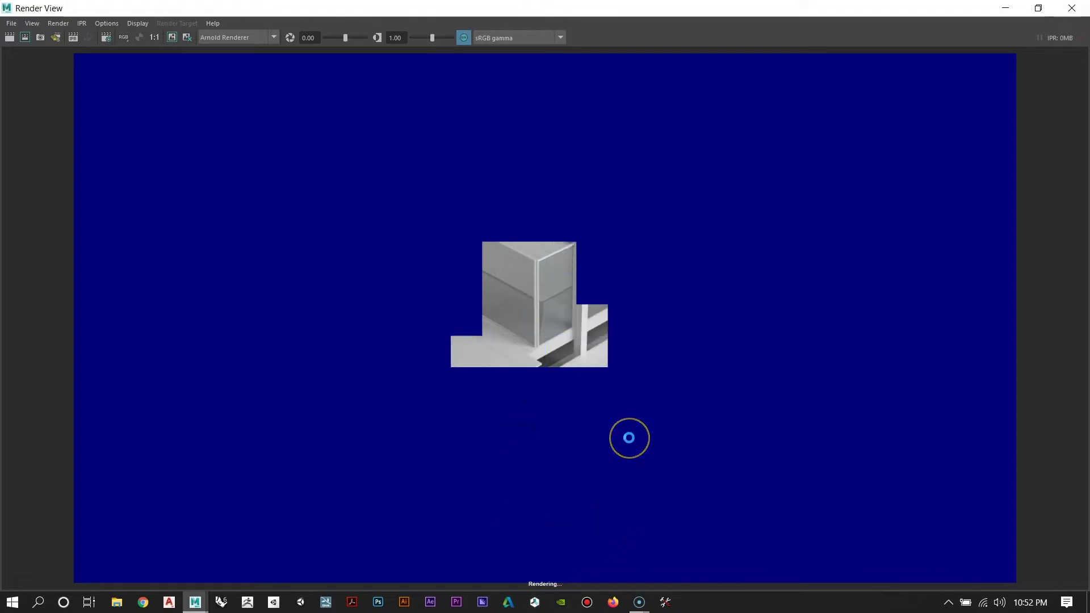
drag(547, 445, 551, 415)
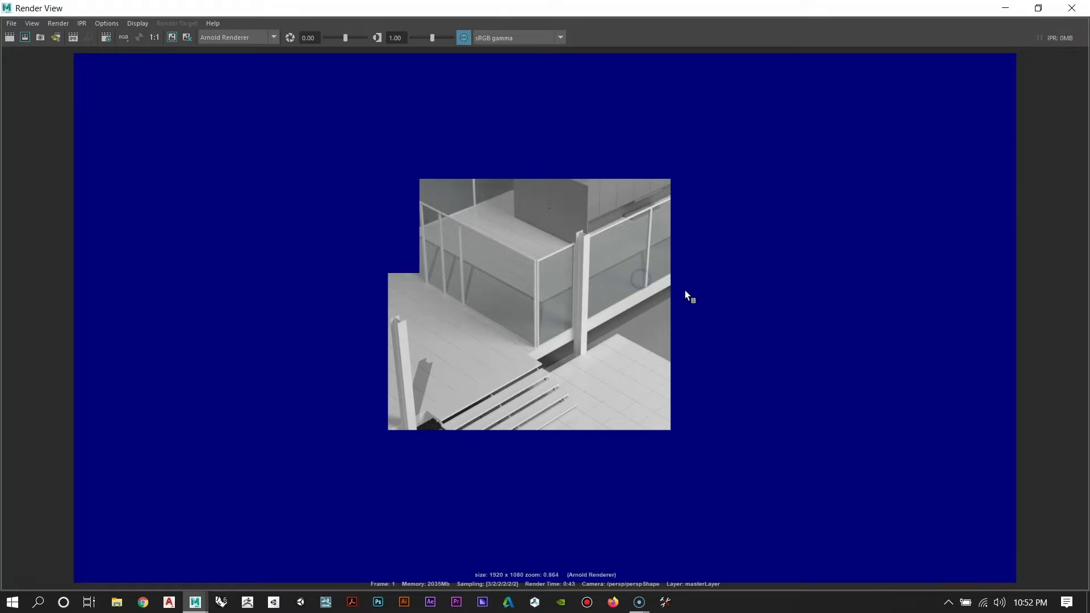
click(1071, 8)
Step: Set the window panes' Blinn color to a deeper, more saturated light teal
click(595, 255)
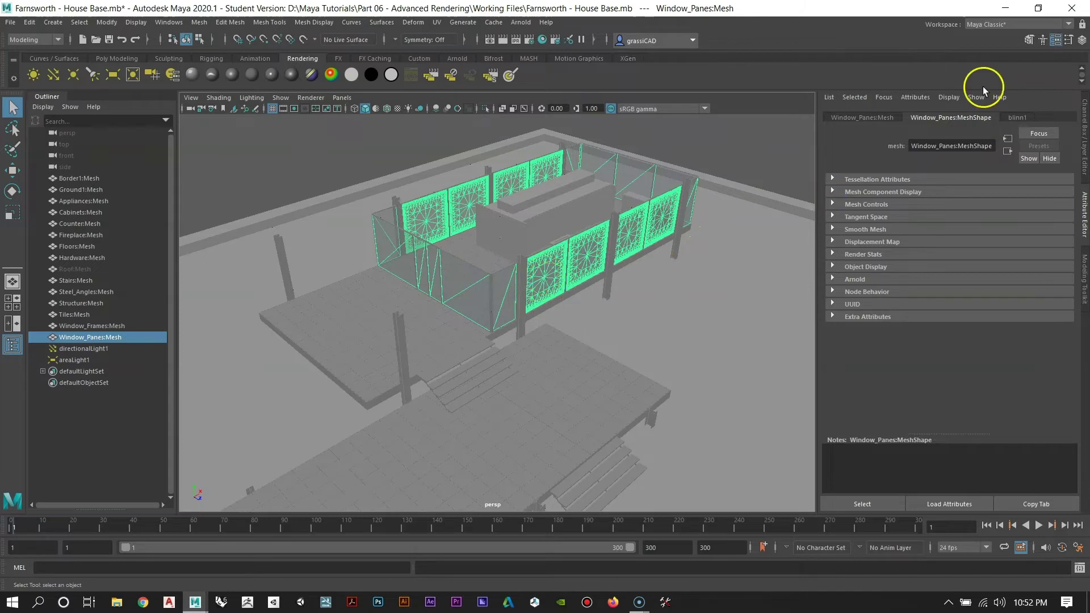
click(1014, 117)
click(1085, 207)
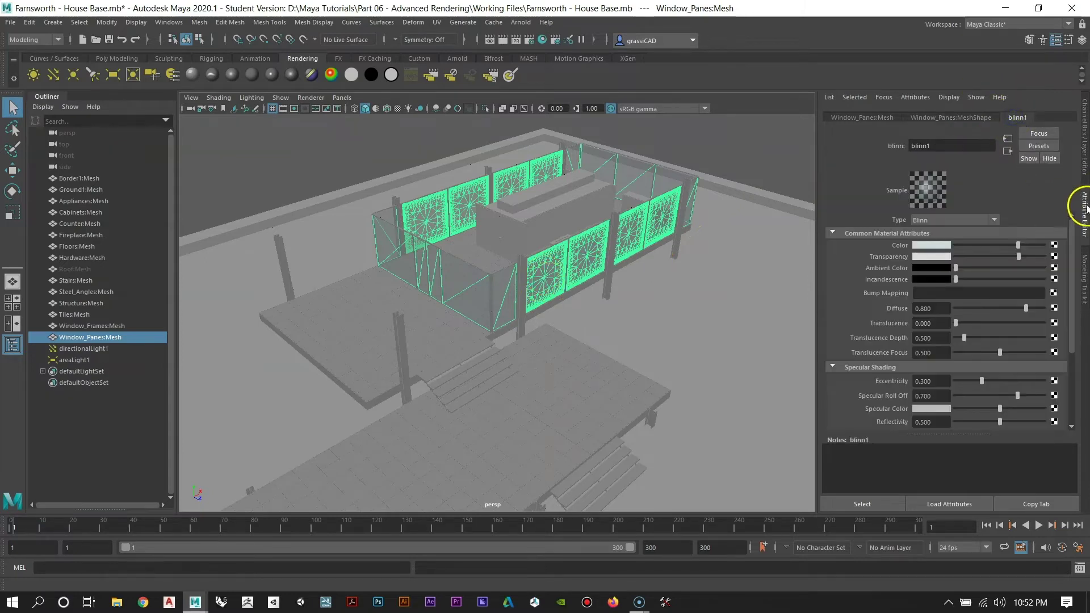
click(929, 246)
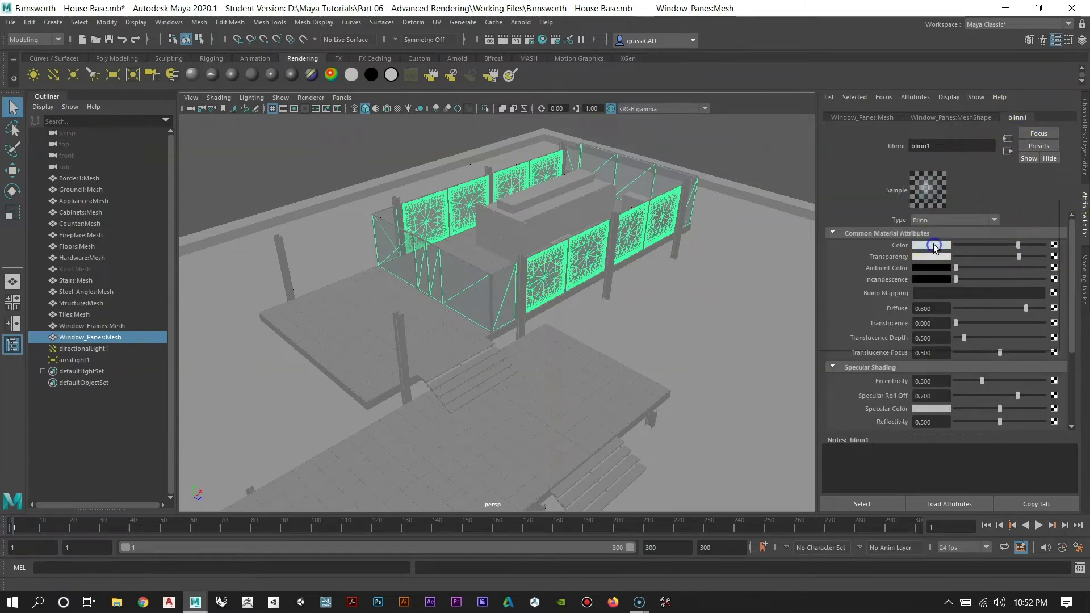
drag(1005, 263, 1014, 266)
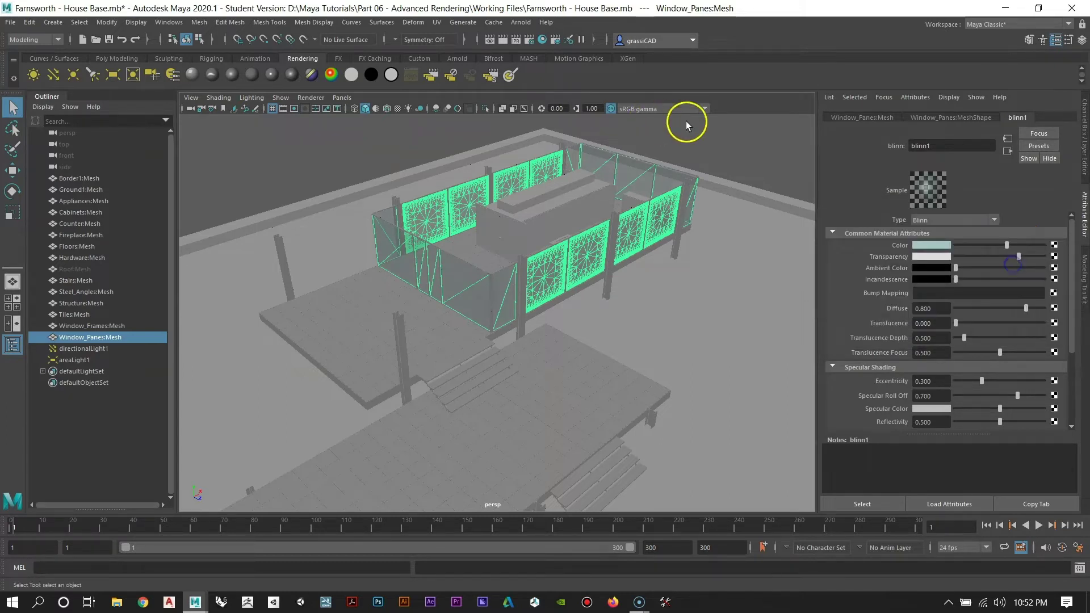
click(731, 150)
Step: Examine the tinted glass and the house interior from several angles around the model
alt+right_drag(645, 302, 467, 283)
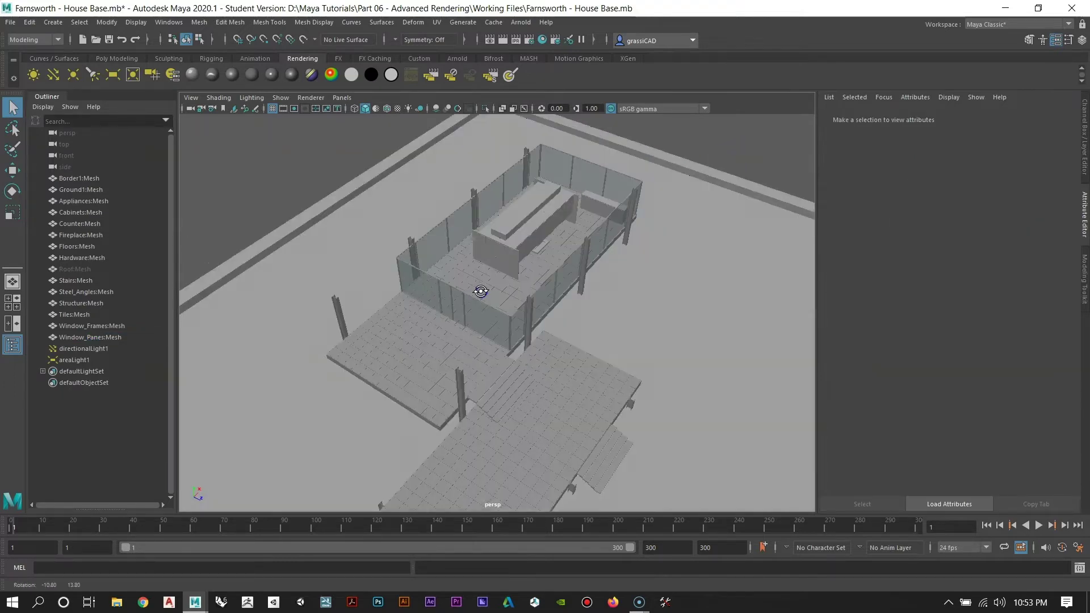
alt+drag(467, 282, 462, 275)
alt+right_drag(462, 275, 494, 329)
alt+drag(494, 329, 559, 385)
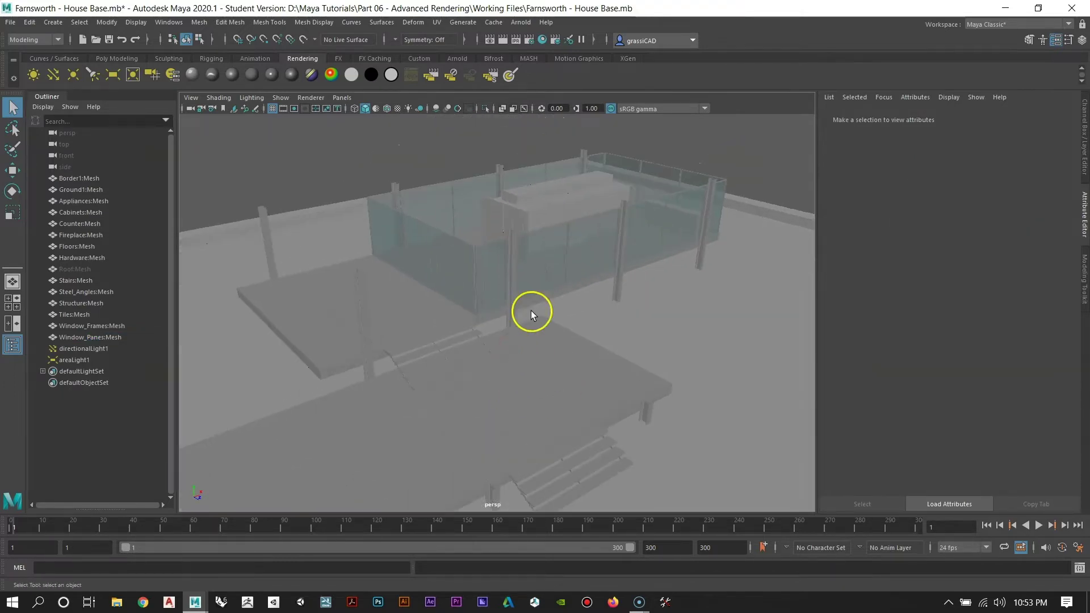
alt+drag(496, 270, 462, 312)
scroll(455, 349, down, 3)
alt+right_drag(462, 312, 522, 332)
alt+right_drag(545, 371, 556, 343)
alt+drag(556, 342, 529, 271)
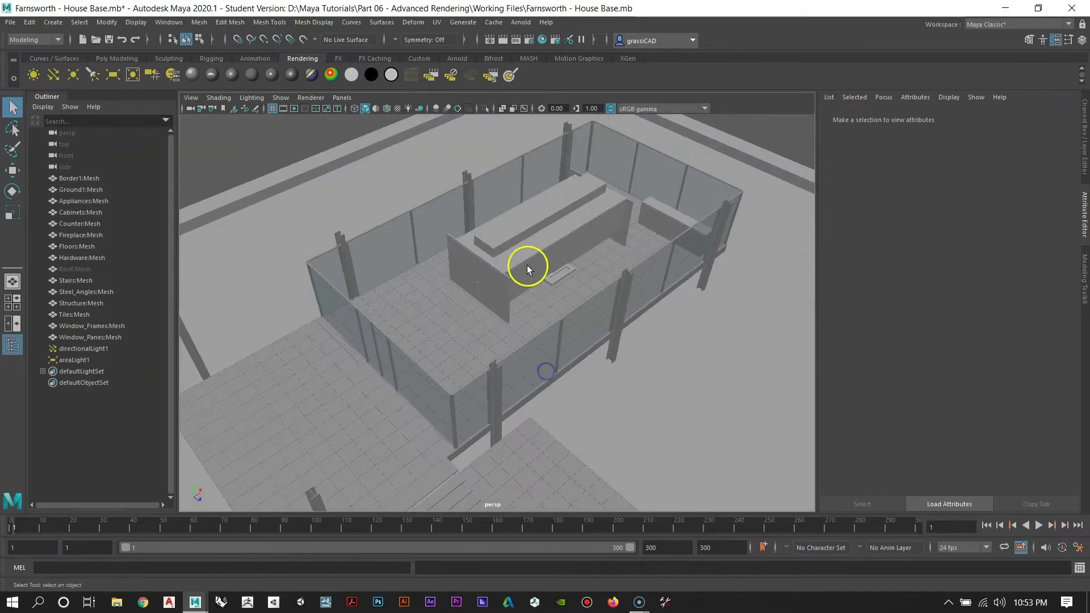
Step: Select the cabinets mesh inside the house and assign it a new Maya Blinn material
click(529, 271)
key(f)
alt+drag(443, 321, 457, 343)
alt+middle_drag(456, 343, 476, 309)
alt+right_drag(476, 310, 535, 335)
alt+drag(535, 335, 483, 233)
right_drag(482, 233, 479, 520)
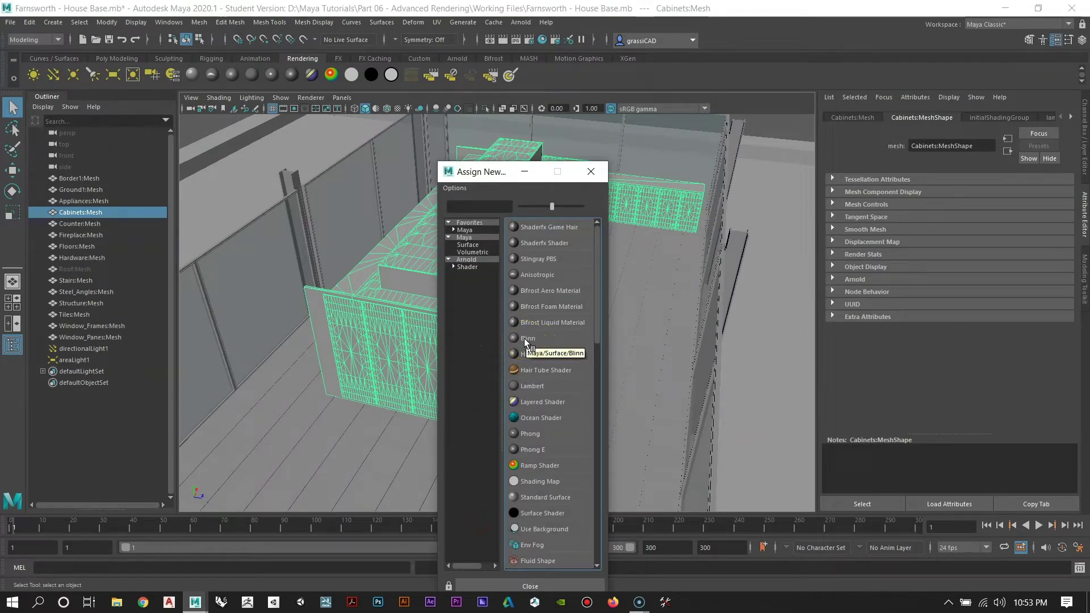
click(524, 339)
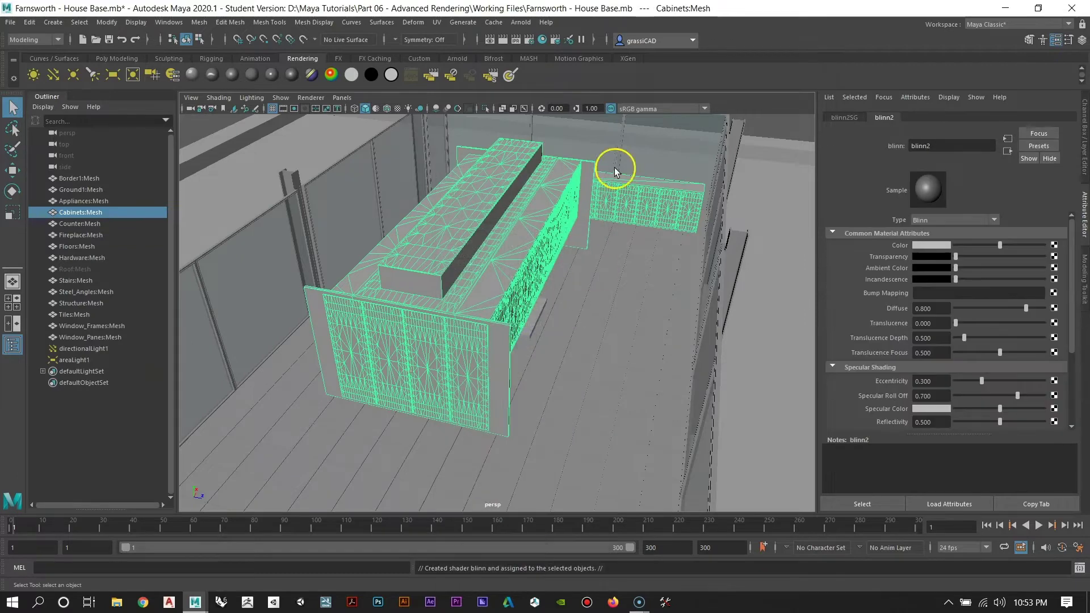
Step: Open the choice of texture nodes for the color of the cabinets' Blinn material
click(915, 196)
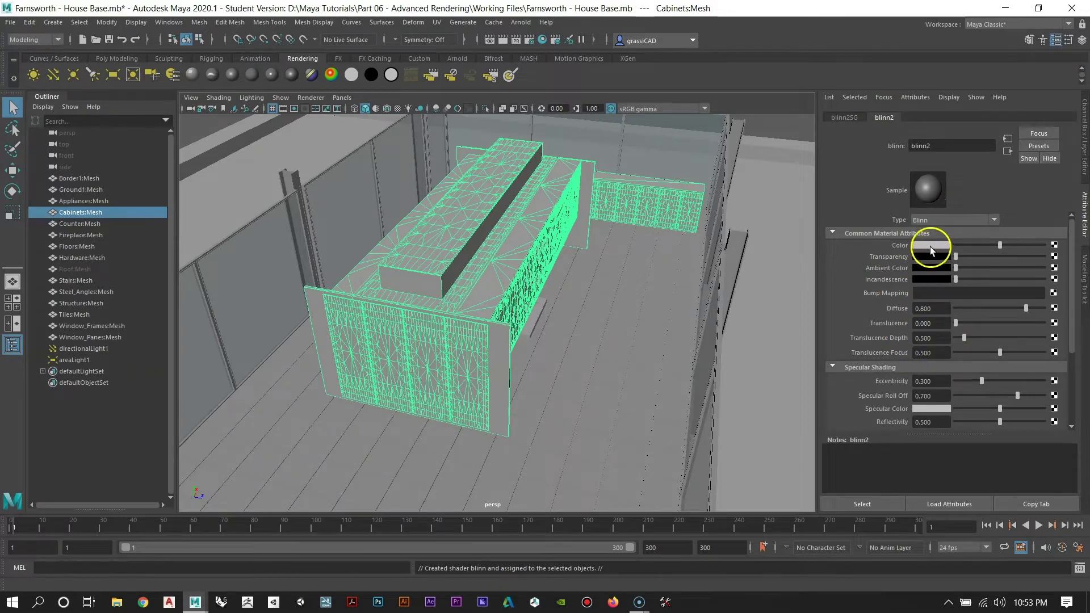
click(1054, 245)
drag(438, 206, 405, 144)
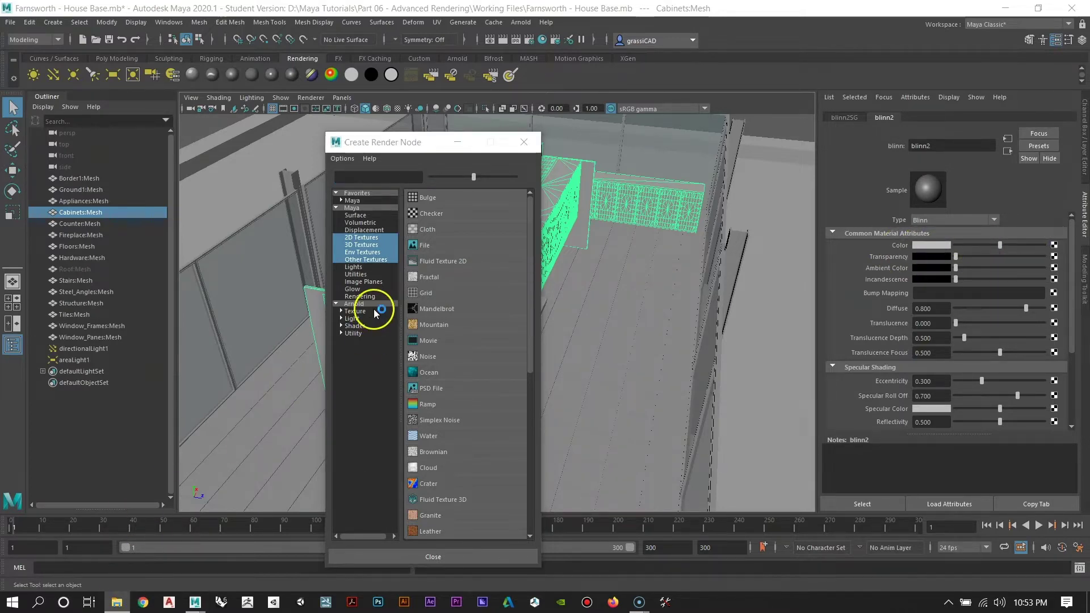
Step: Switch to File Explorer and open the Texture Maps folder in Part 06 - Advanced Rendering's Working Files on the Storage (D:) drive
key(super+e)
click(237, 139)
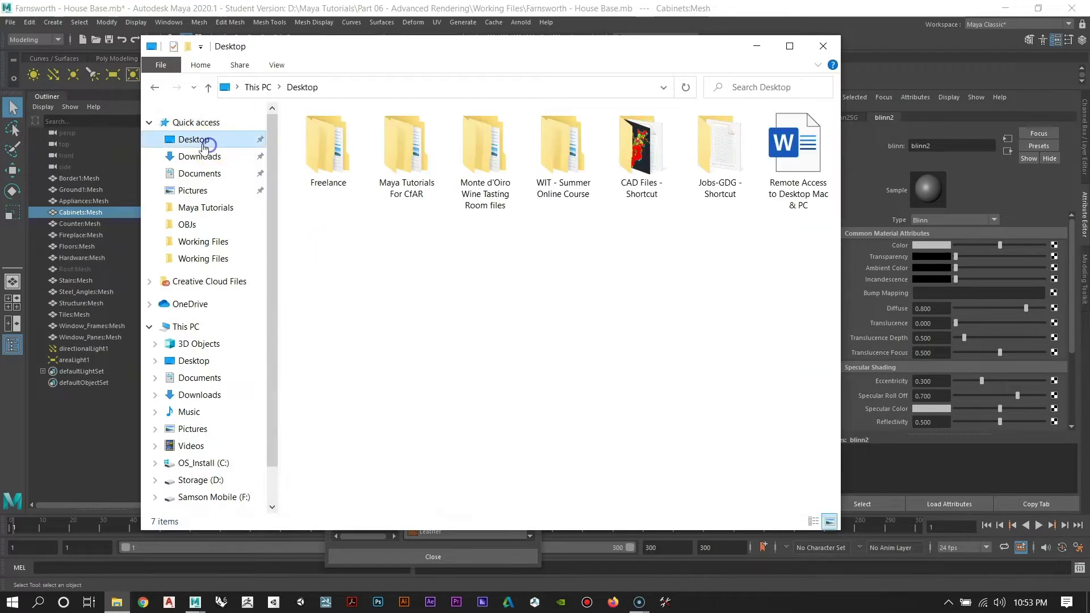
click(202, 483)
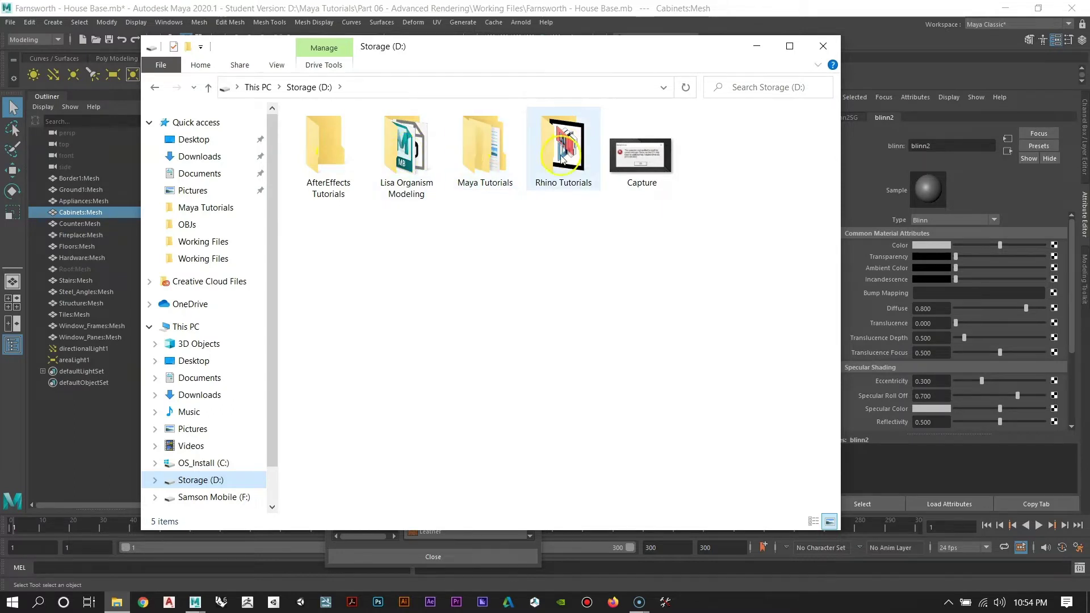
double_click(482, 146)
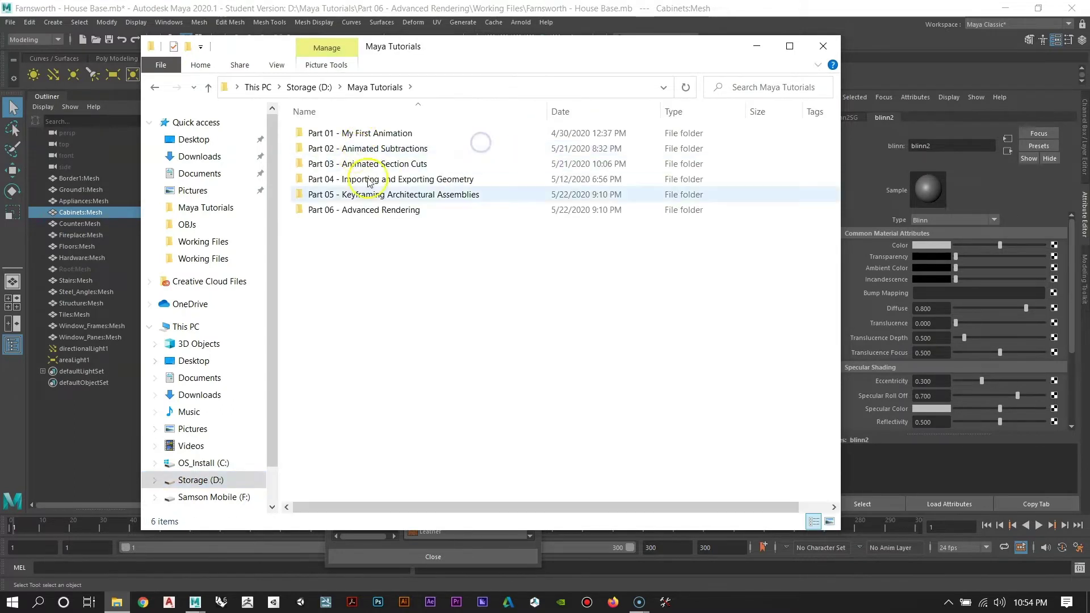
double_click(366, 214)
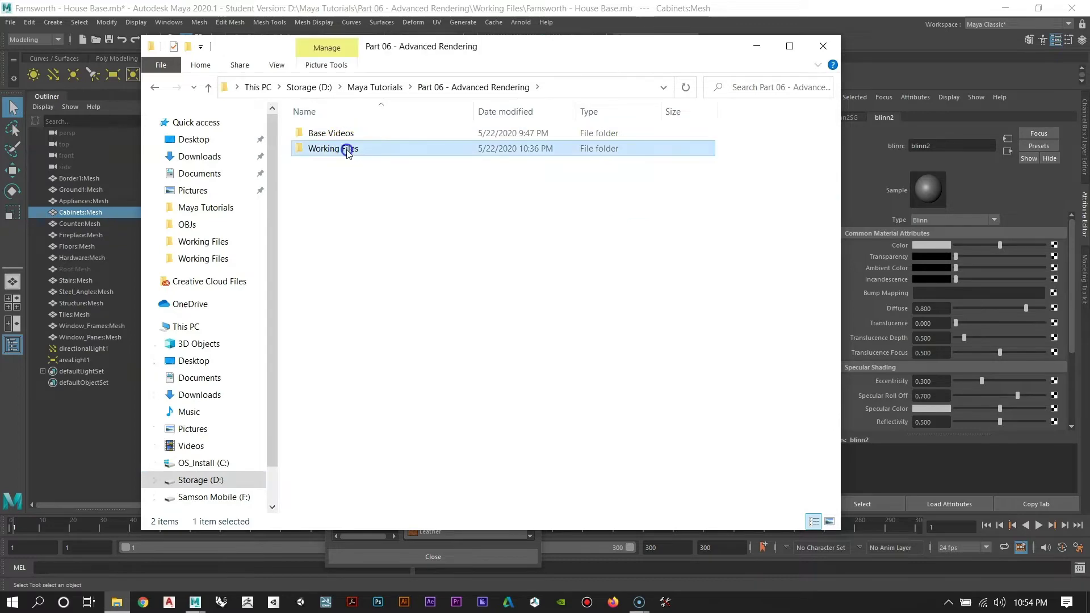
double_click(347, 148)
click(412, 258)
double_click(413, 259)
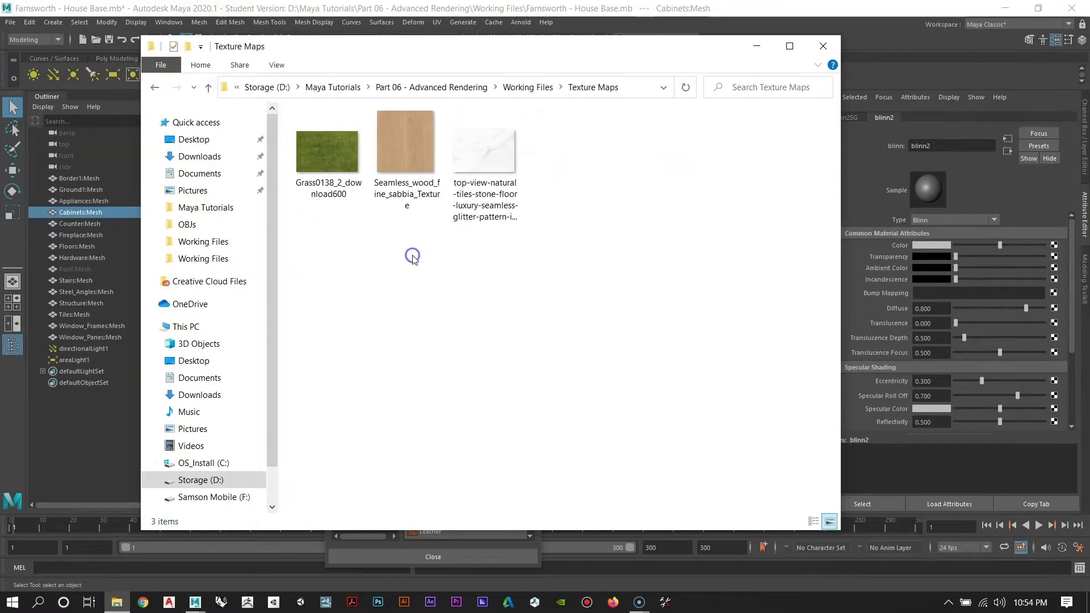
Step: Preview the wood, marble and grass texture images one after another, then return to Maya
double_click(404, 150)
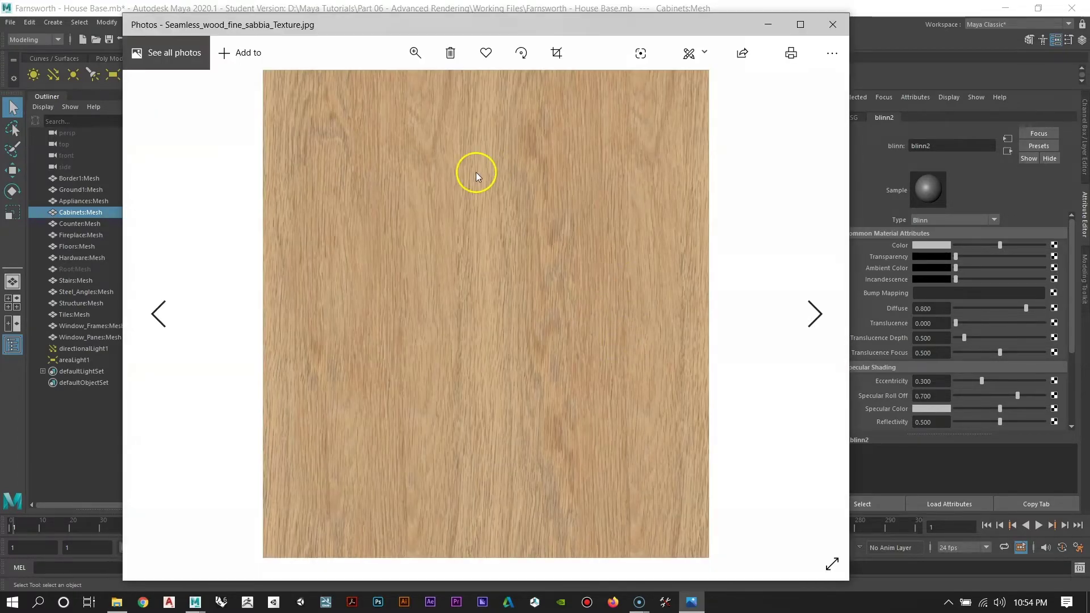
click(832, 33)
double_click(485, 137)
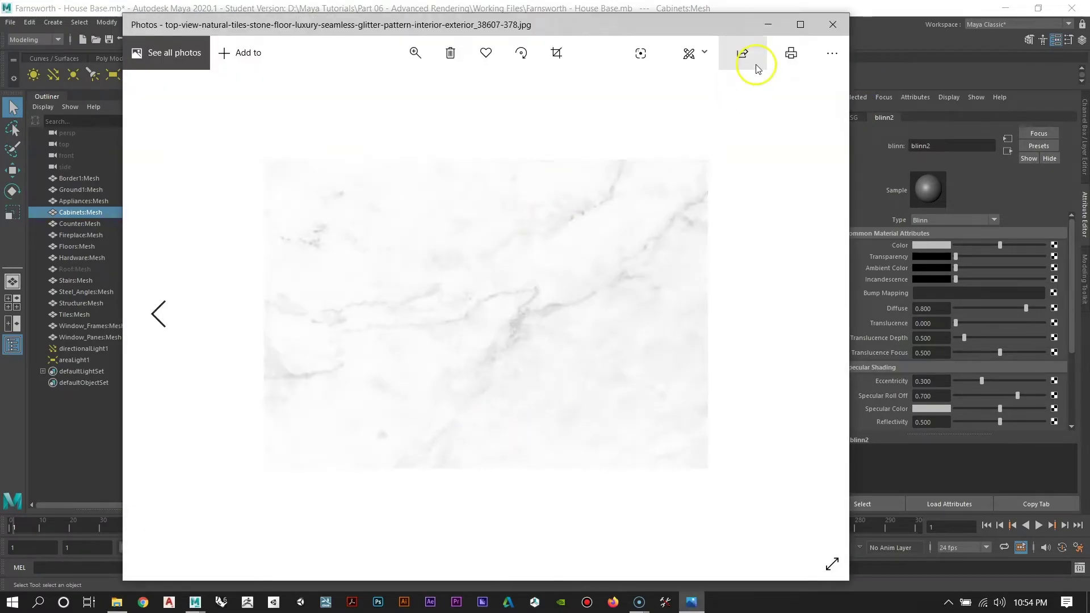
click(833, 25)
double_click(331, 154)
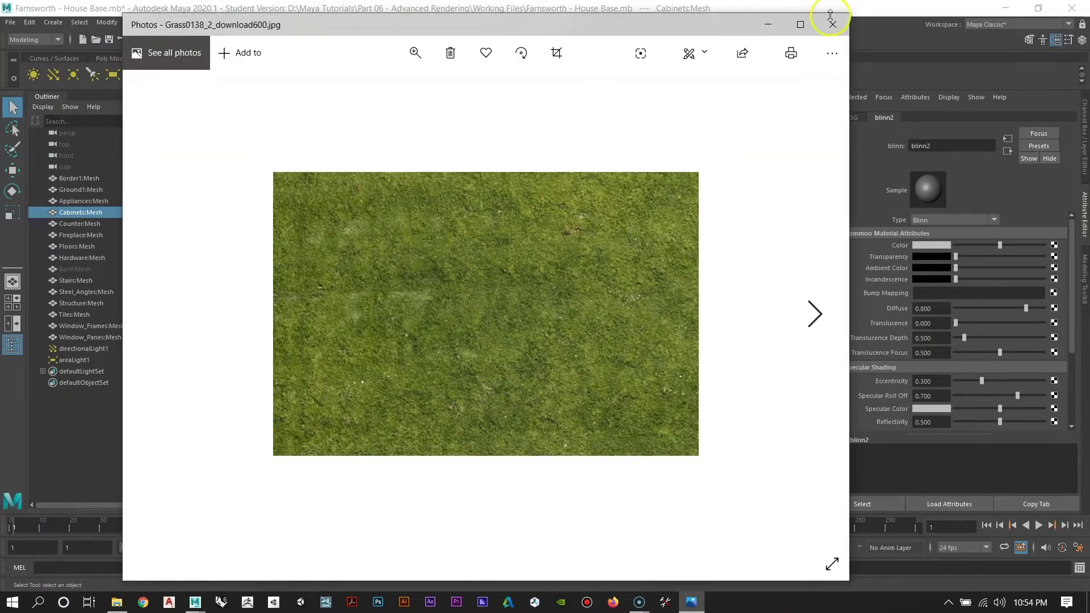
click(832, 24)
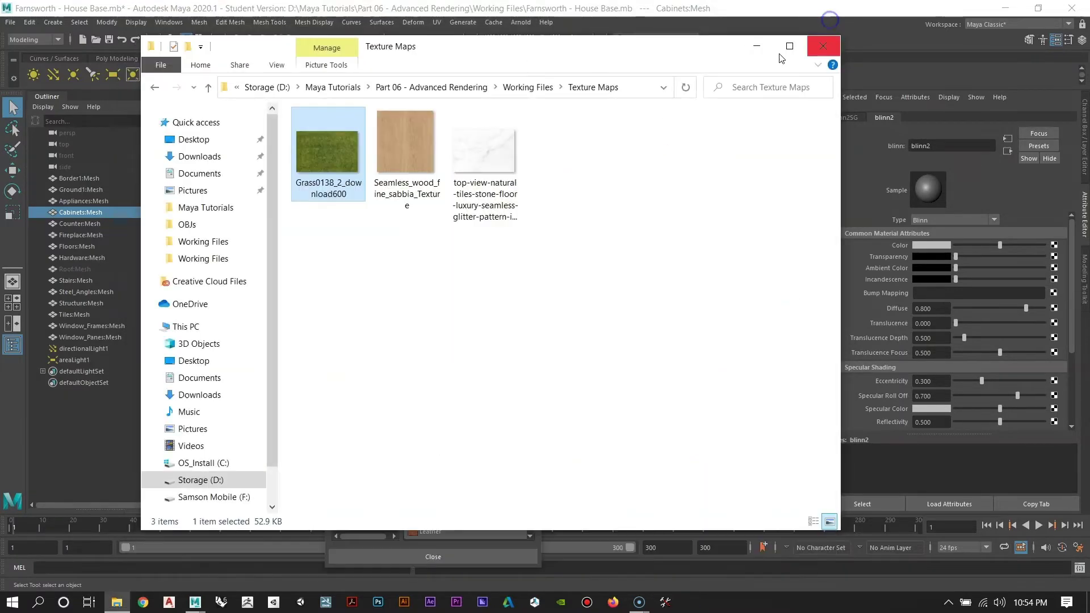
click(823, 46)
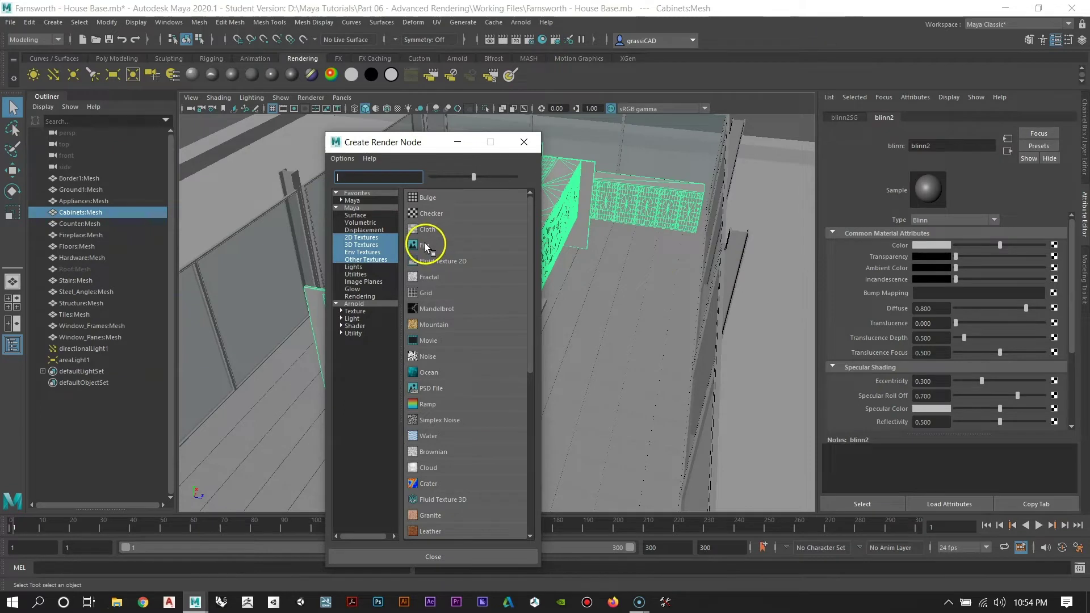
Step: Map the cabinets' Blinn color with a File texture that loads Seamless_wood_fine_sabbia_Texture.jpg from the Texture Maps folder
click(425, 246)
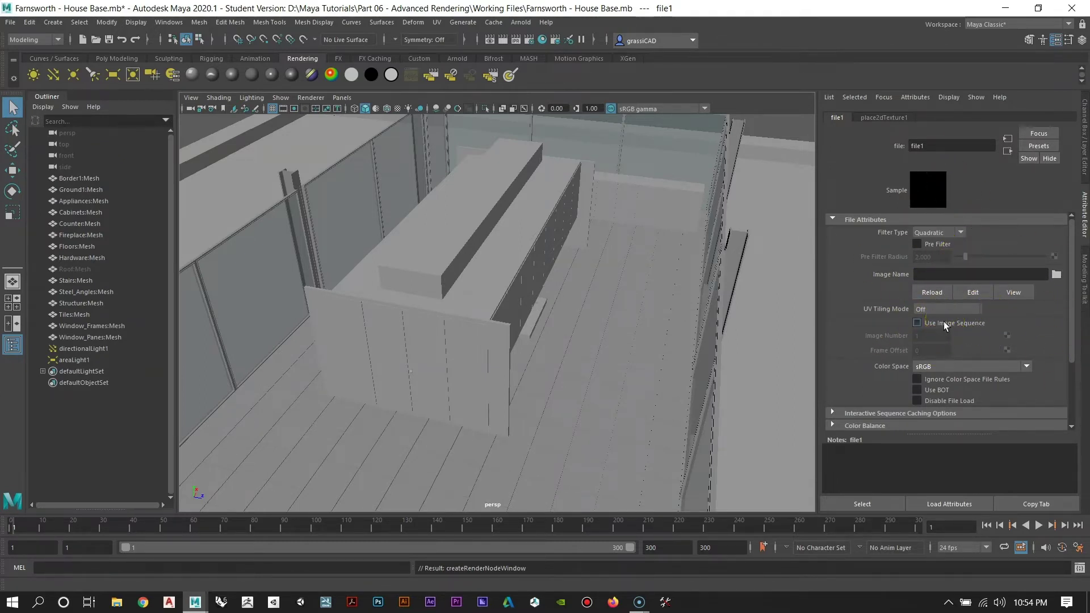
click(938, 293)
click(1057, 274)
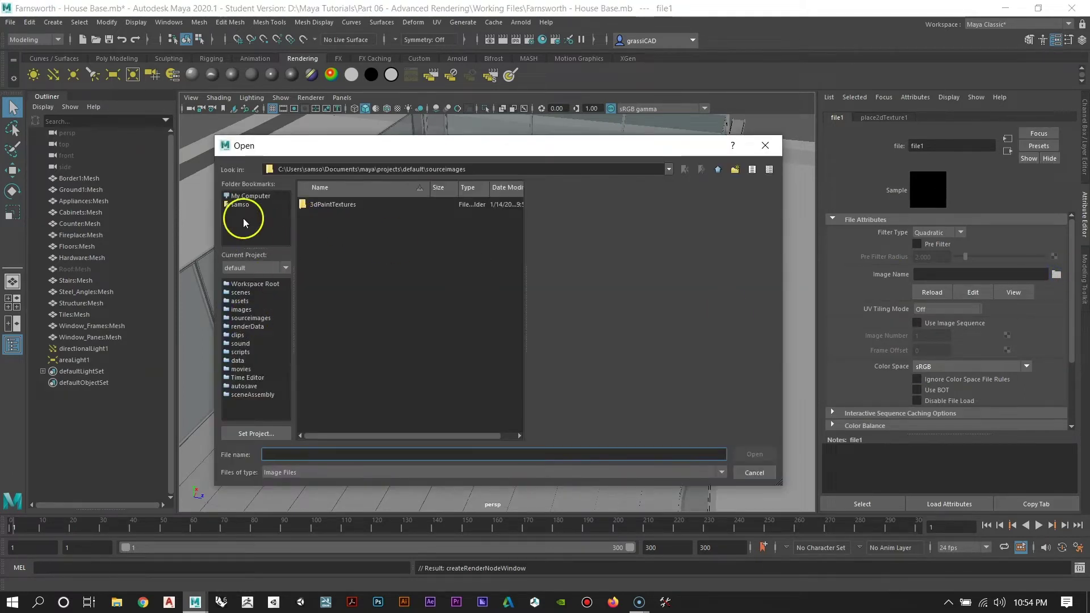
click(249, 196)
double_click(336, 229)
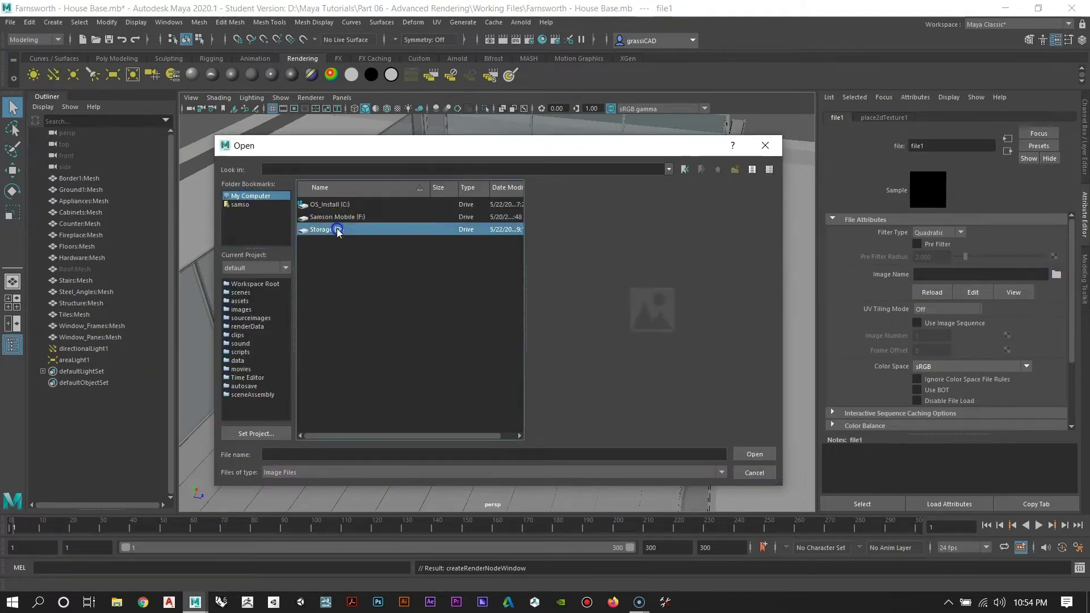
double_click(334, 229)
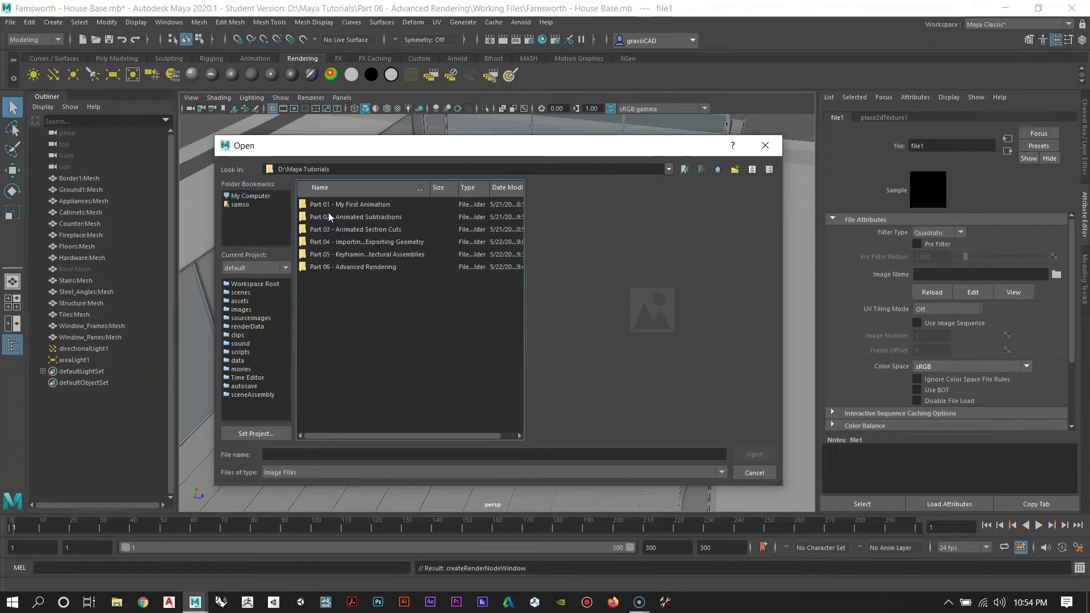
double_click(332, 267)
click(322, 218)
double_click(323, 222)
double_click(323, 219)
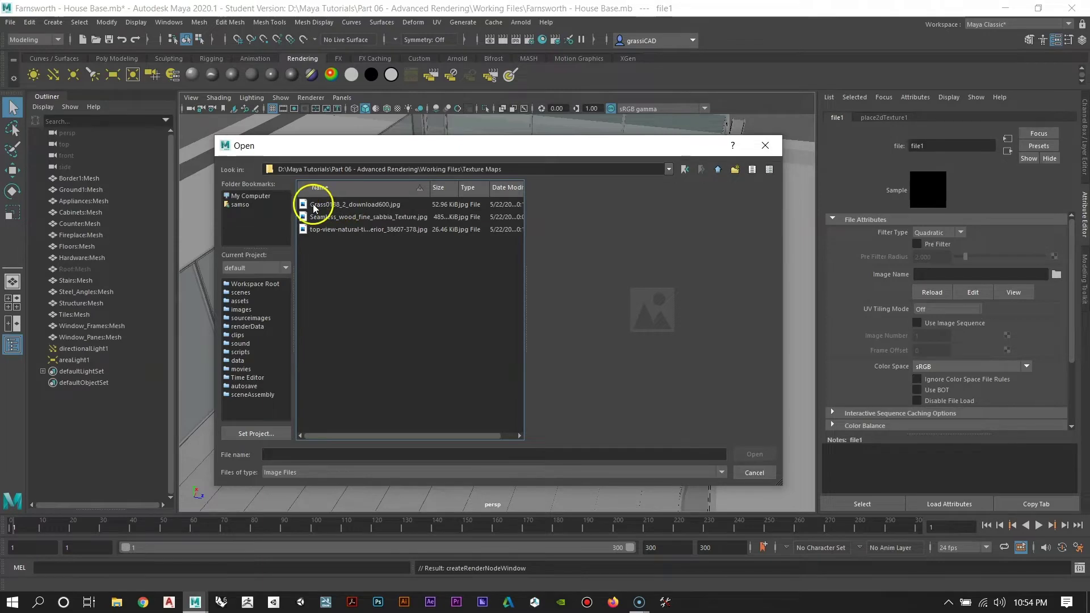
click(338, 218)
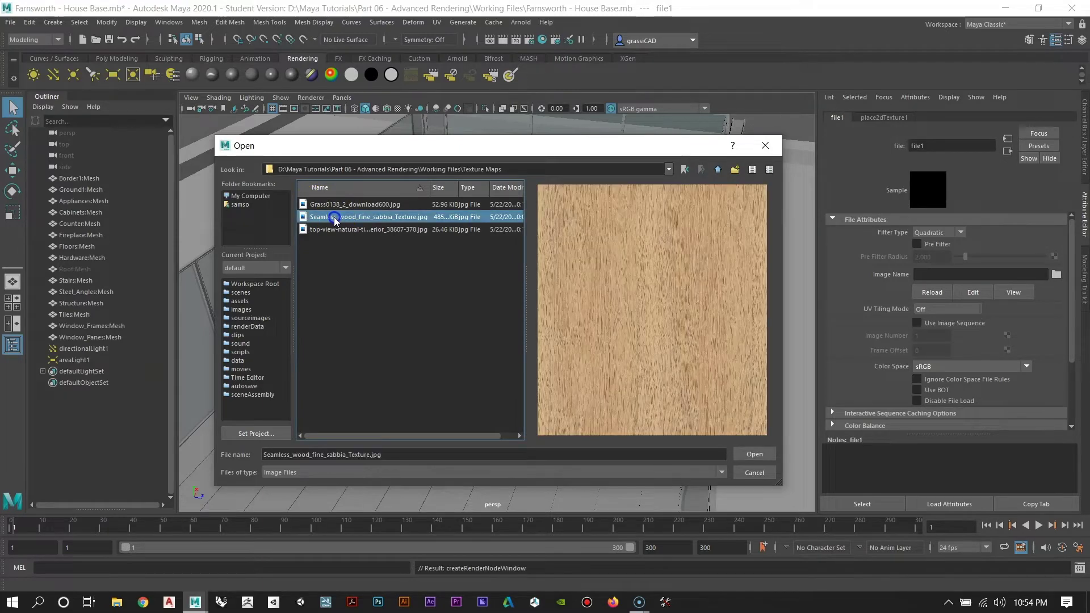
click(750, 454)
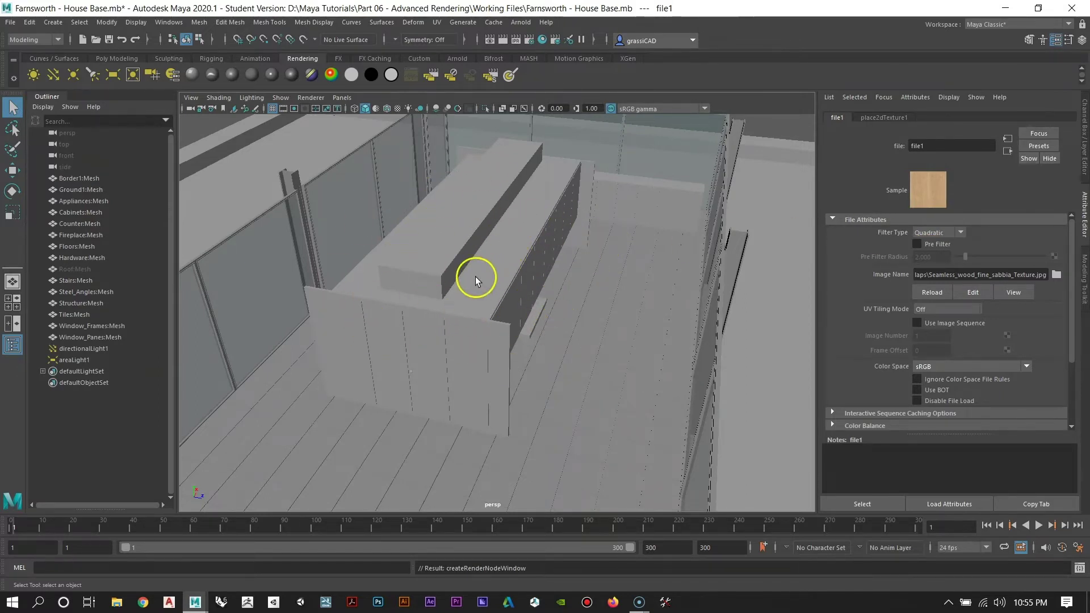
Step: Turn on textured display in the perspective view and inspect the wood grain on the cabinets from several sides
click(398, 110)
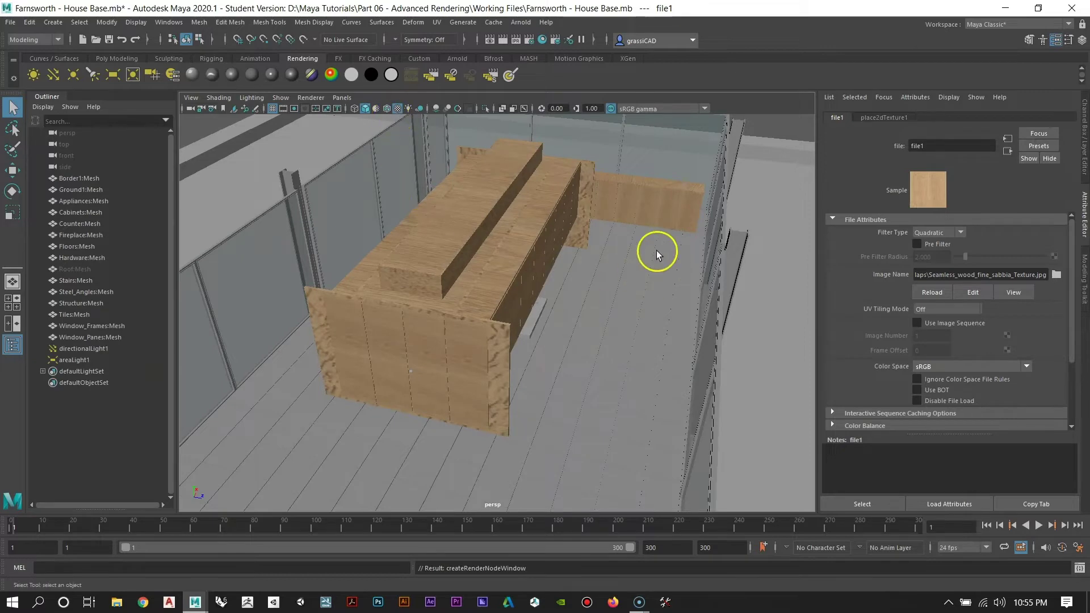
alt+drag(500, 235, 489, 214)
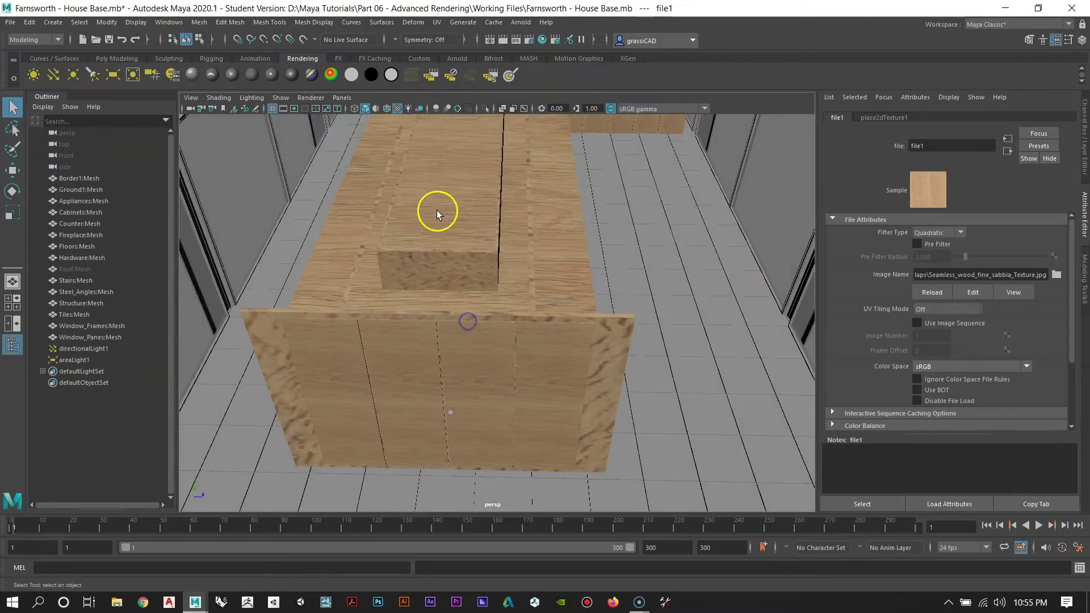
alt+drag(441, 325, 589, 324)
alt+right_drag(589, 324, 539, 317)
alt+drag(540, 316, 439, 280)
Step: Apply automatic UV mapping to the Cabinets mesh
click(447, 253)
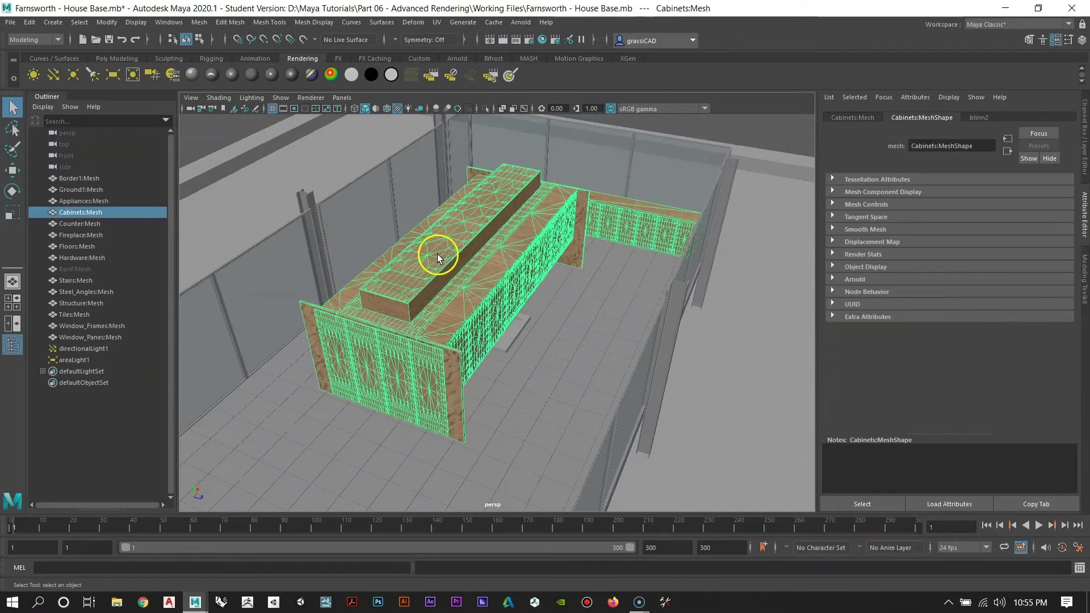
click(435, 23)
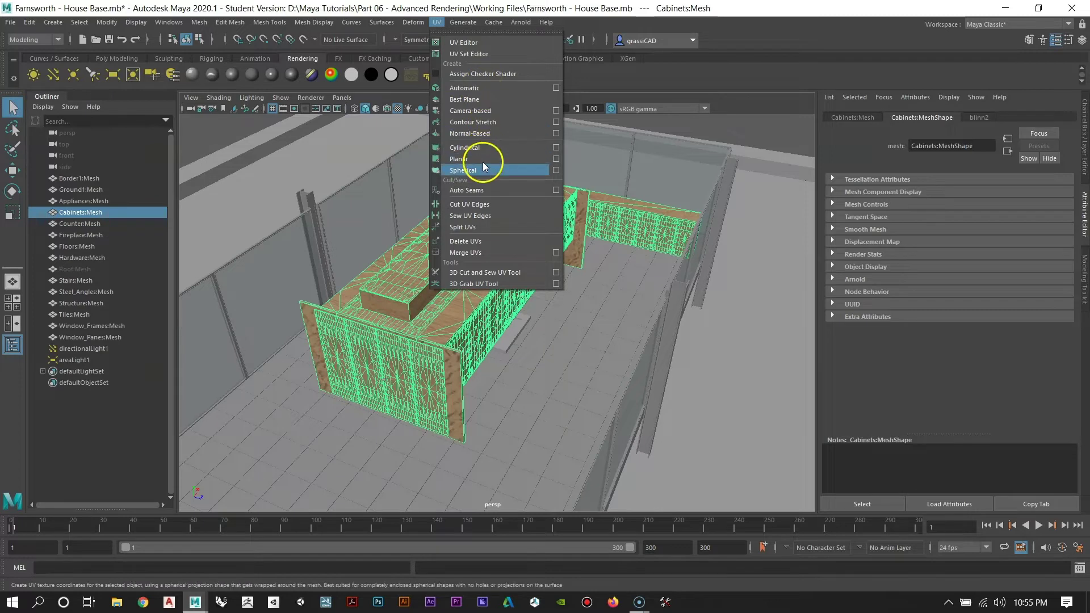
click(468, 88)
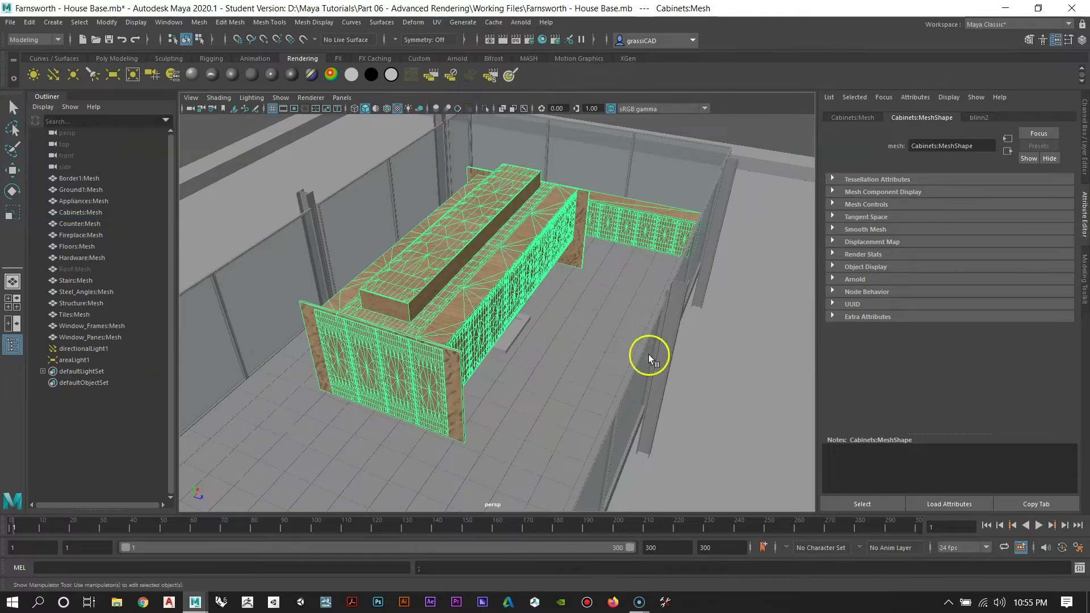
Step: Examine the direction and scale of the remapped wood grain on the cabinets from several sides
scroll(481, 254, up, 5)
scroll(498, 303, down, 2)
right_drag(469, 256, 521, 237)
scroll(571, 352, down, 5)
click(676, 151)
alt+drag(469, 244, 429, 258)
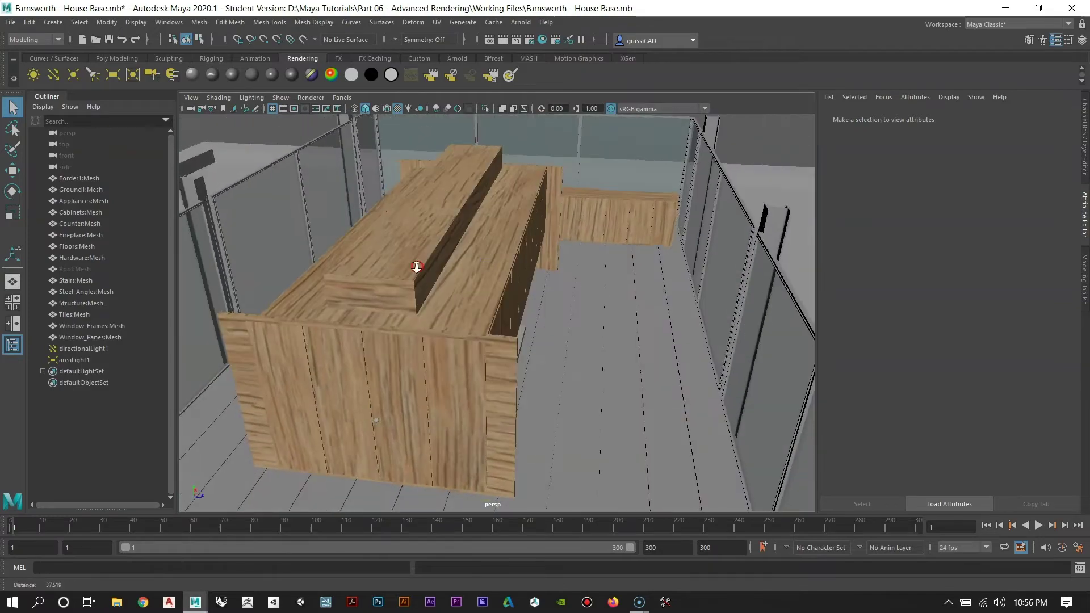
alt+right_drag(429, 259, 419, 325)
alt+middle_drag(418, 326, 639, 264)
alt+right_drag(640, 264, 555, 282)
alt+drag(555, 282, 571, 224)
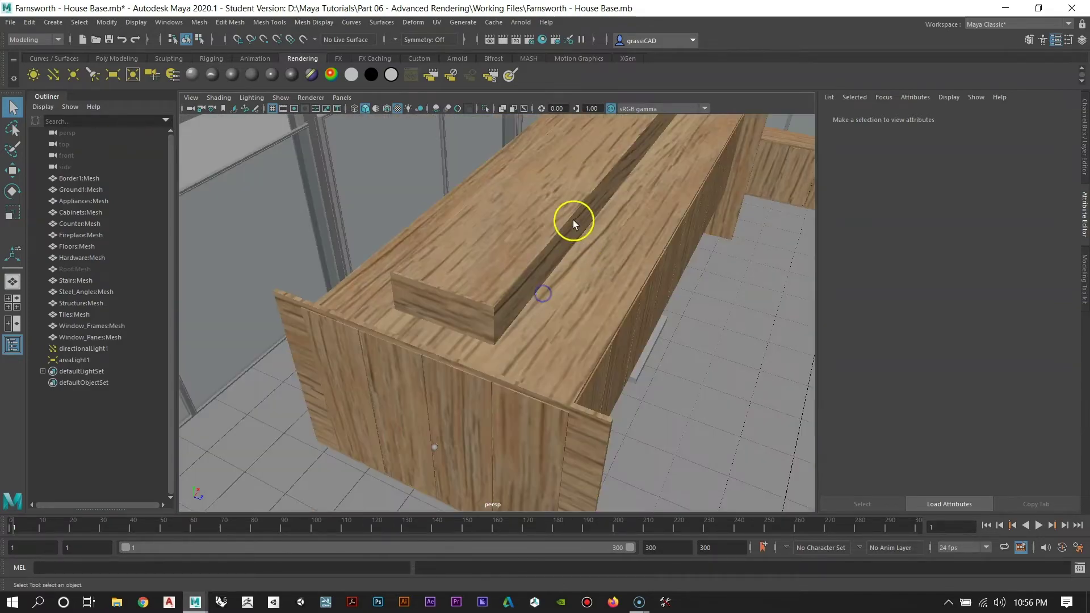
Step: Open the 2D placement settings of the wood File texture on the Cabinets mesh's Blinn color
click(627, 231)
alt+middle_drag(626, 231, 493, 280)
alt+right_drag(493, 280, 413, 243)
alt+drag(413, 243, 432, 204)
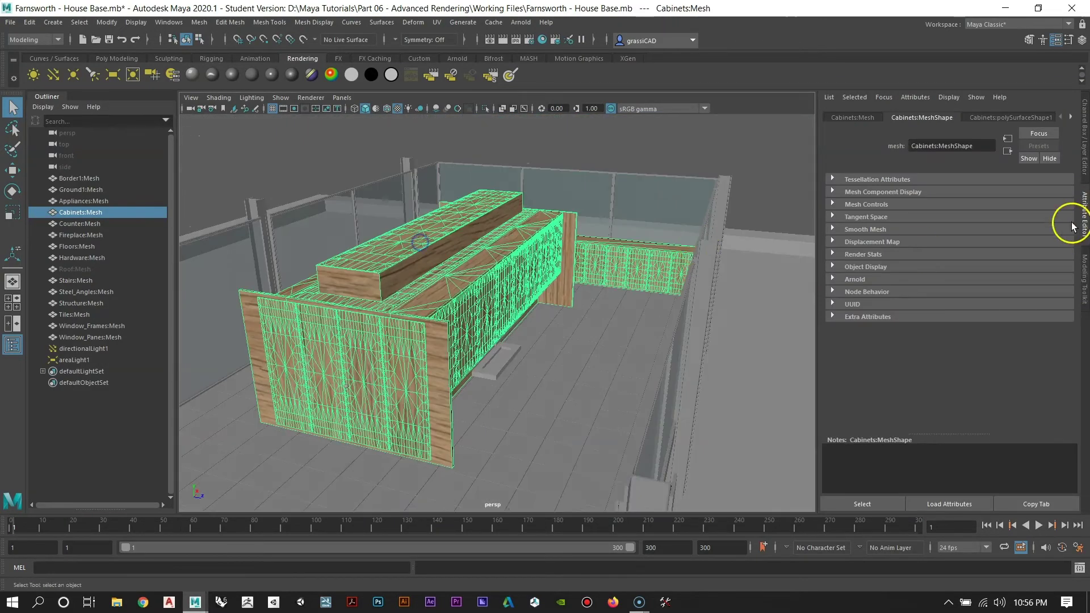
click(1071, 118)
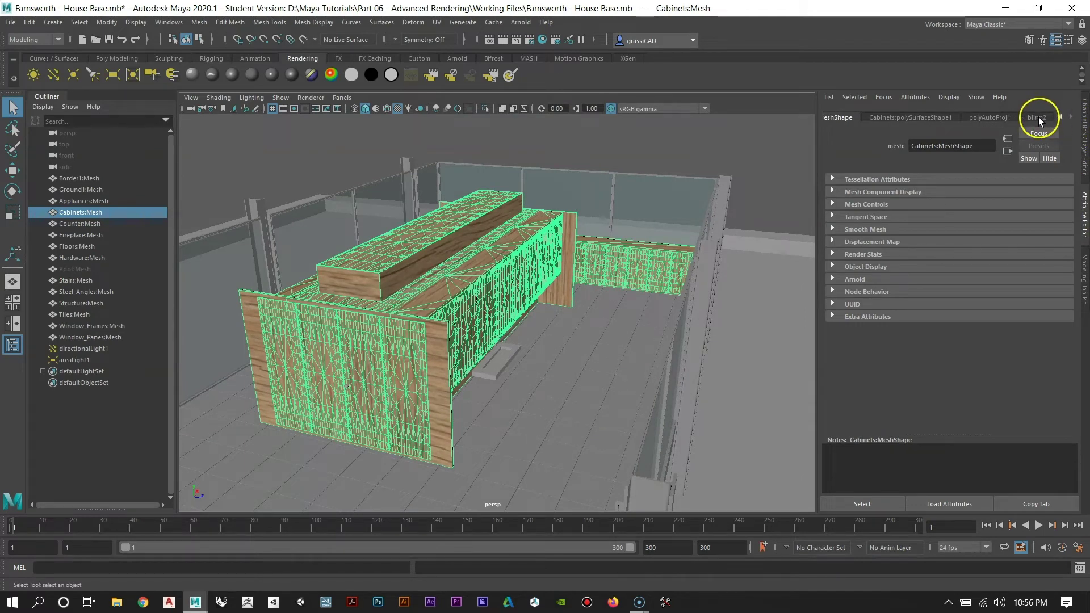
click(1036, 117)
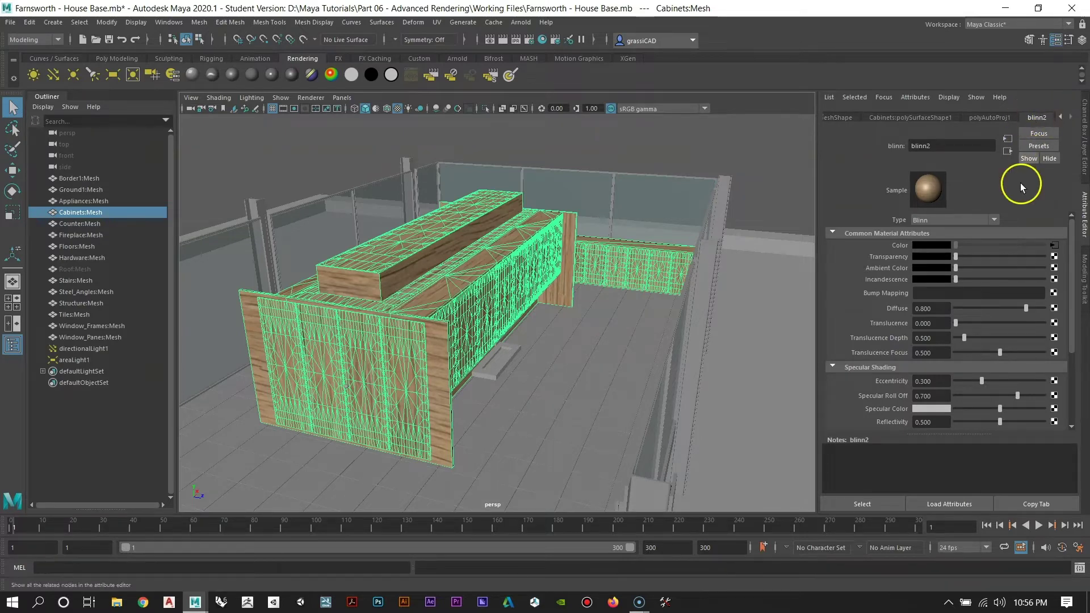
click(1054, 248)
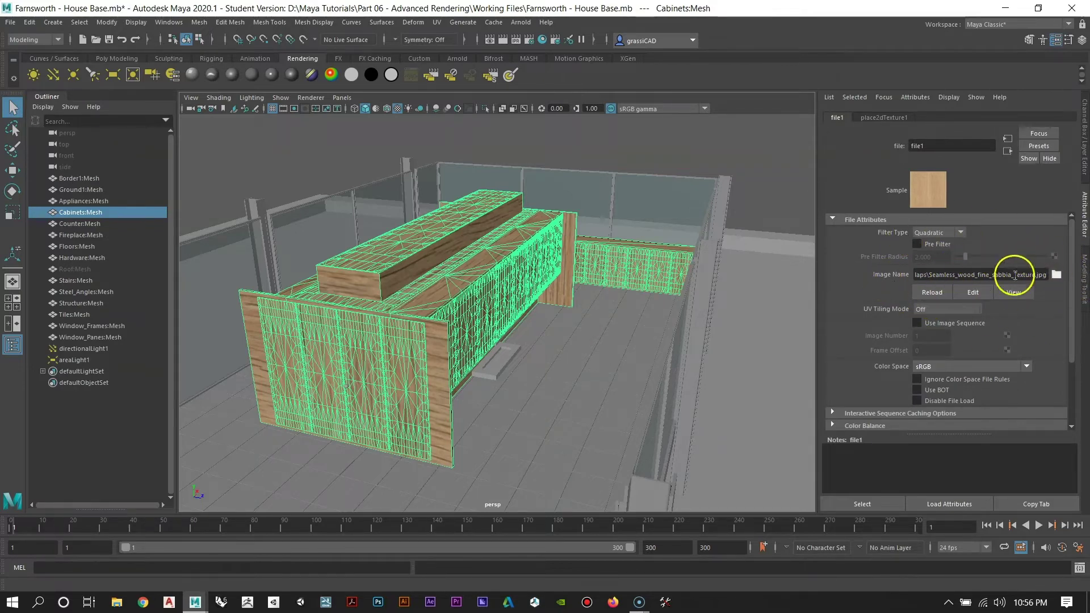
click(880, 117)
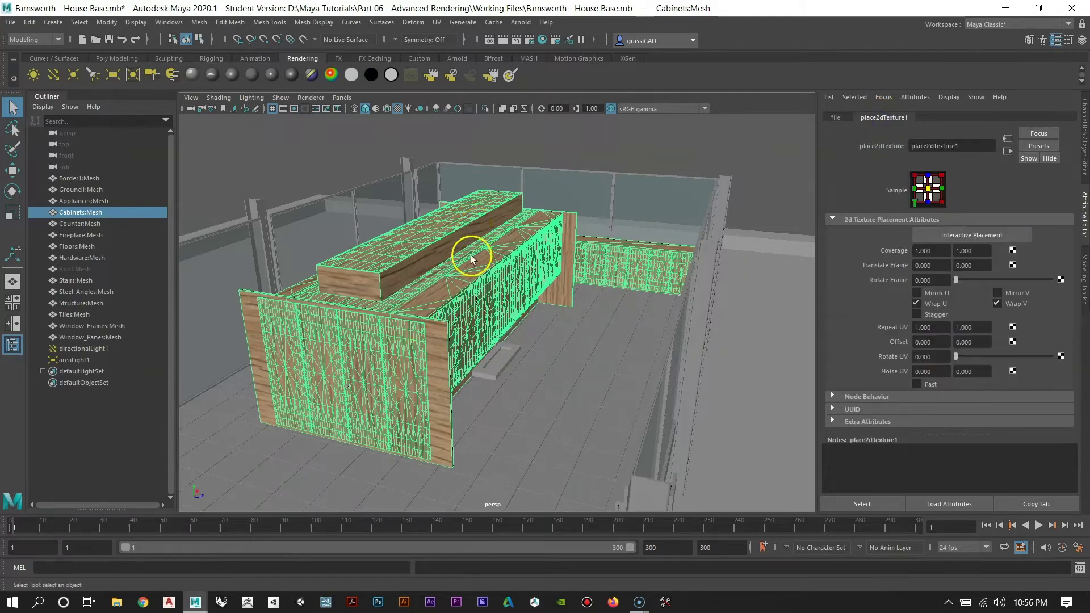
Step: Set the wood texture's Repeat UV to 20 in both directions for the cabinets
key(f)
alt+drag(447, 308, 528, 290)
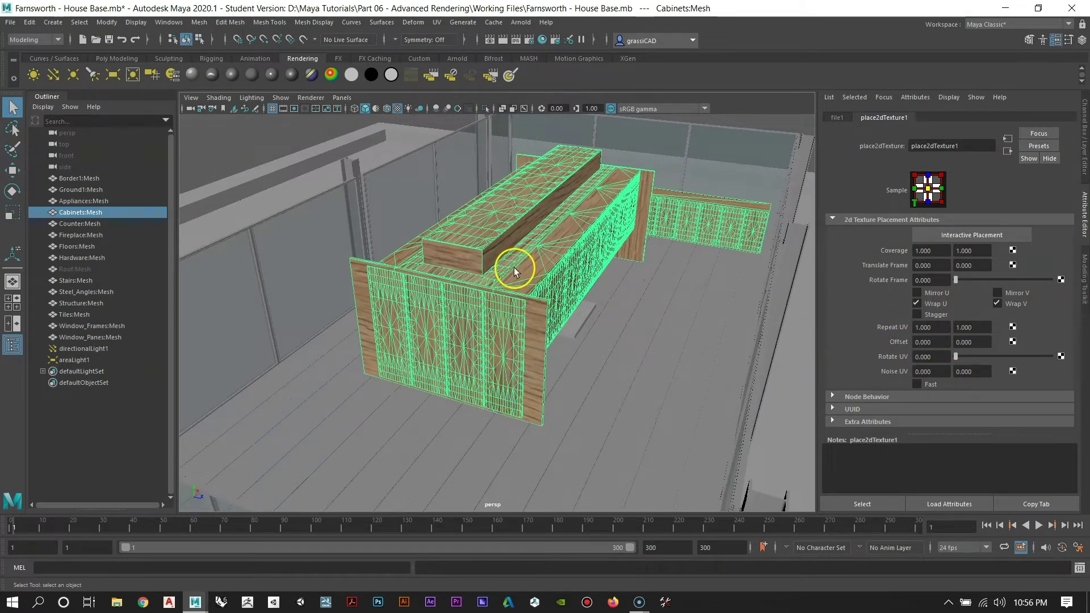
alt+drag(598, 228, 632, 178)
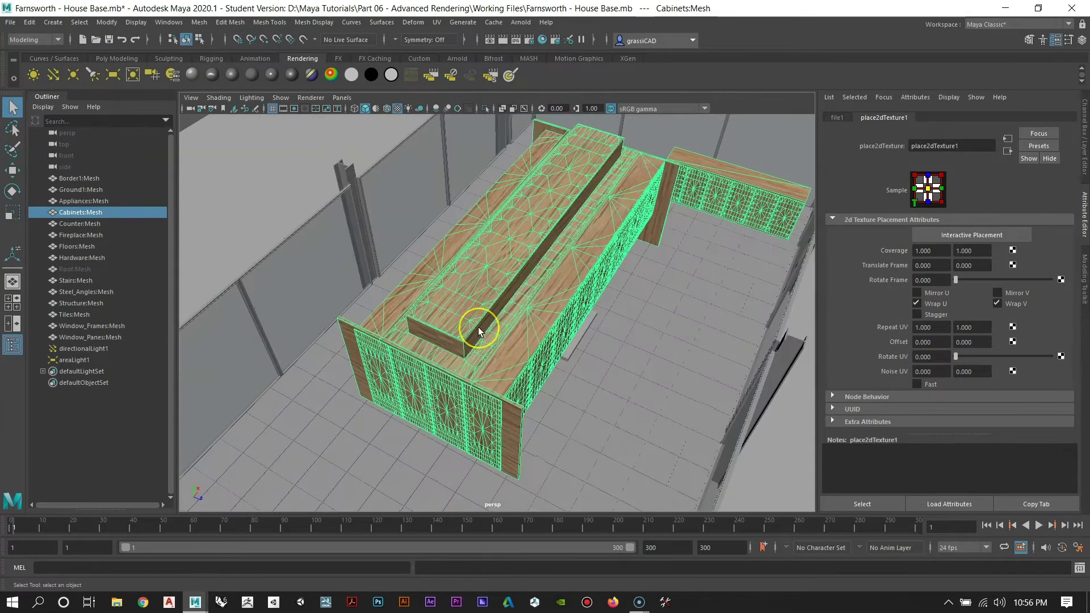
alt+right_drag(478, 327, 846, 331)
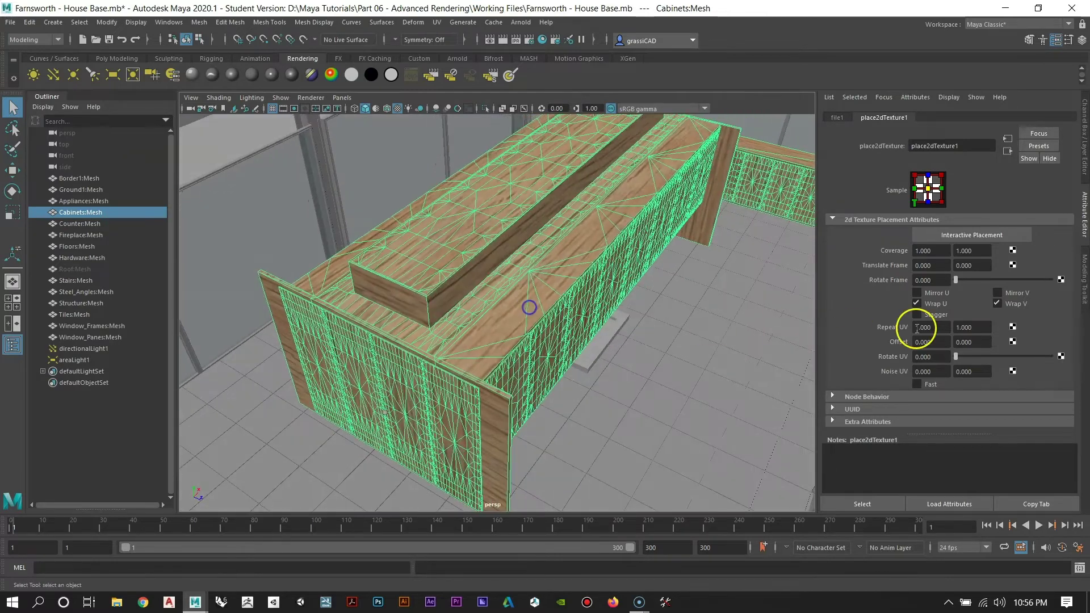
click(936, 328)
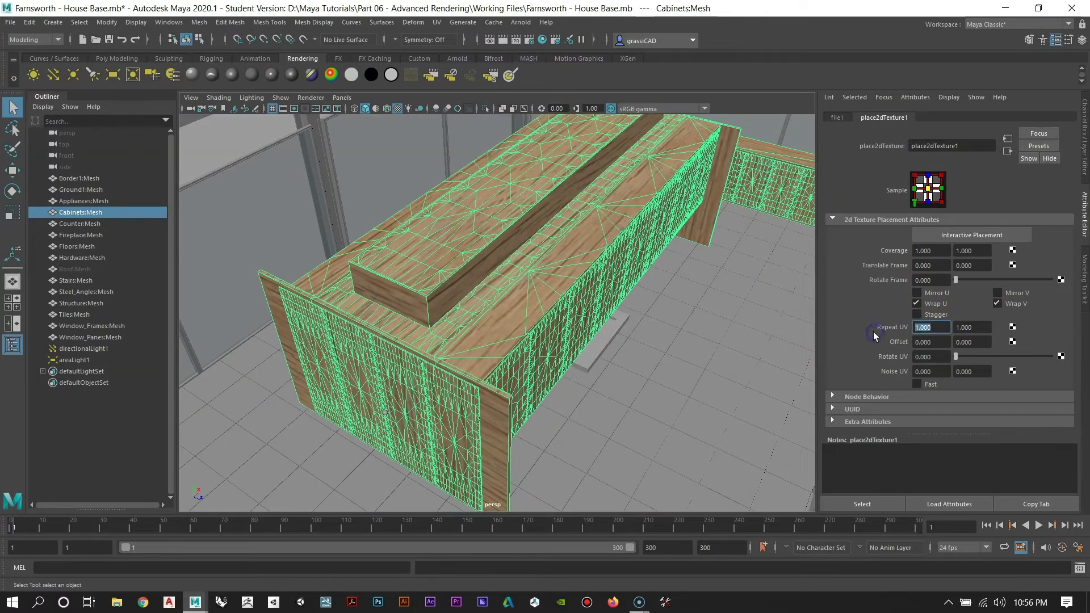
text(20)
key(Tab)
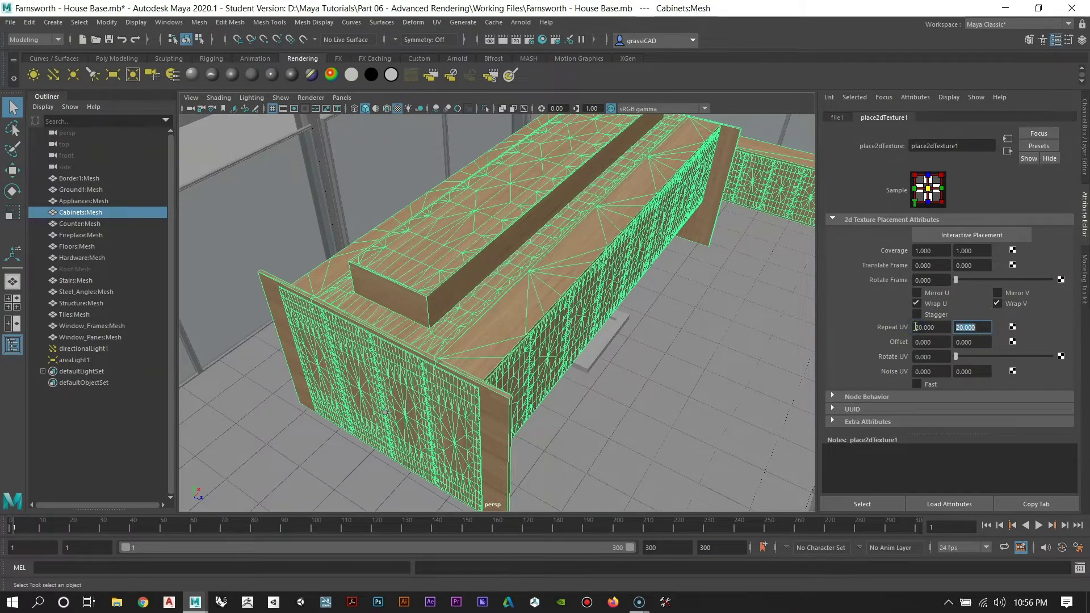
Step: Deselect the cabinets and examine the wood grain on their panels close up
scroll(530, 324, down, 6)
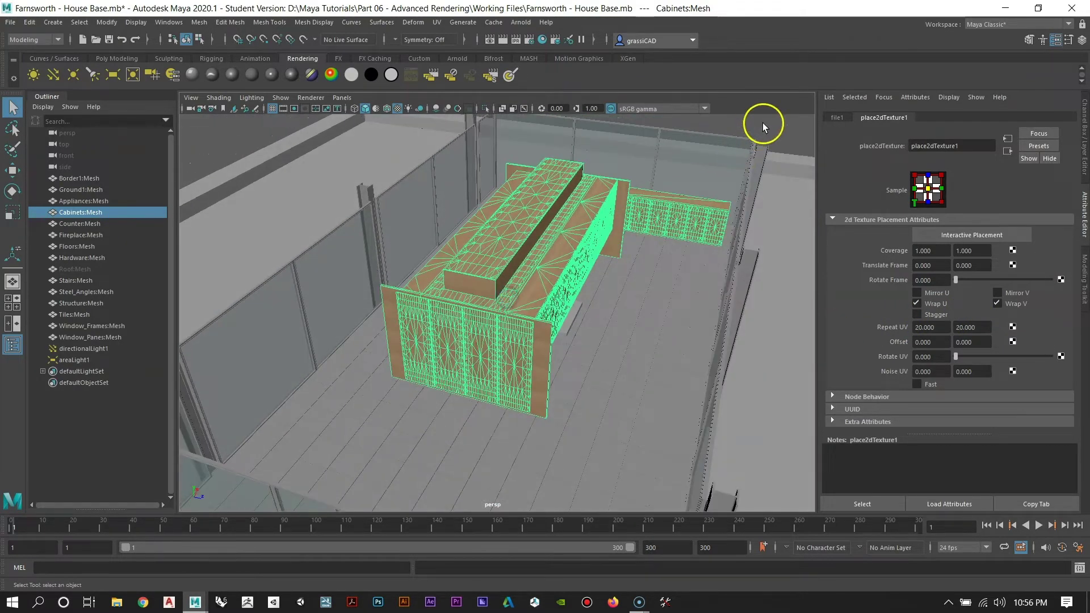
click(762, 123)
scroll(511, 312, up, 5)
mouse_move(510, 311)
alt+mouse_down()
mouse_move(526, 307)
mouse_move(494, 312)
mouse_move(499, 295)
mouse_move(498, 321)
mouse_move(567, 347)
mouse_move(492, 337)
mouse_move(567, 348)
mouse_move(513, 348)
mouse_move(556, 355)
mouse_move(544, 355)
mouse_move(567, 406)
mouse_move(739, 363)
mouse_move(538, 282)
mouse_move(511, 309)
alt+mouse_up()
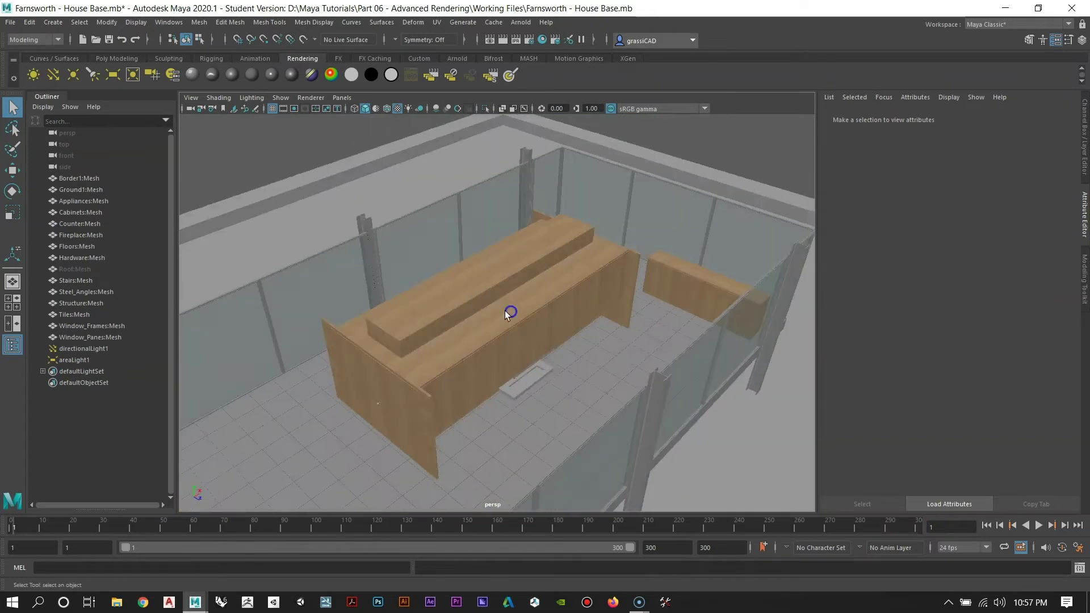
alt+right_drag(462, 306, 628, 151)
click(521, 272)
click(628, 151)
Step: Render an overview of the house and terraces with Arnold, then close the render window
alt+middle_drag(628, 151, 528, 294)
alt+drag(527, 294, 523, 345)
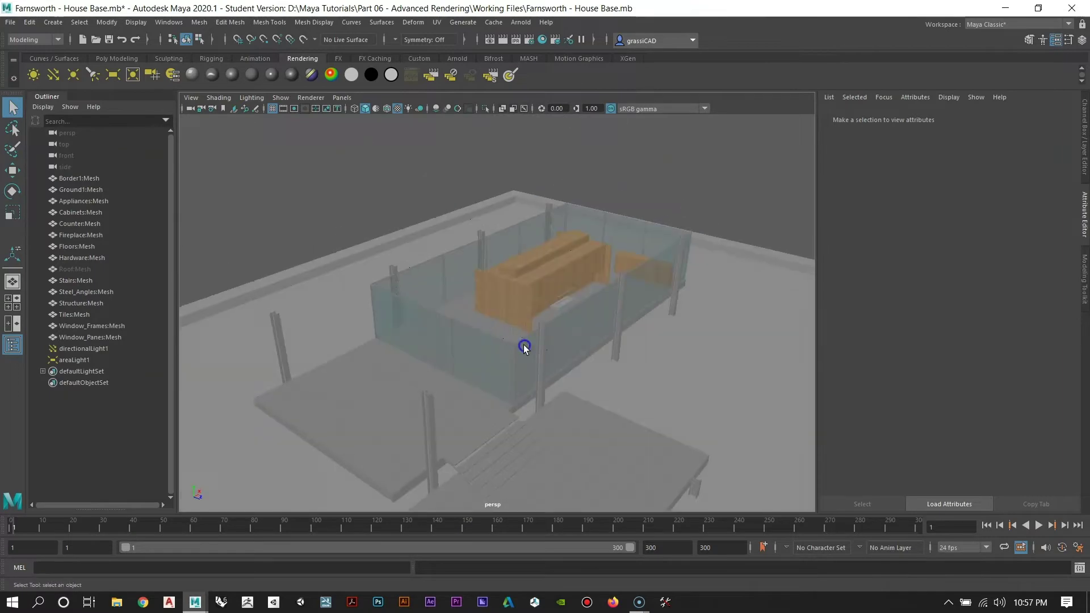
alt+drag(579, 260, 535, 238)
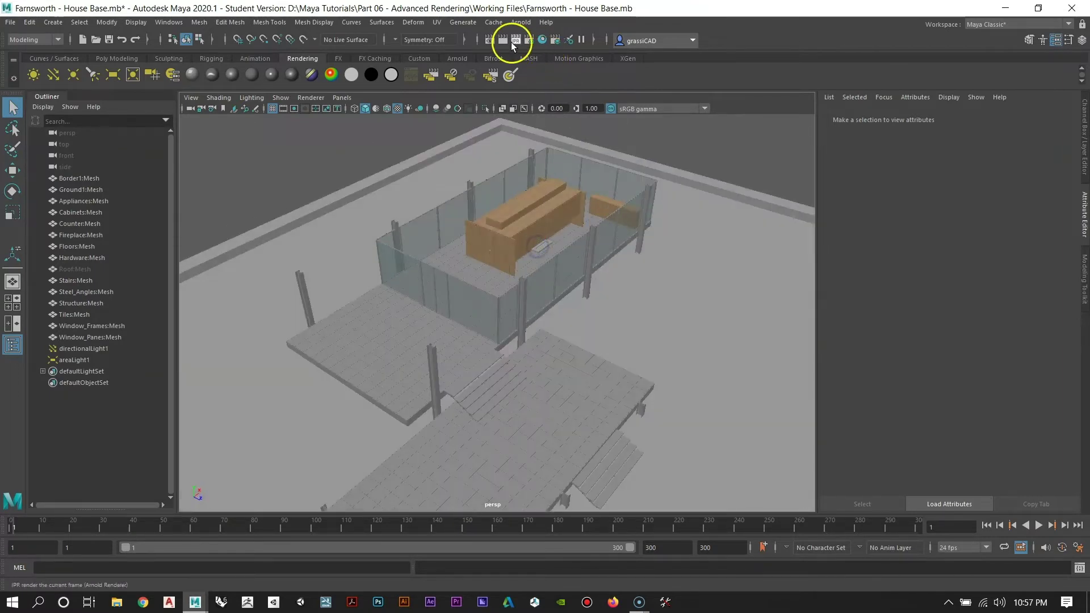
click(503, 41)
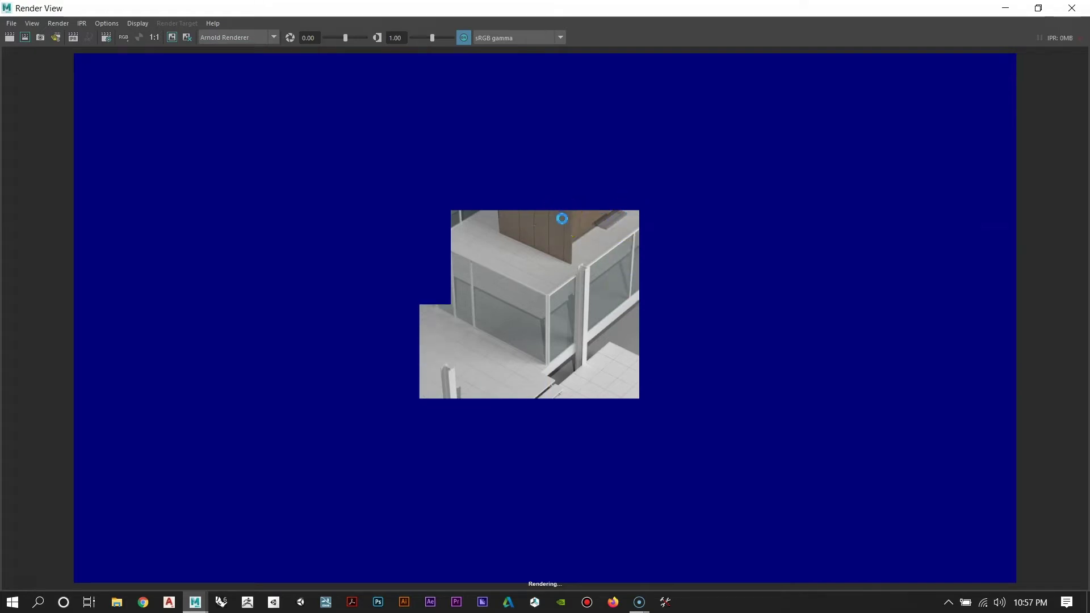
click(1069, 9)
Step: Raise the Diffuse value of the Cabinets mesh's Blinn material to 1.000
click(540, 203)
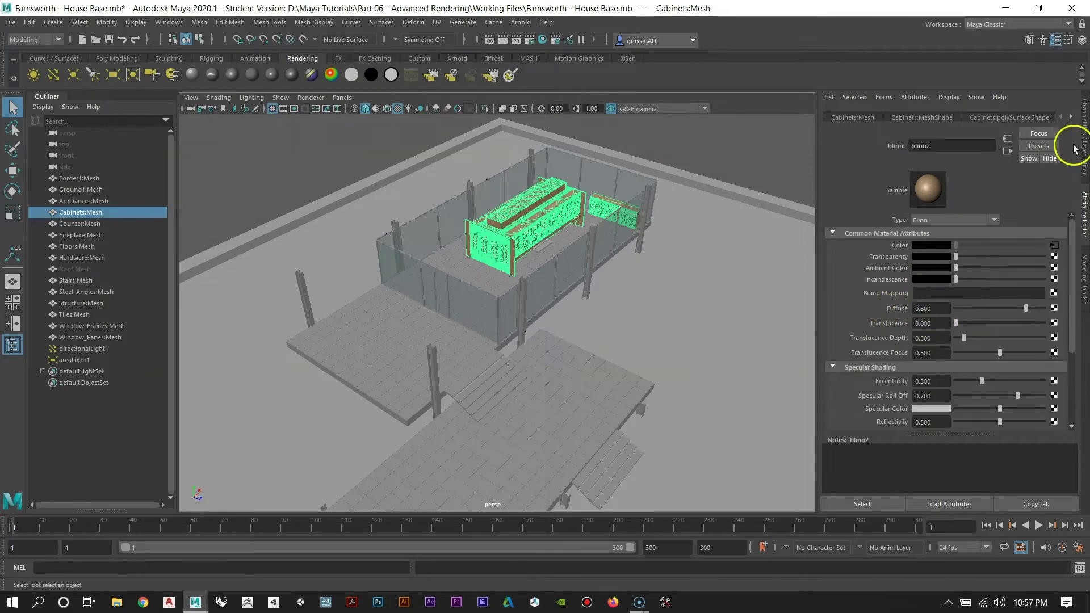
click(1071, 117)
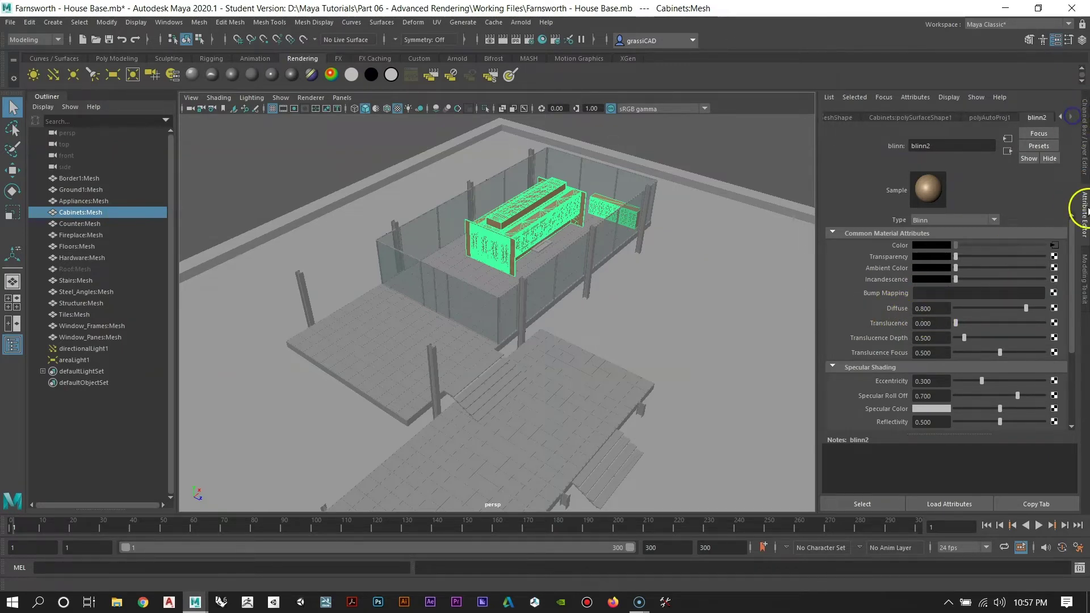
click(1085, 210)
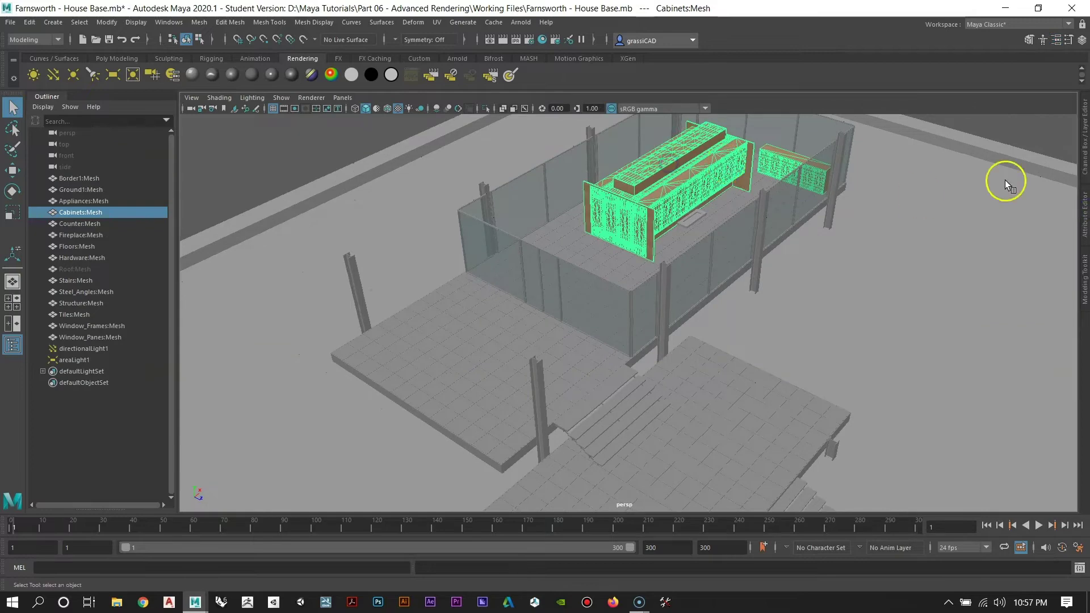
click(1084, 209)
click(1071, 118)
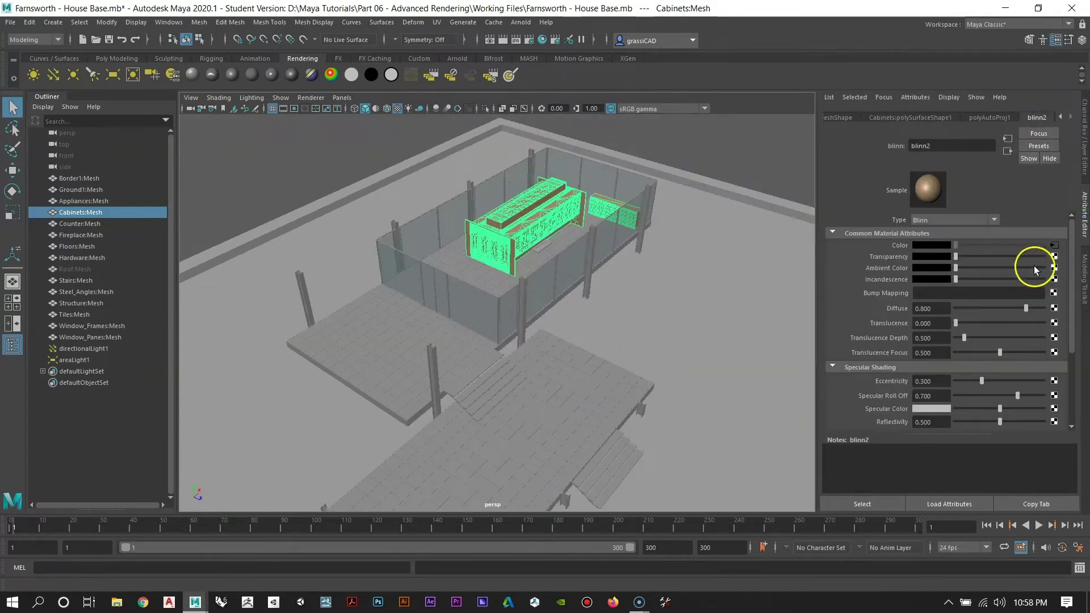
drag(1028, 307, 1048, 309)
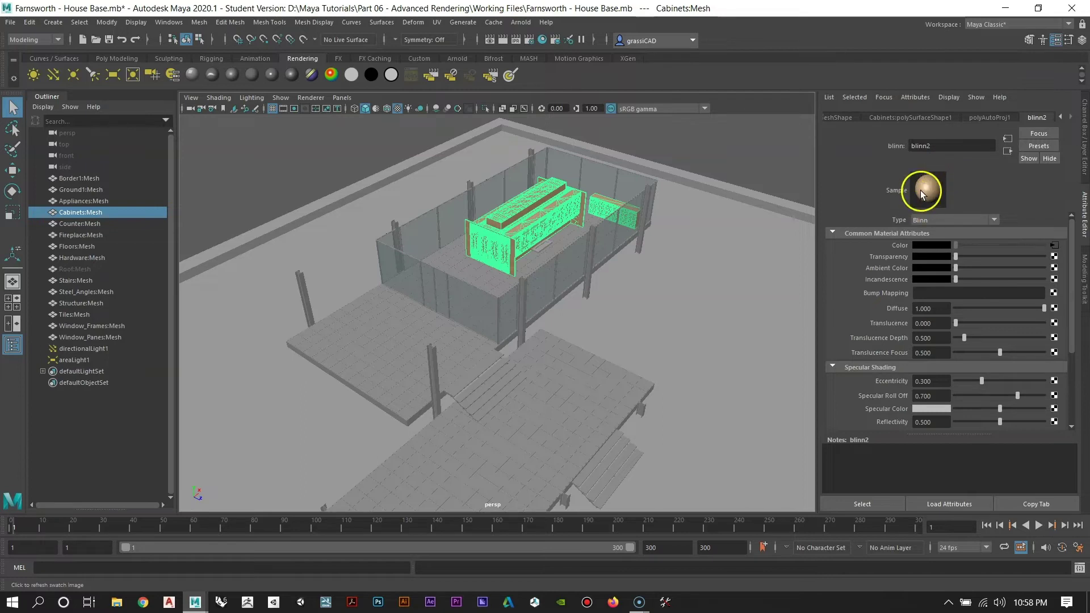
mouse_move(1044, 309)
mouse_down()
mouse_move(959, 310)
mouse_move(1043, 315)
mouse_up()
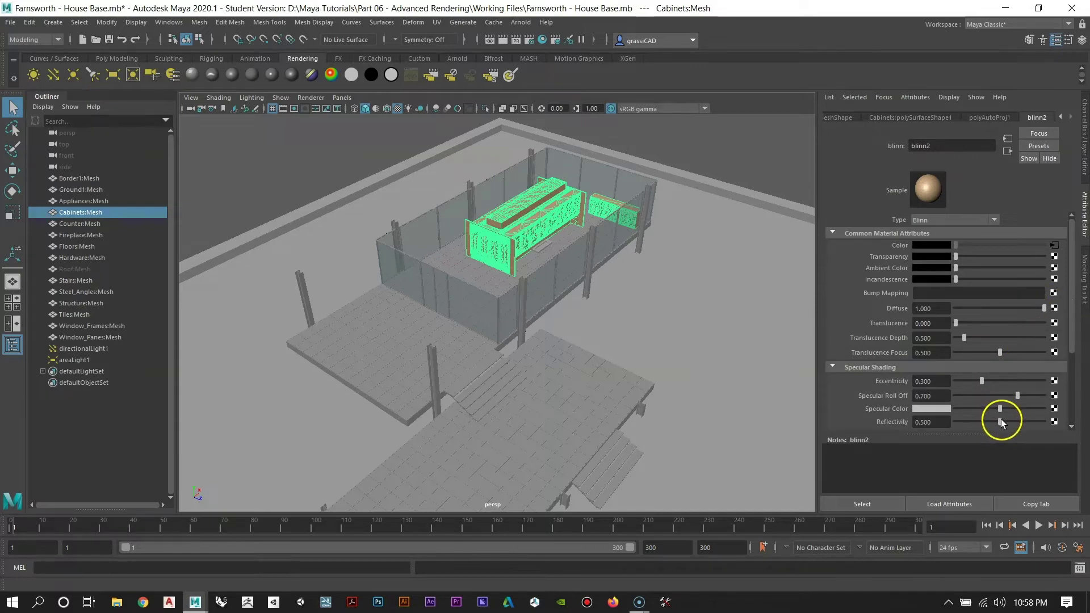
Step: Lower the cabinet material's Reflectivity to about 0.247 and set its Translucence Depth to 0.7
drag(1000, 421, 971, 430)
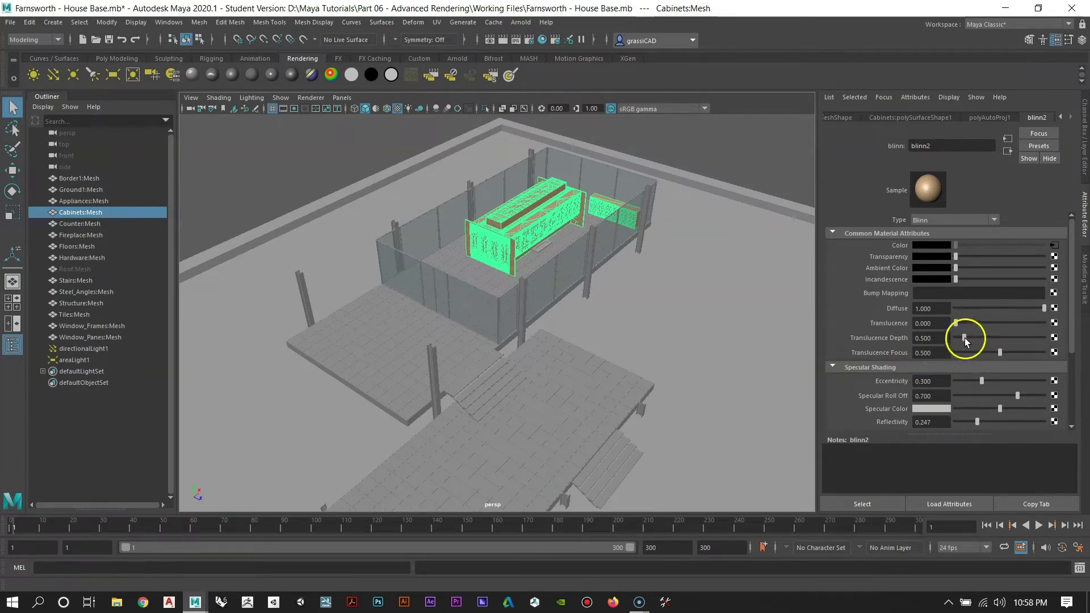
drag(964, 338, 852, 330)
text(0.7)
key(Return)
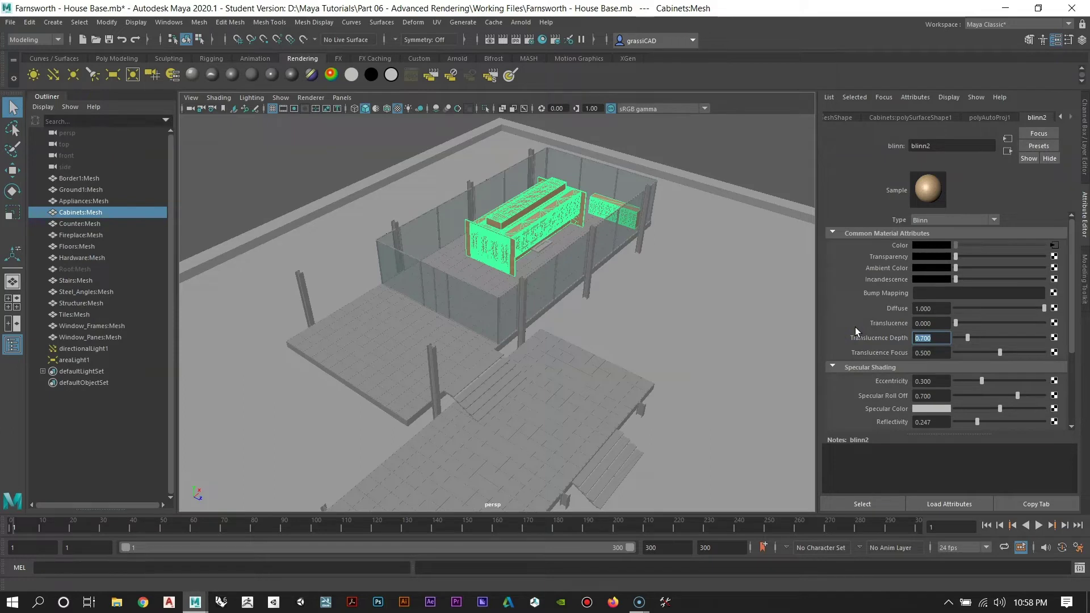
drag(956, 321, 952, 322)
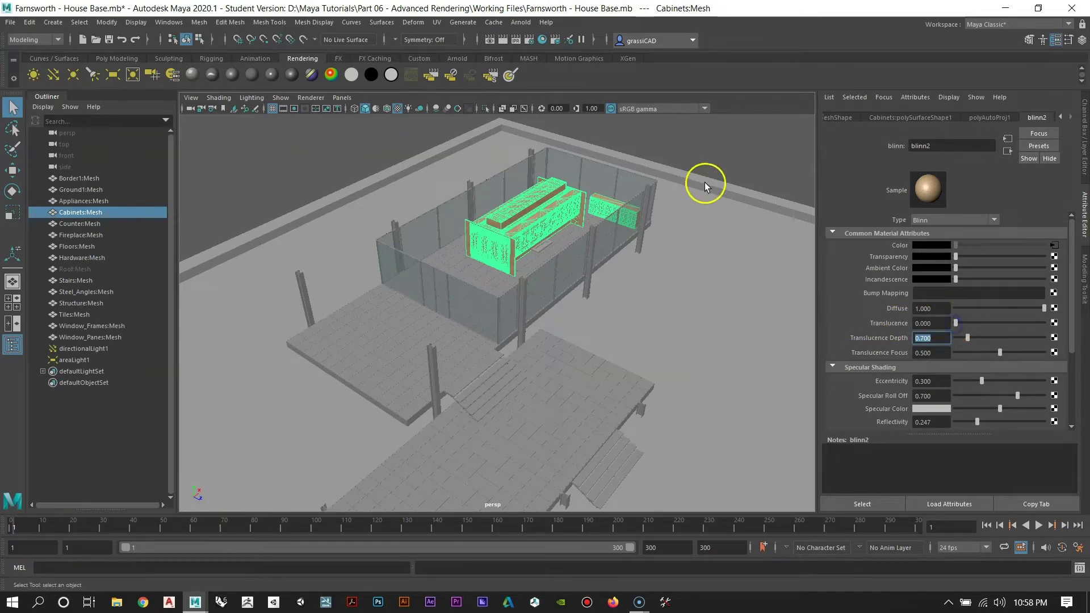
Step: Render the house again with Arnold from a new angle to check the adjusted cabinet material
alt+drag(617, 191, 450, 308)
alt+right_drag(450, 309, 555, 265)
click(655, 200)
alt+drag(655, 200, 552, 280)
click(503, 41)
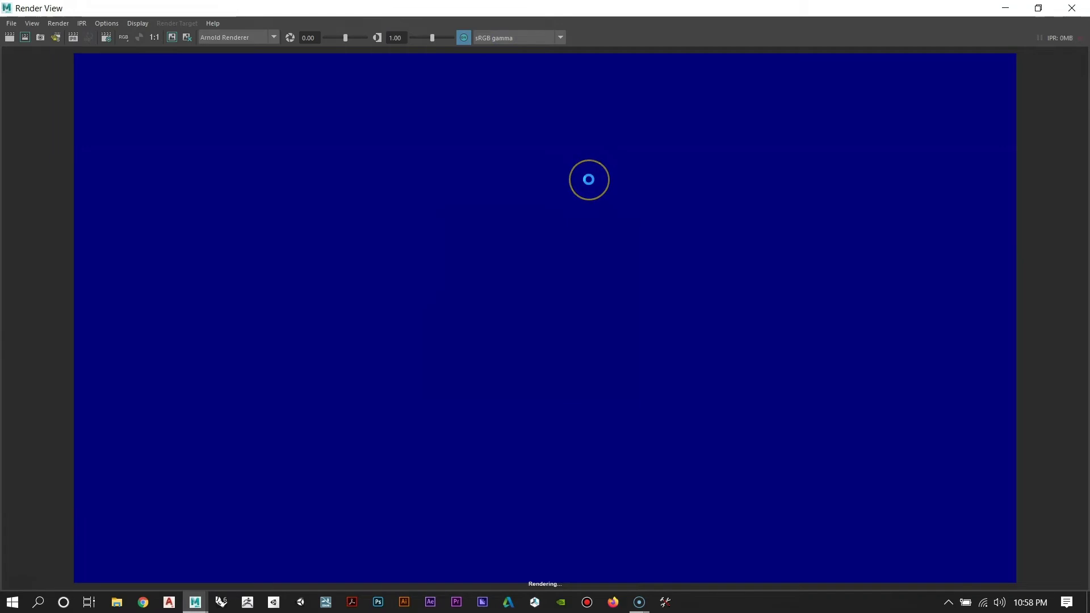
click(611, 161)
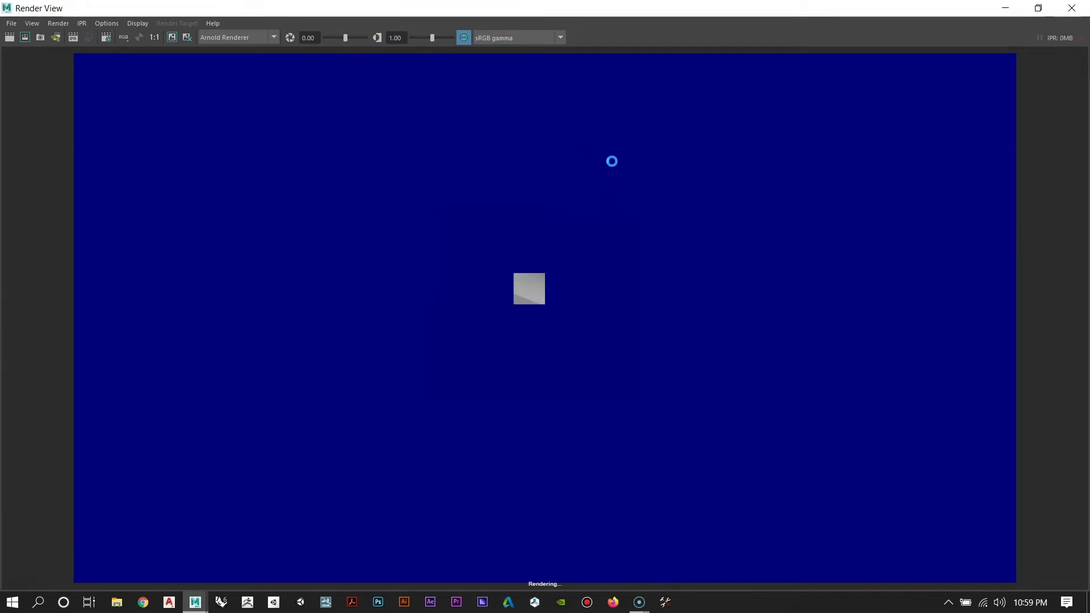
click(605, 203)
click(614, 206)
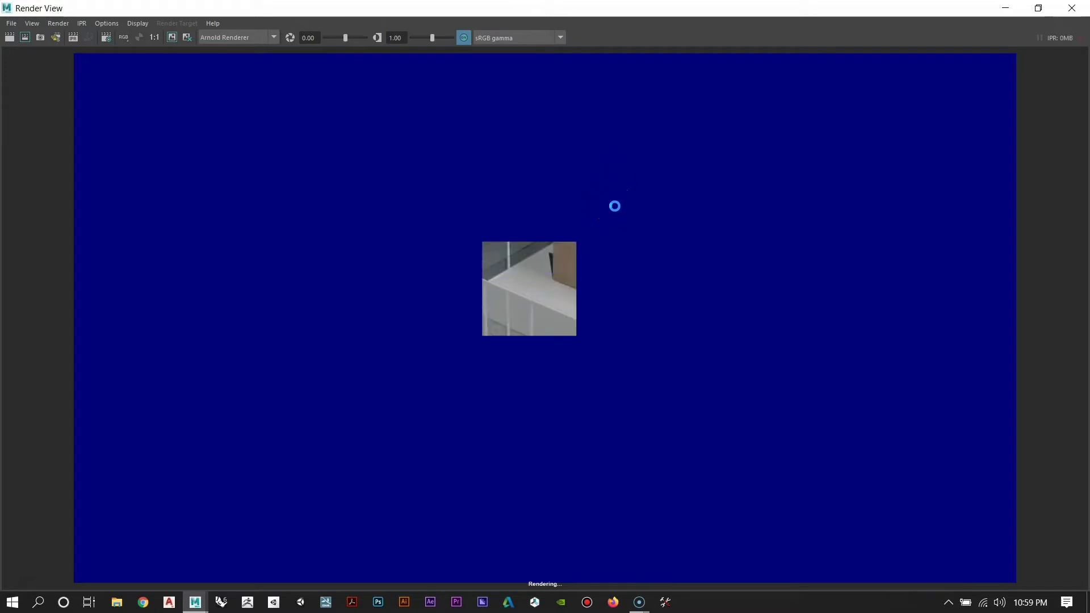
click(622, 241)
click(660, 219)
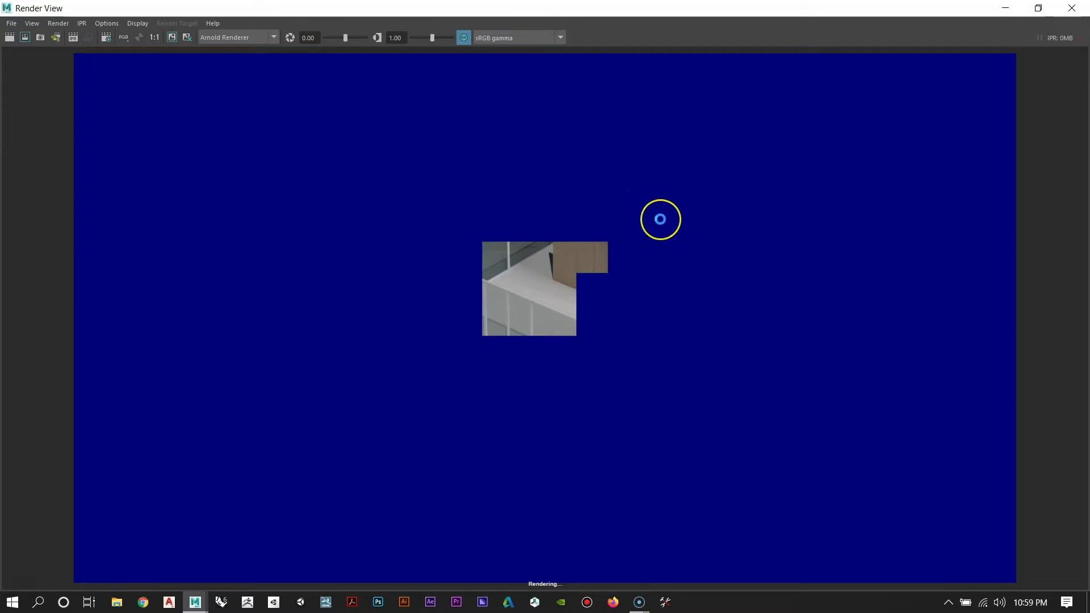
click(659, 236)
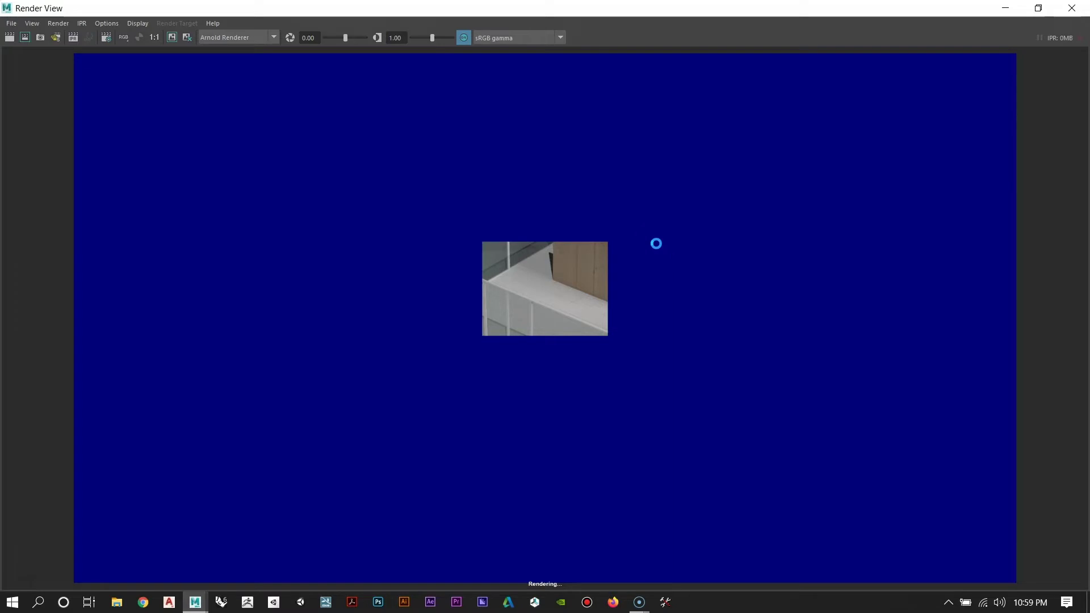
click(630, 236)
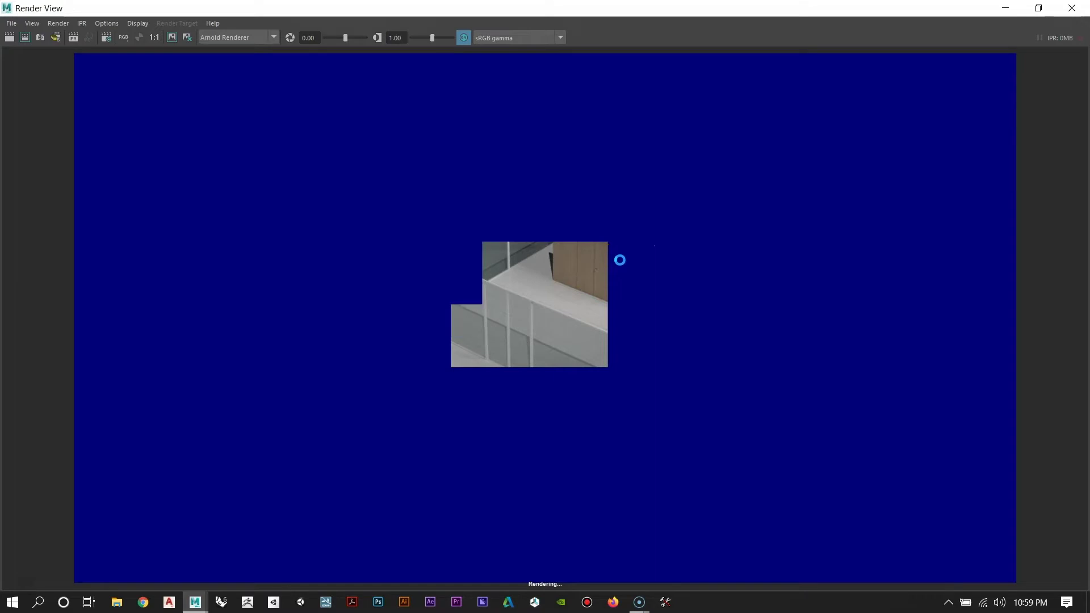
Step: Stop the running Arnold render and close the render window
click(619, 255)
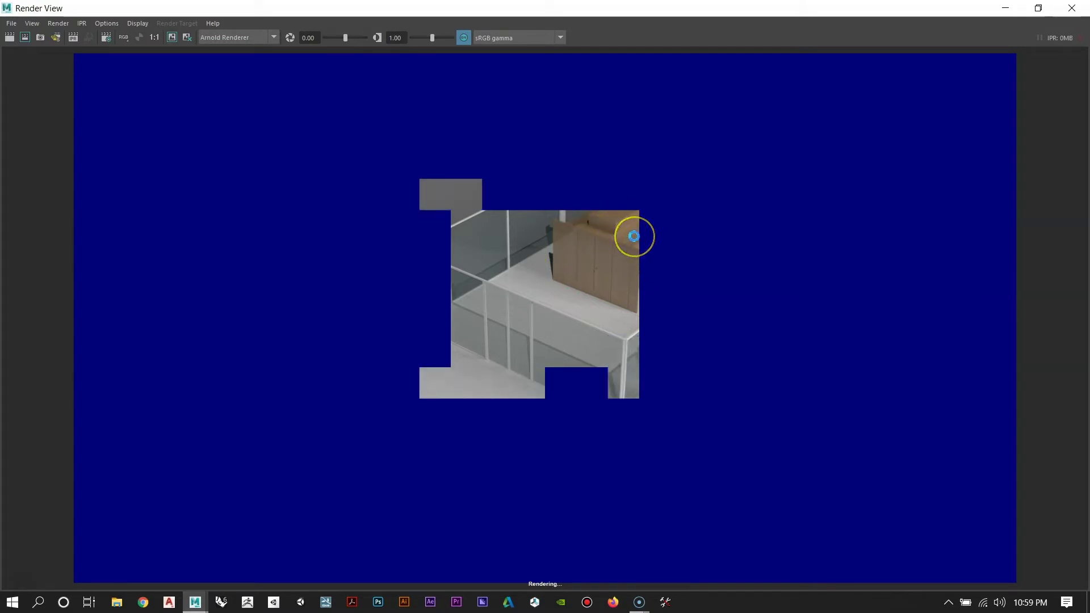
key(Escape)
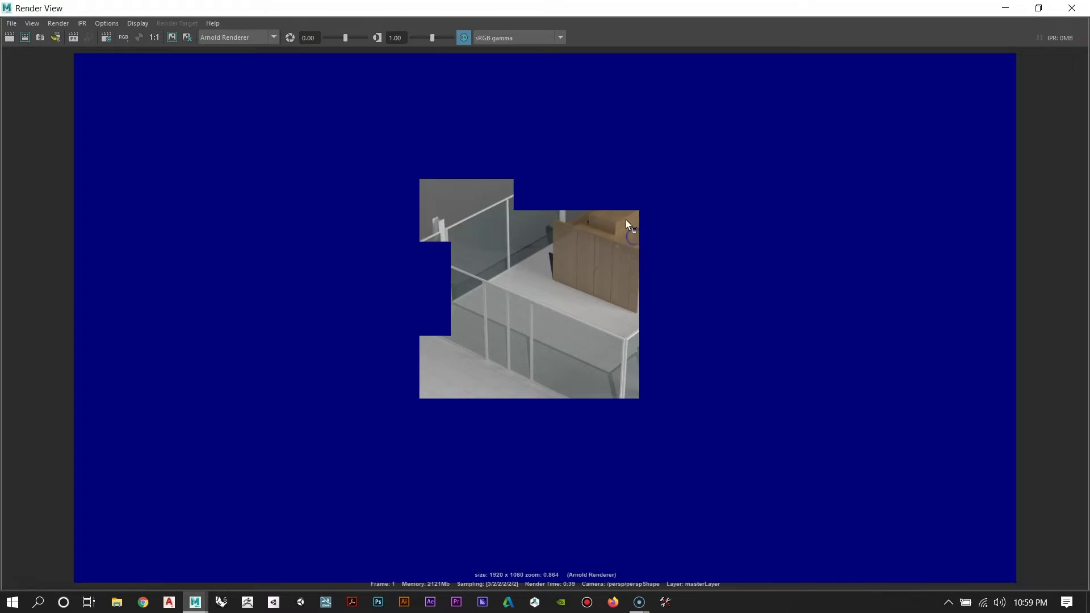
click(1071, 8)
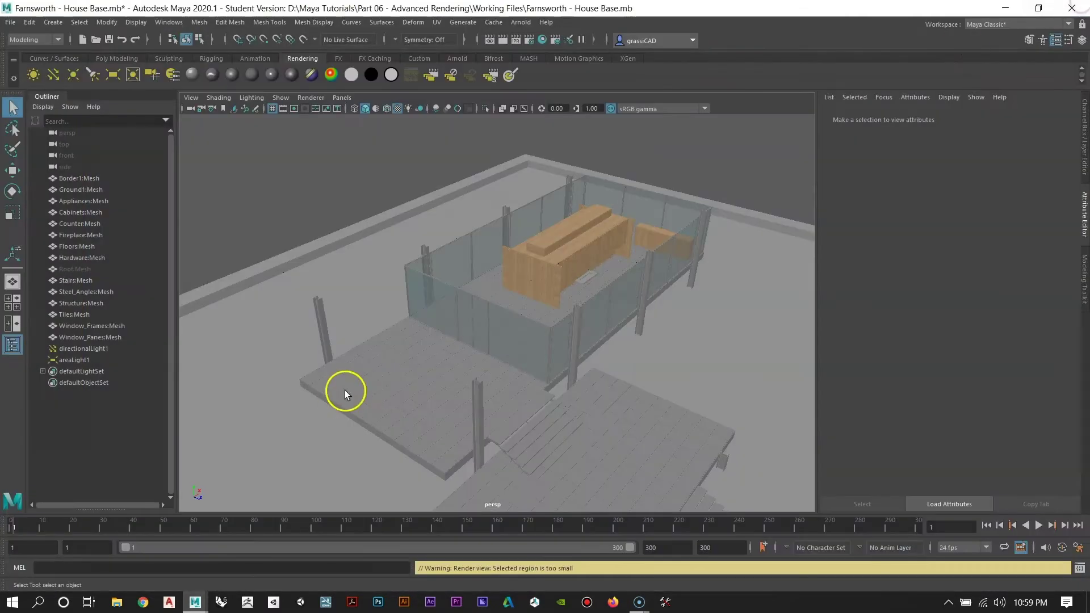
Step: Assign a new Blinn material to the Fireplace mesh at the base of the cabinets
scroll(458, 374, up, 3)
alt+middle_drag(433, 404, 554, 366)
alt+right_drag(554, 366, 457, 339)
click(535, 352)
alt+drag(608, 295, 562, 322)
right_drag(553, 234, 541, 530)
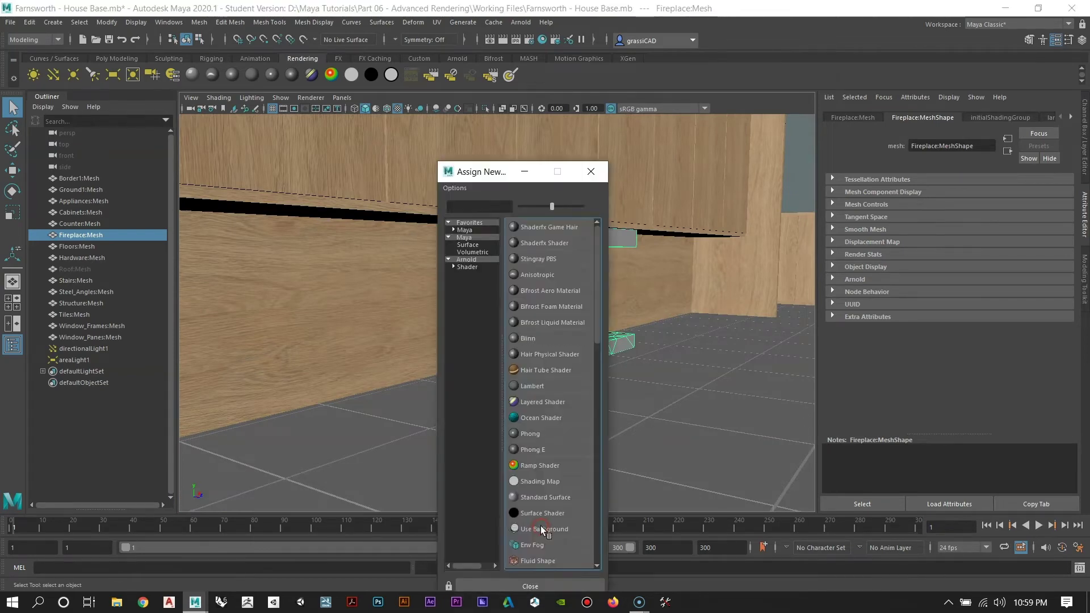
click(469, 238)
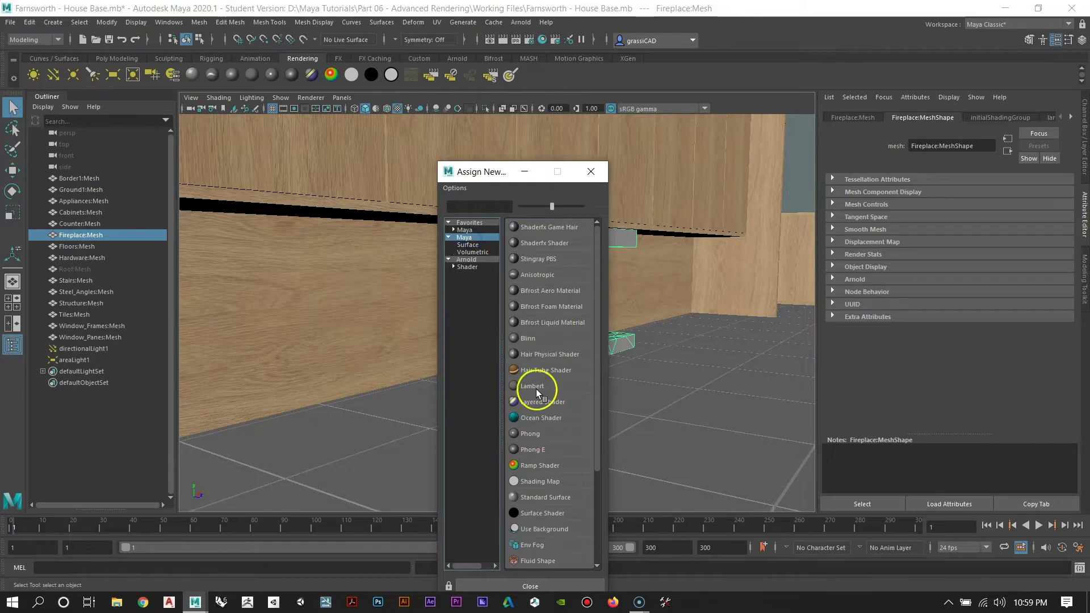
click(528, 338)
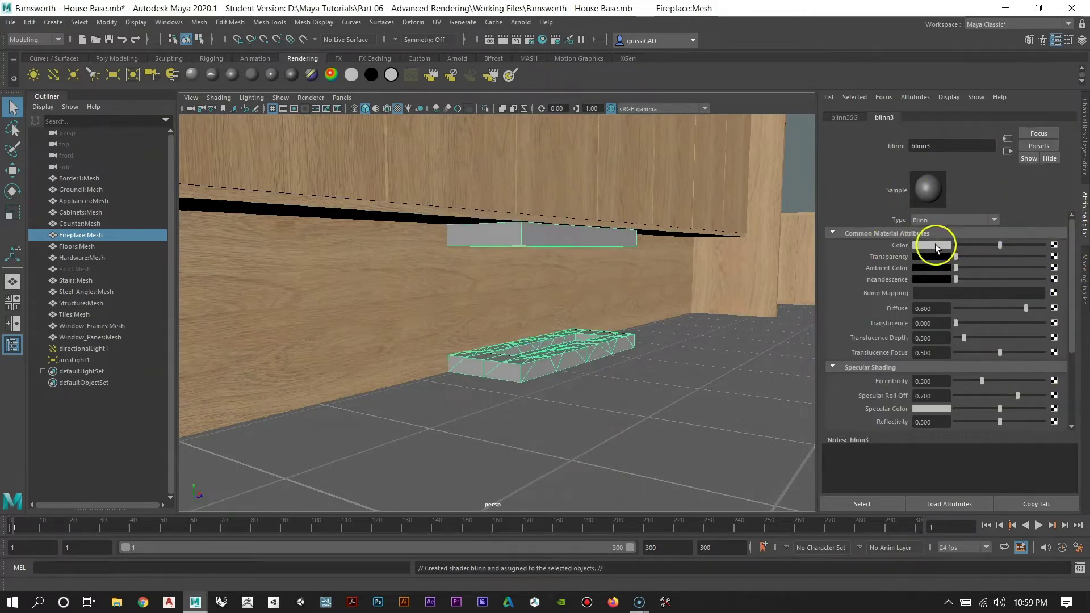
Step: Map the marble image top-view-natural-tiles-stone-floor-luxury-seamless-glitter-pattern-interior-exterior_38607-378.jpg to the fireplace material's Color as a file texture
click(1054, 245)
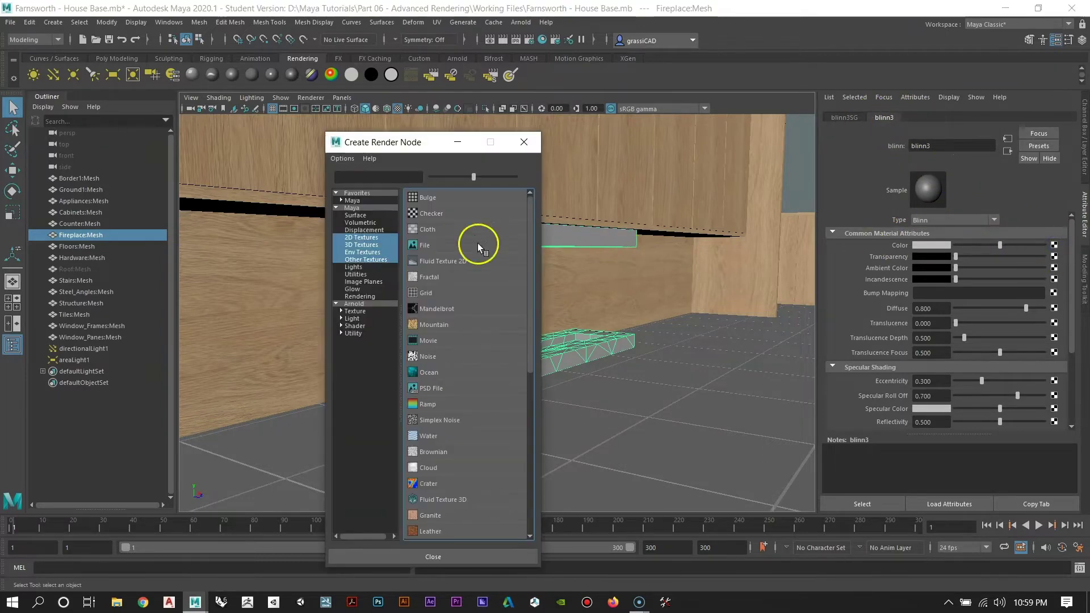
click(420, 245)
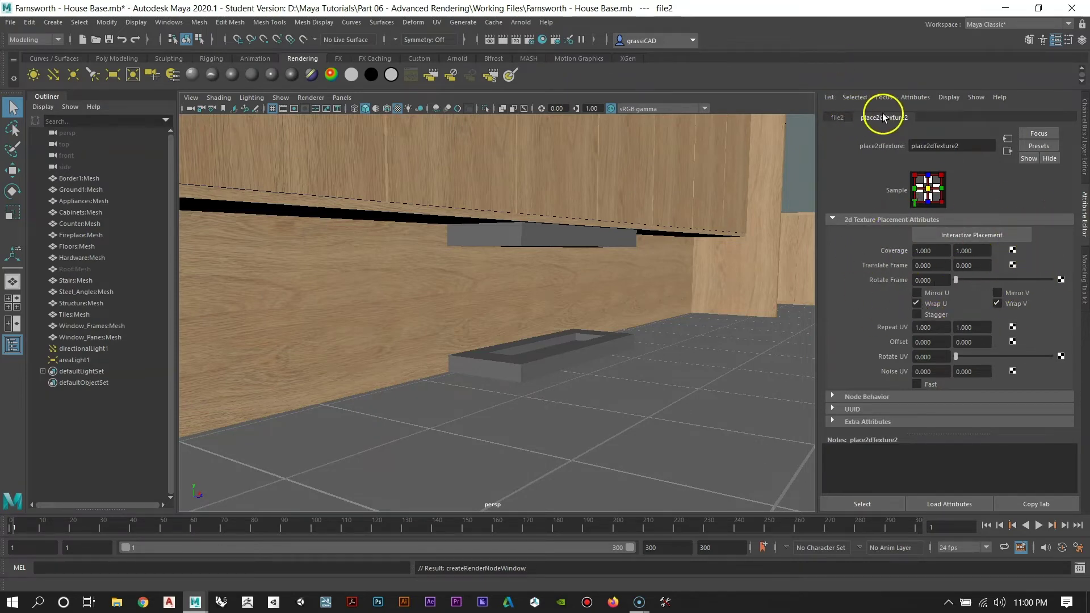
click(838, 118)
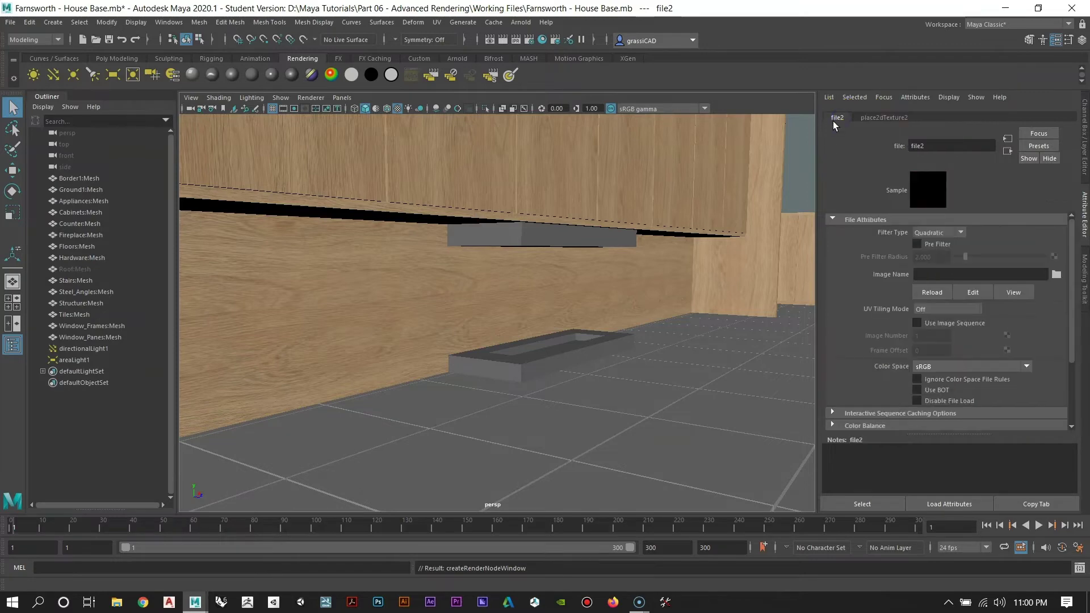
click(1059, 276)
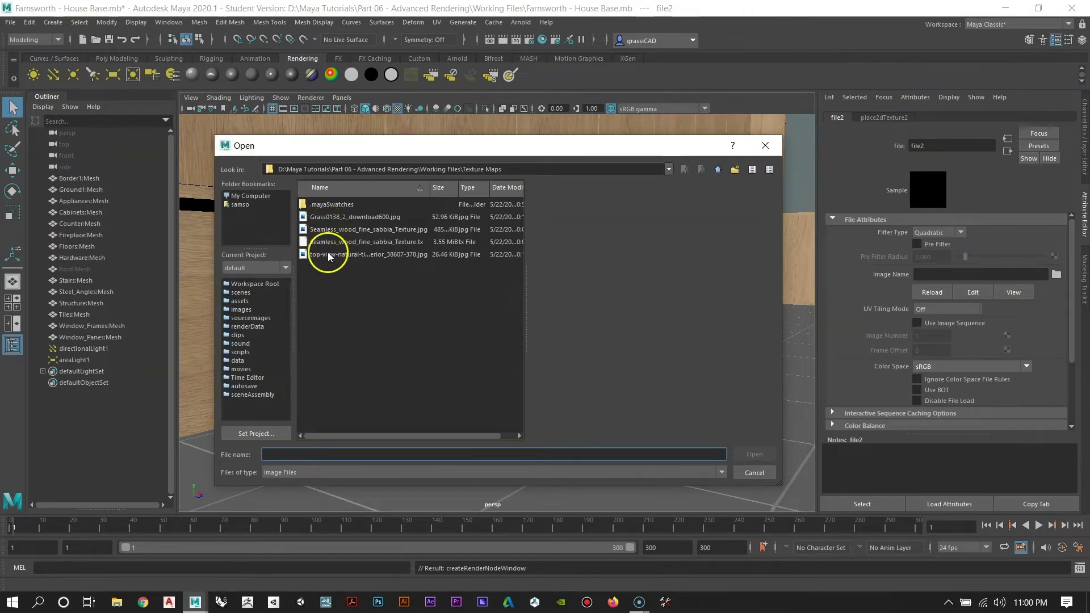
click(329, 256)
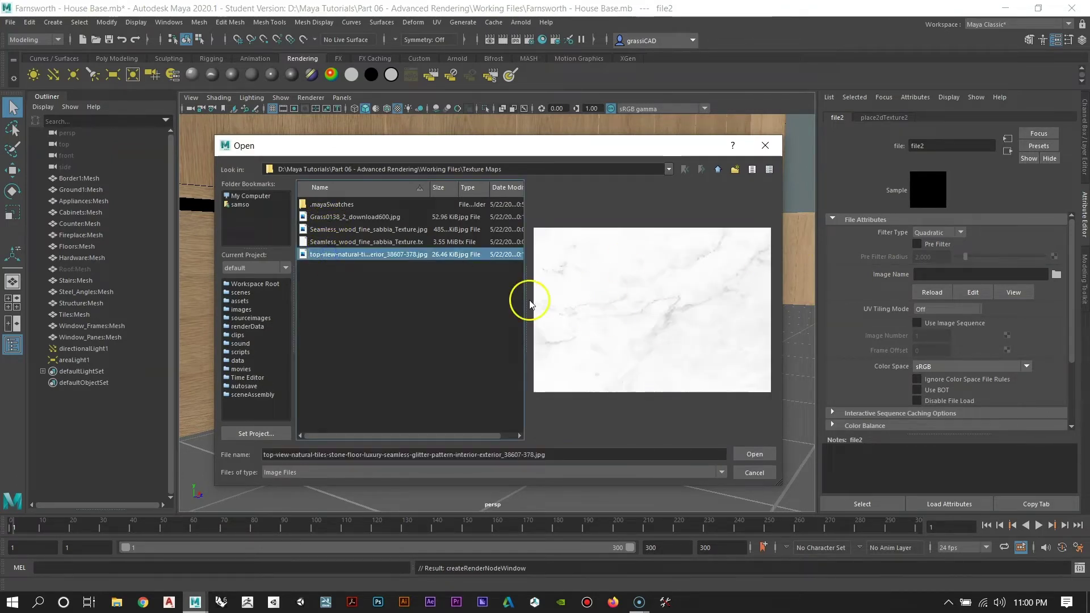
click(754, 454)
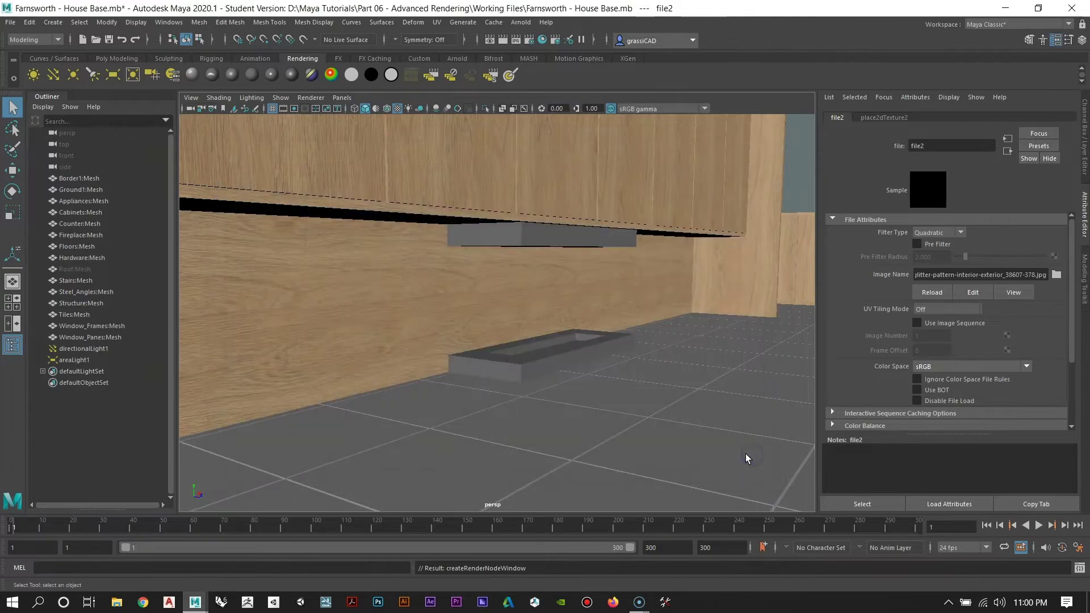
Step: Apply automatic UV mapping to the Fireplace mesh and return to object selection
alt+drag(638, 297, 530, 280)
alt+right_drag(530, 280, 523, 414)
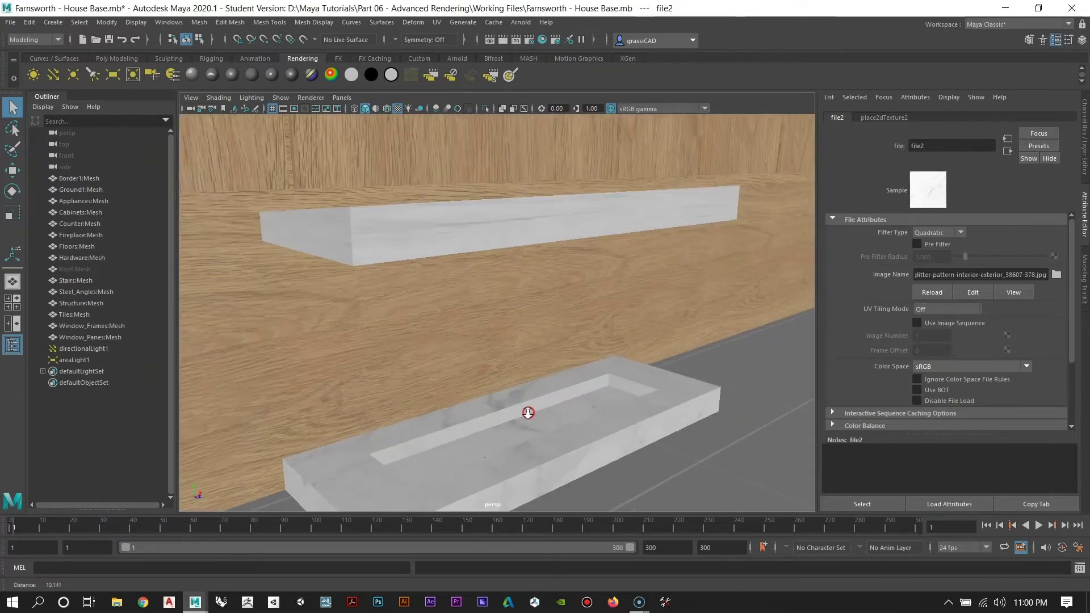
alt+middle_drag(523, 413, 547, 360)
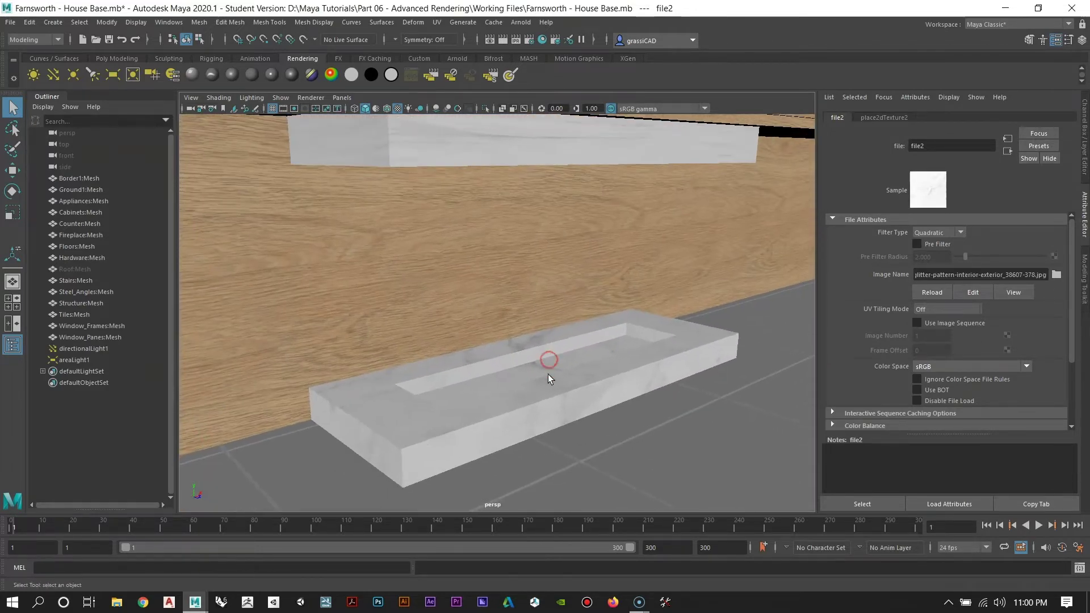
click(548, 374)
click(437, 22)
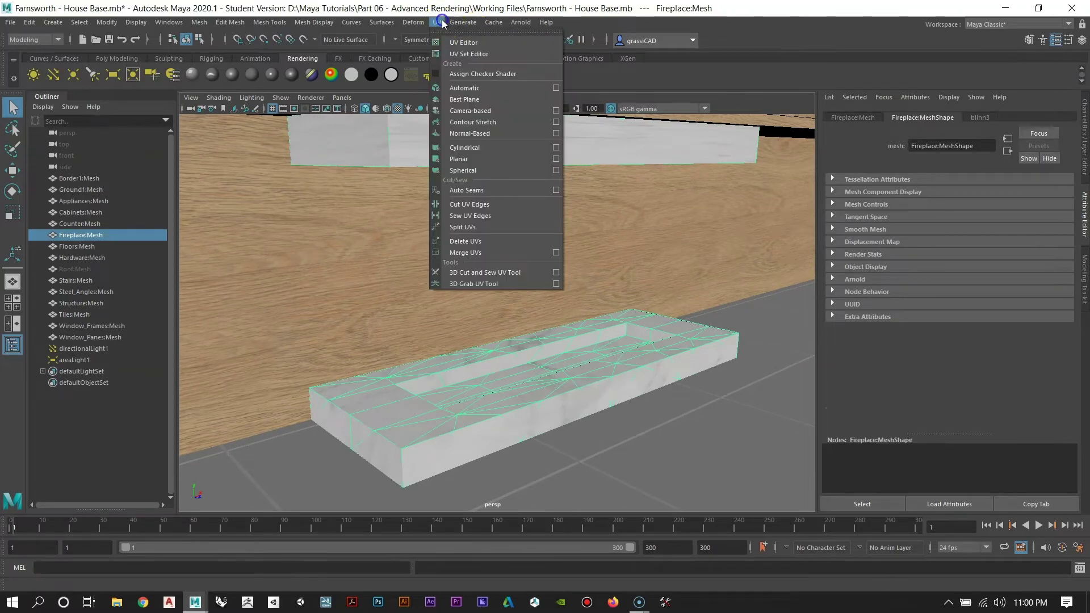
click(456, 92)
scroll(498, 314, down, 3)
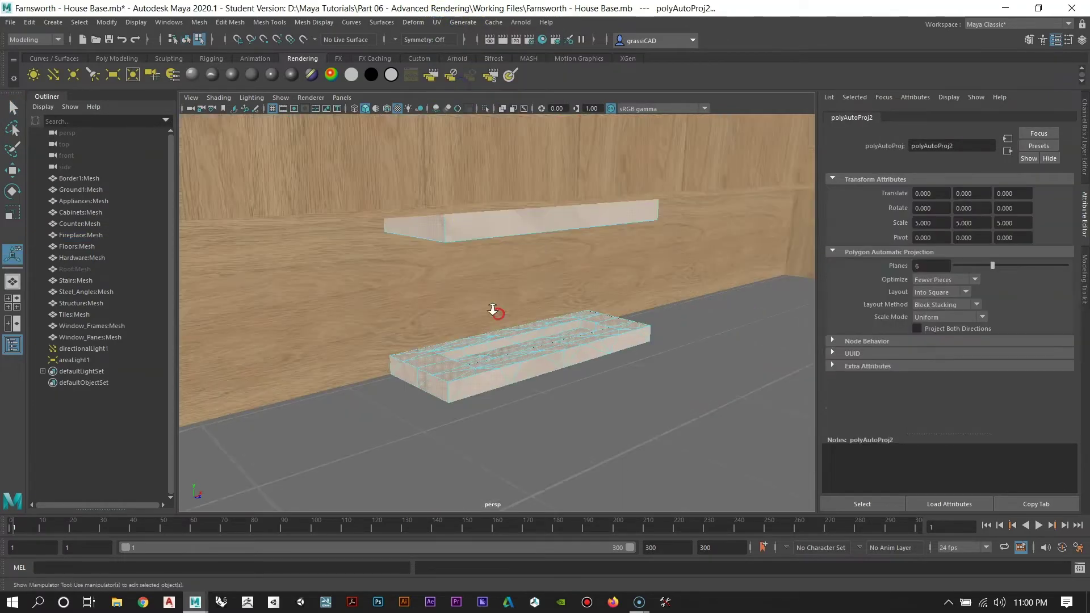
right_drag(475, 224, 534, 212)
alt+drag(530, 246, 536, 405)
key(q)
click(617, 231)
alt+right_drag(539, 399, 488, 306)
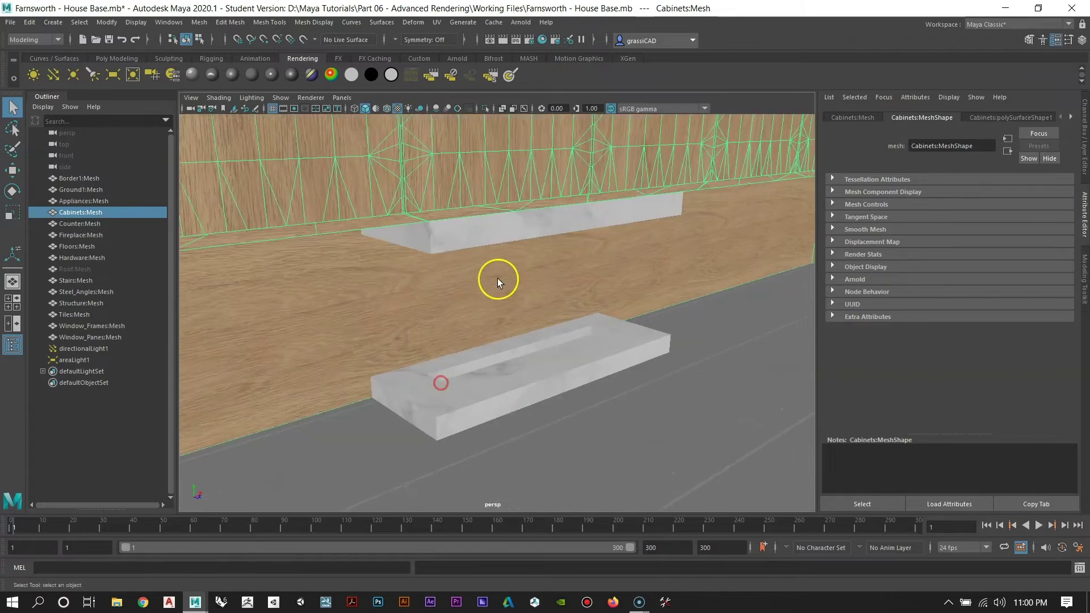
Step: Raise the Diffuse value of the Fireplace mesh's Blinn material to 1.000
alt+drag(682, 373, 565, 343)
click(567, 340)
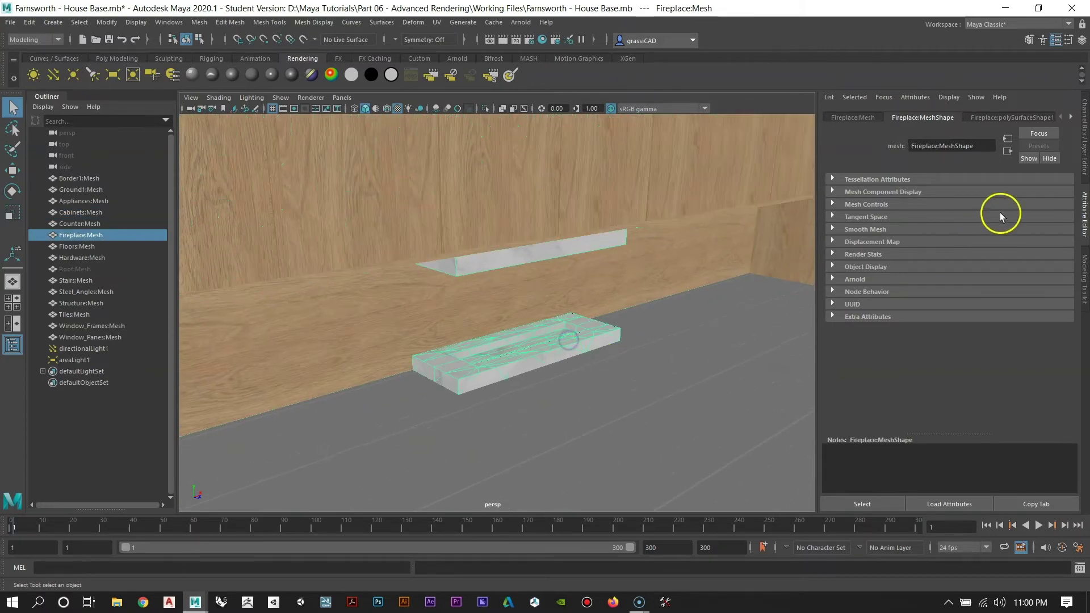
click(1071, 117)
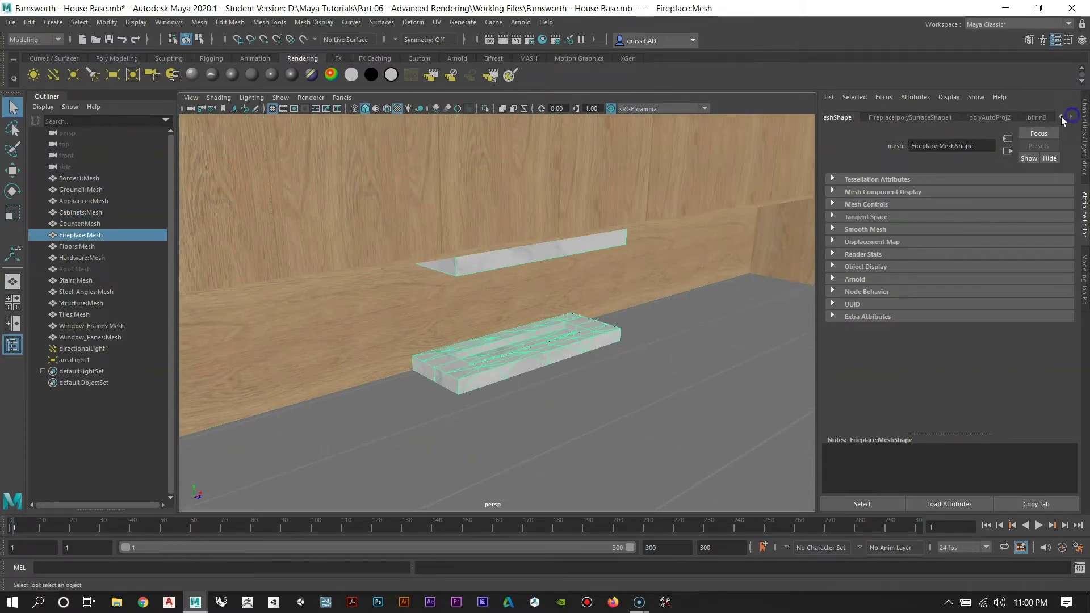
click(1037, 117)
drag(1029, 308, 1046, 307)
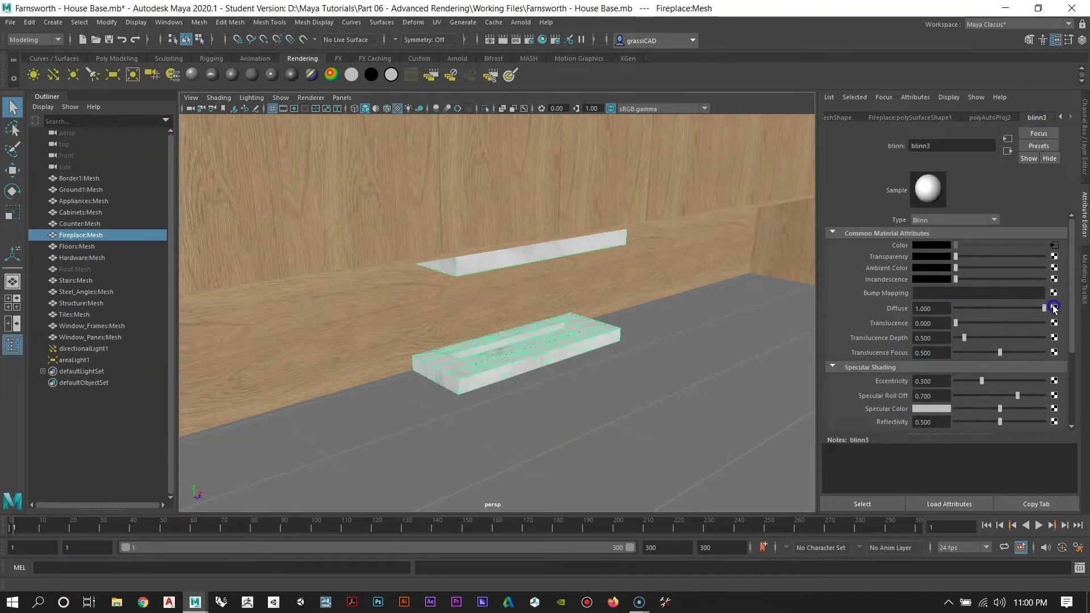
Step: Assign a new Lambert material to the Ground1 mesh around the house
alt+drag(608, 322, 553, 261)
click(713, 158)
alt+drag(530, 312, 415, 313)
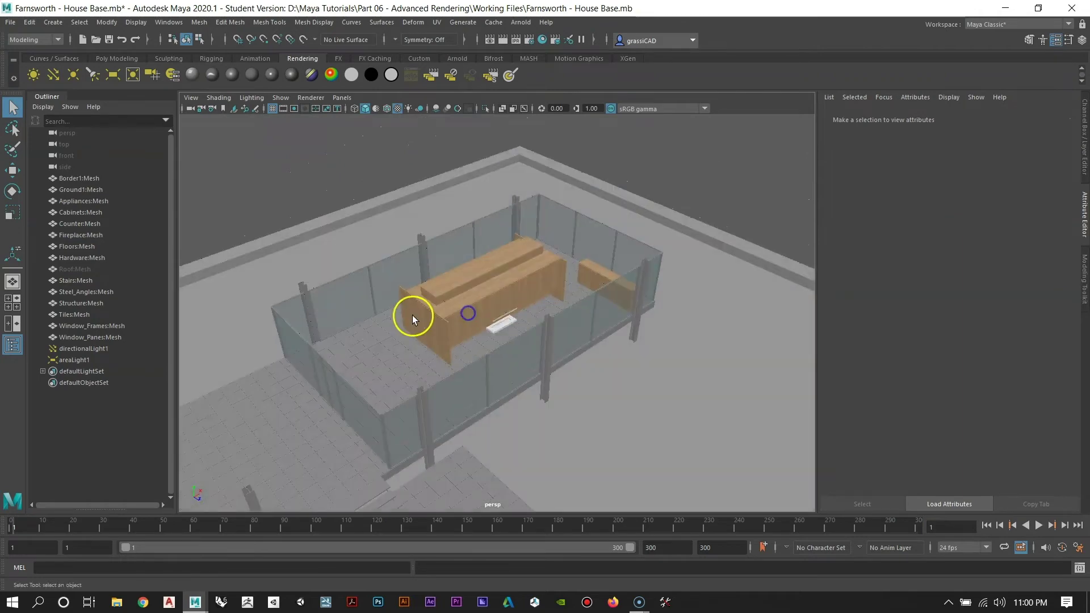
alt+middle_drag(415, 313, 523, 300)
alt+right_drag(524, 300, 566, 319)
click(595, 273)
alt+drag(463, 285, 559, 254)
alt+right_drag(558, 254, 634, 219)
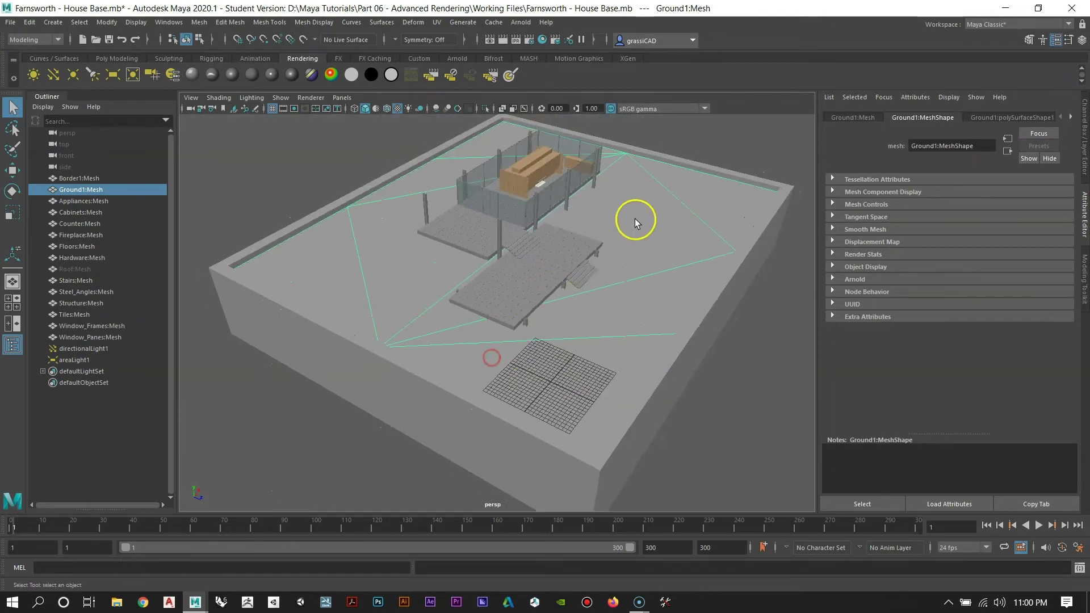
right_click(634, 219)
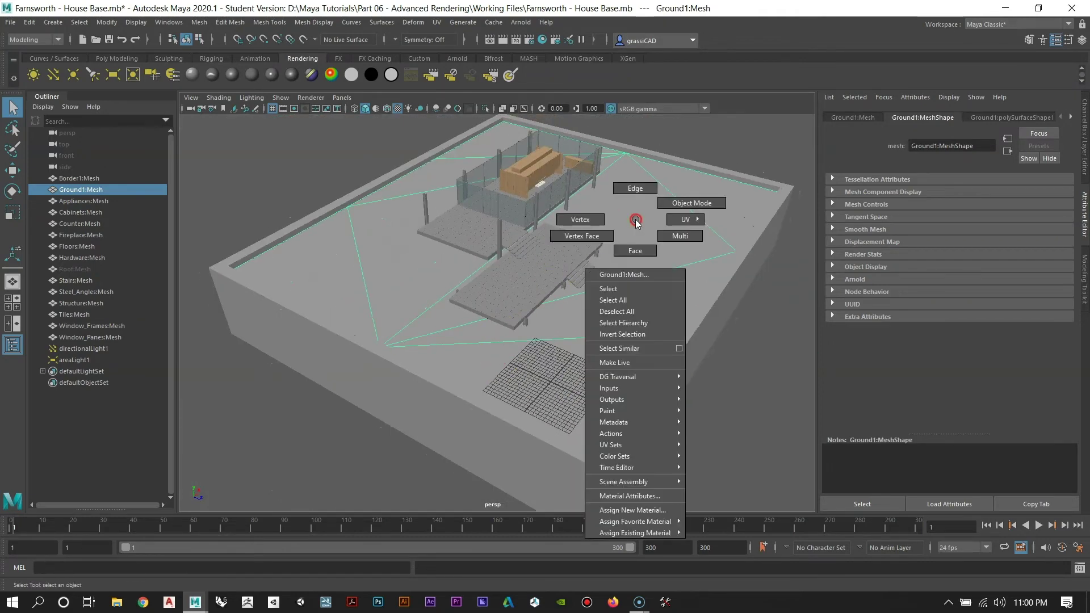
click(629, 509)
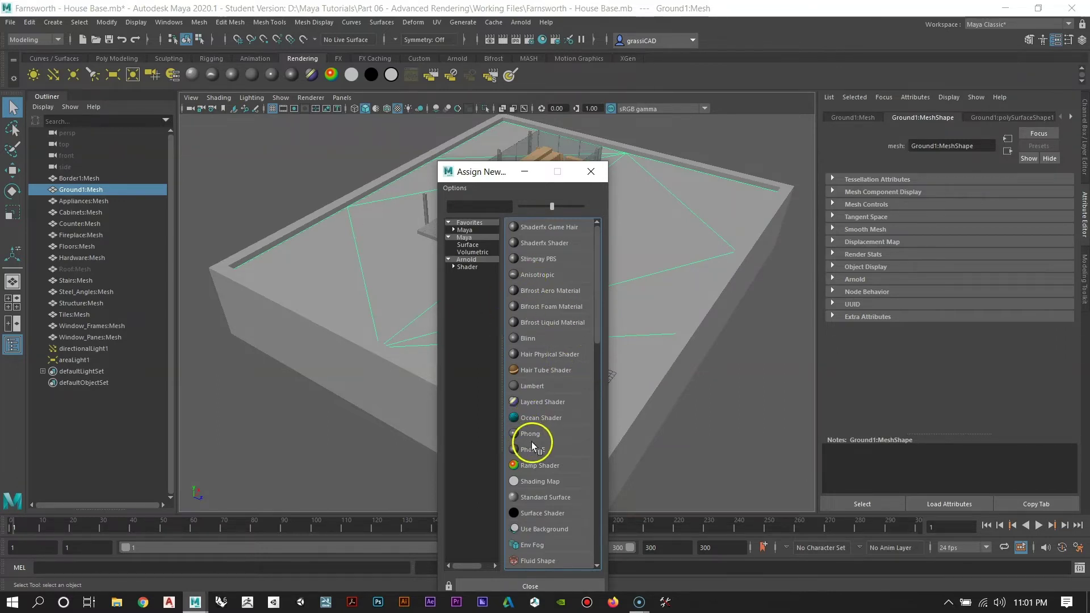
click(529, 386)
Step: Map the image Grass0138_2_download600.jpg to the ground Lambert's Color as a file texture
alt+right_drag(564, 261, 494, 414)
click(1054, 244)
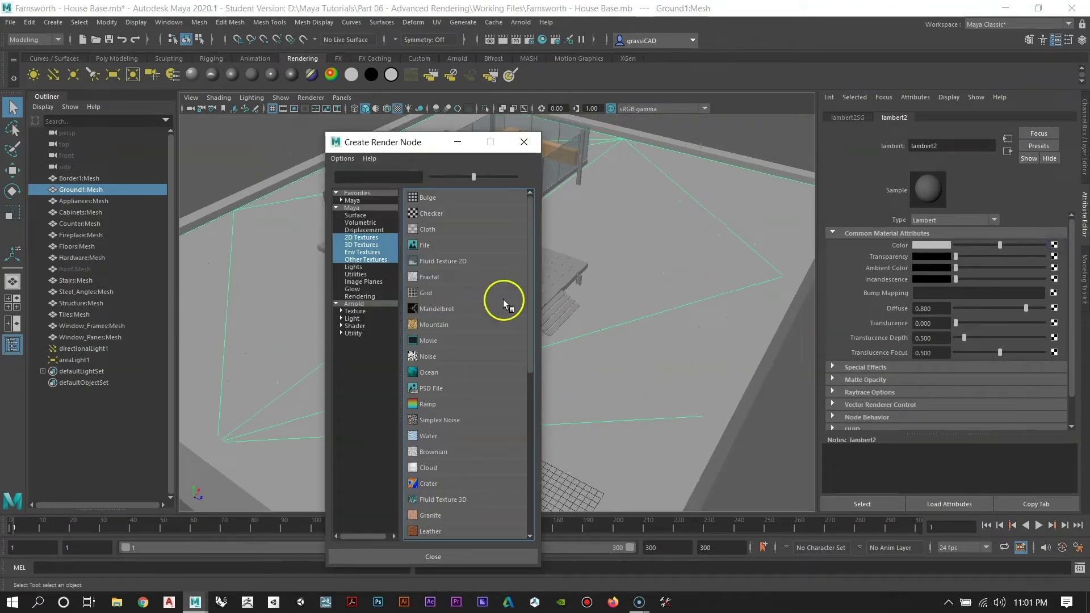
click(423, 245)
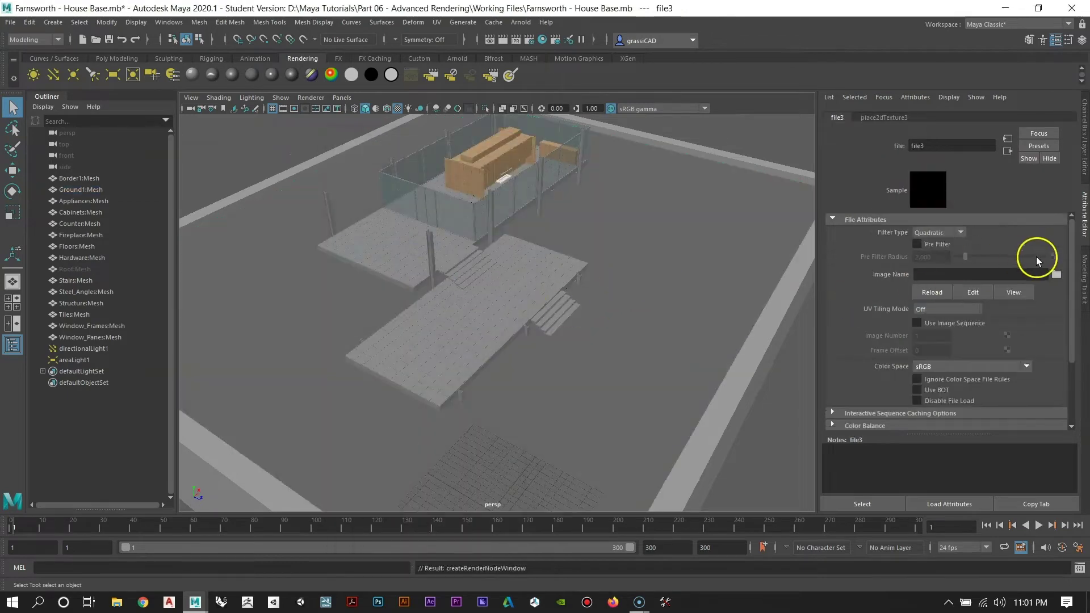
click(1056, 275)
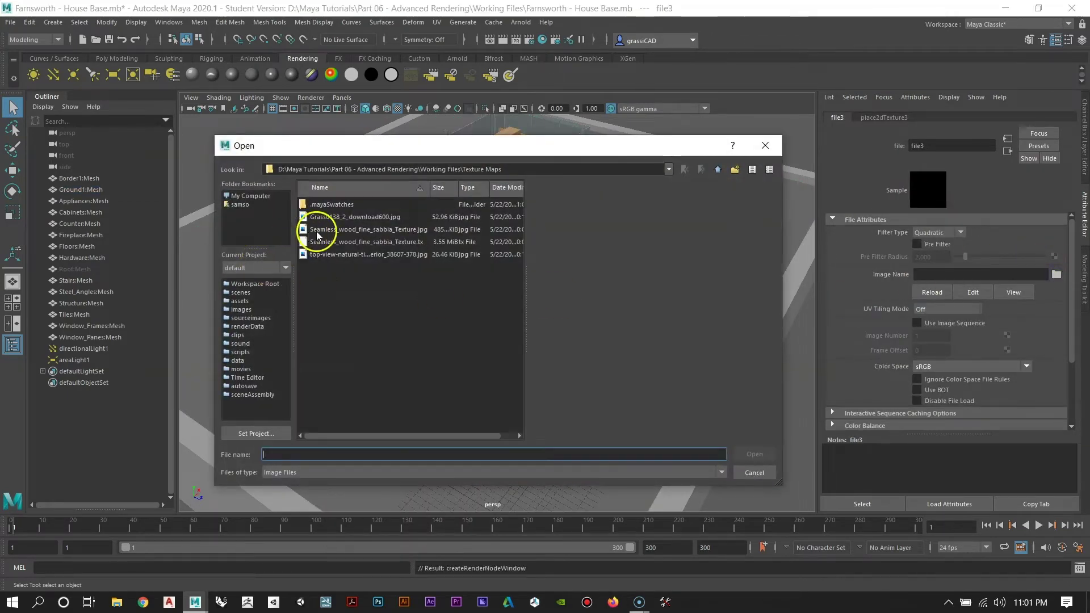
click(329, 216)
click(753, 454)
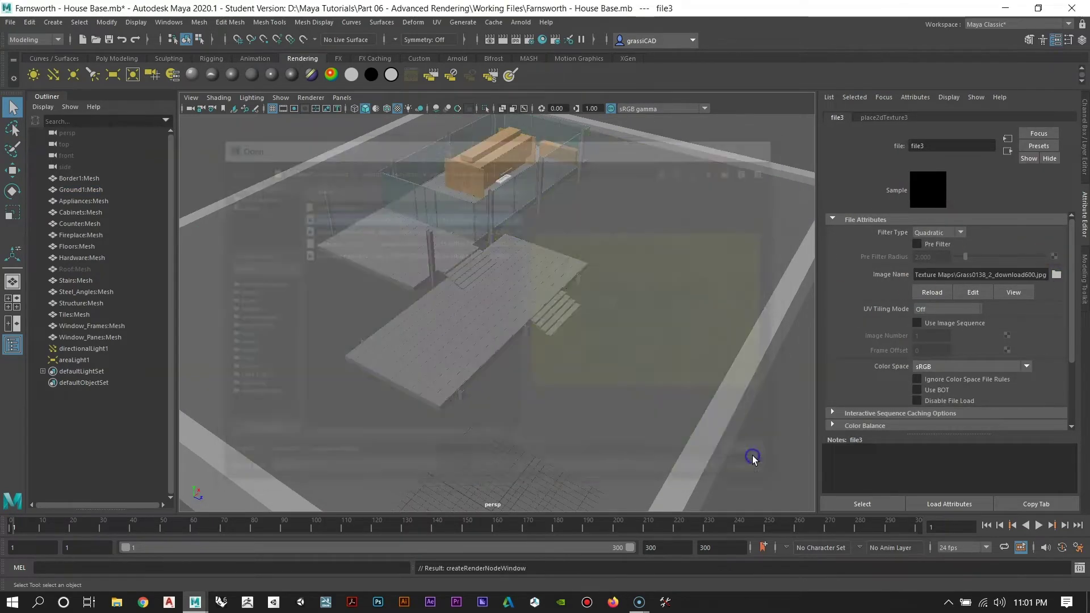
Step: Apply automatic UV mapping to the Ground1 mesh and return to object selection
alt+drag(723, 397, 549, 311)
click(591, 275)
click(436, 22)
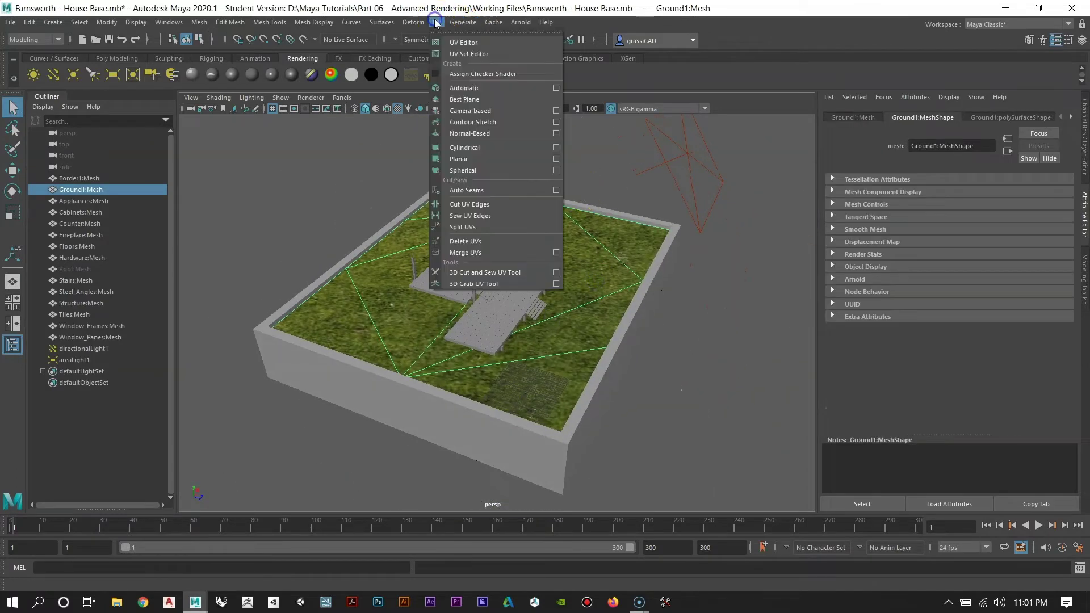
click(464, 89)
scroll(623, 331, up, 5)
right_click(625, 293)
click(680, 272)
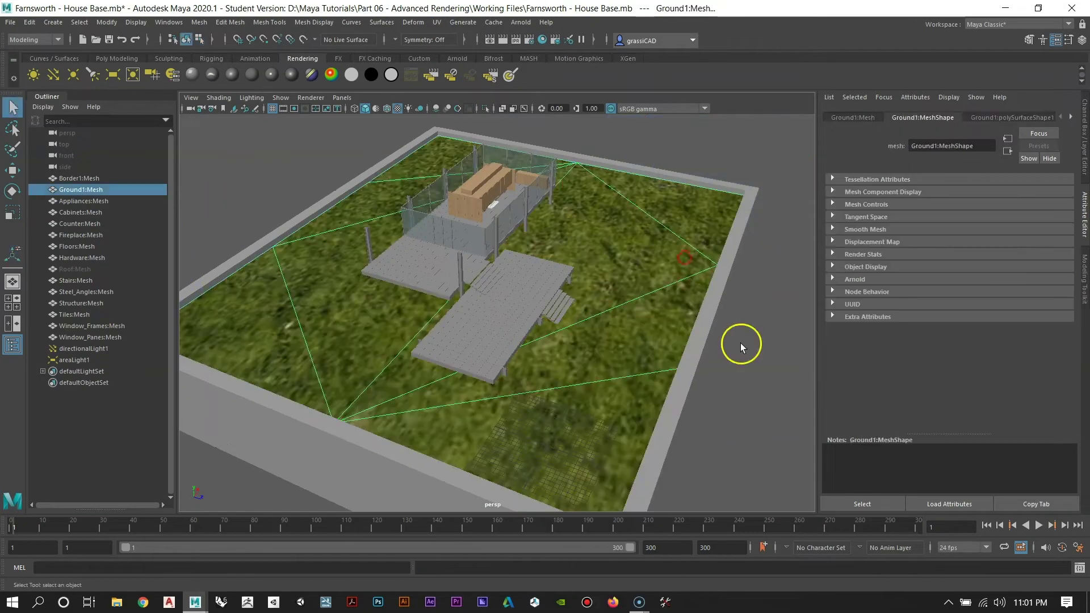
Step: Set the first Repeat UV value of the ground's grass texture placement to 15
click(628, 292)
click(1070, 115)
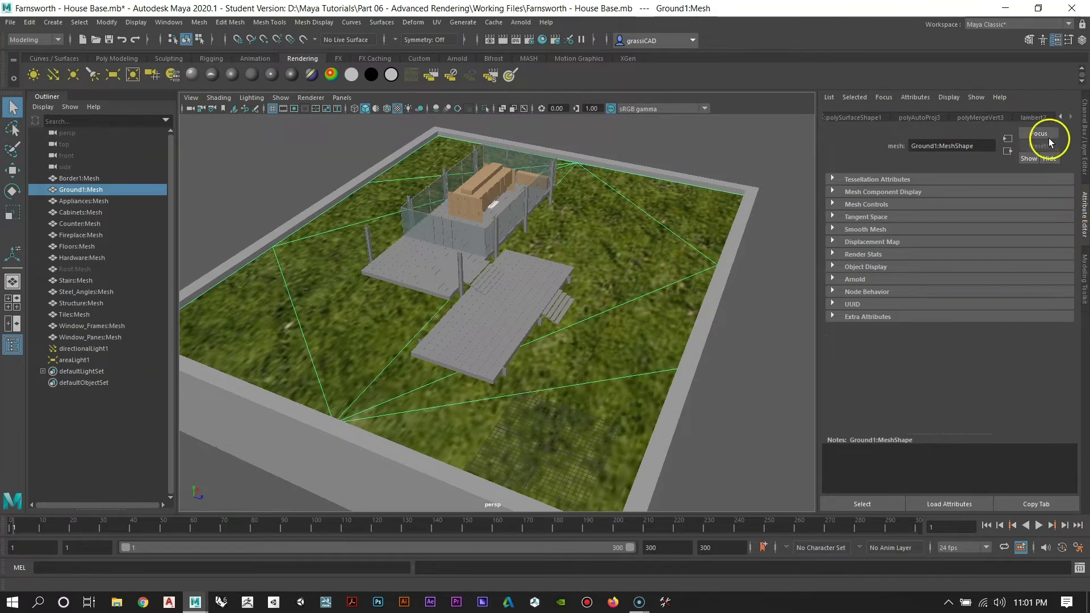
click(1035, 117)
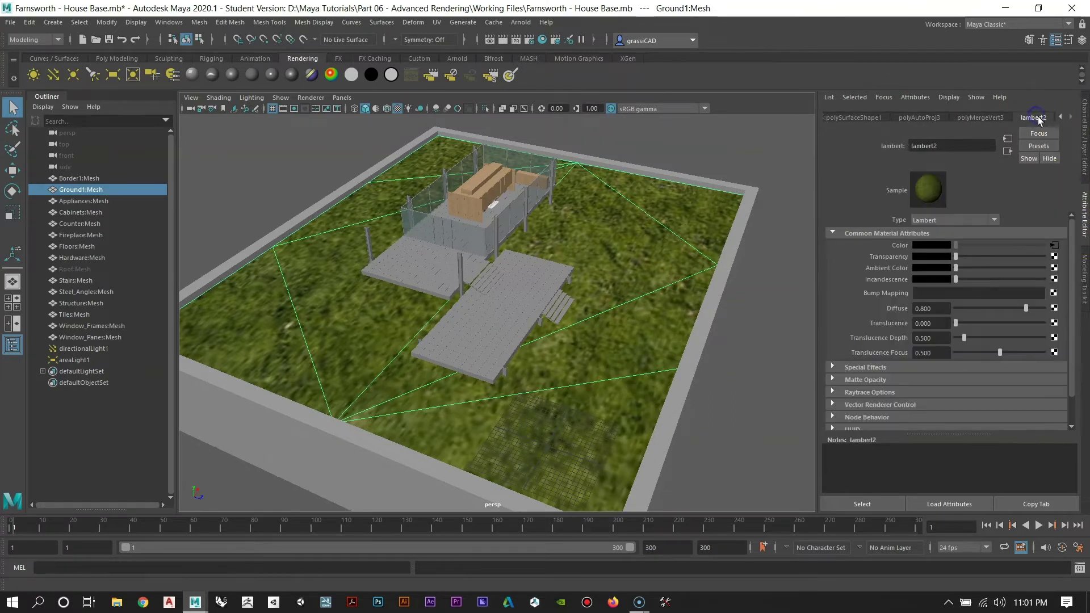
click(1054, 248)
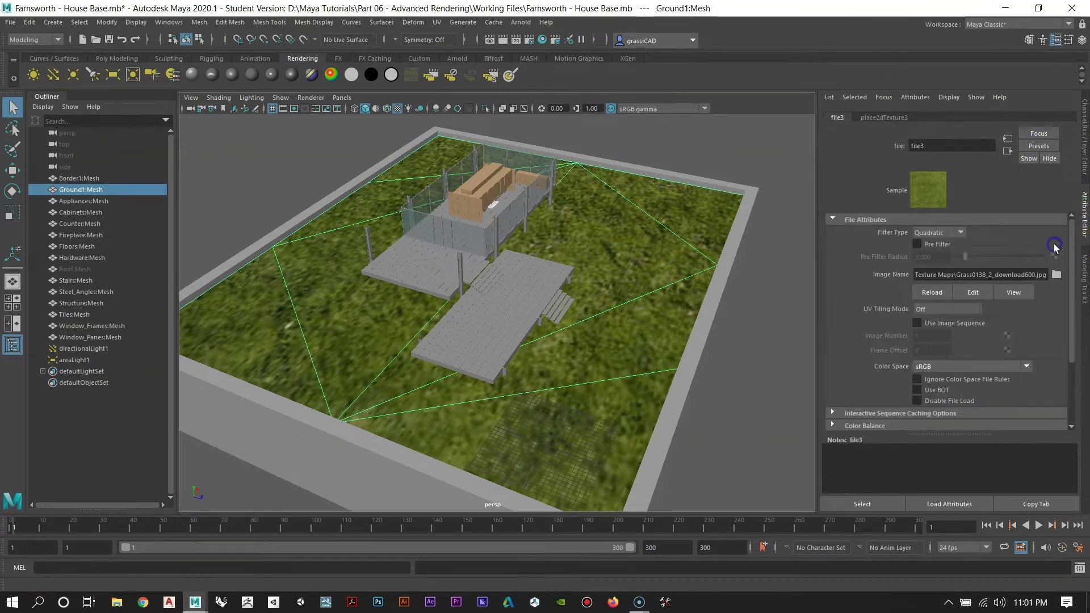
click(880, 118)
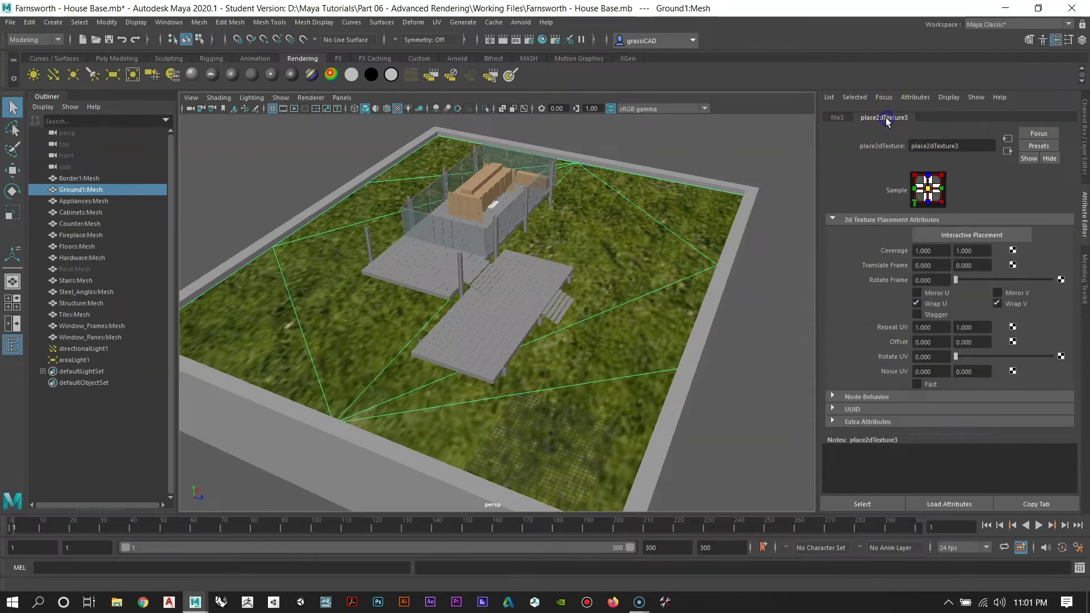
click(942, 327)
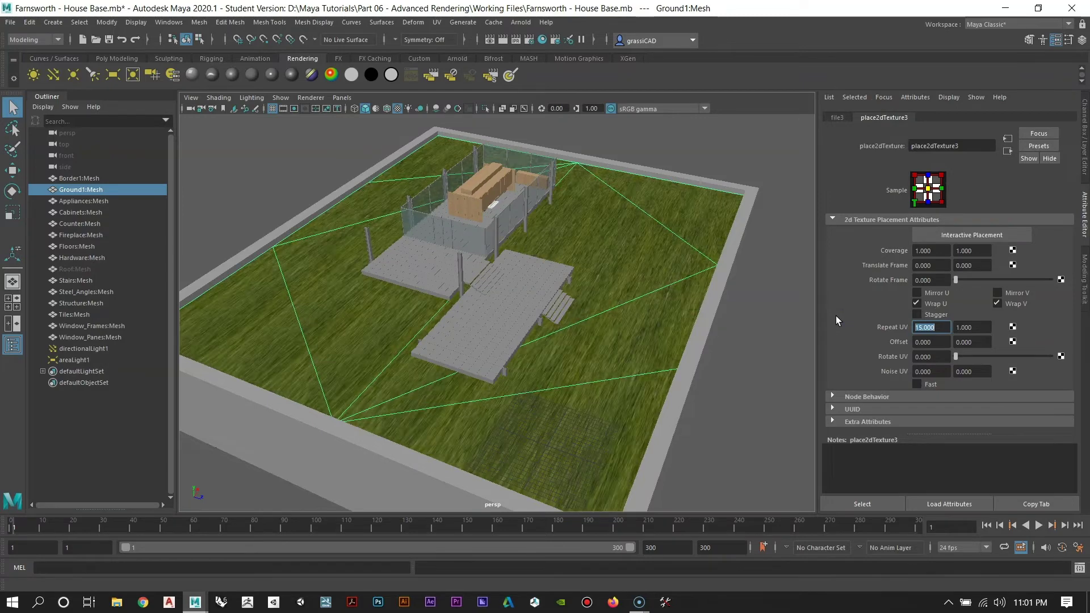
Step: Set the second Repeat UV value of the ground's grass texture placement to 15
click(973, 328)
text(1)
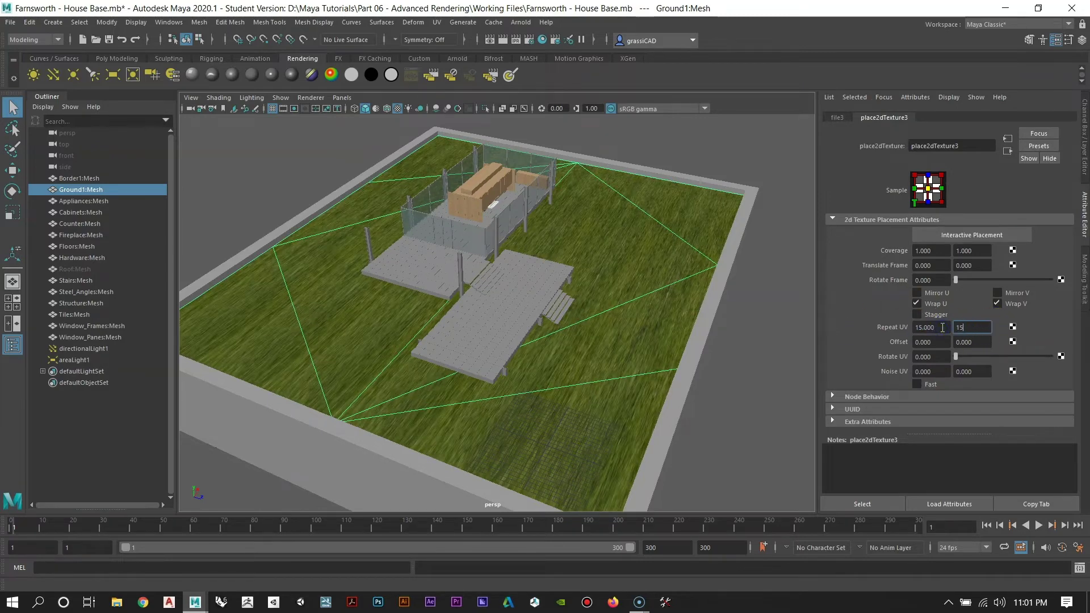
text(5)
key(Return)
Step: Examine the grass texture's tiling across the ground from several angles and distances
alt+drag(573, 276, 559, 295)
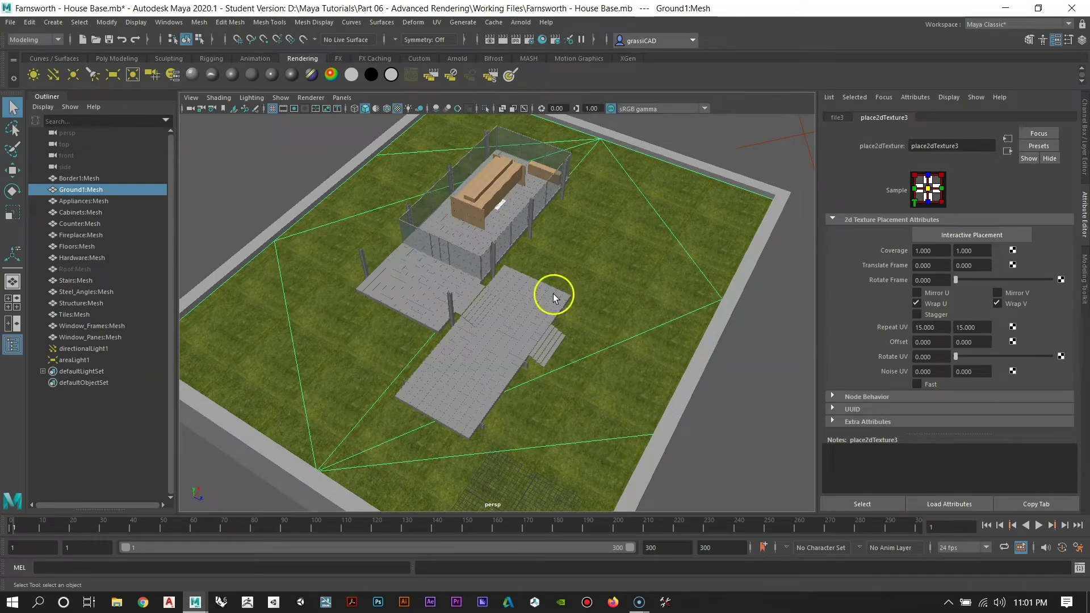
alt+drag(654, 217, 703, 220)
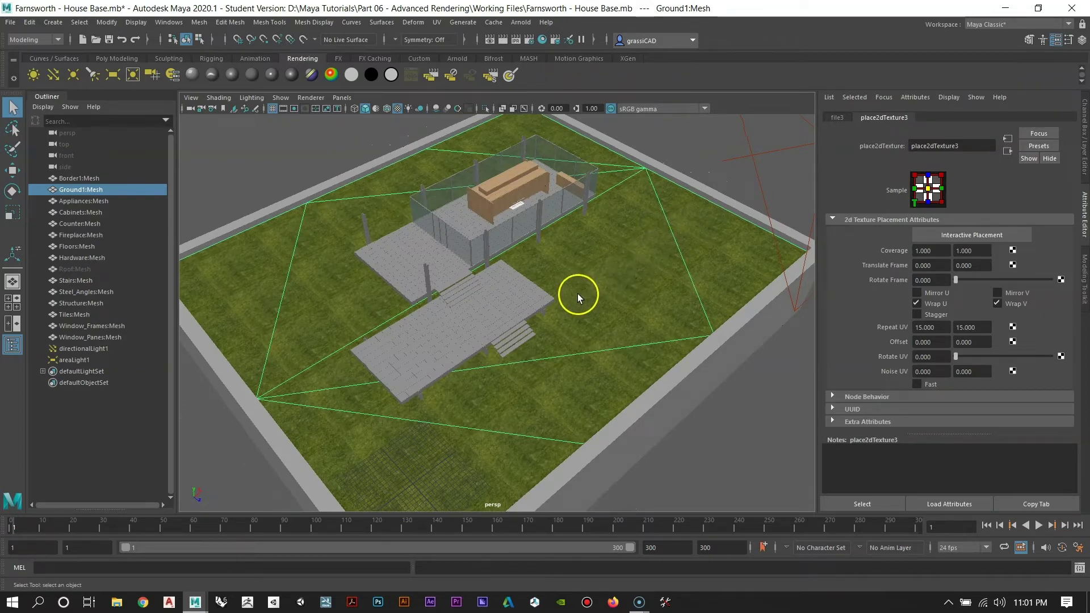
alt+right_drag(534, 254, 578, 269)
alt+drag(613, 299, 560, 292)
alt+right_drag(560, 292, 518, 298)
mouse_move(518, 298)
alt+mouse_down()
mouse_move(530, 316)
mouse_move(542, 309)
alt+mouse_up()
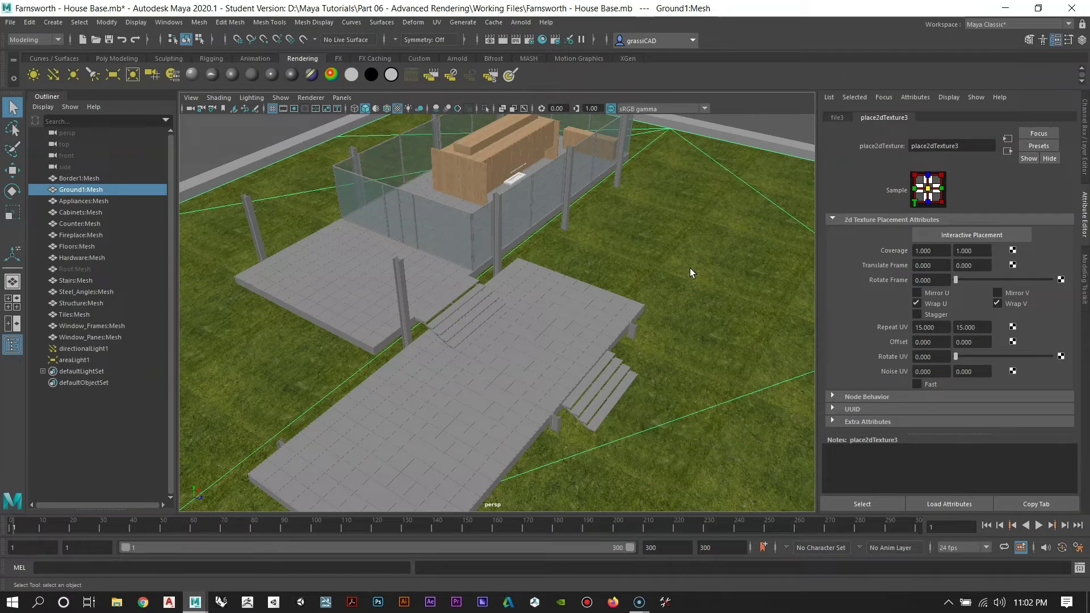
alt+drag(608, 211, 605, 293)
alt+right_drag(605, 293, 418, 260)
alt+drag(419, 260, 453, 297)
alt+right_drag(453, 297, 486, 260)
alt+drag(487, 260, 572, 369)
alt+right_drag(572, 369, 591, 328)
alt+drag(590, 328, 594, 397)
alt+right_drag(593, 397, 724, 342)
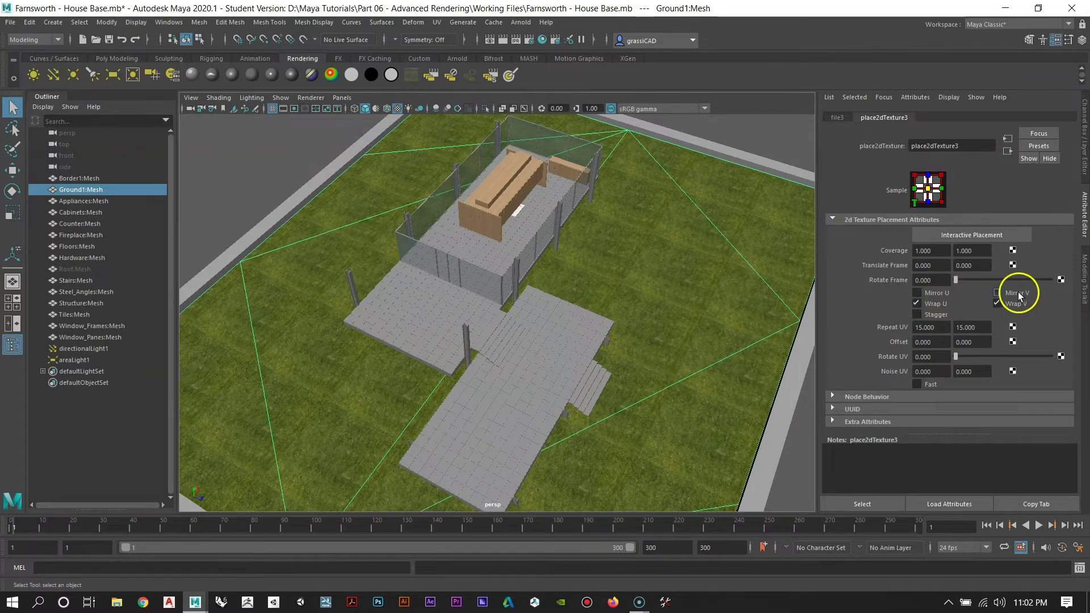
Step: Enable Mirror U and Mirror V for the grass texture placement and check the pattern from above
click(917, 293)
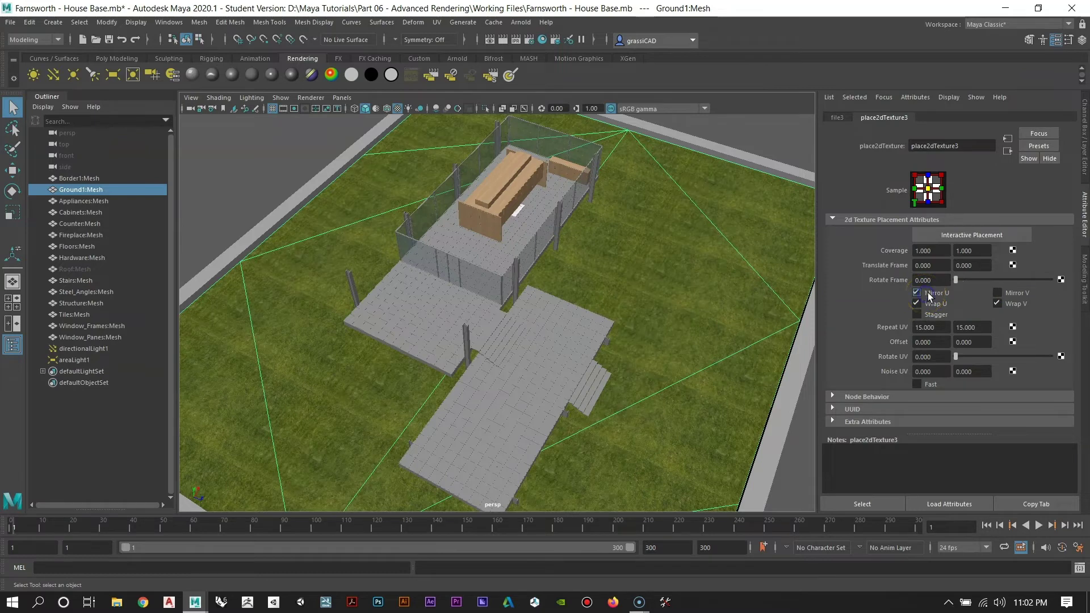
click(1016, 295)
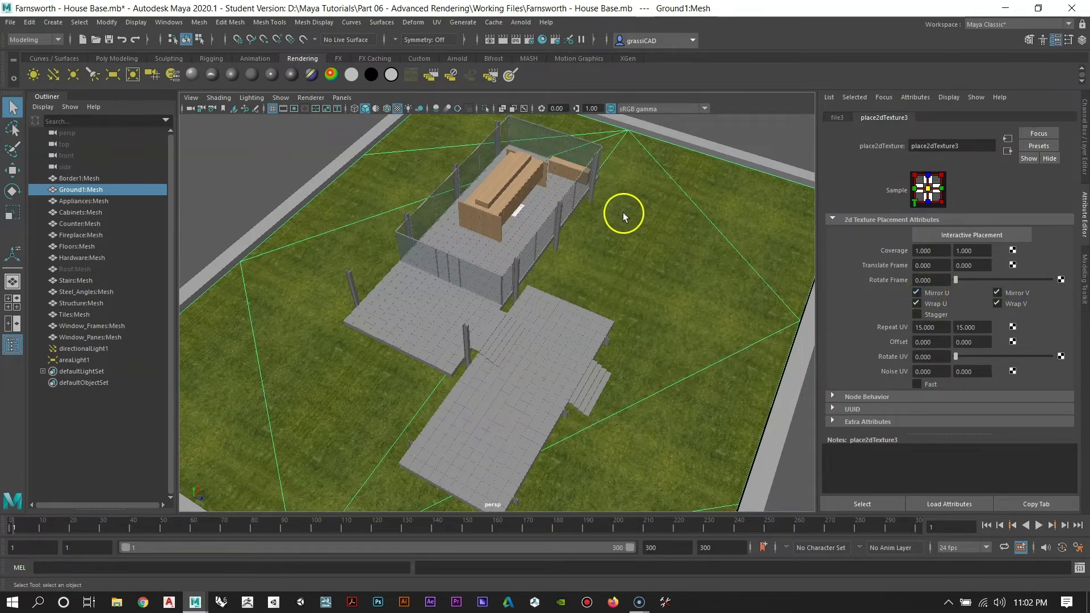
alt+drag(672, 196, 581, 283)
alt+right_drag(573, 261, 457, 330)
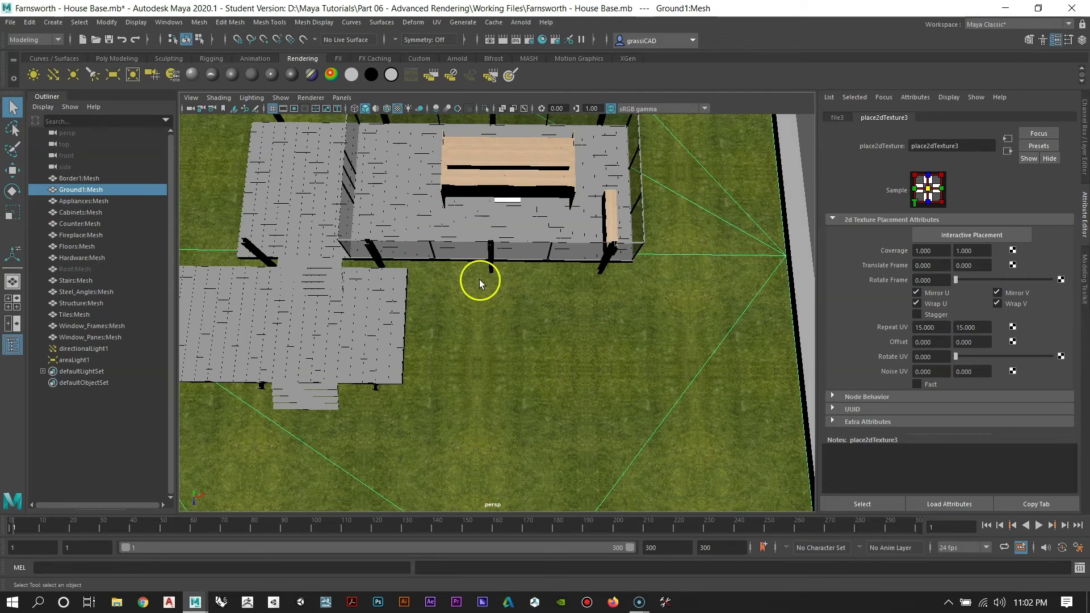
Step: Switch Mirror U and Mirror V off and back on to compare the grass tiling
click(942, 293)
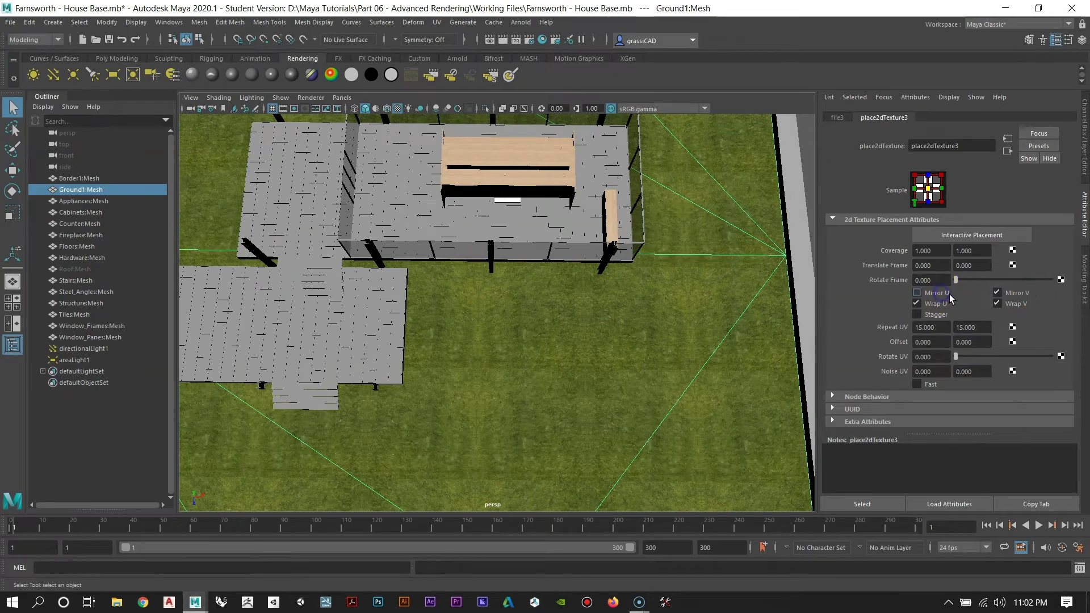
click(1021, 294)
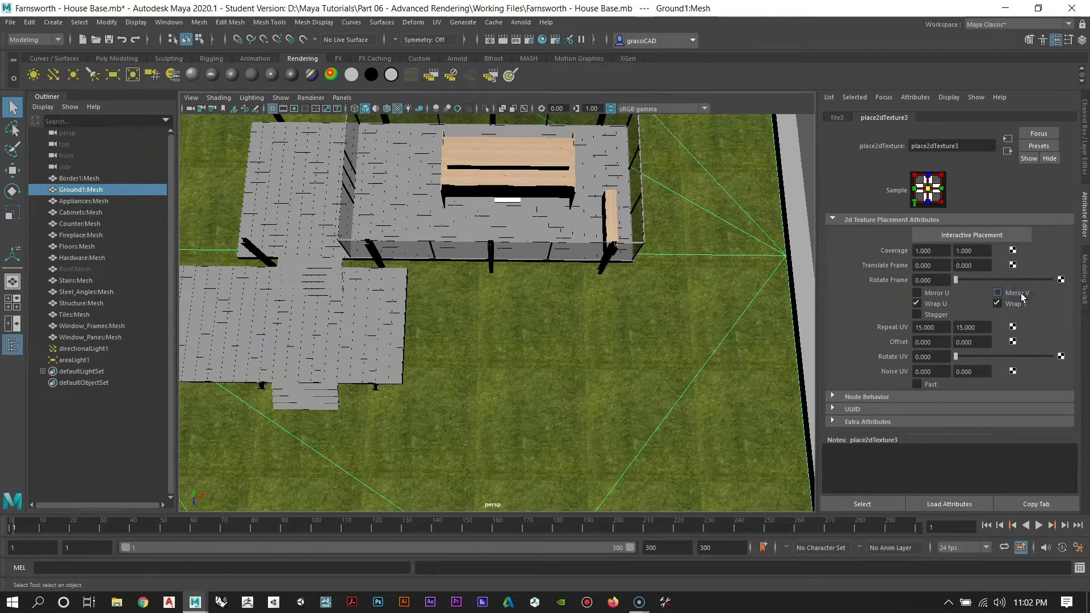
click(1021, 294)
click(931, 293)
Step: Raise the Diffuse of the ground mesh's Lambert material to about 0.89
alt+right_drag(559, 340, 556, 350)
alt+drag(557, 350, 604, 221)
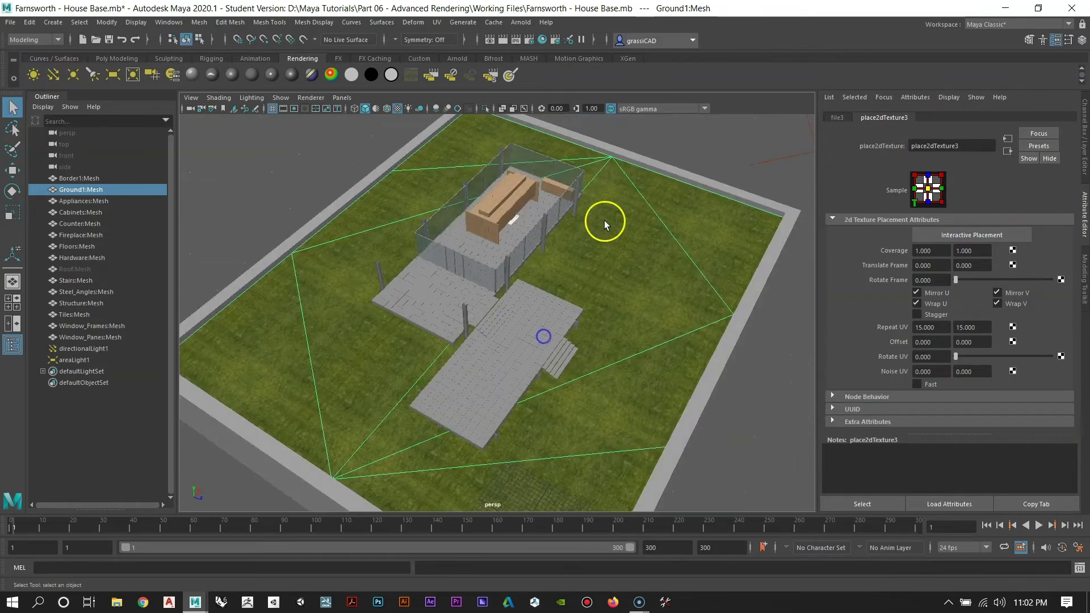
click(679, 169)
click(650, 244)
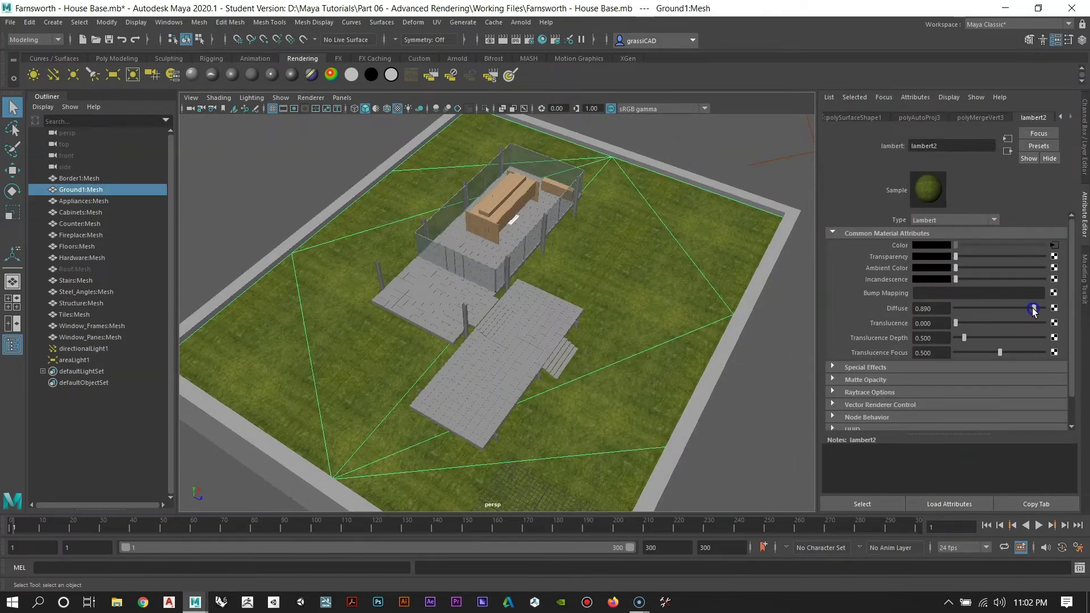
Step: Frame the whole site with nothing selected, render it with Arnold, and close the finished render
alt+drag(613, 214, 604, 256)
alt+right_drag(605, 255, 577, 297)
alt+middle_drag(576, 297, 584, 322)
click(662, 236)
alt+drag(662, 237, 579, 287)
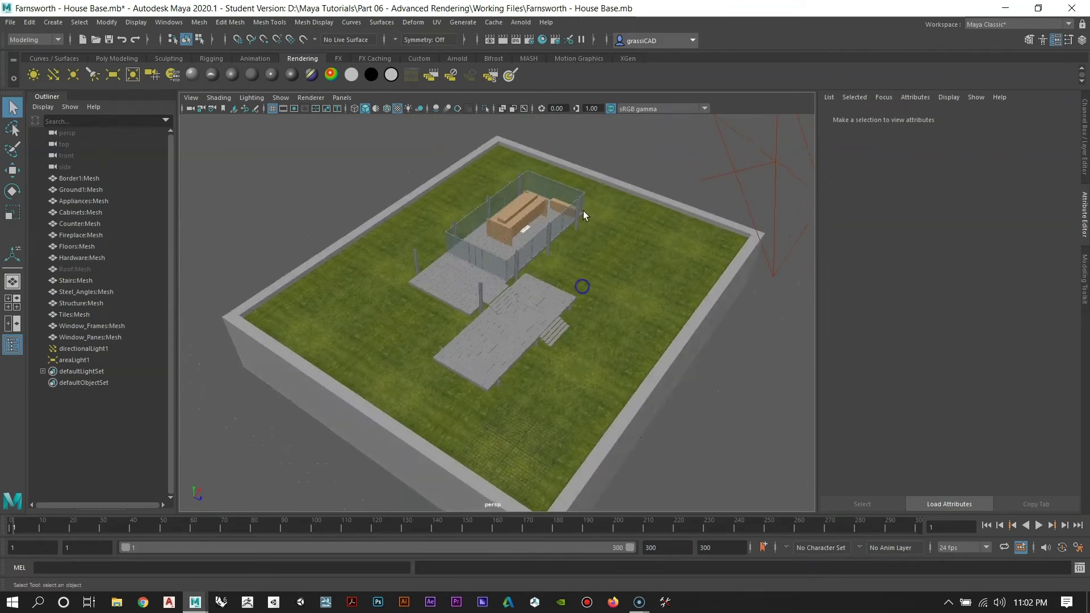
click(505, 40)
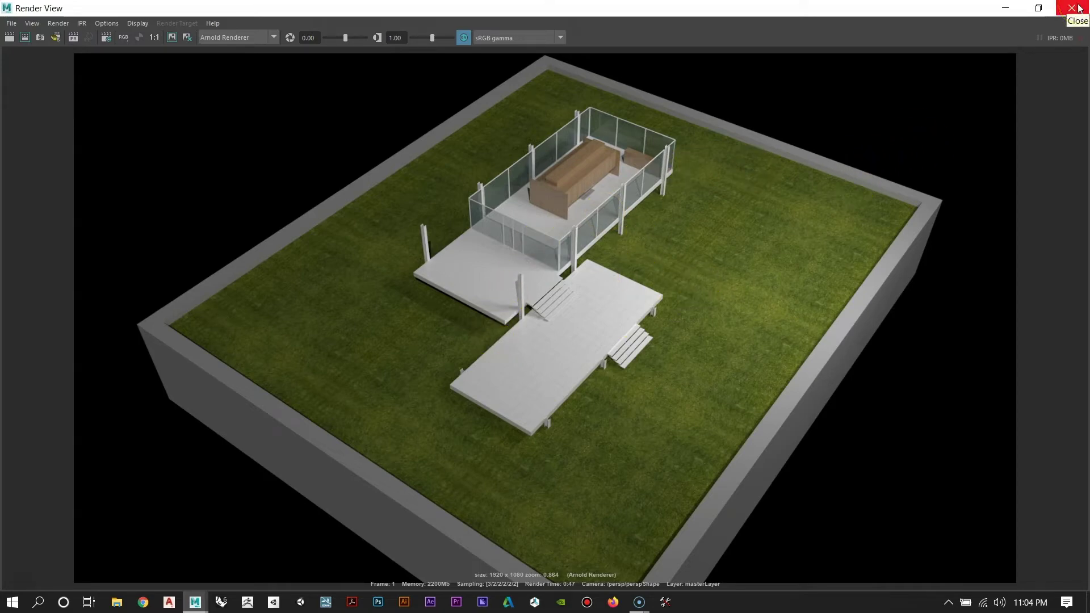
click(1059, 8)
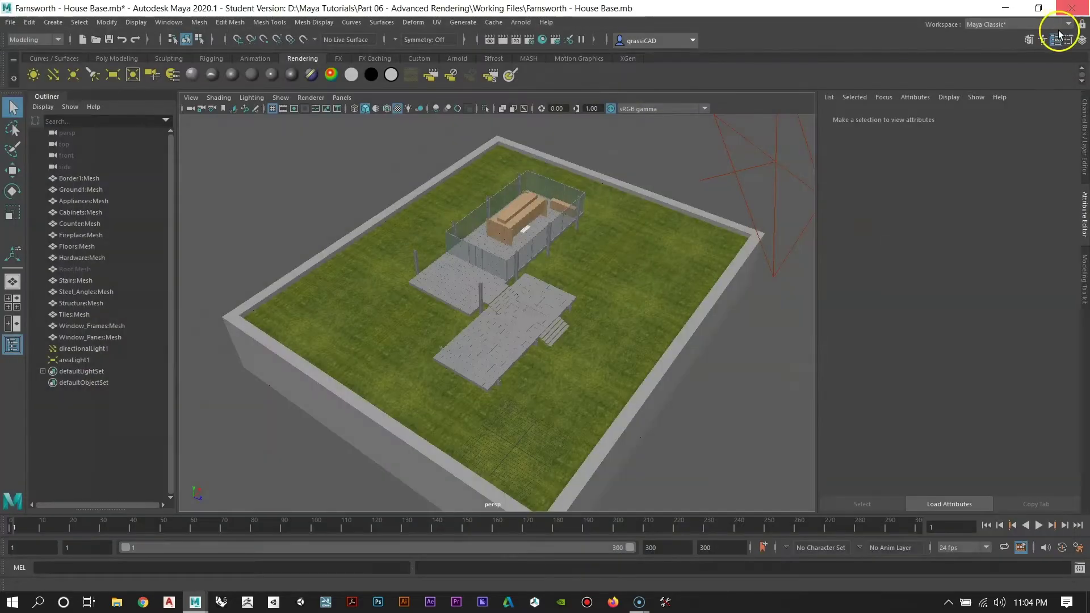
Step: Select the Border1 mesh that surrounds the grass ground
alt+drag(680, 240, 543, 253)
click(740, 167)
key(w)
click(650, 214)
alt+drag(511, 289, 299, 417)
click(305, 382)
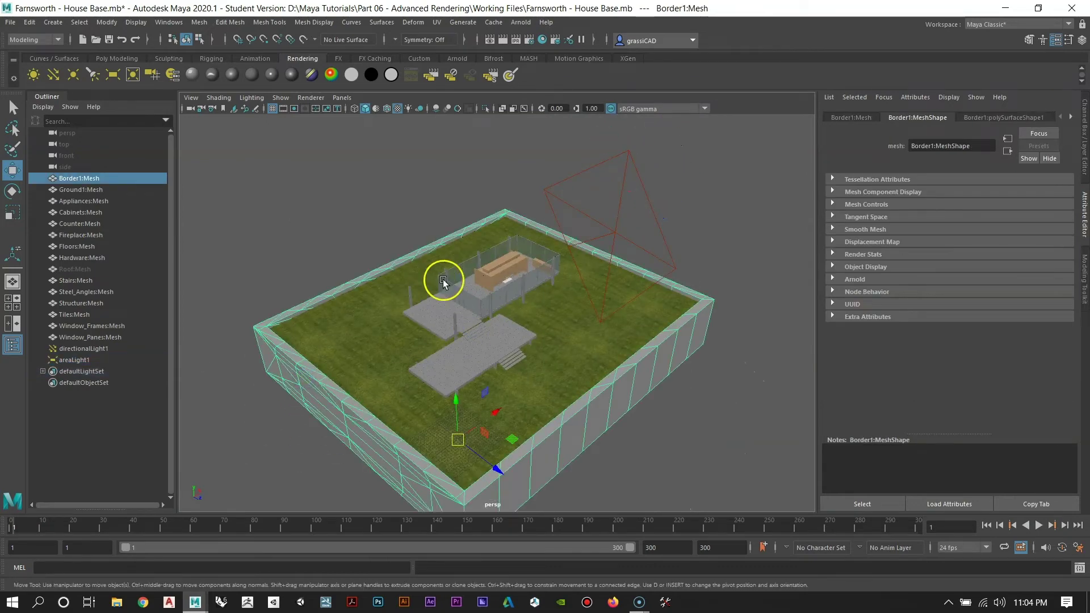
alt+right_drag(430, 289, 499, 250)
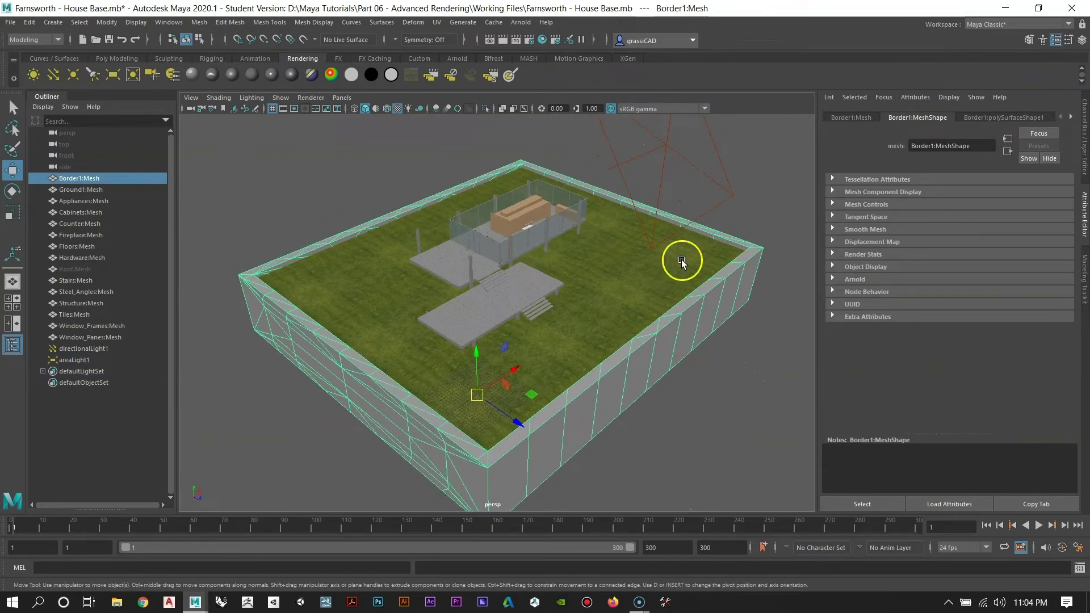
right_click(706, 291)
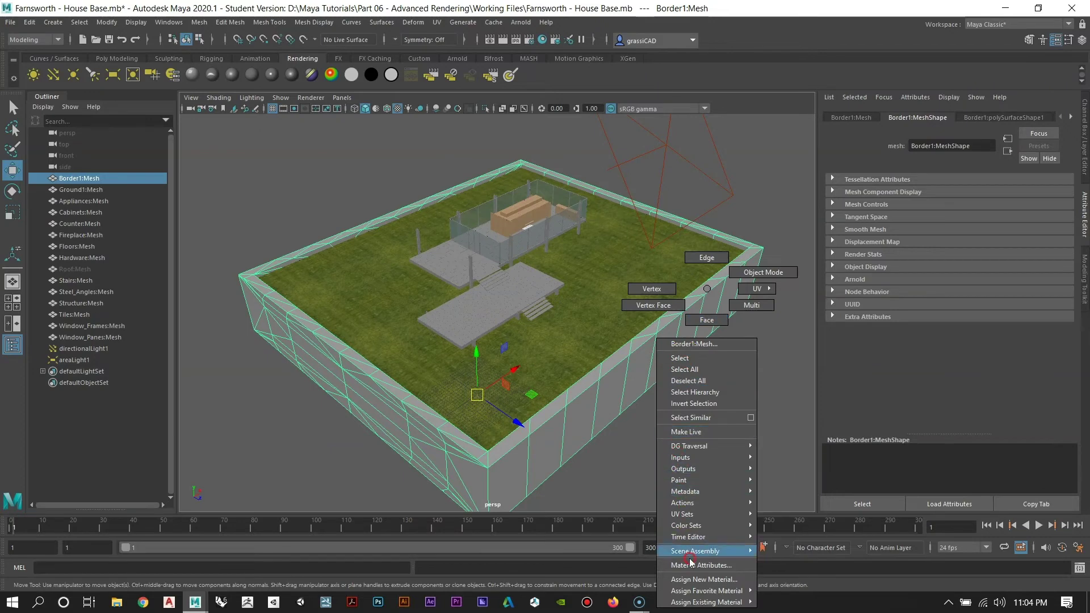
click(695, 579)
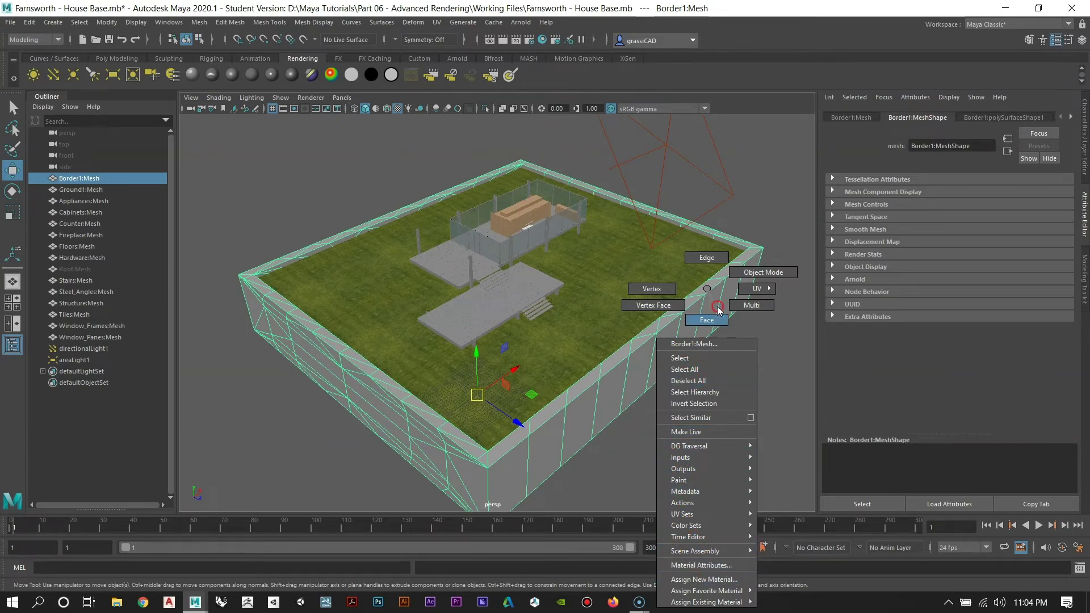
alt+right_drag(556, 326, 523, 304)
alt+drag(523, 305, 506, 364)
scroll(513, 347, up, 3)
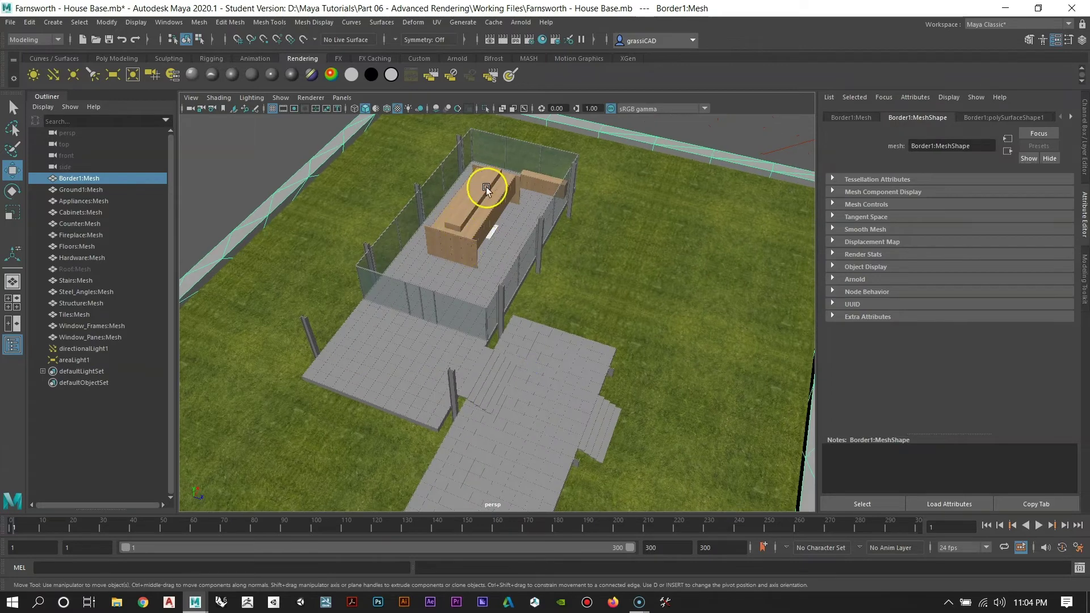
scroll(476, 227, down, 5)
alt+drag(498, 240, 745, 368)
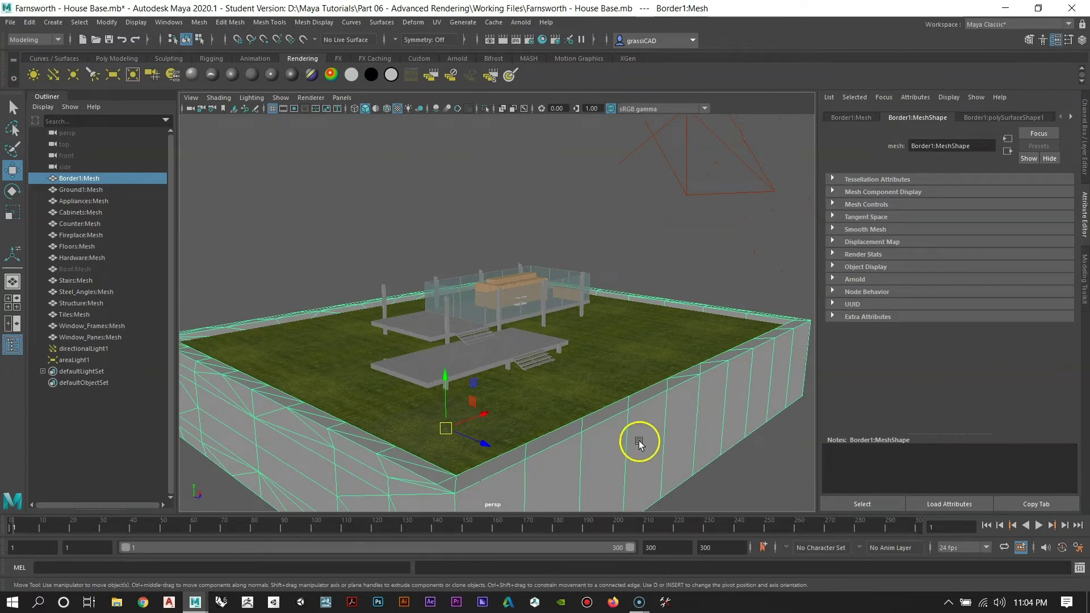
alt+drag(689, 431, 565, 389)
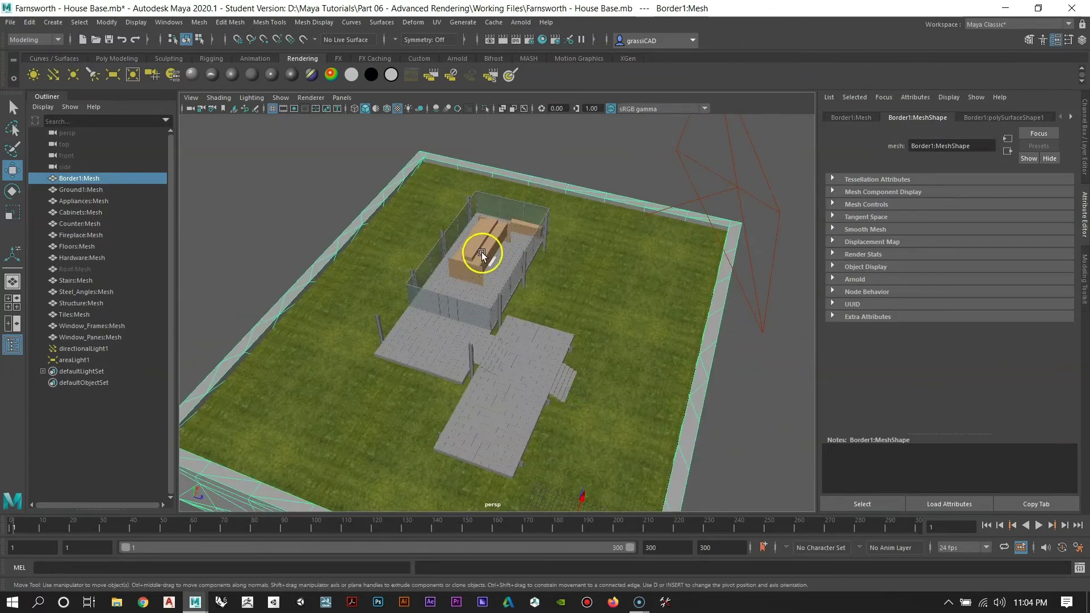
alt+drag(480, 258, 693, 366)
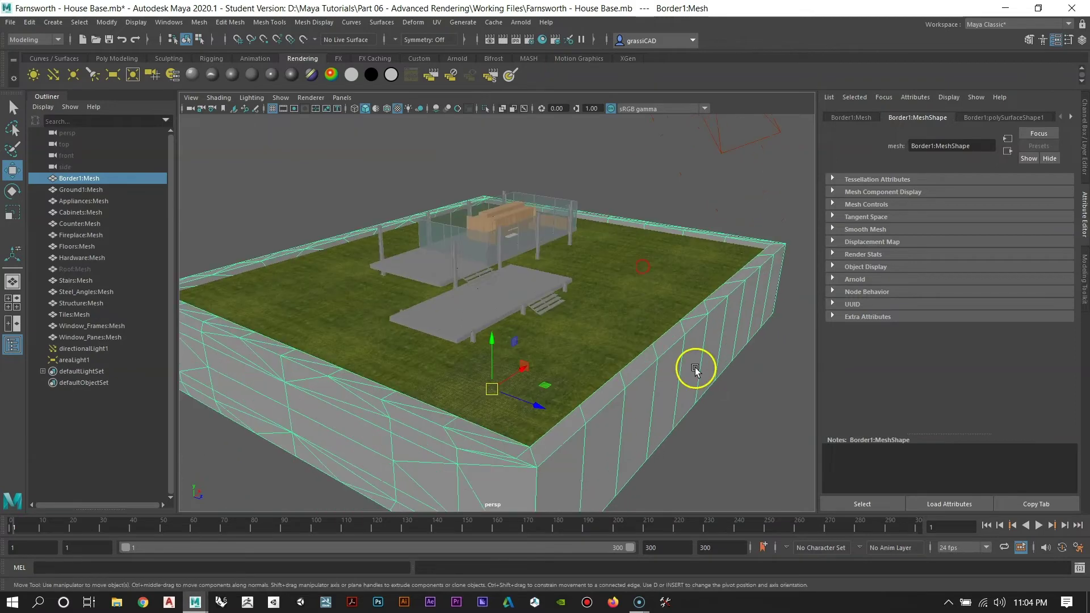
Step: Assign a new Blinn material to the Border1 mesh and map Seamless_wood_fine_sabbia_Texture.jpg to its Color as a file texture
right_drag(685, 357, 682, 579)
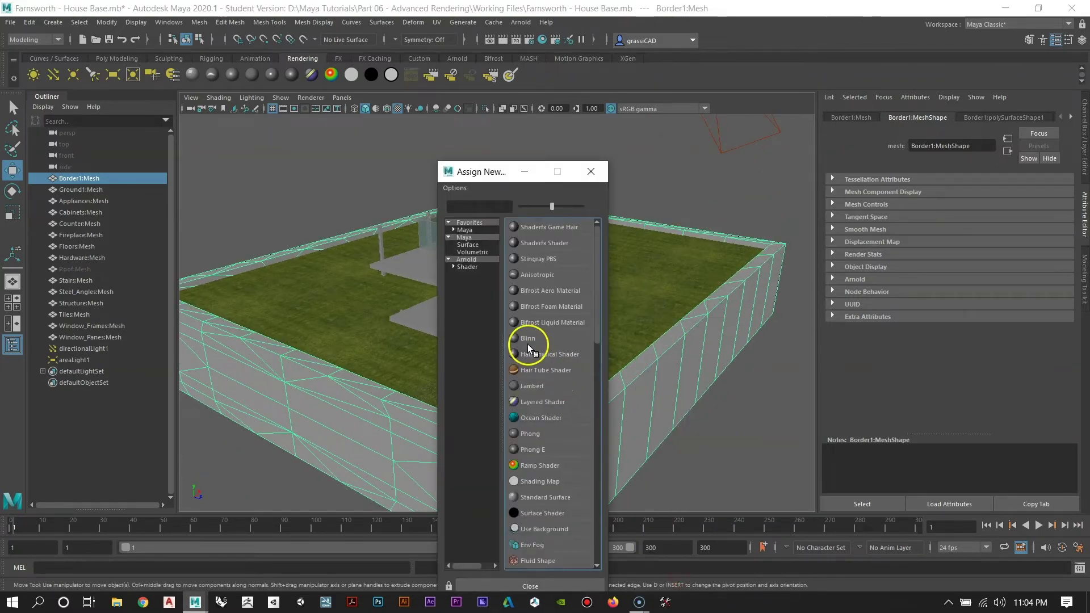
click(526, 338)
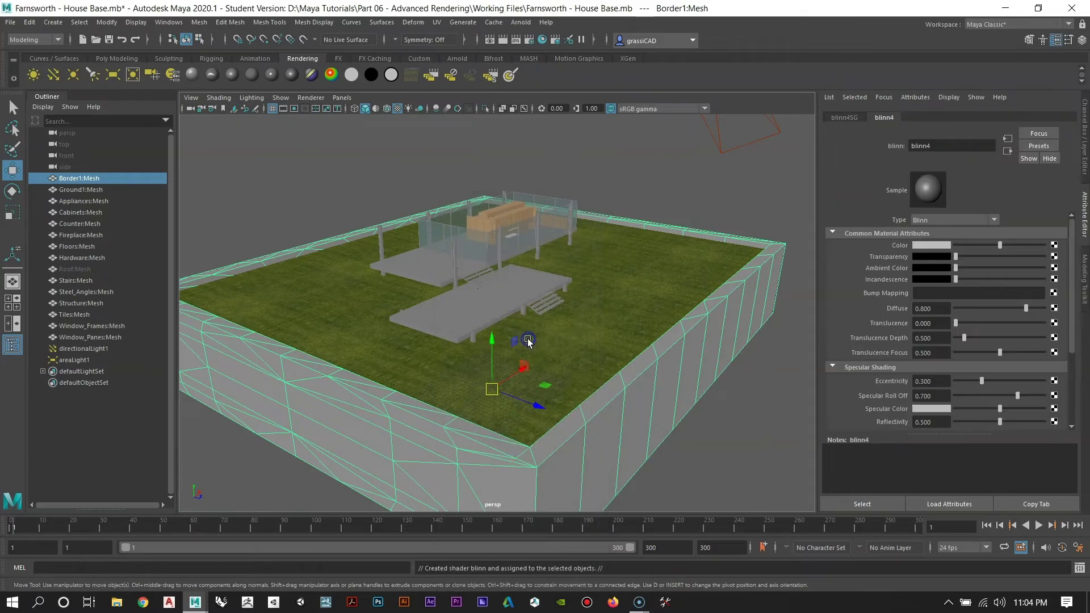
click(1054, 246)
click(432, 245)
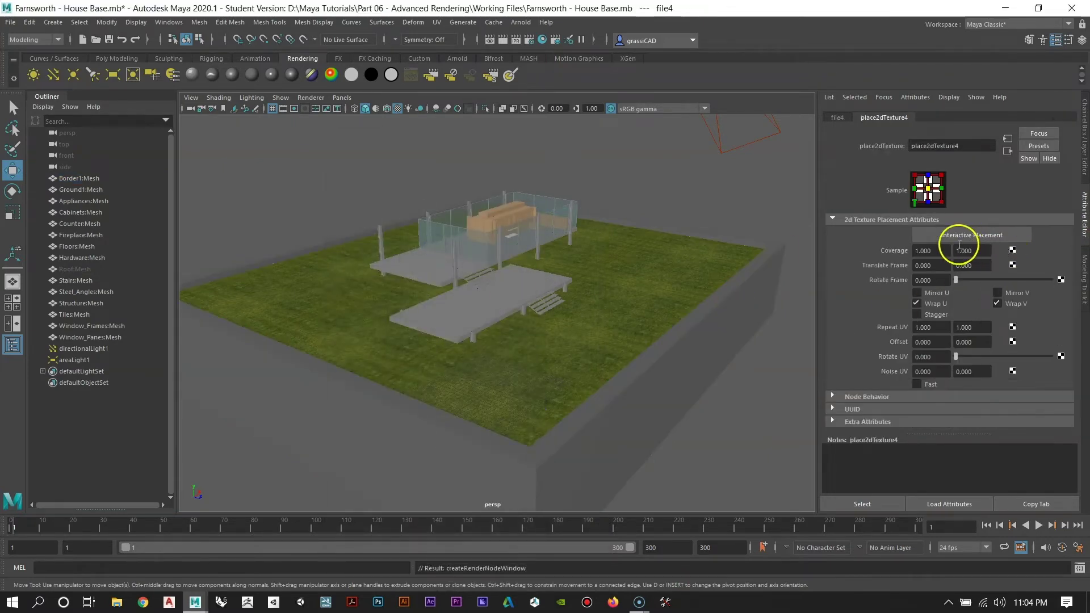
click(836, 117)
click(1056, 275)
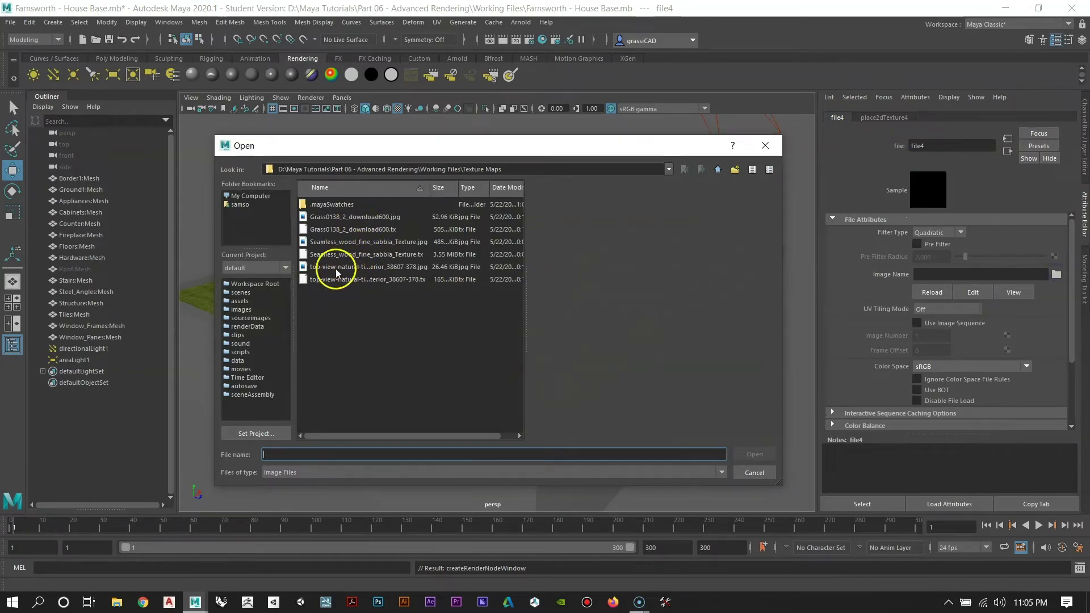
click(349, 255)
click(335, 244)
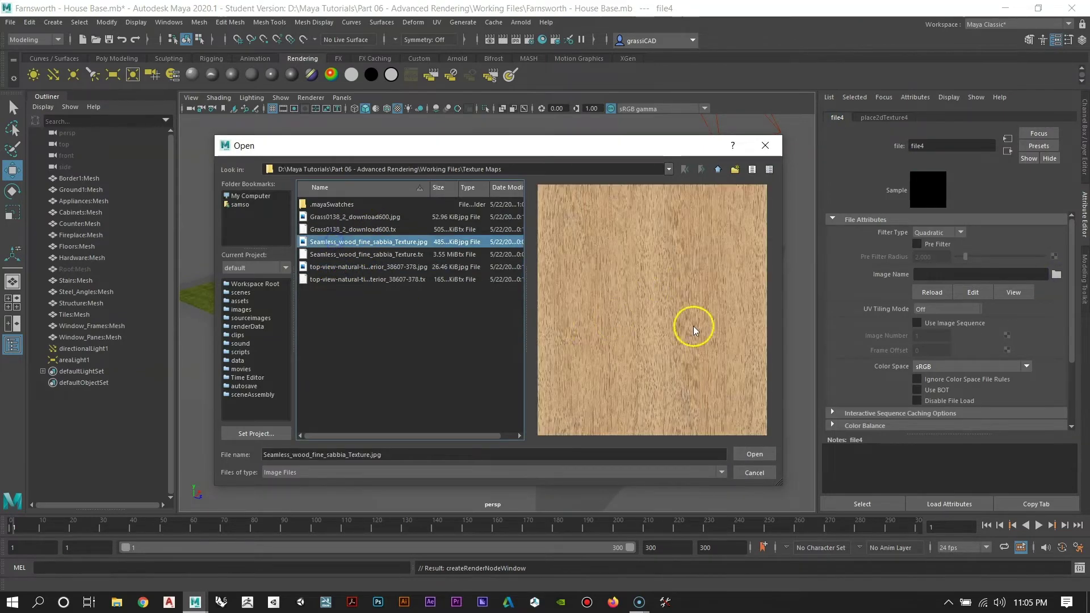
click(751, 455)
Step: Apply automatic UV mapping to the Border1 mesh and return to object selection
click(663, 386)
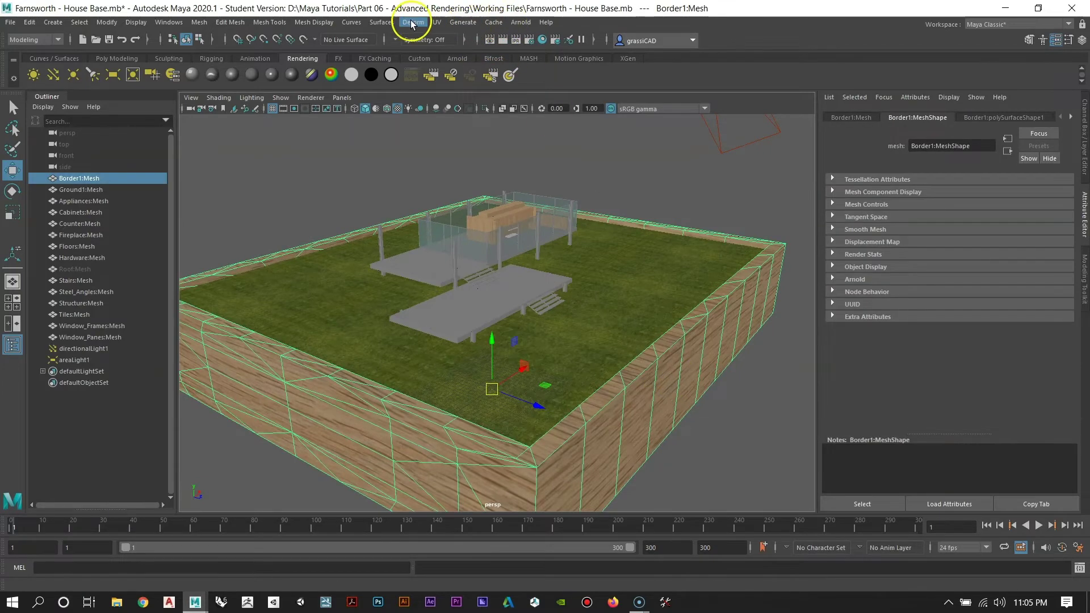
click(437, 22)
click(459, 95)
right_drag(698, 306, 713, 267)
click(705, 361)
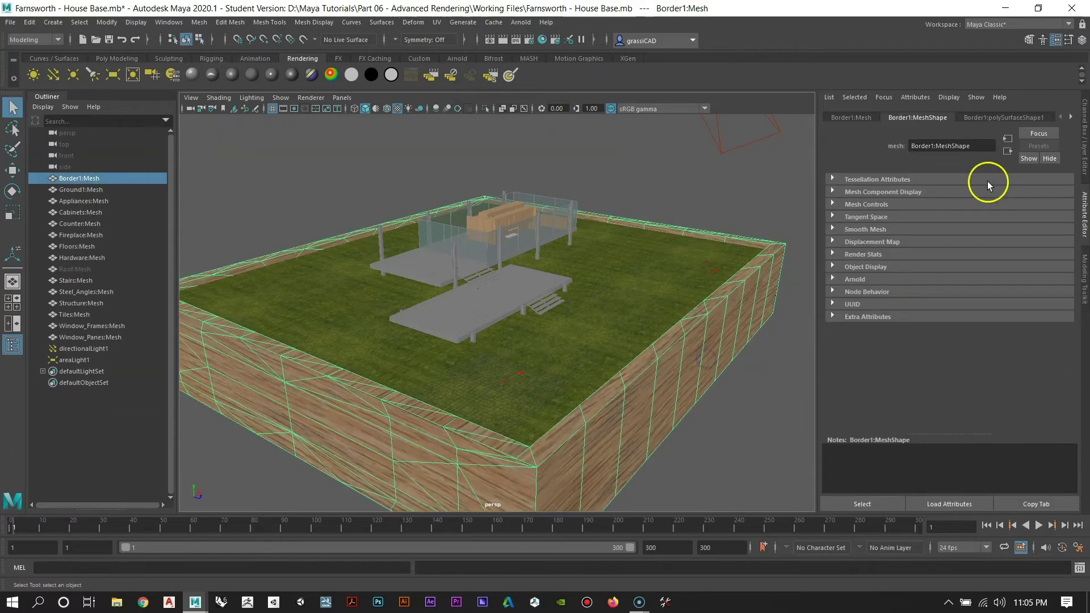
Step: Set the Diffuse of the border's wood Blinn material to 1
click(1071, 117)
click(1072, 117)
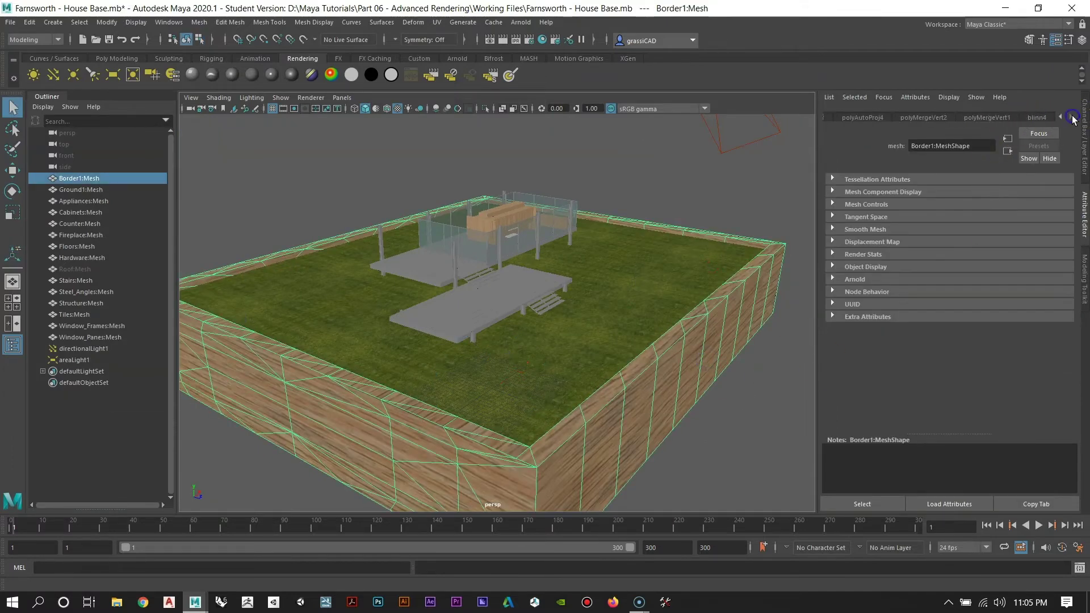
click(1038, 118)
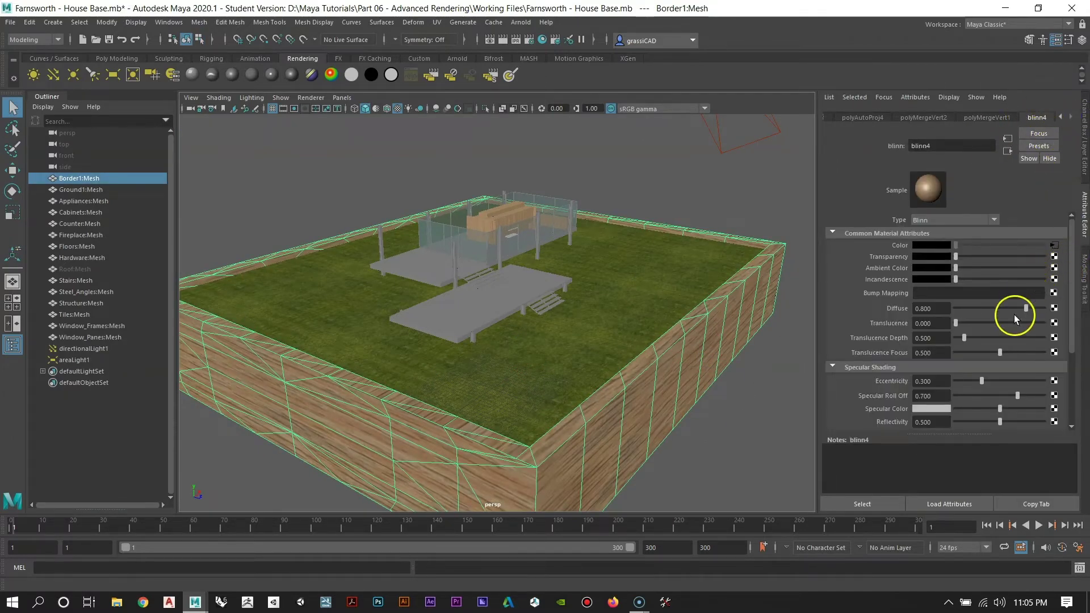
drag(1026, 311, 1060, 309)
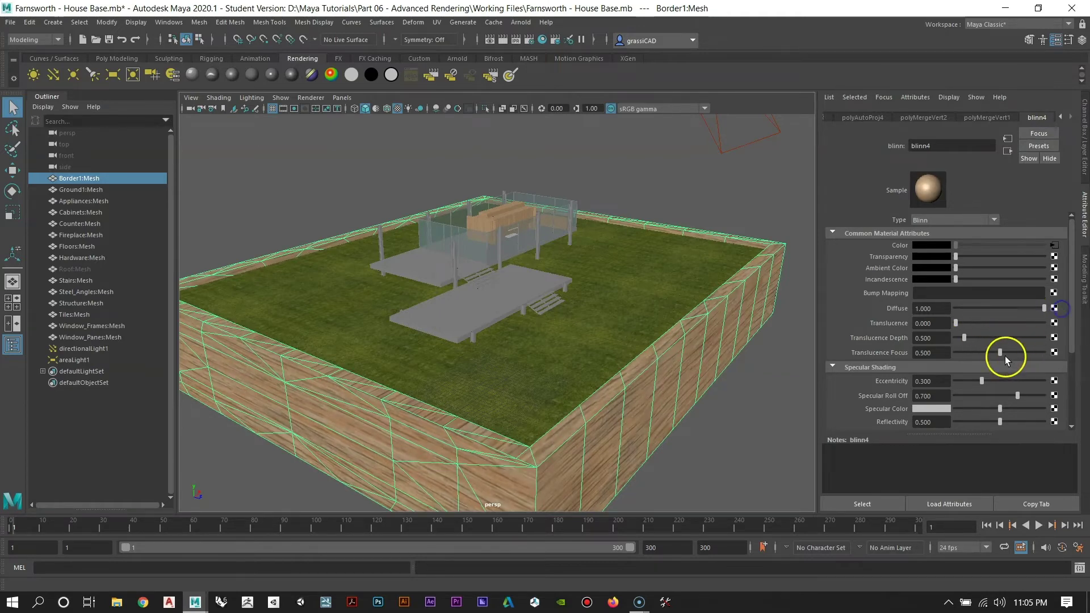
drag(998, 352, 979, 356)
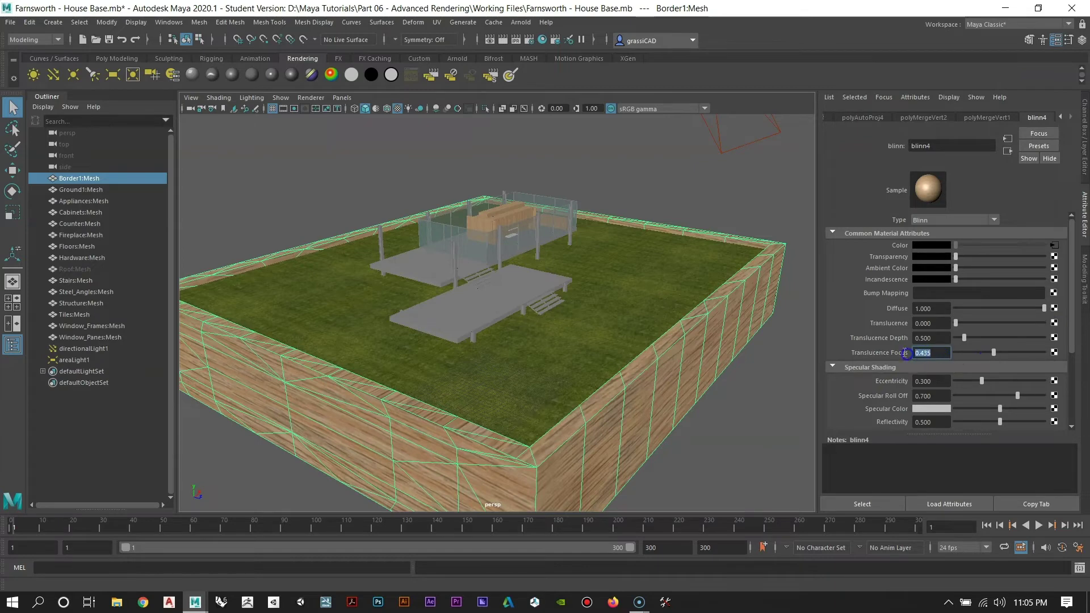
text(.5)
key(Return)
Step: Set the Reflectivity of the border's wood Blinn material to 0.25
click(930, 422)
text(.25)
key(Return)
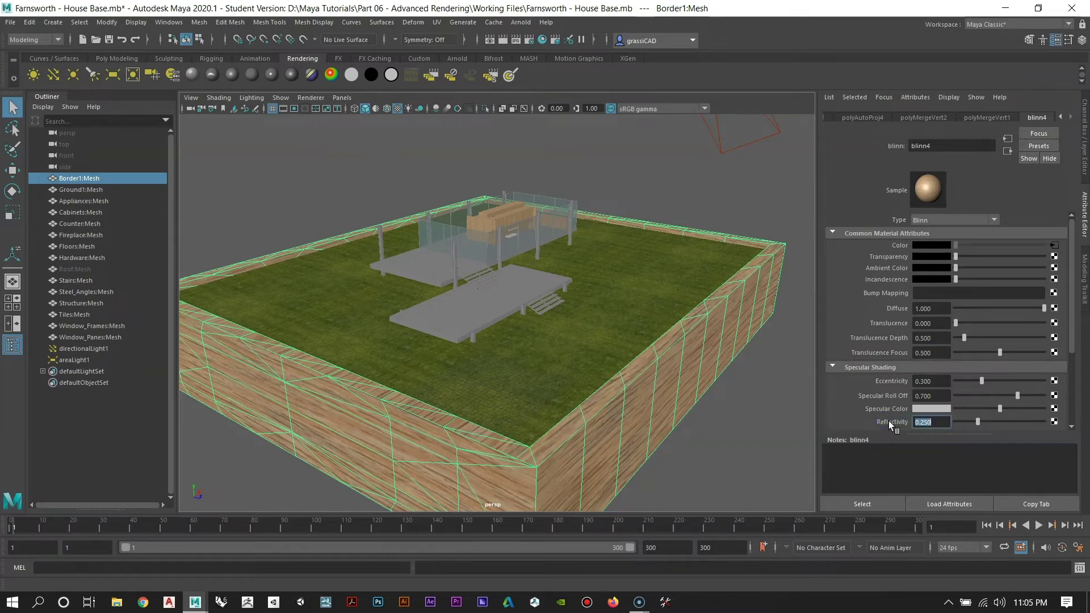
Step: Adjust the Repeat UV of the border's wood texture placement, setting the U repeat to 10
alt+drag(615, 239, 628, 286)
alt+drag(623, 248, 666, 253)
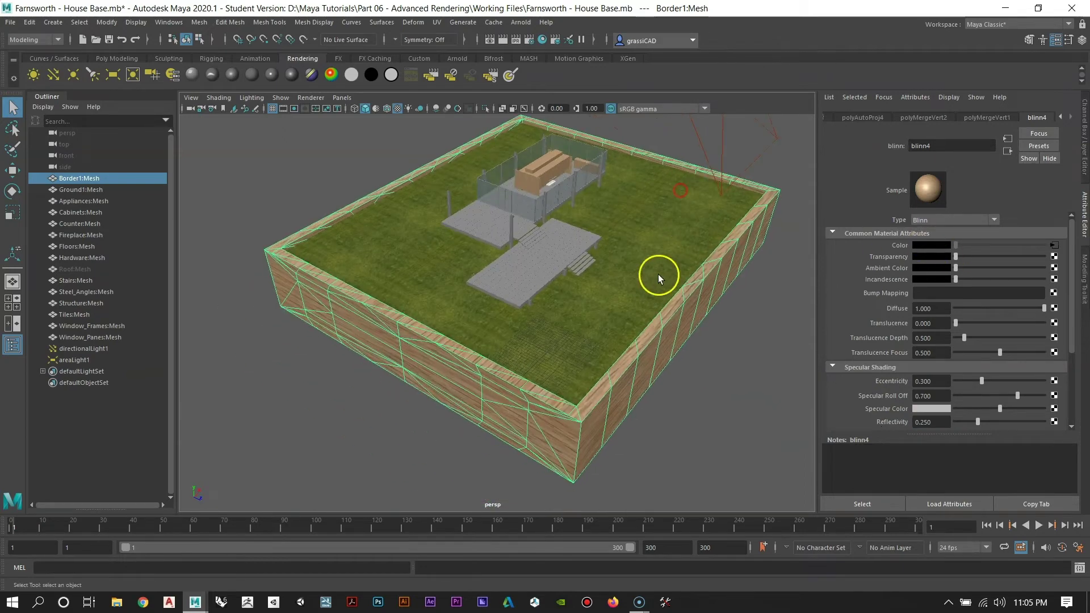
alt+right_drag(666, 253, 682, 386)
click(1054, 245)
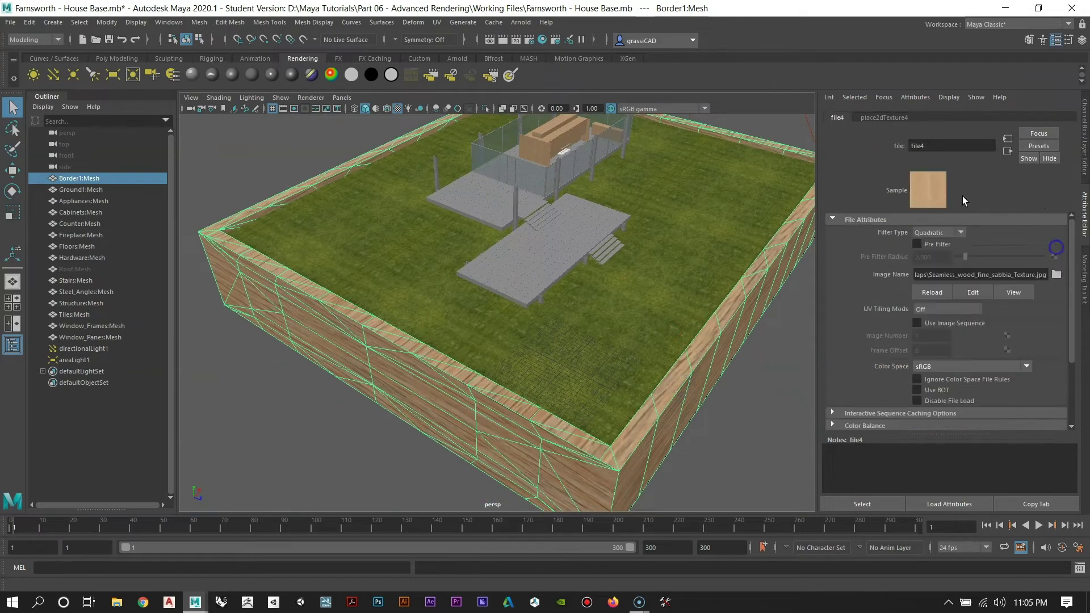
click(890, 116)
alt+drag(567, 364, 554, 303)
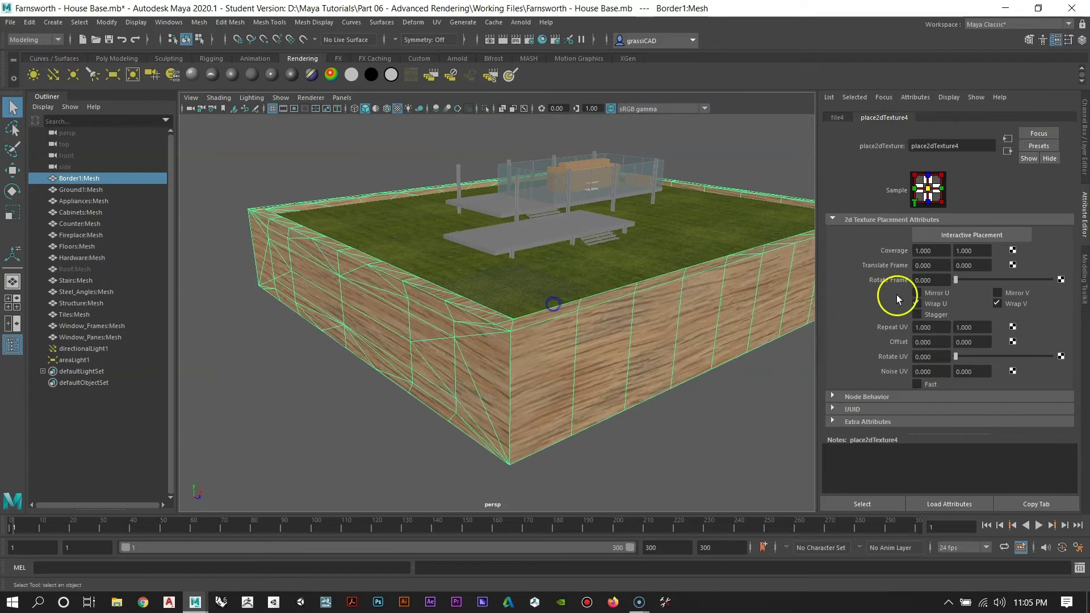
click(925, 327)
text(10)
key(Return)
click(975, 327)
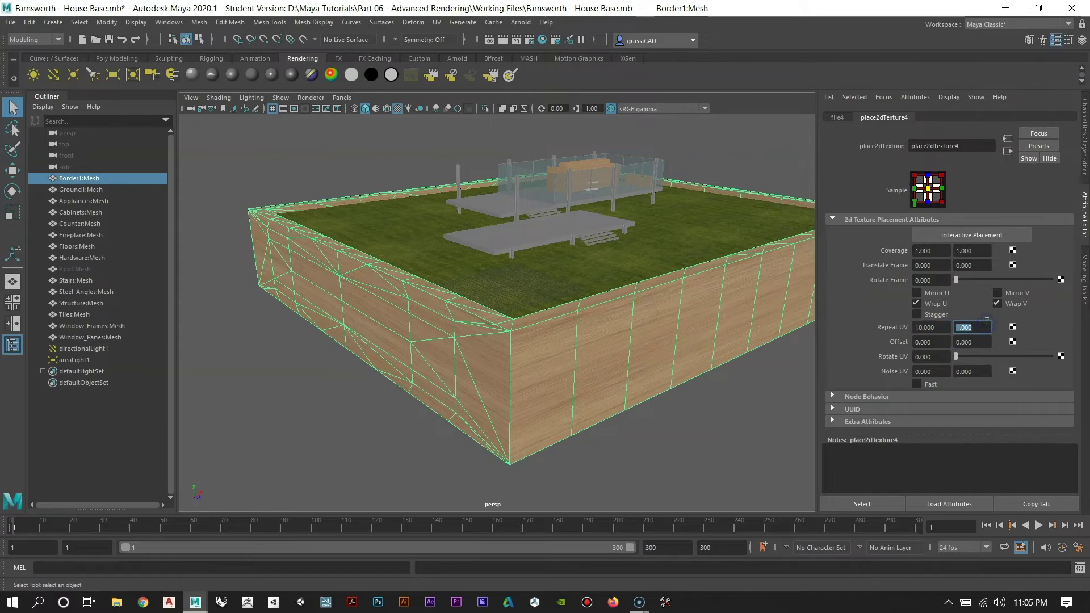
click(604, 455)
alt+drag(604, 454, 465, 277)
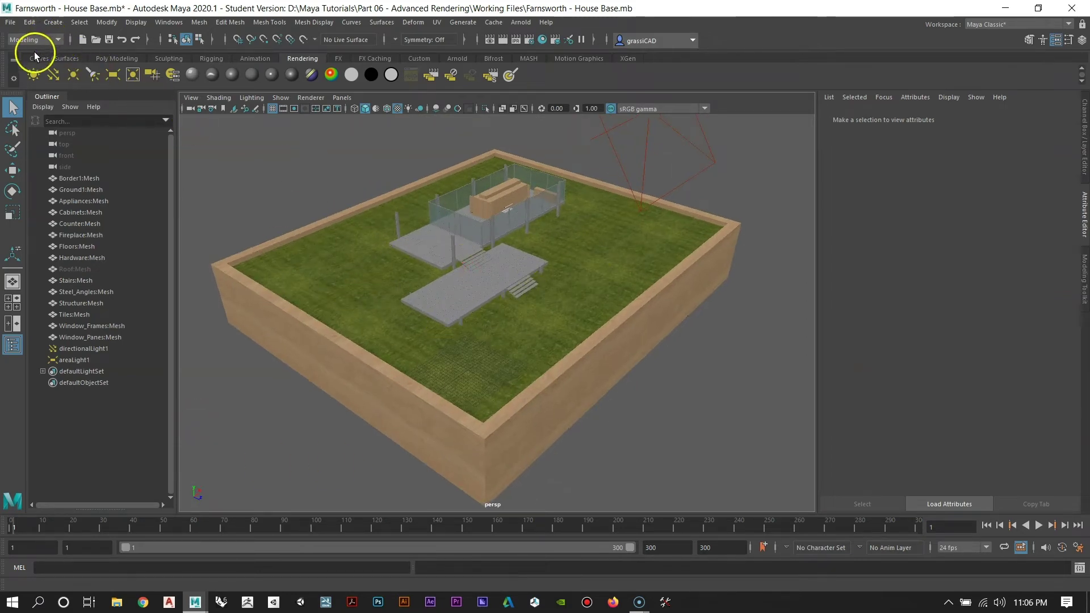
Step: Create a Camera and Aim with Orthographic enabled and an orthographic width of 30
click(52, 22)
mouse_move(84, 96)
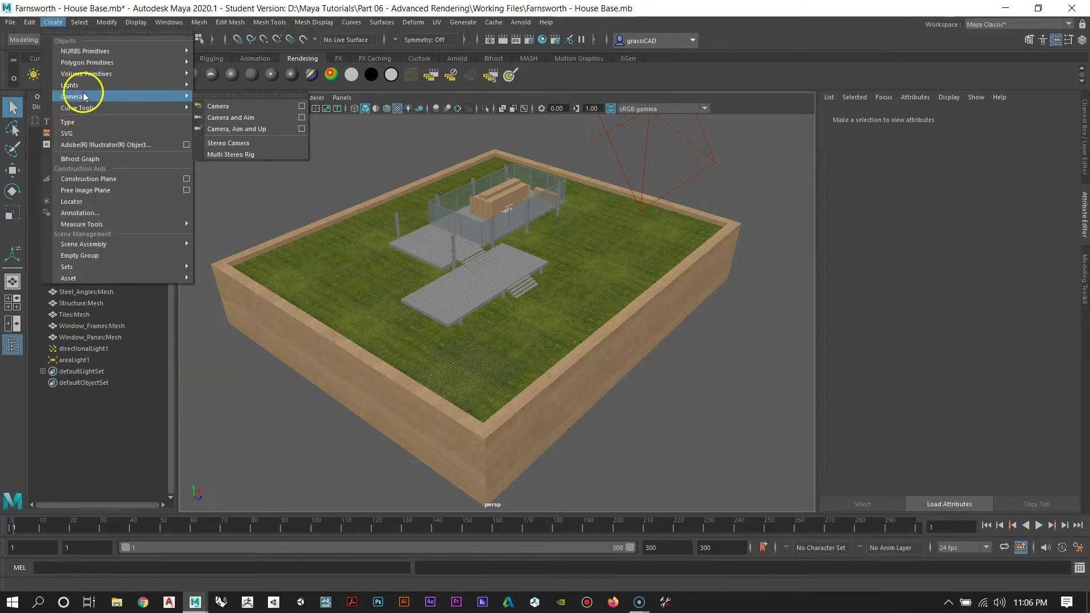
click(302, 117)
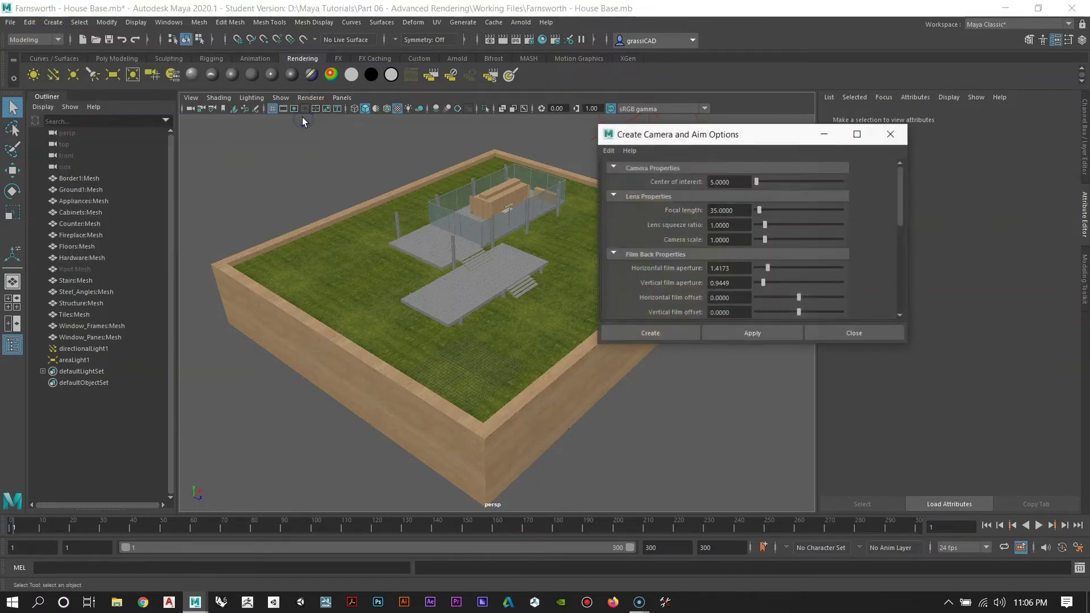
drag(902, 182, 908, 282)
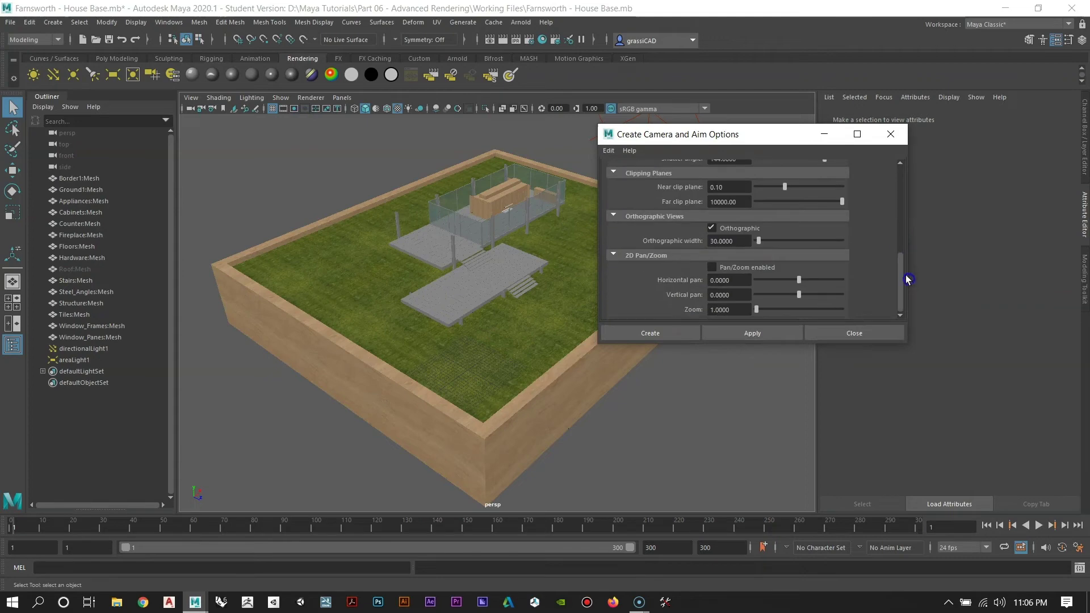
click(651, 333)
Step: Move camera1 up and away from the grid origin, and place camera1_aim at the house between the two platforms
scroll(685, 388, down, 5)
click(562, 289)
alt+drag(599, 335, 608, 295)
key(w)
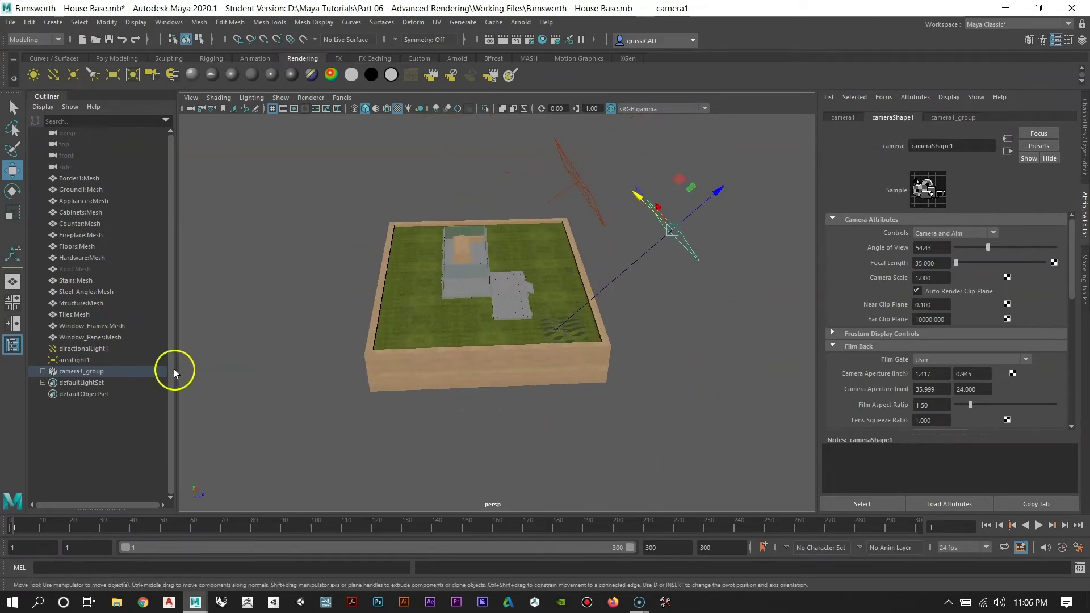
click(42, 370)
click(94, 393)
mouse_move(410, 332)
alt+mouse_down()
mouse_move(596, 311)
mouse_move(506, 243)
mouse_move(559, 260)
mouse_move(510, 273)
mouse_move(408, 335)
alt+mouse_up()
alt+drag(564, 334, 648, 192)
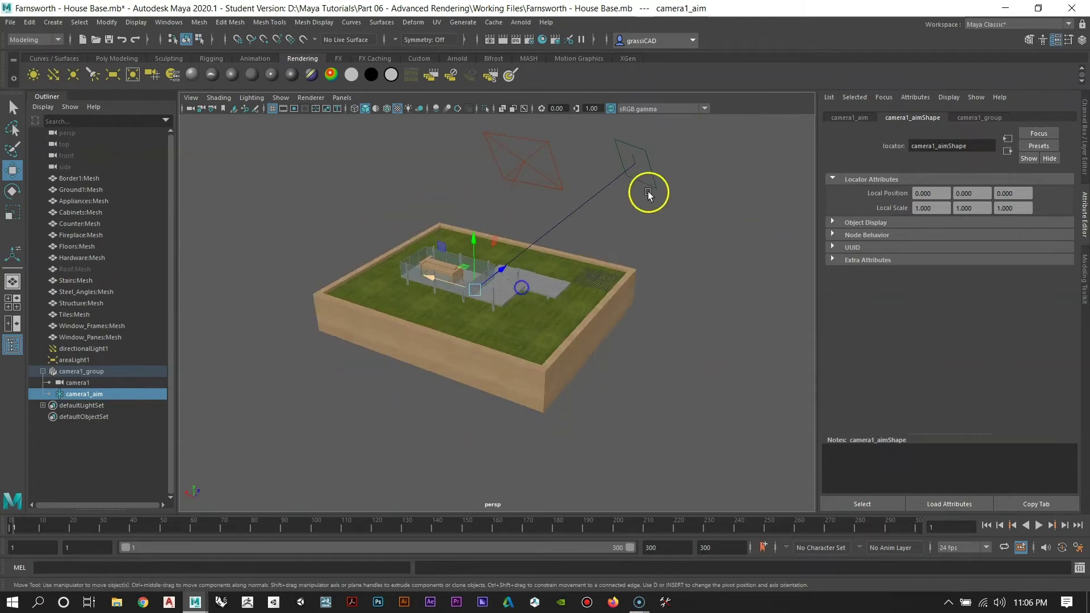
Step: Select camera1 and show its view in place of the side view, textured and without wireframe on shaded
click(655, 182)
alt+drag(709, 173, 545, 295)
key(space)
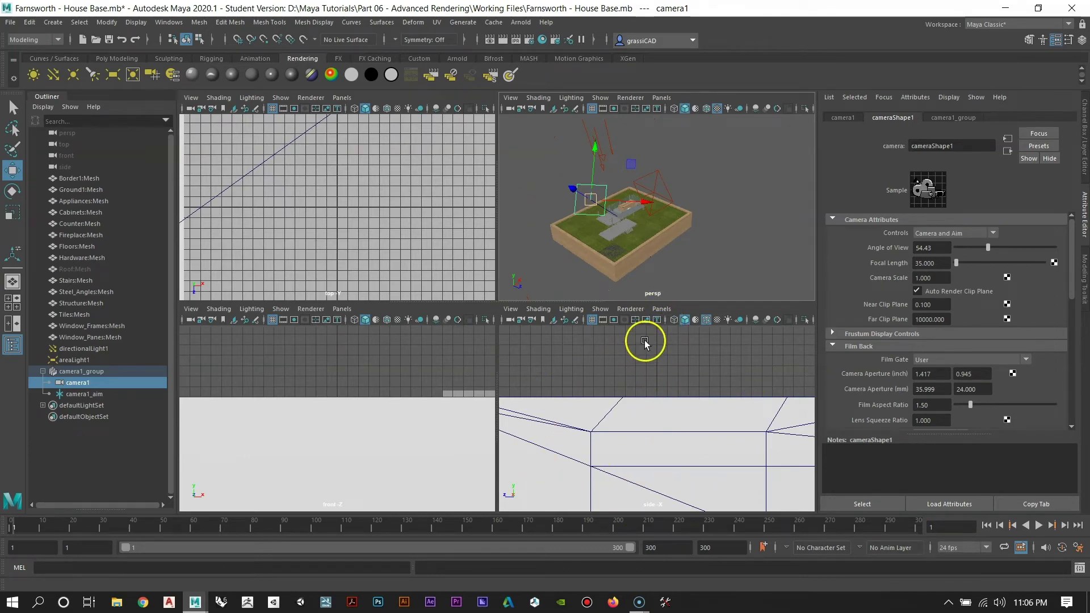
click(658, 310)
mouse_move(704, 343)
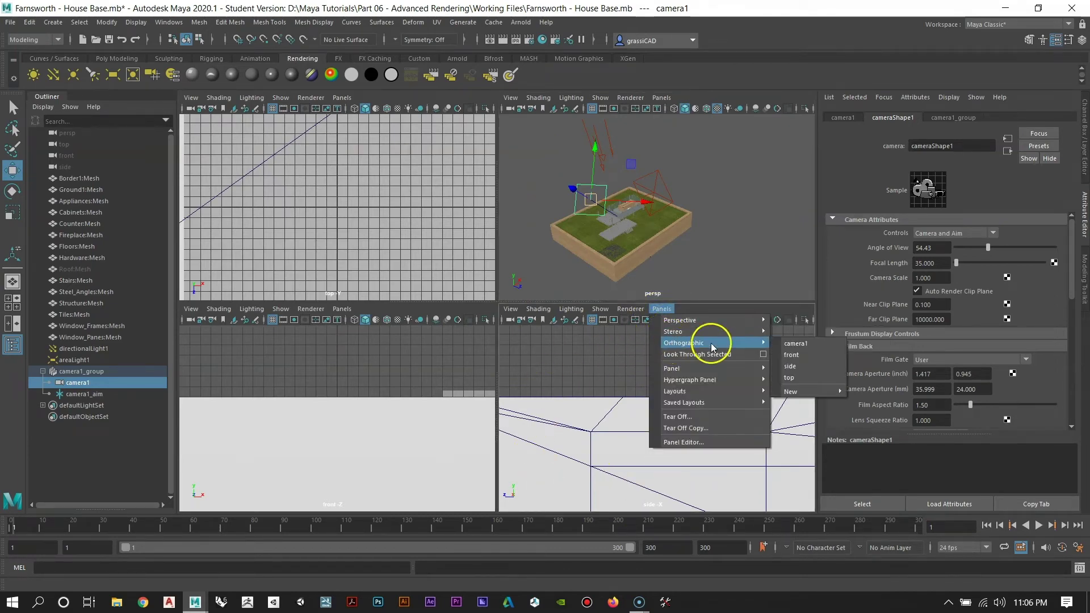
click(791, 344)
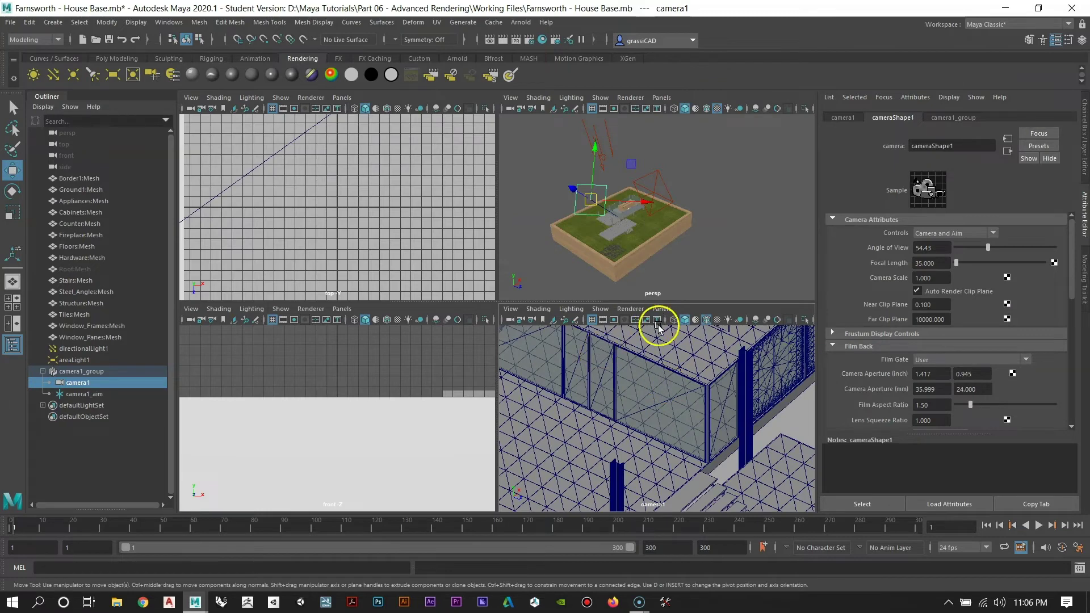
click(707, 320)
click(717, 320)
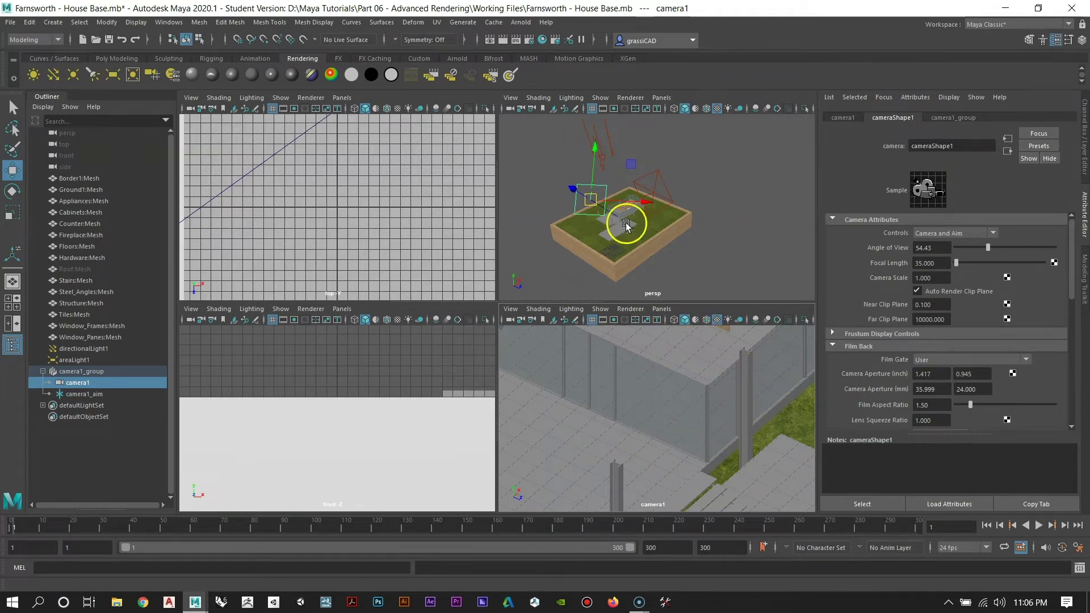
Step: Set the Orthographic Width of camera1 to 150
drag(1068, 230, 1078, 374)
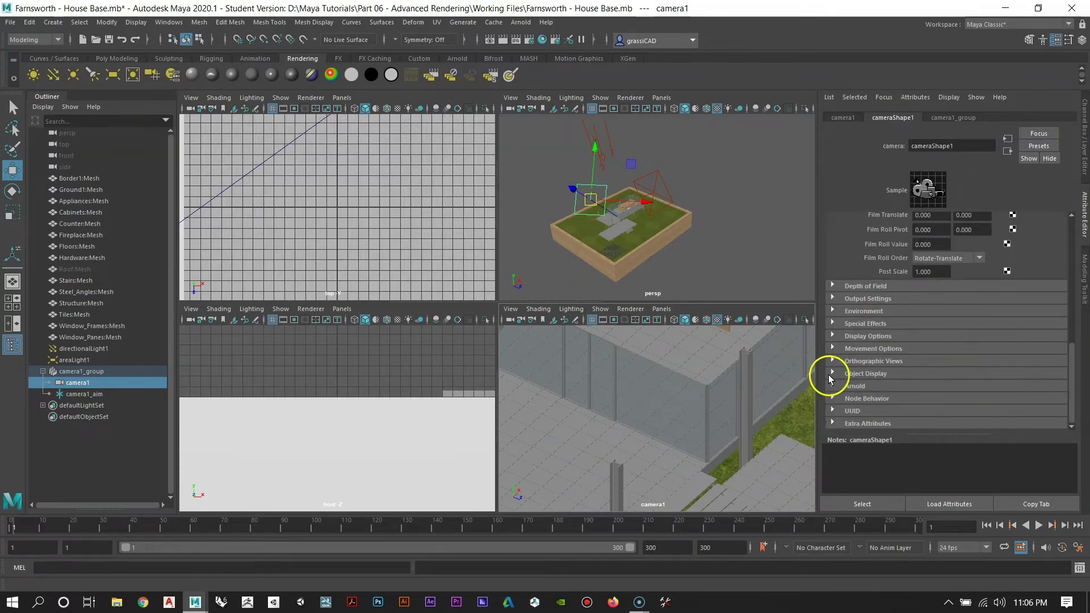
click(833, 361)
double_click(929, 385)
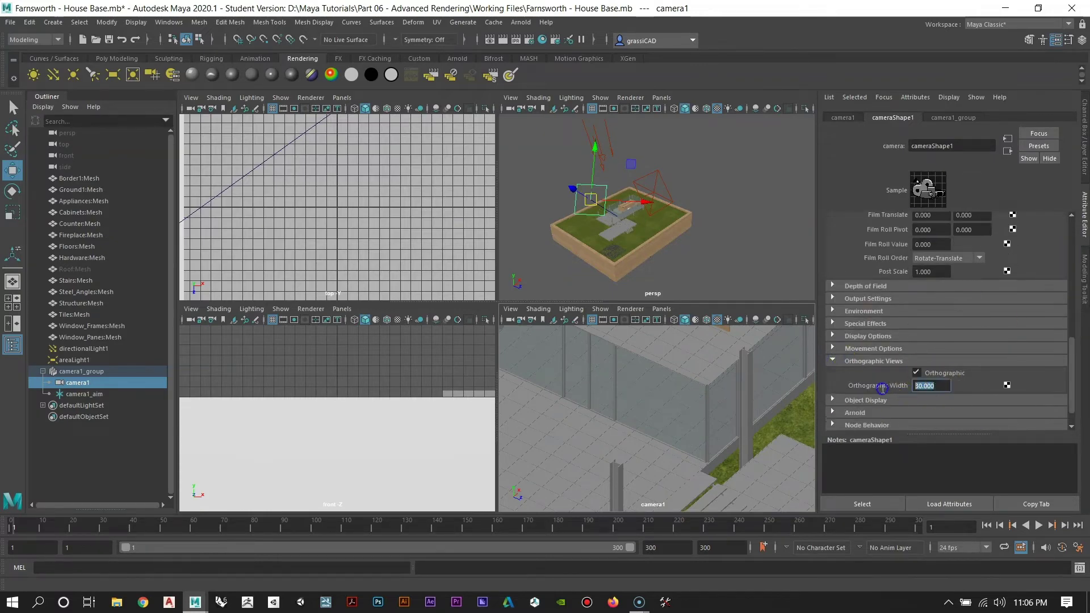
text(150)
key(Return)
click(548, 422)
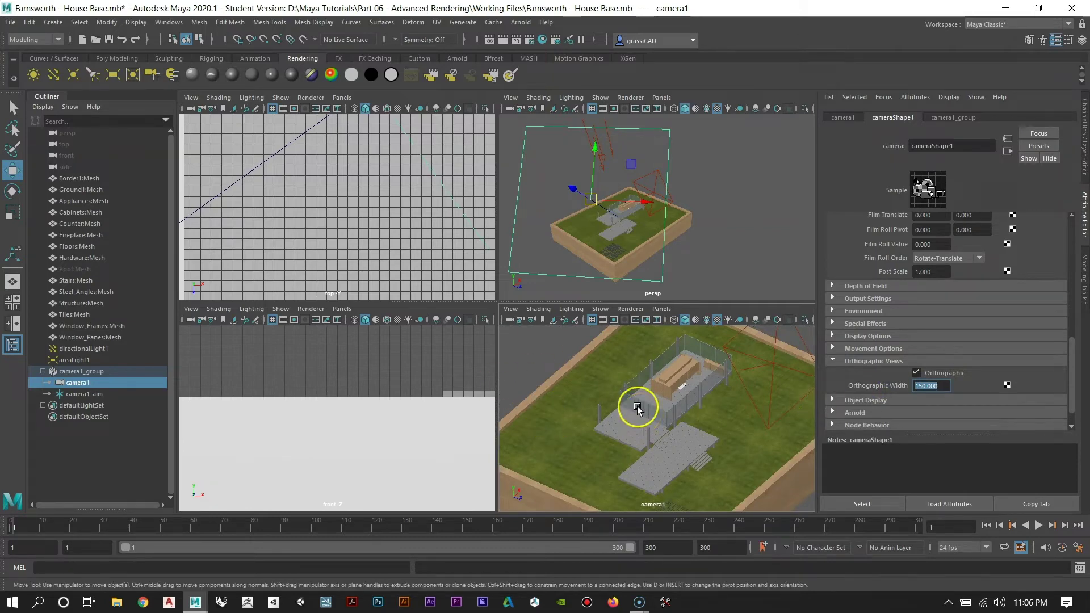
Step: Display the resolution gate in the camera1 view and return to the four-view layout
click(534, 348)
key(space)
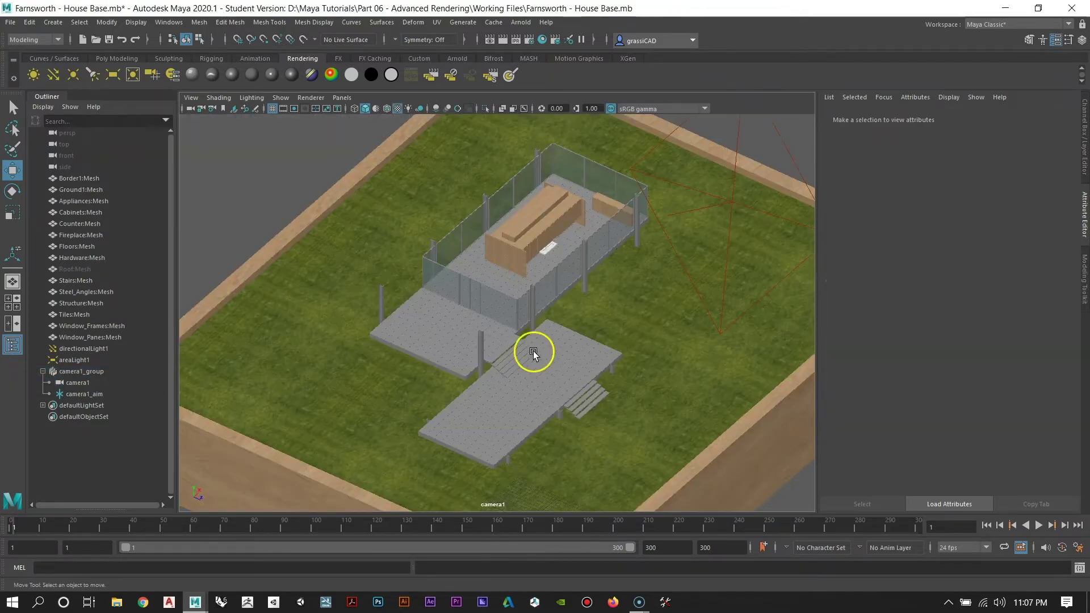
click(294, 108)
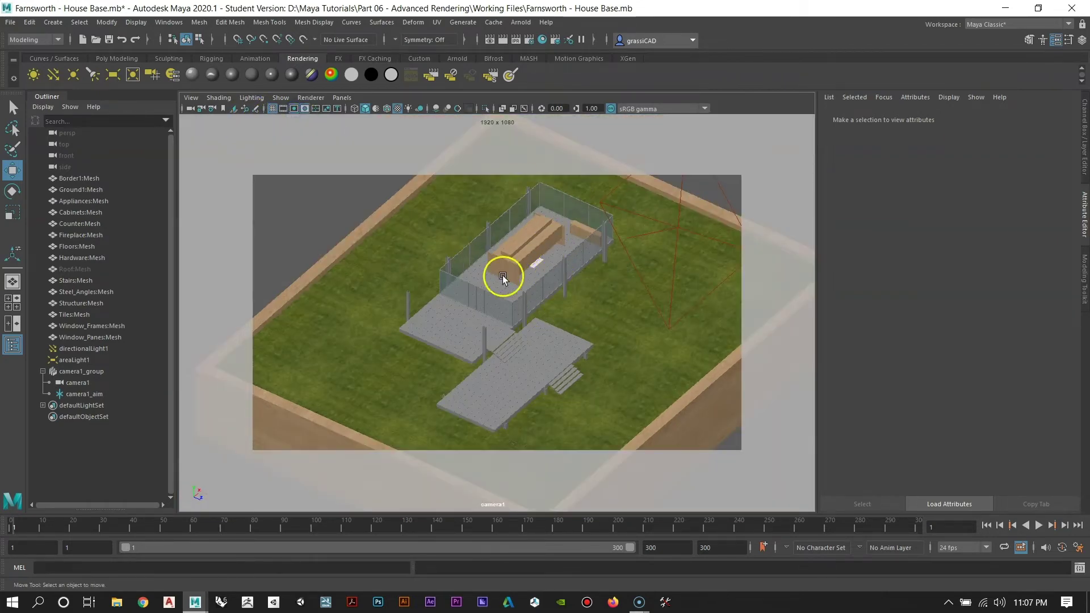
key(space)
Step: Lower camera1 to a height of about 76.7 cm and raise camera1_aim to about 5.5 cm to reframe the house
alt+drag(623, 200, 666, 219)
click(649, 205)
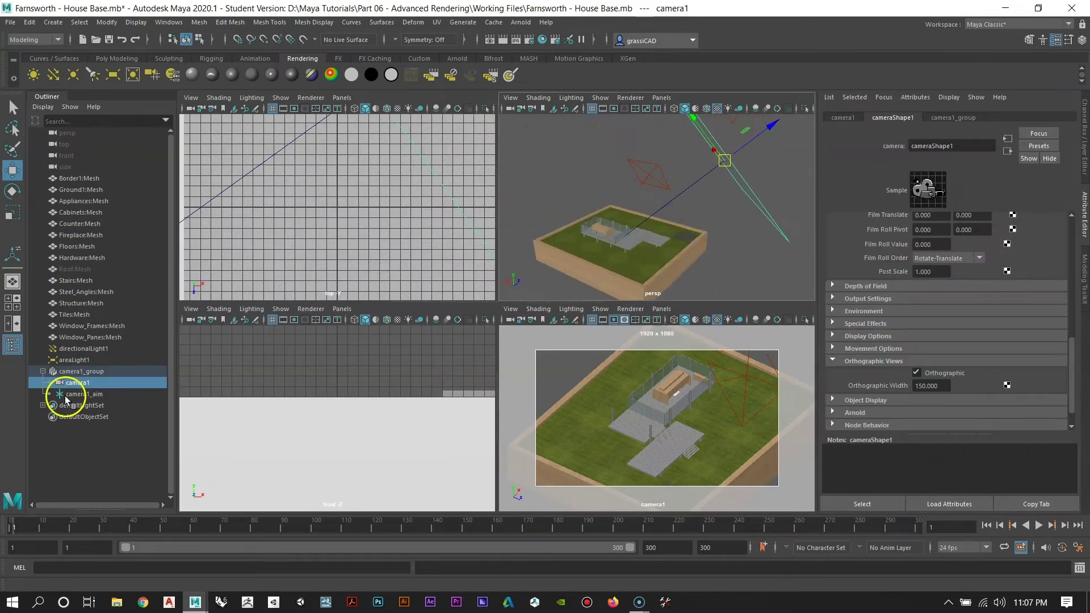
click(69, 394)
click(615, 189)
drag(615, 189, 614, 189)
click(706, 158)
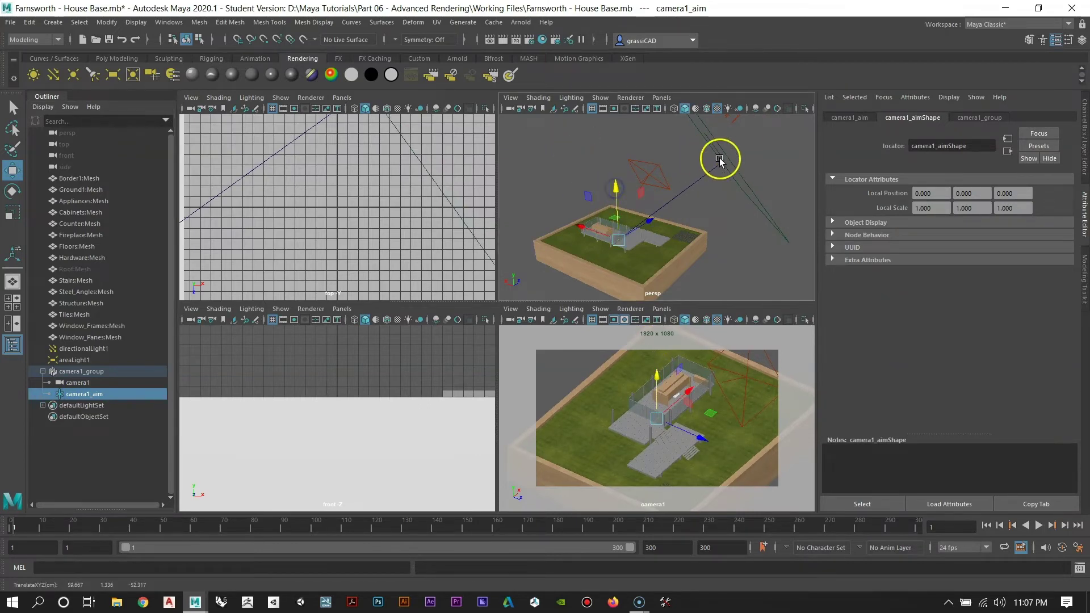
alt+drag(698, 213, 662, 165)
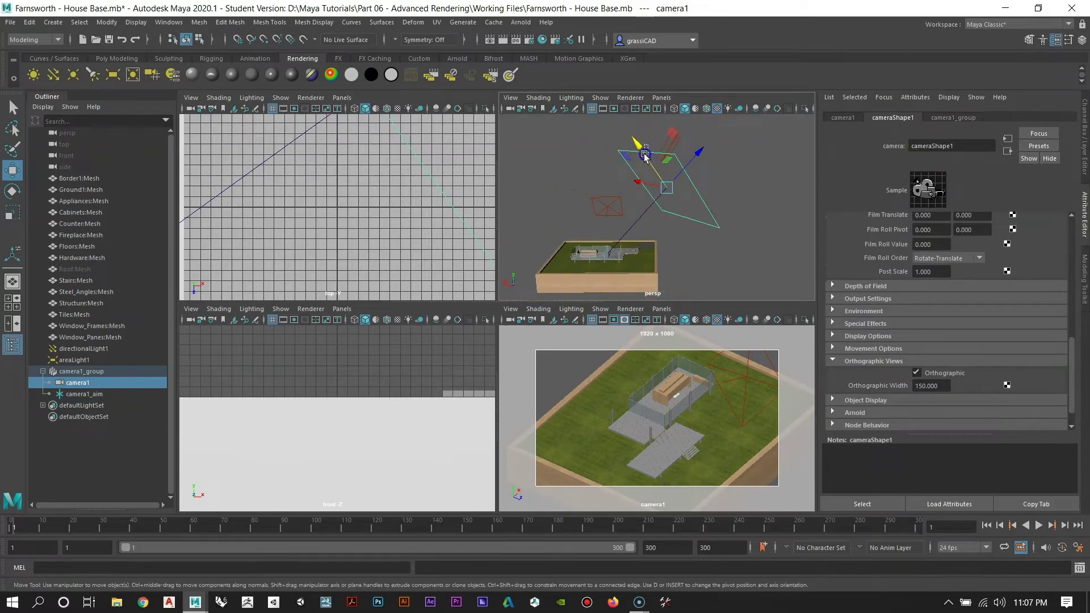
drag(665, 179, 643, 204)
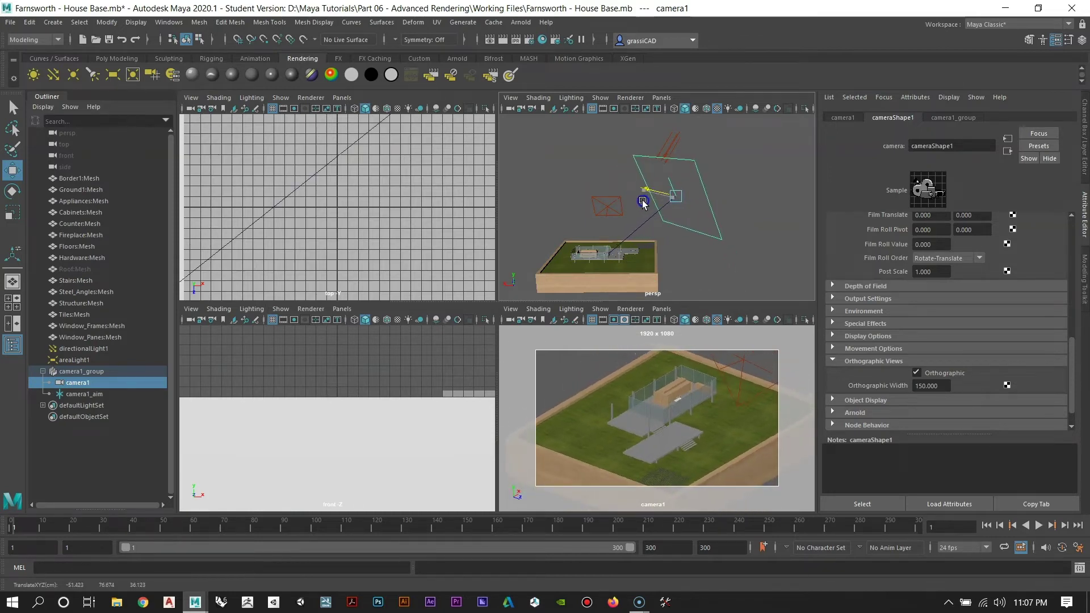
click(84, 394)
drag(606, 210, 603, 206)
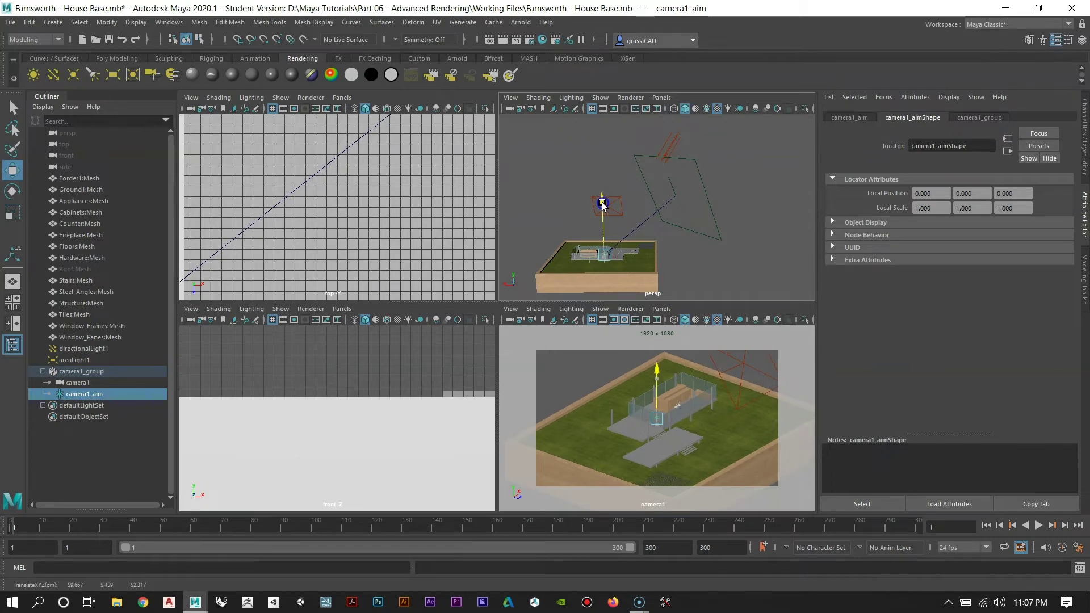
Step: Maximize the camera1 view and render it with Arnold at 1920 x 1080
key(space)
click(588, 189)
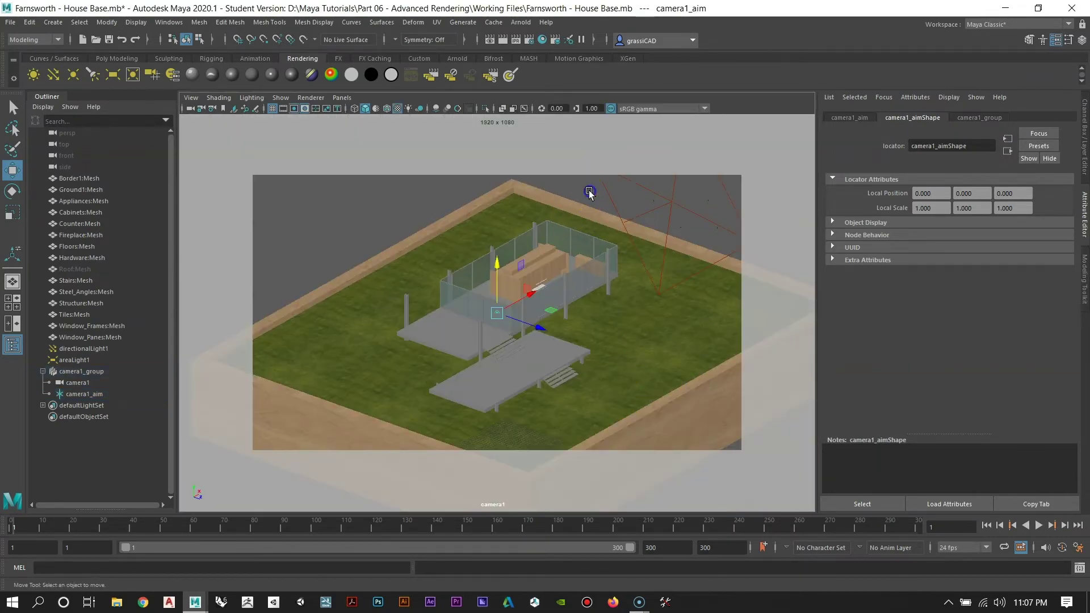
click(503, 41)
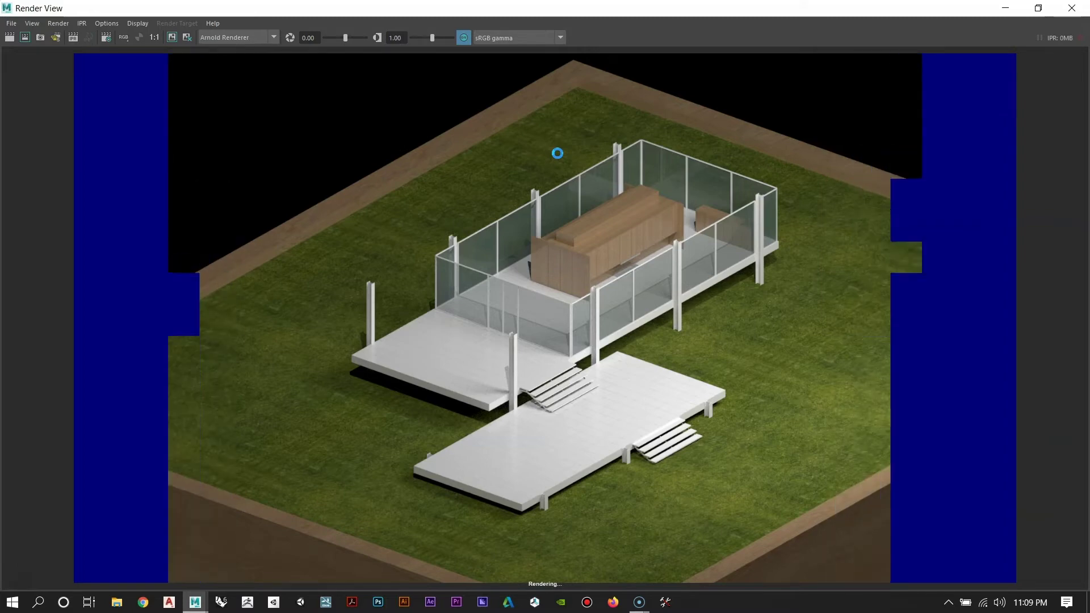
click(532, 117)
click(790, 344)
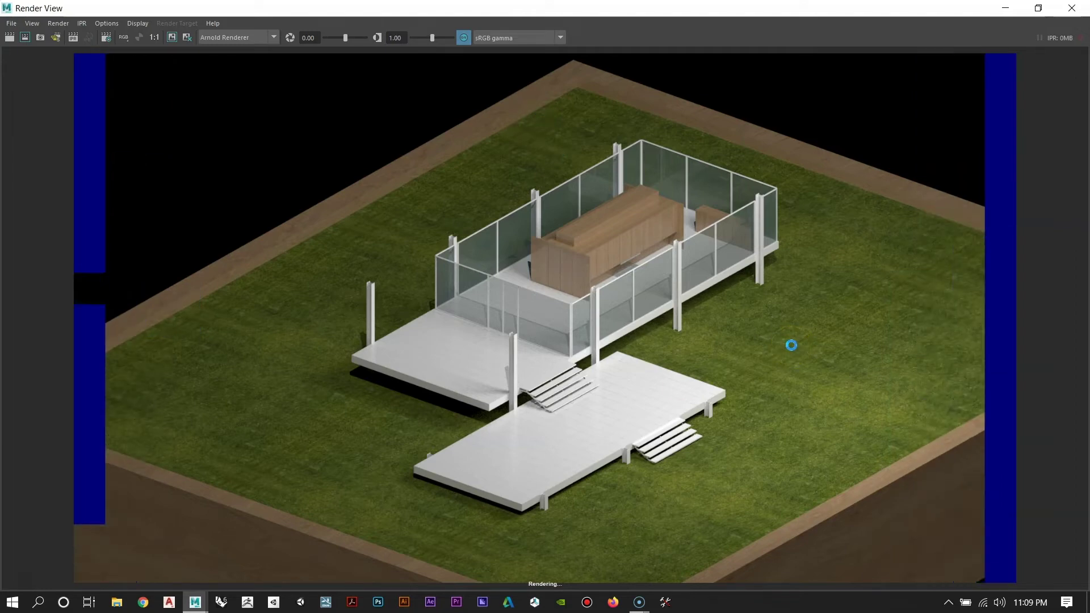
click(790, 345)
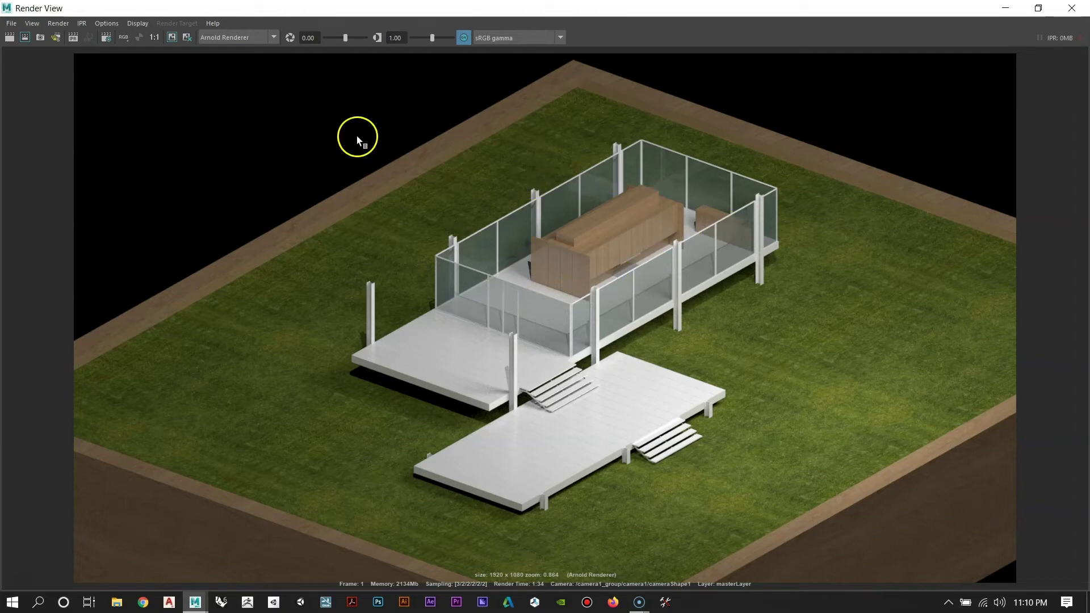
Step: Save the rendered image as a PNG named Color Rendering in D:\Maya Tutorials\Part 06 - Advanced Rendering
click(11, 24)
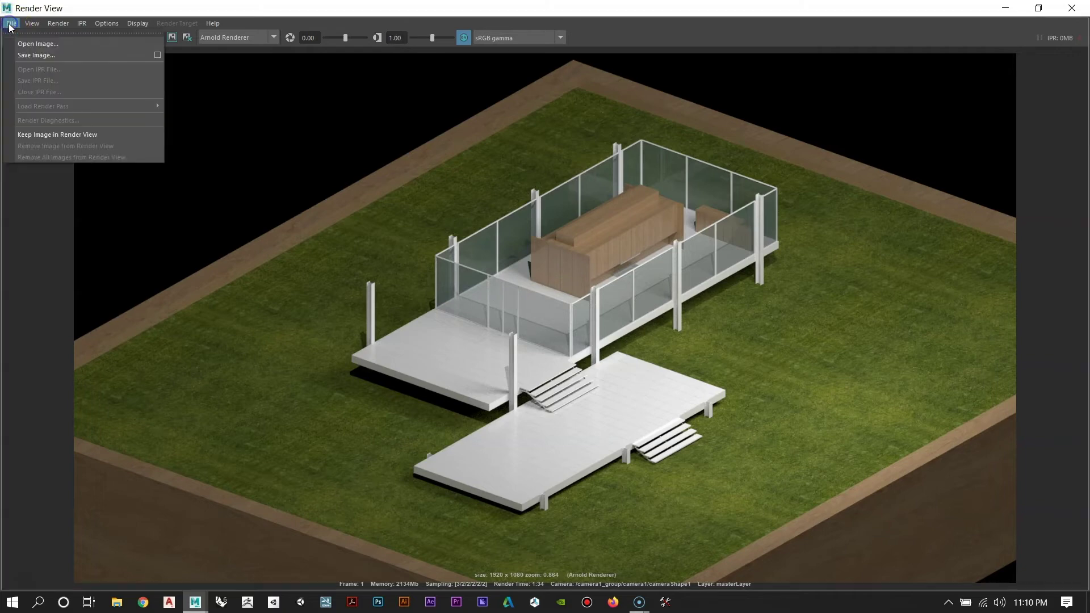
click(30, 55)
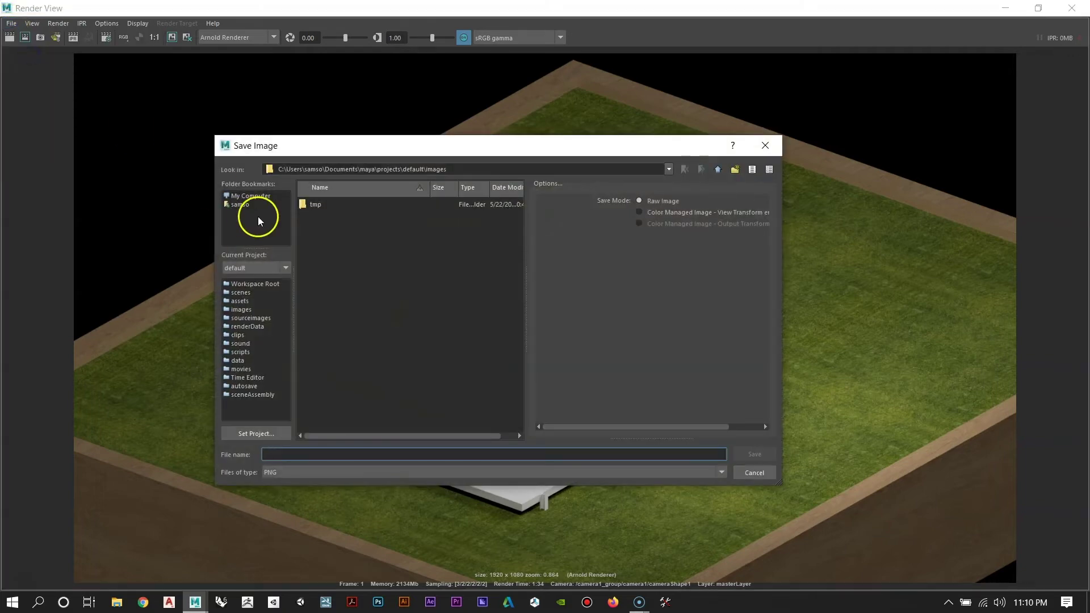
click(245, 195)
double_click(325, 229)
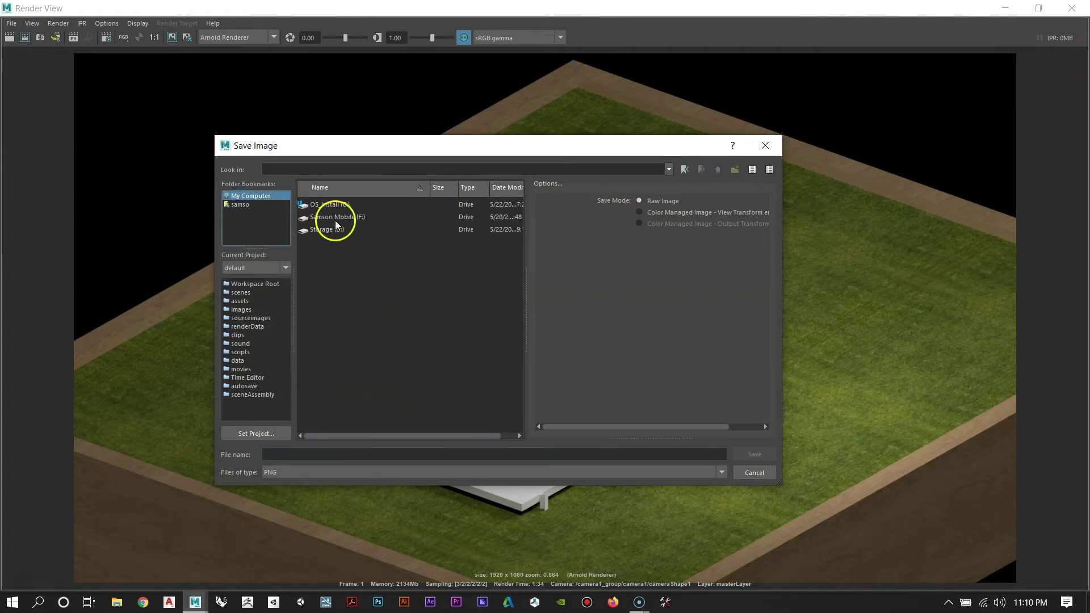
double_click(333, 230)
double_click(335, 266)
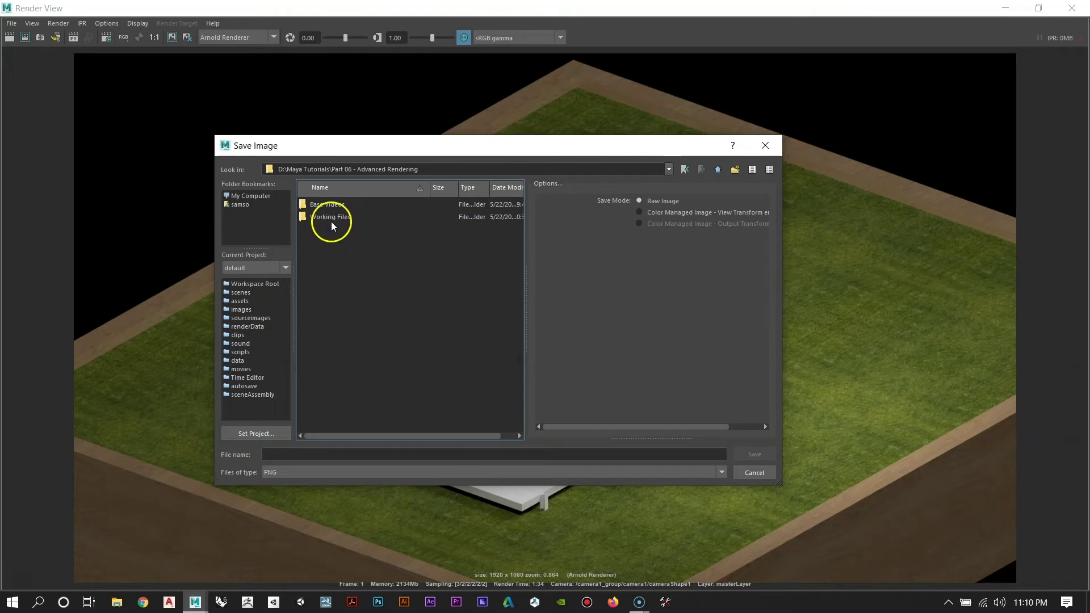
click(293, 454)
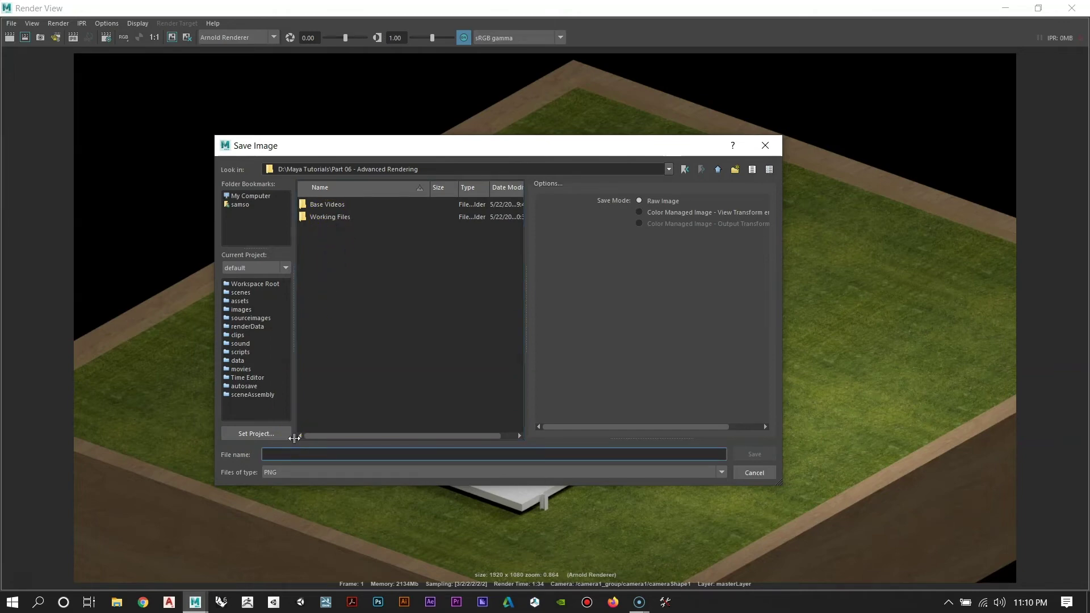
text(Color Rendering)
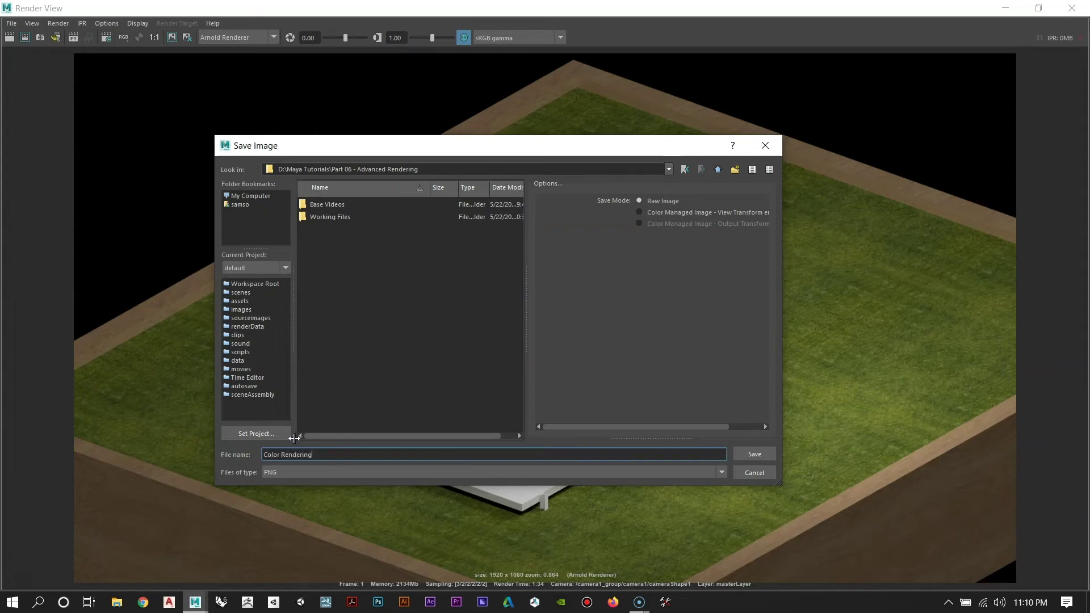
key(Return)
click(280, 441)
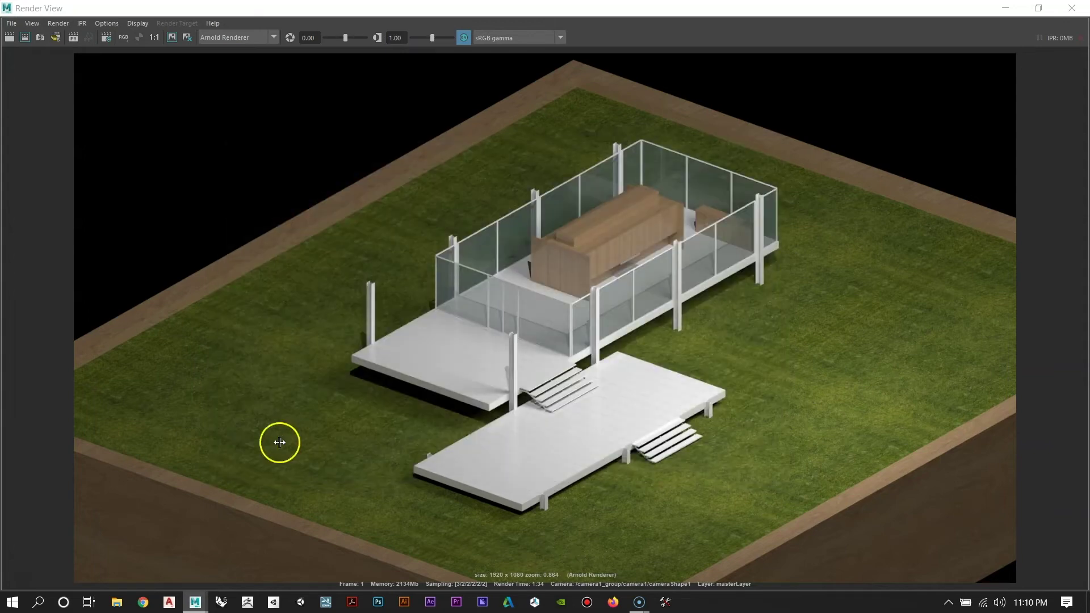
Step: Close the Arnold render window and bring up File Explorer
click(118, 602)
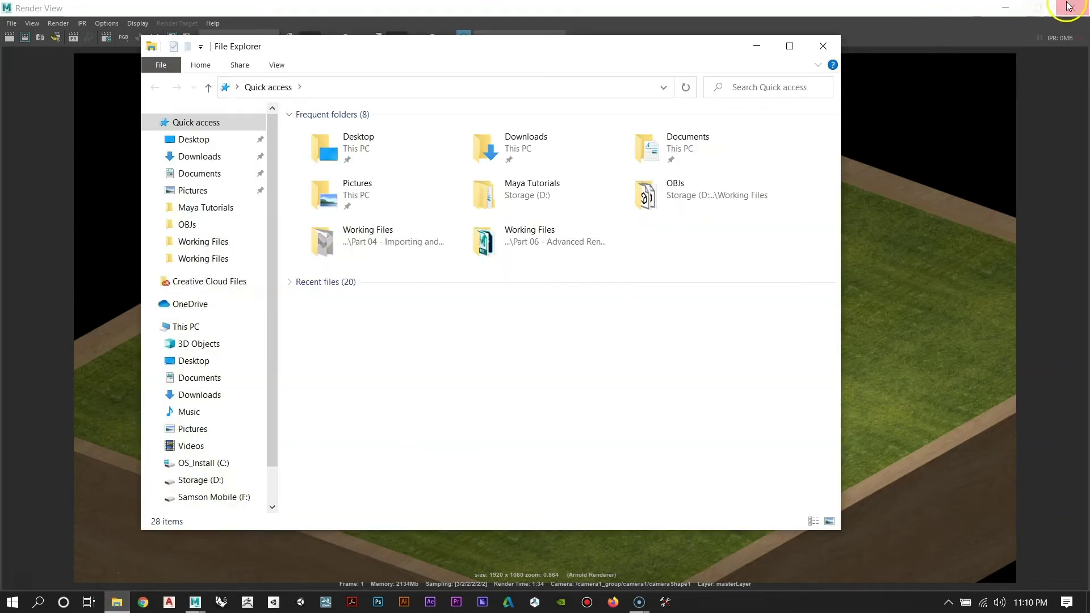
click(1056, 8)
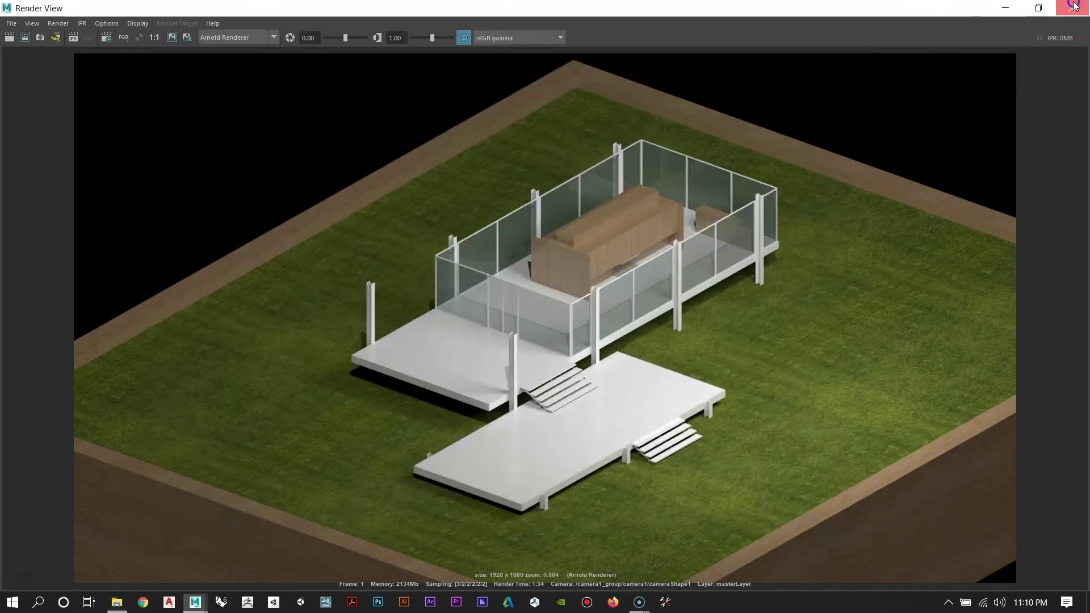
click(1072, 7)
click(116, 601)
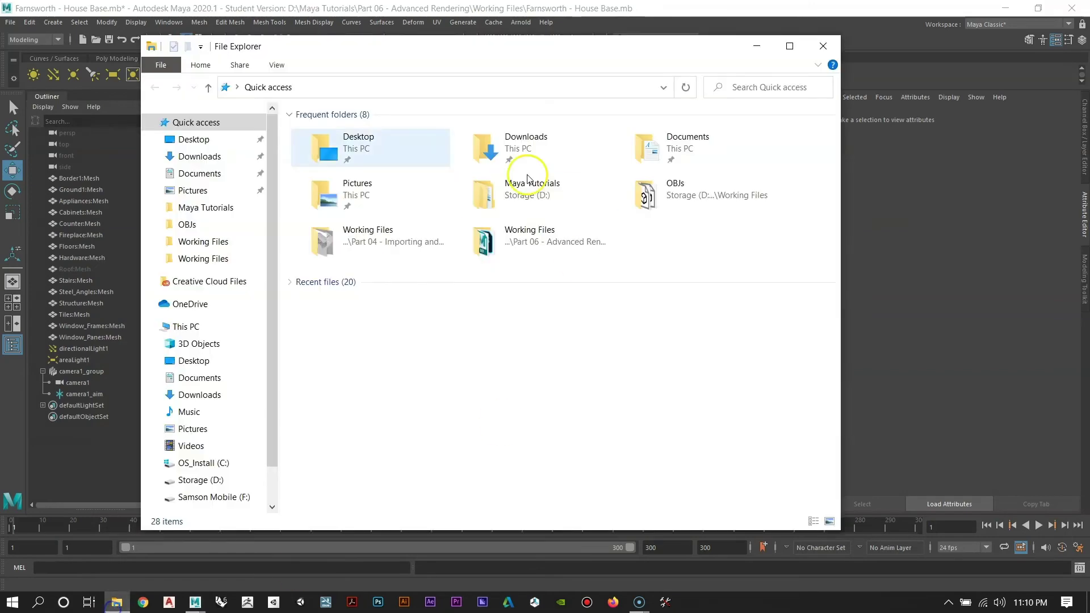
Step: View the saved Color Rendering PNG from D:\Maya Tutorials\Part 06 - Advanced Rendering in the photo viewer and close it
click(216, 479)
double_click(485, 148)
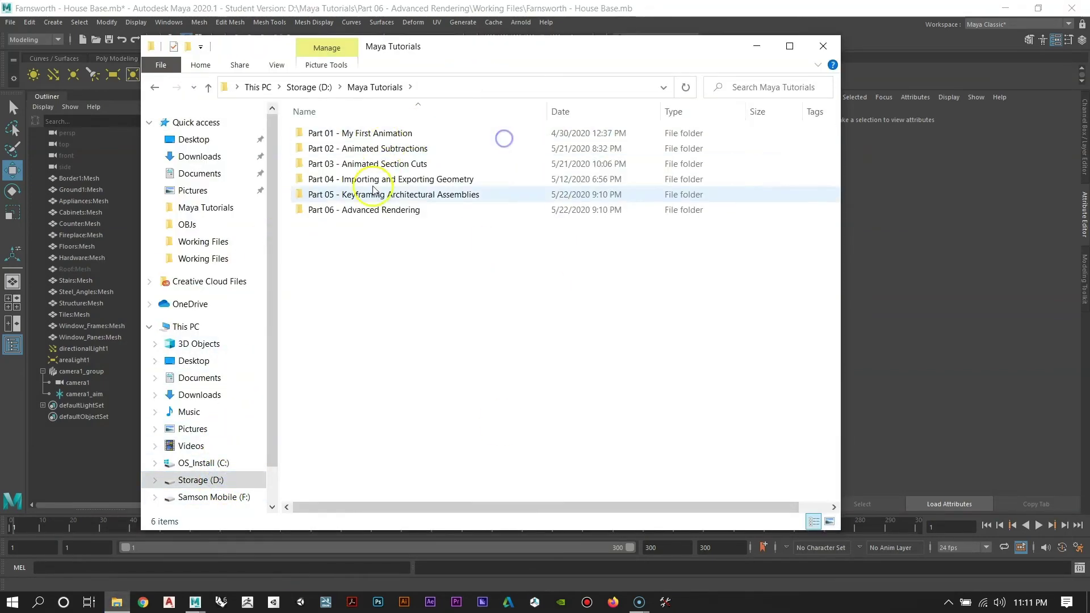
double_click(356, 213)
click(386, 164)
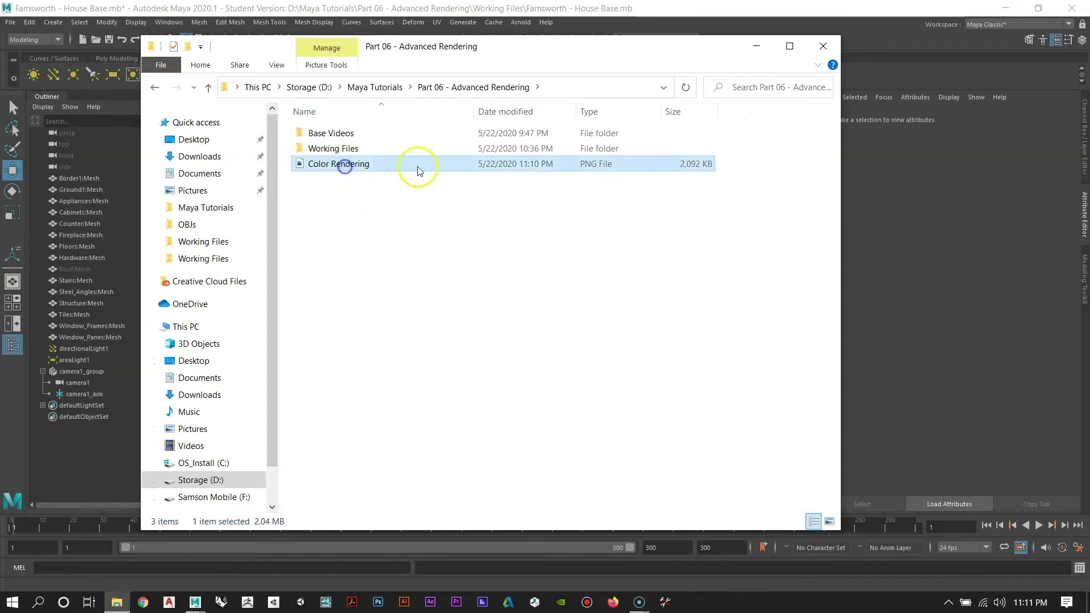
double_click(348, 165)
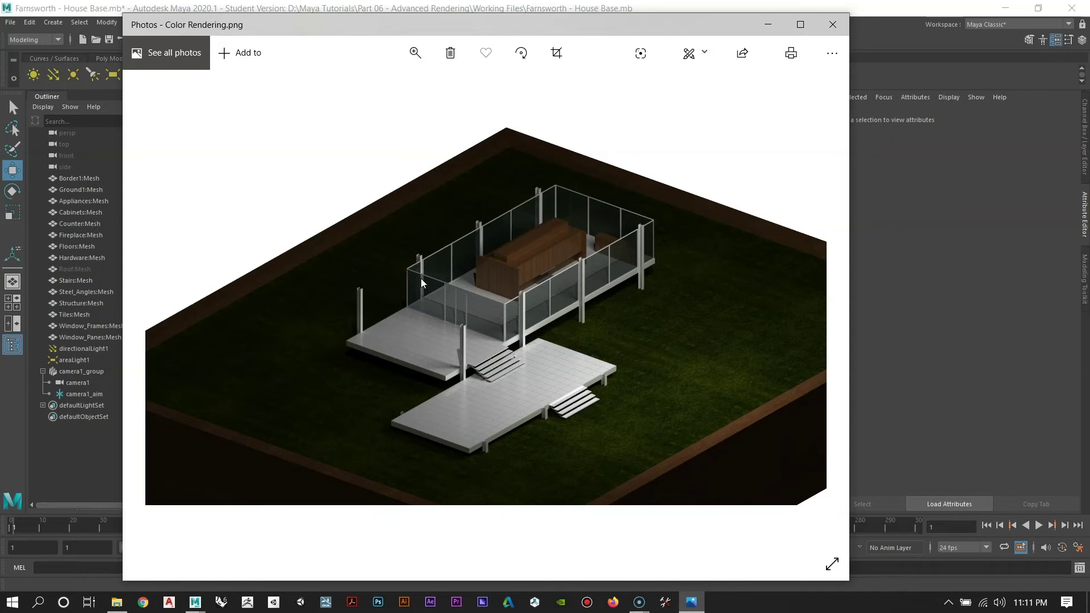
drag(569, 29, 597, 54)
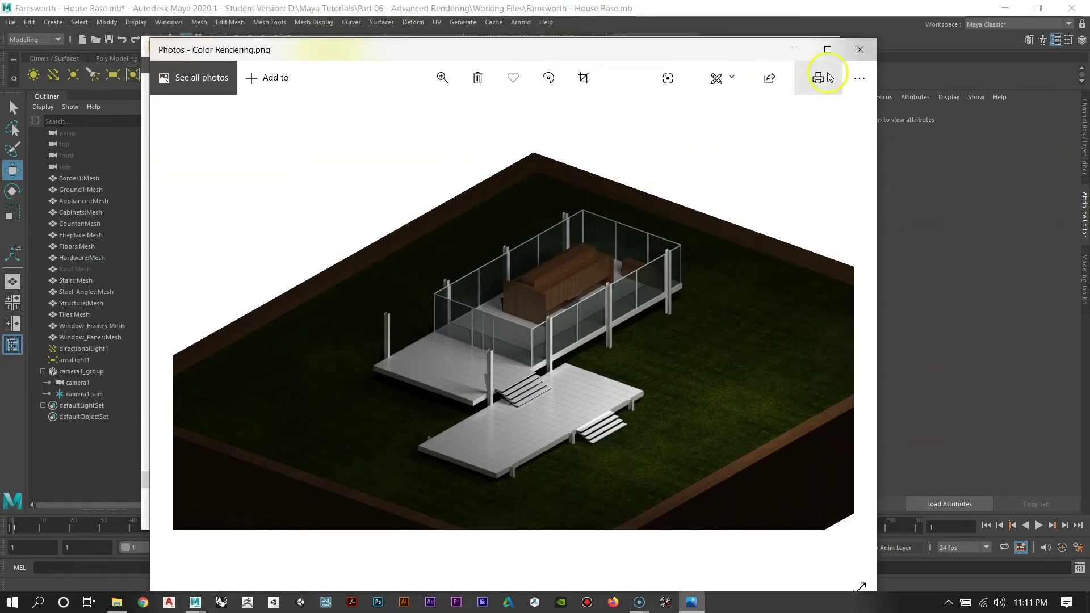
click(856, 56)
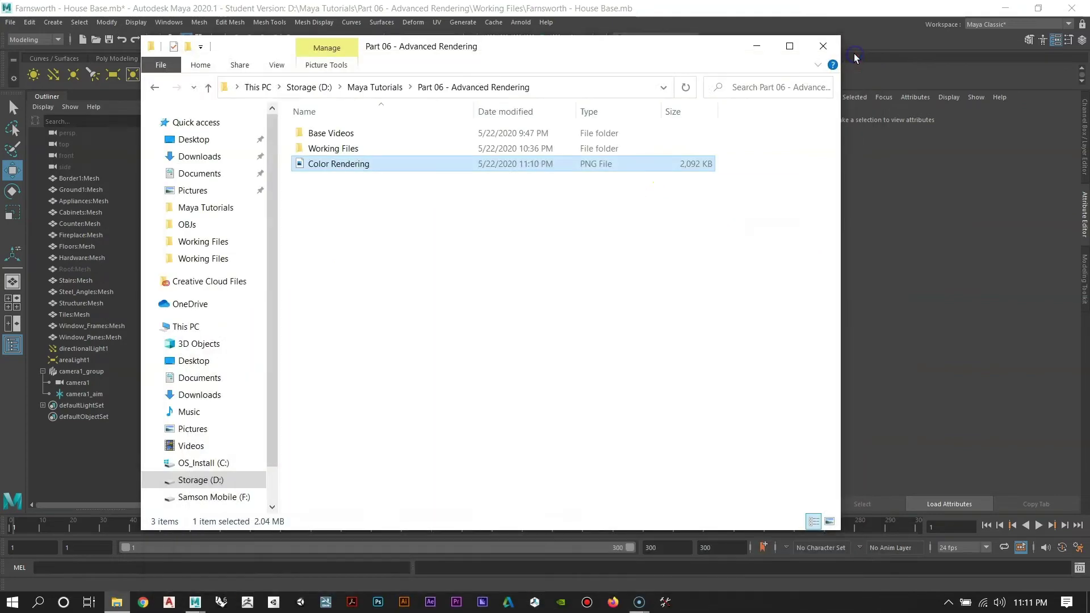
Step: Open the Color Rendering PNG in Adobe Photoshop 2020 and minimize File Explorer
click(363, 163)
right_click(364, 163)
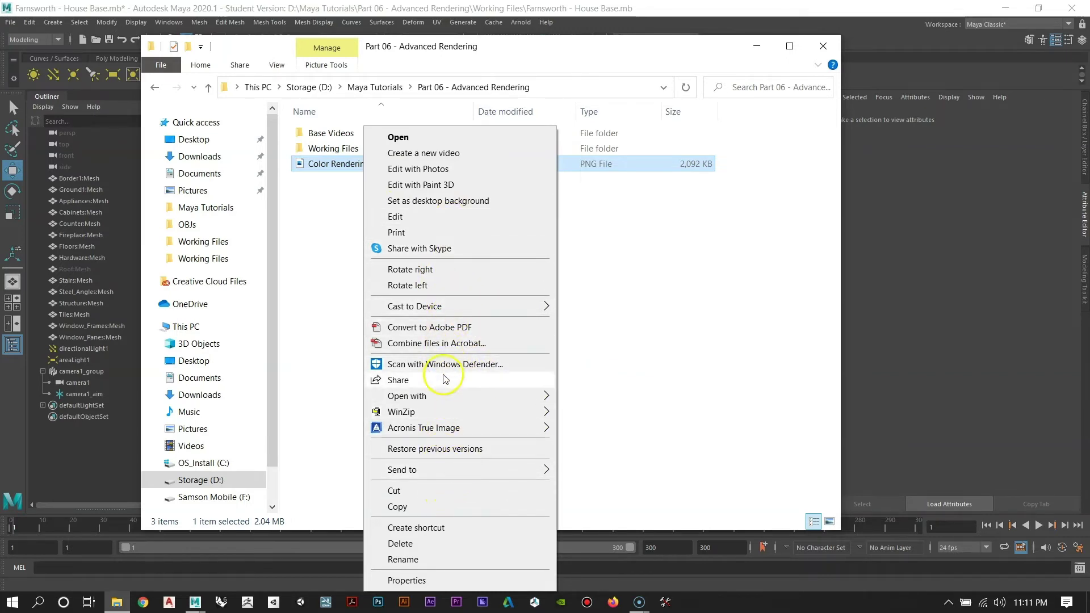
mouse_move(464, 401)
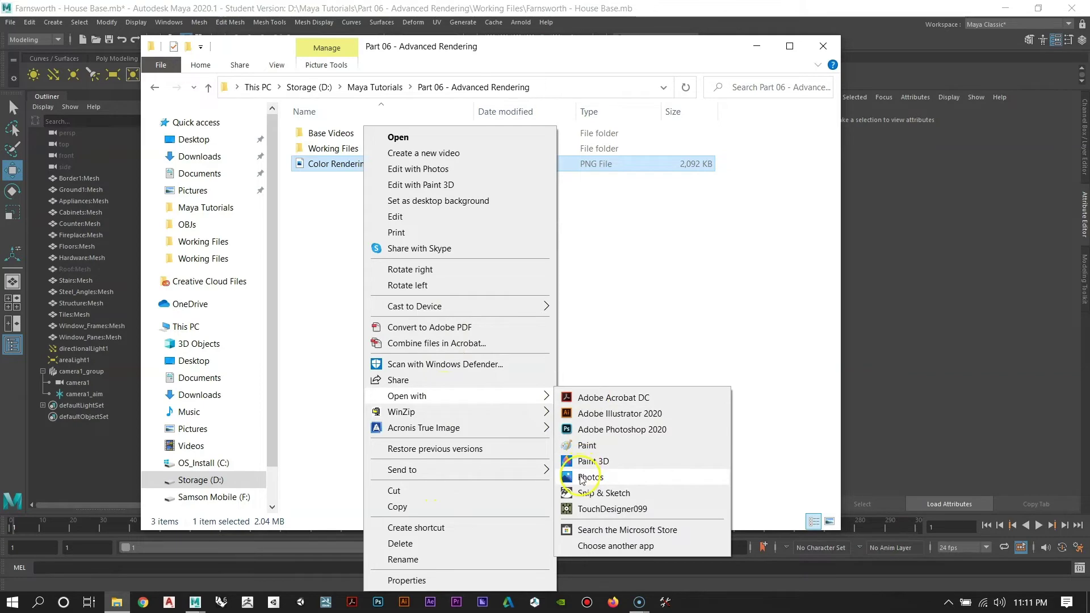
click(586, 432)
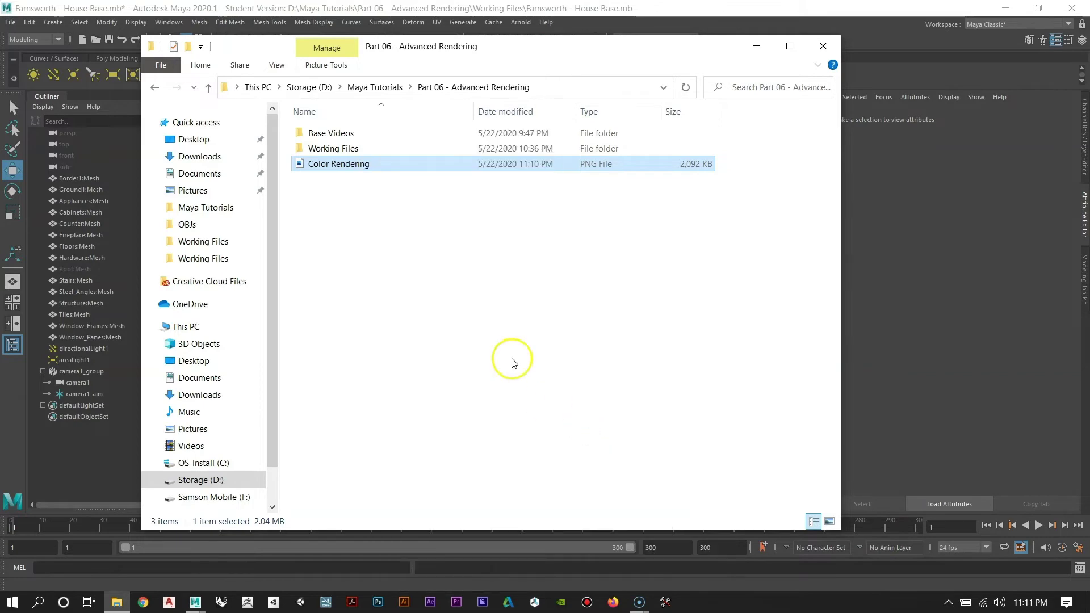
click(756, 46)
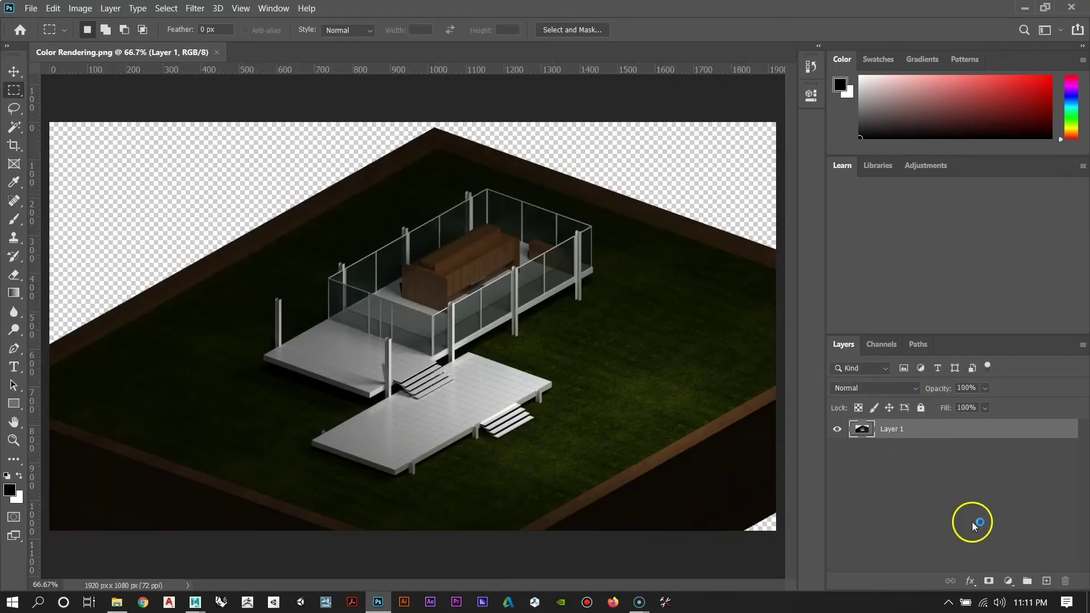
Step: Brighten the rendering with a Levels adjustment layer using input levels of 0 black, about 2.44 midtone and 201 white
click(1006, 580)
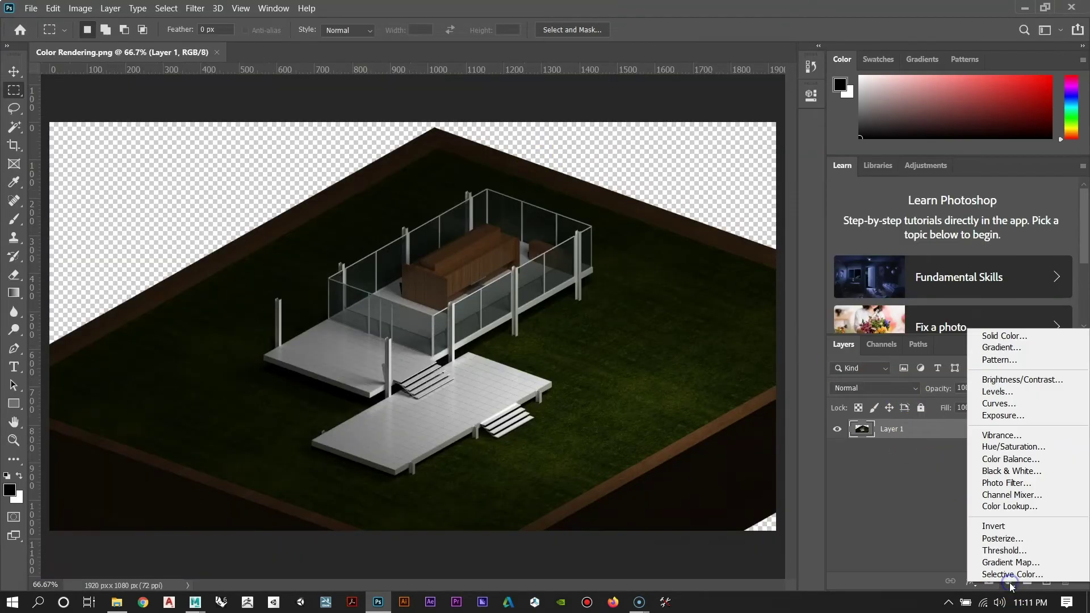
click(1003, 393)
drag(700, 243, 648, 252)
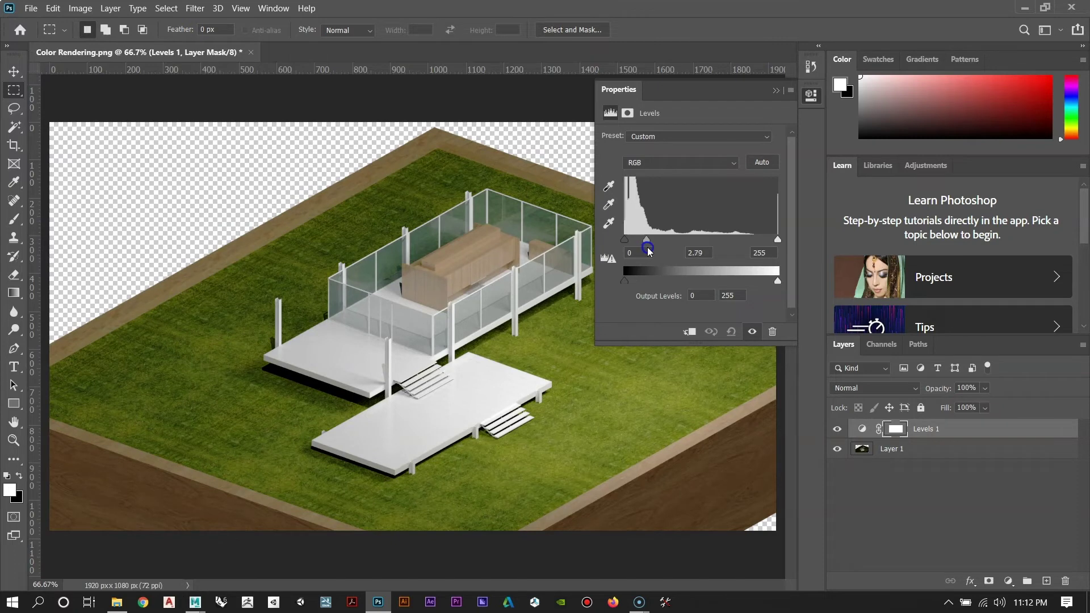
drag(778, 239, 775, 241)
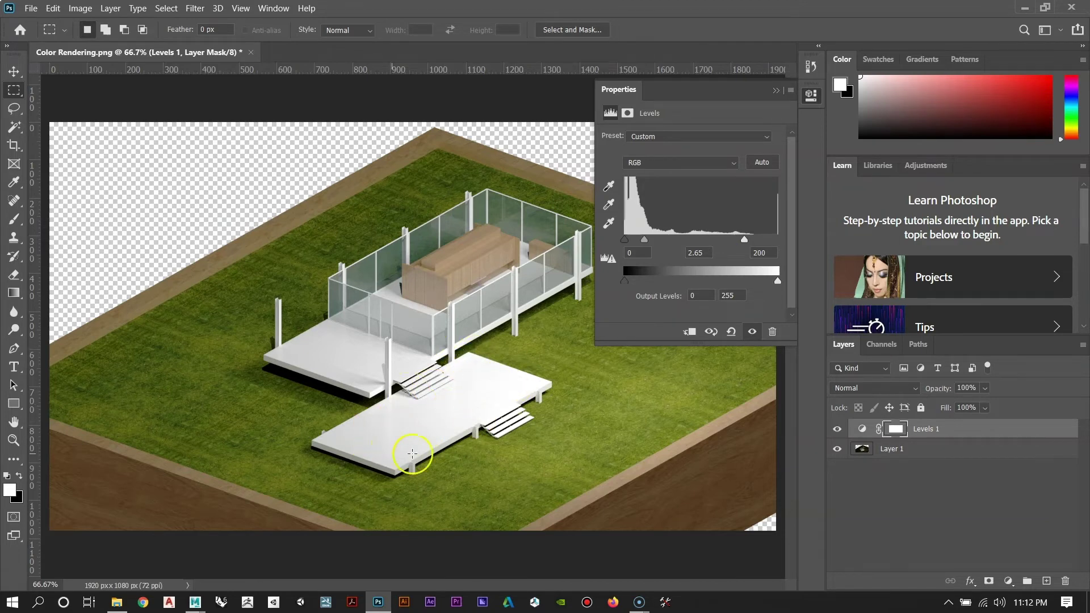
drag(744, 239, 745, 240)
drag(644, 239, 647, 239)
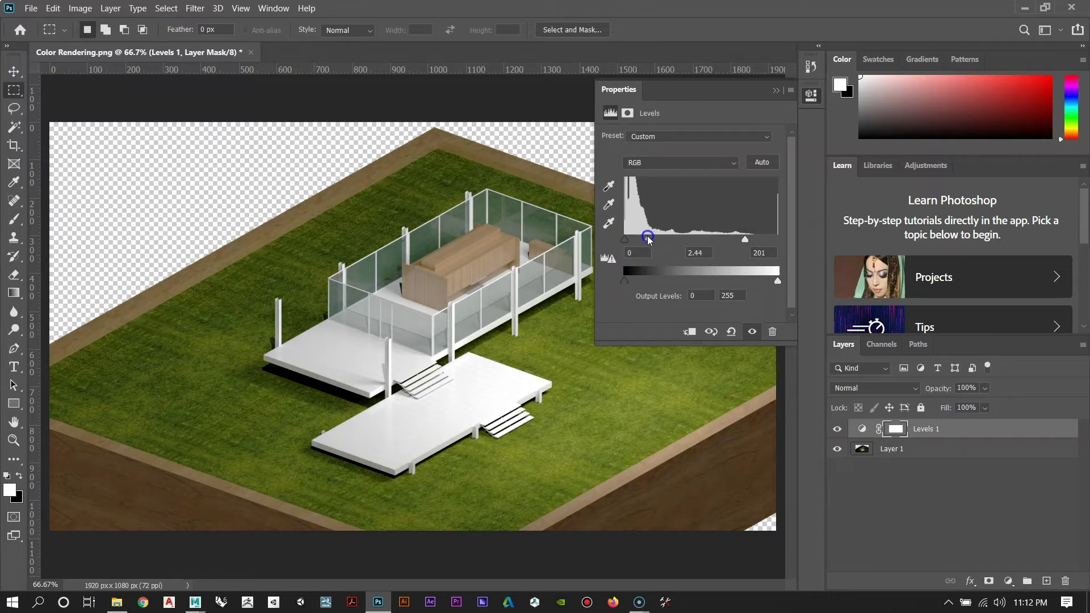
drag(626, 241, 619, 244)
click(775, 89)
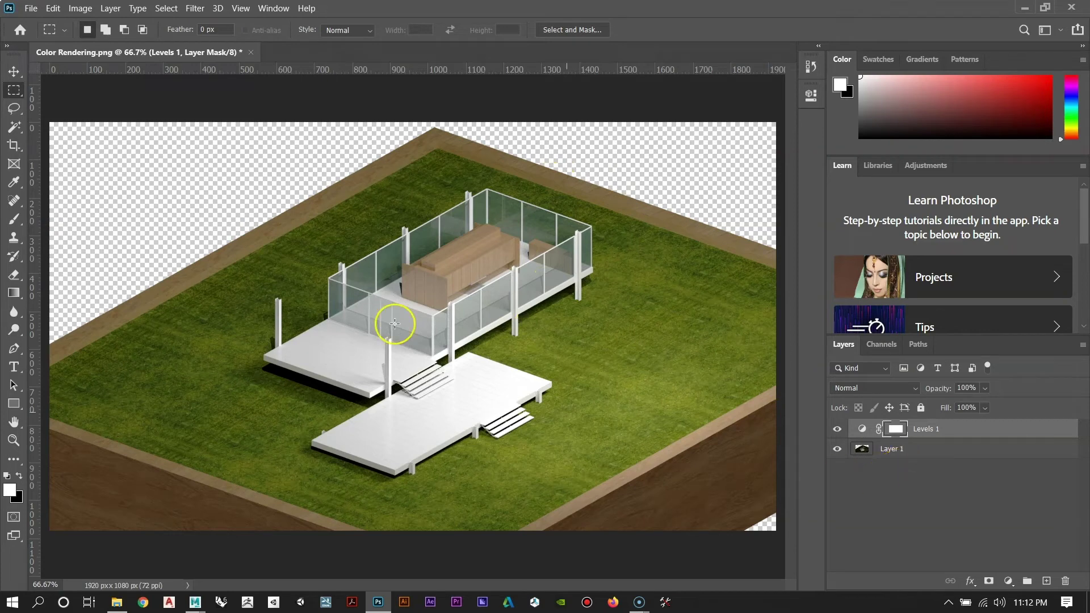
Step: Add a new layer beneath the rendering and fill it with white at 100% opacity as the background
click(1046, 581)
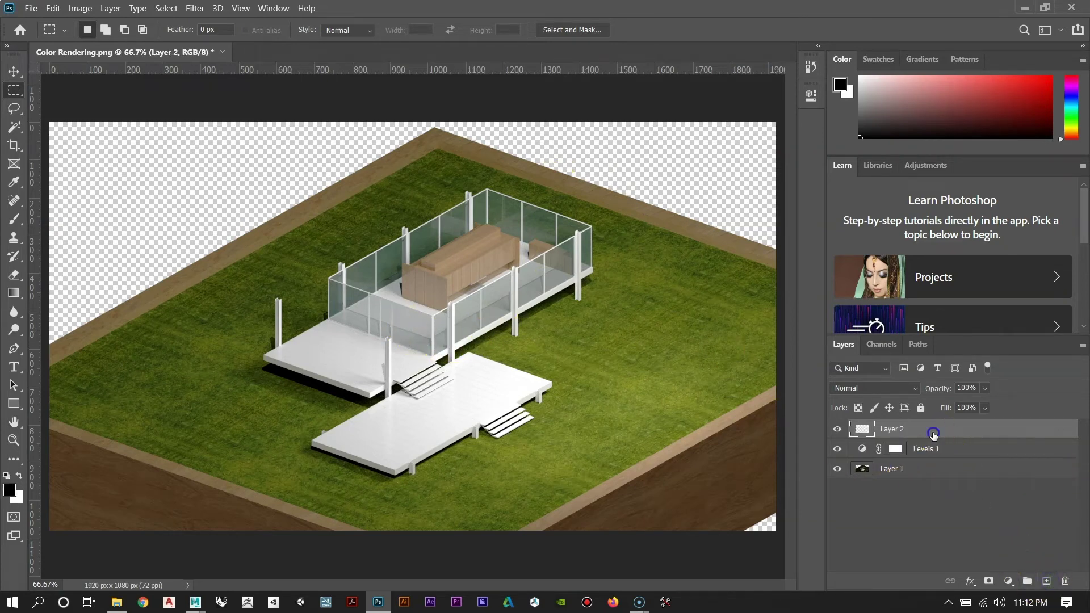
drag(927, 430, 925, 505)
click(53, 8)
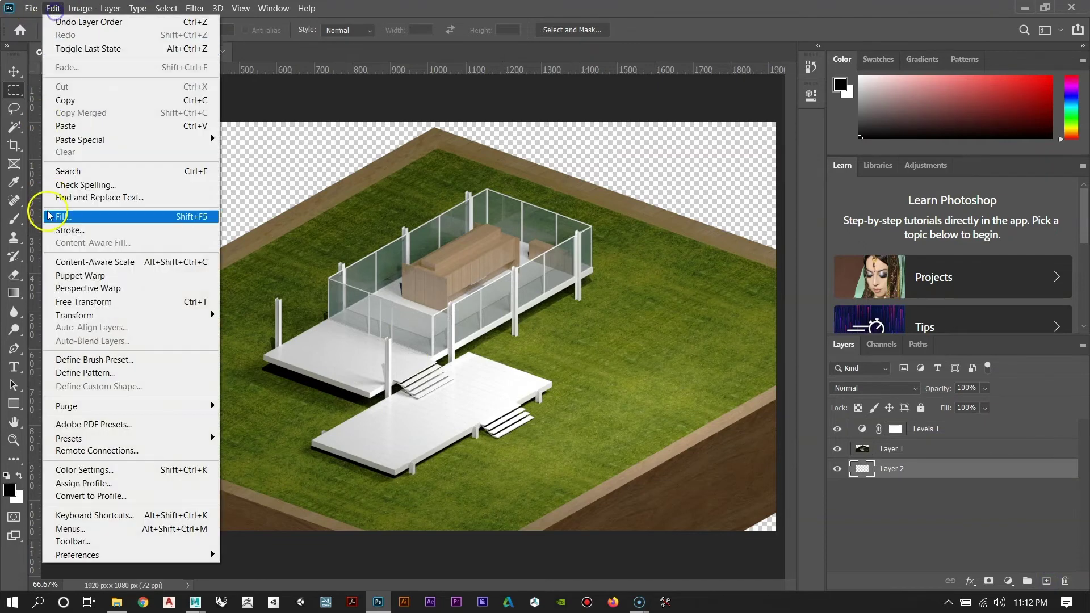
click(62, 217)
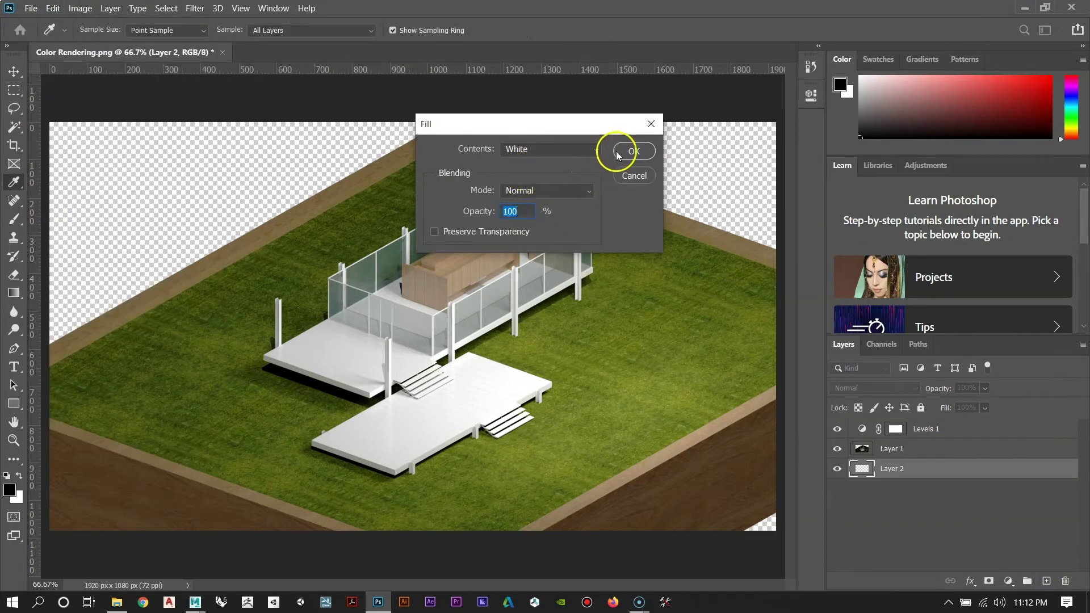
click(623, 151)
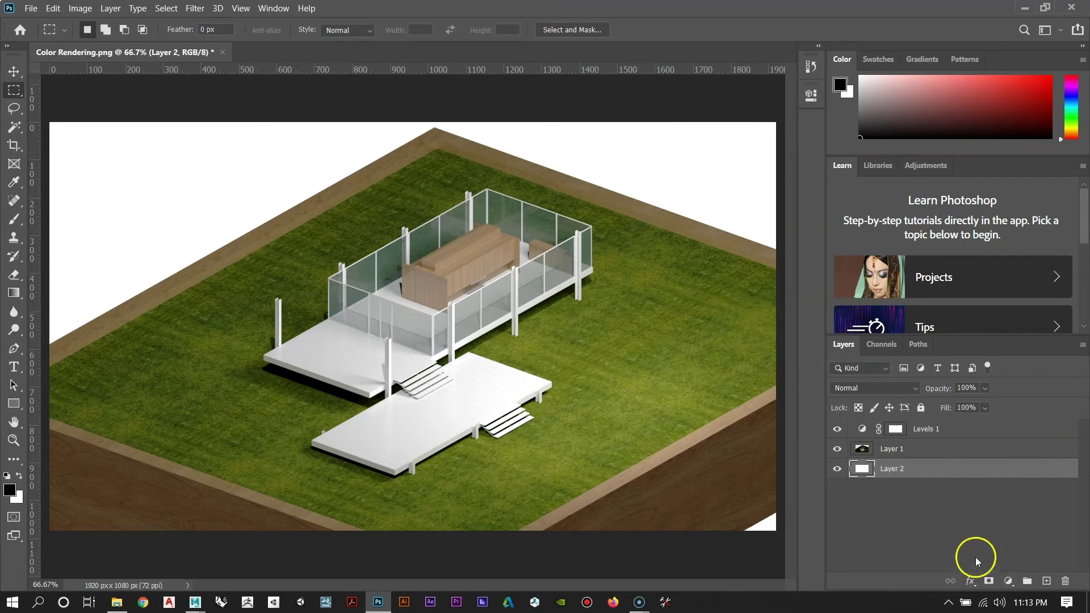
click(911, 452)
click(949, 430)
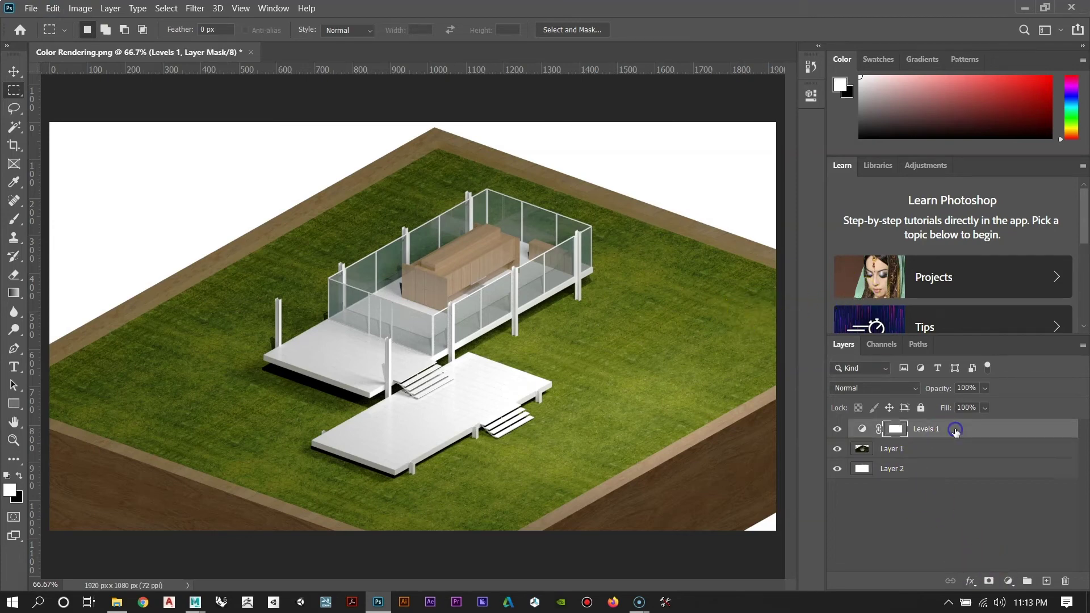
click(954, 470)
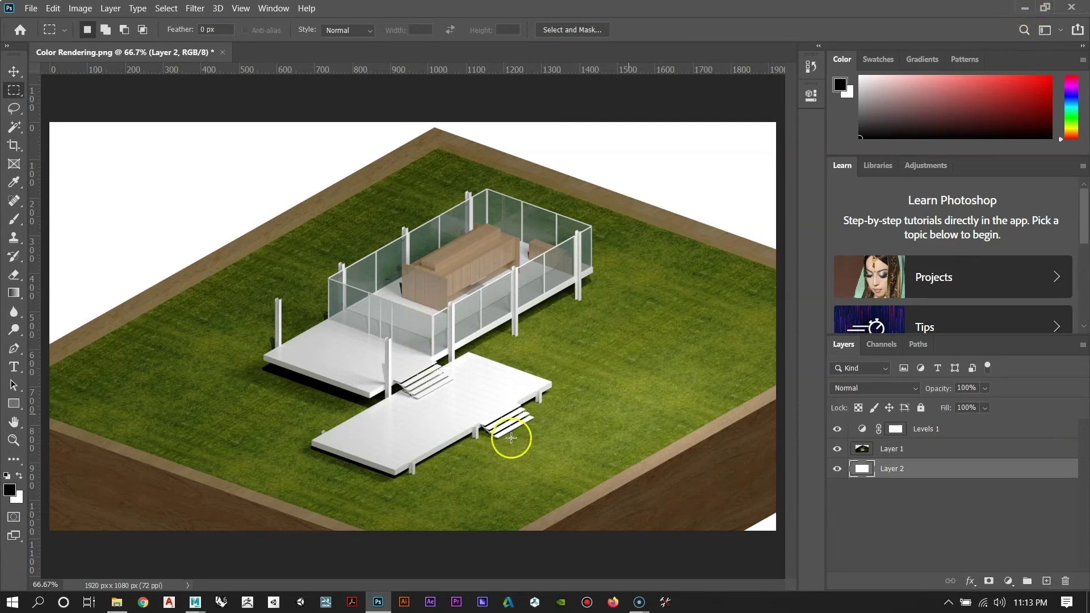
Step: Switch back to Maya and start saving the scene under a new name, browsing to the D:\Maya Tutorials folder
click(193, 606)
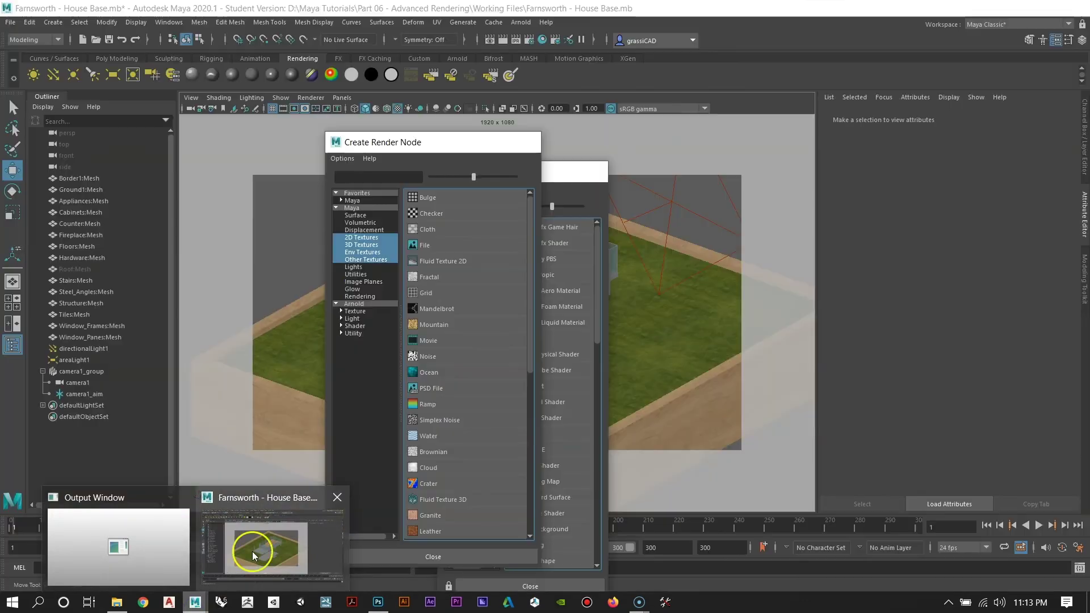
click(275, 546)
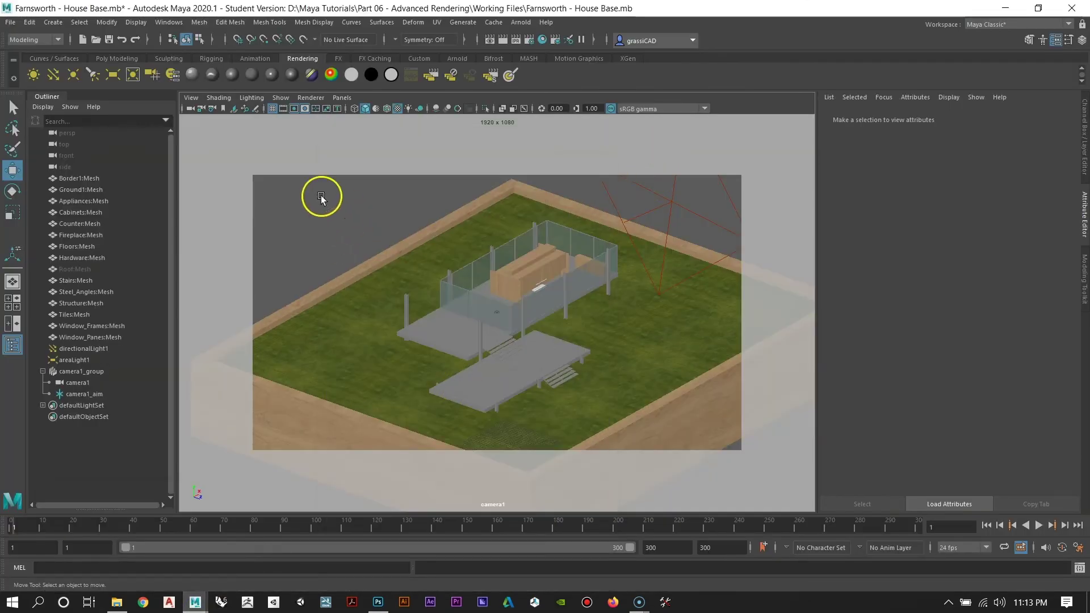
click(10, 23)
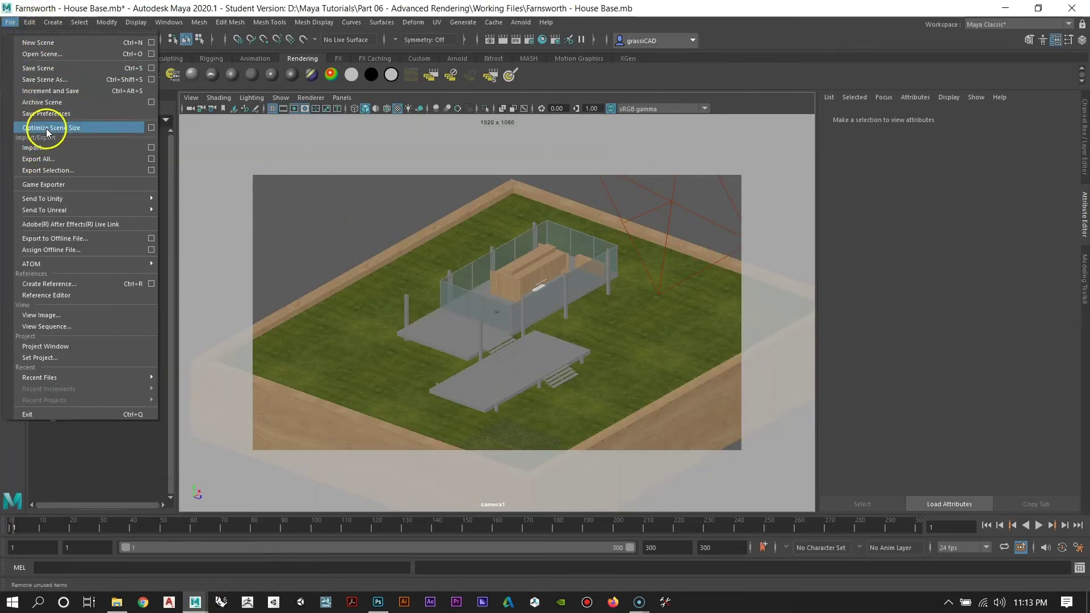
click(56, 70)
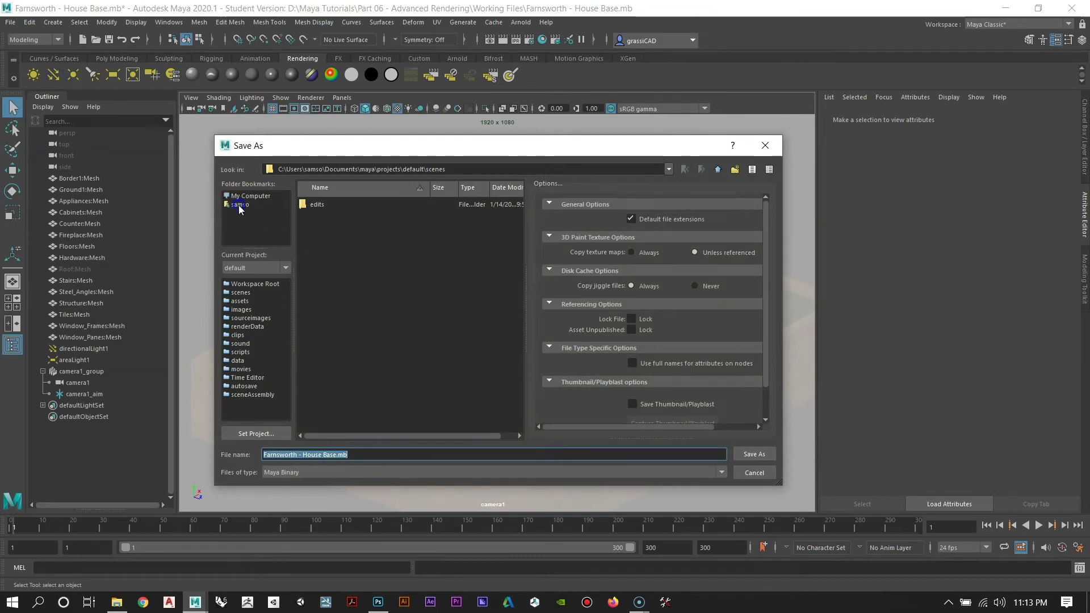
click(239, 205)
click(243, 196)
double_click(357, 228)
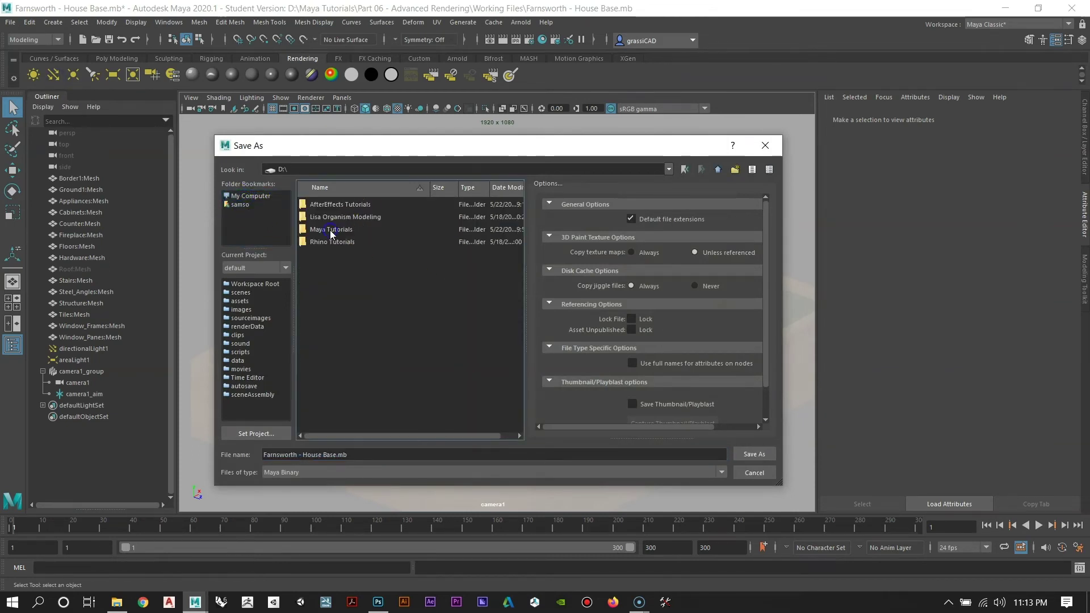
click(331, 231)
click(331, 232)
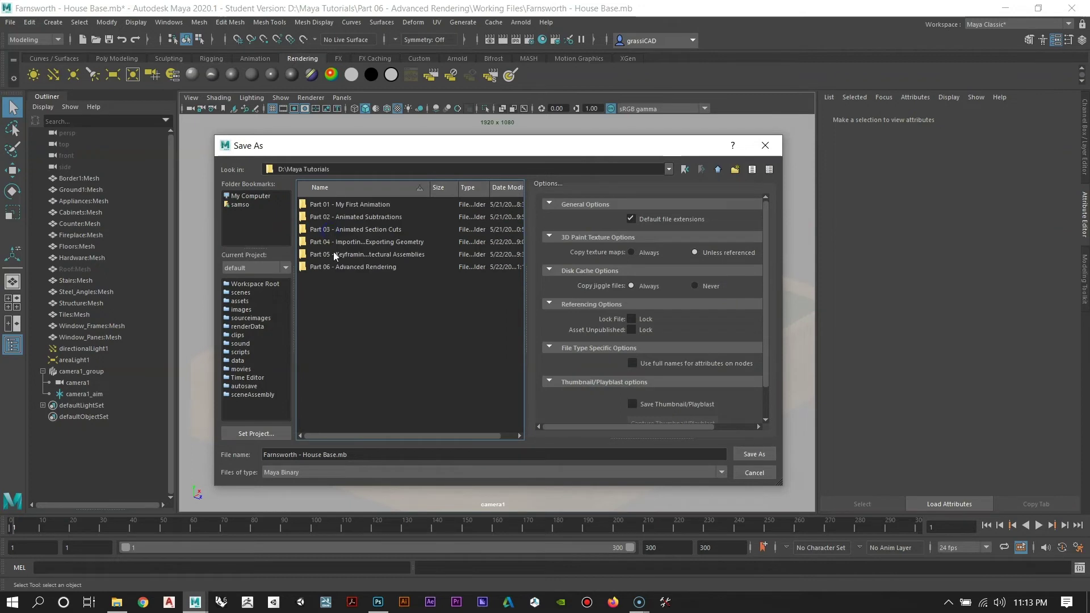
Step: Name the scene file Farnsworth - Color.mb and save it
click(359, 454)
drag(323, 454, 338, 454)
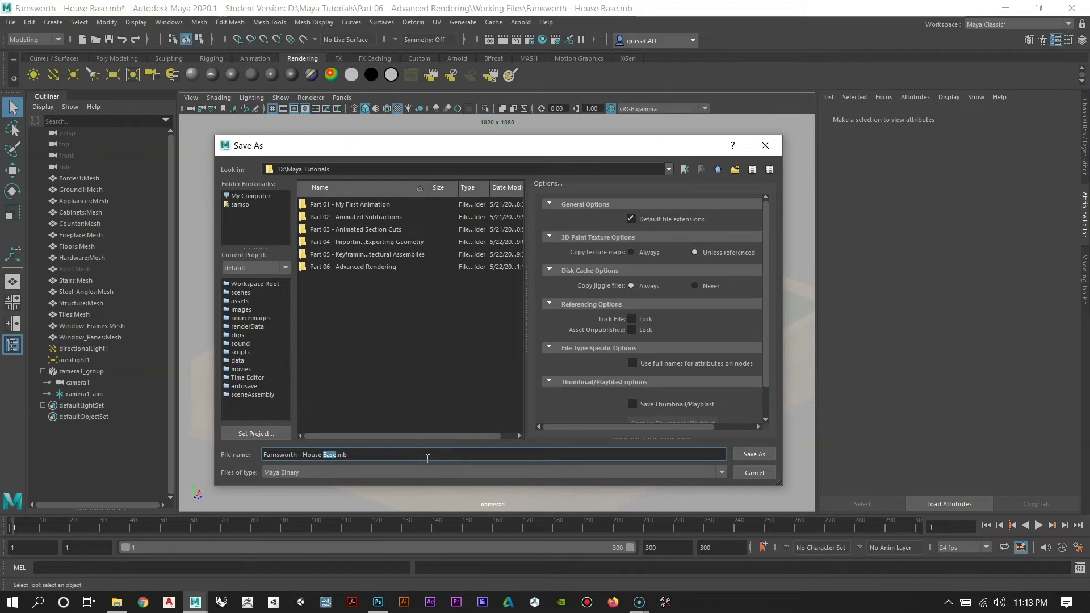
text(Color)
key(Return)
click(514, 311)
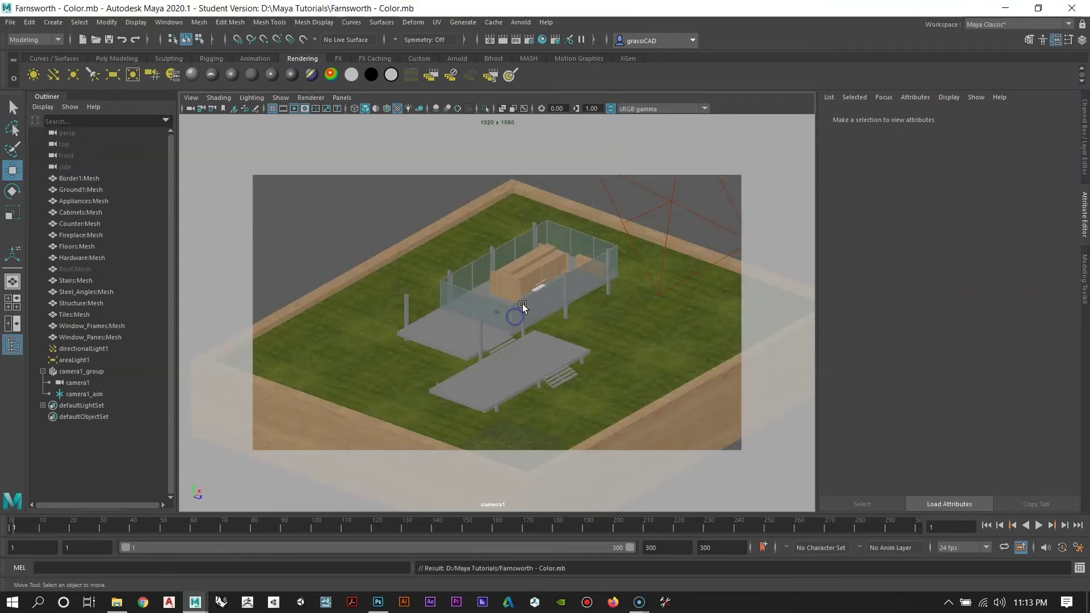
Step: Save a copy of the scene as Farnsworth - ambient occlusion.mb in the D:\Maya Tutorials folder
click(11, 22)
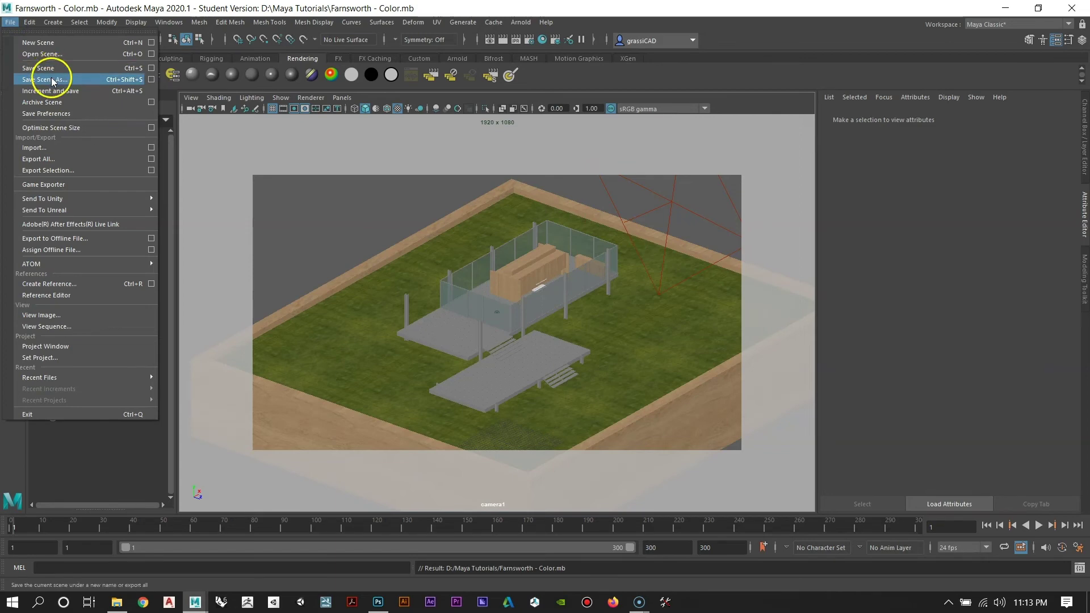
click(46, 79)
click(305, 456)
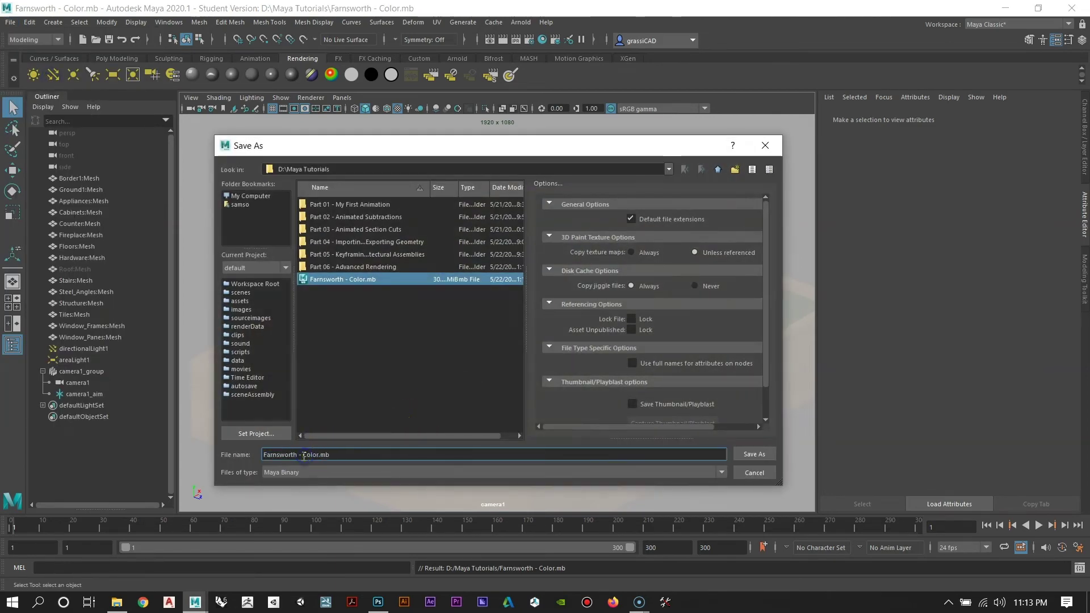
double_click(307, 456)
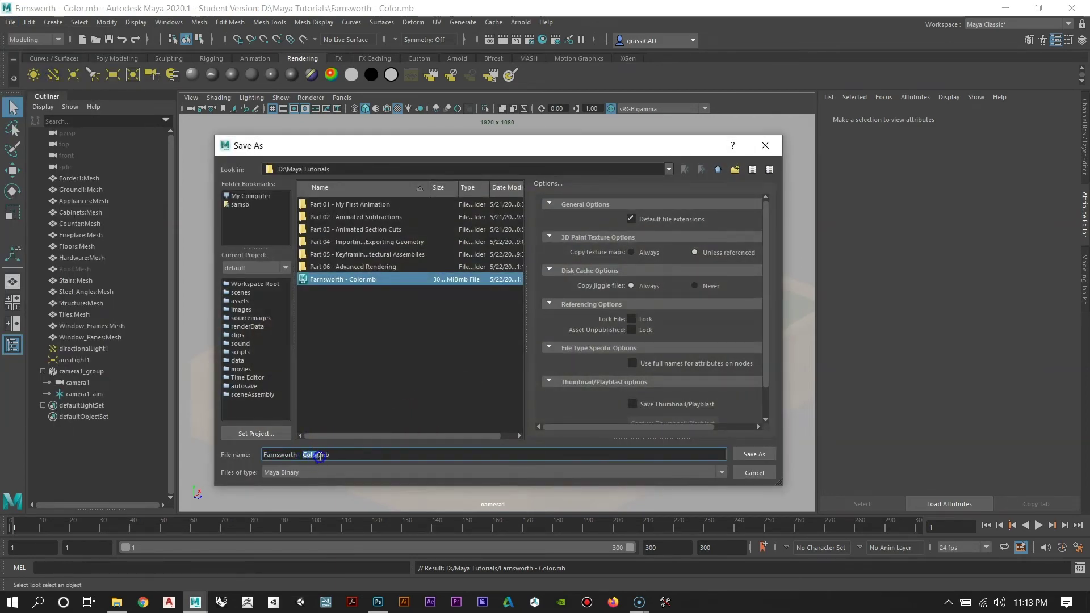
text(ambient occlusion)
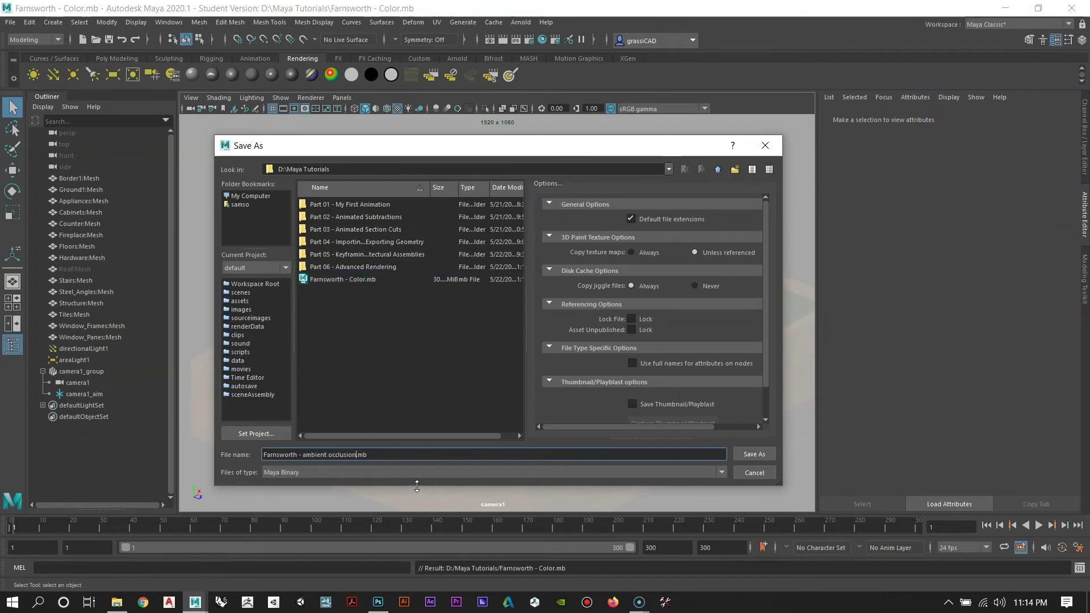
key(Return)
click(521, 314)
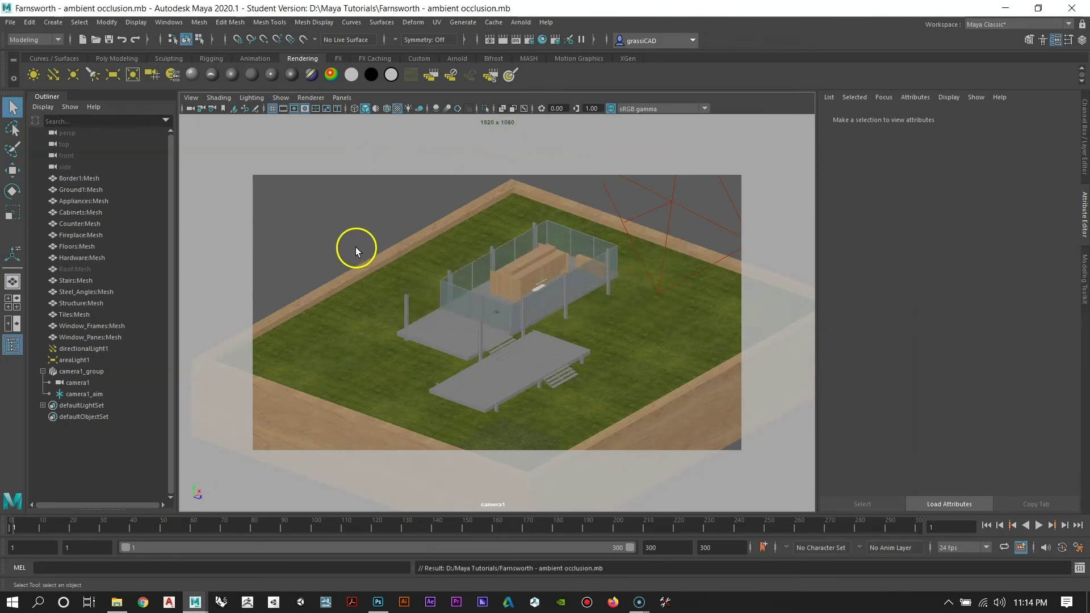
Step: Delete both the directional light and the area light from the ambient occlusion scene
click(85, 349)
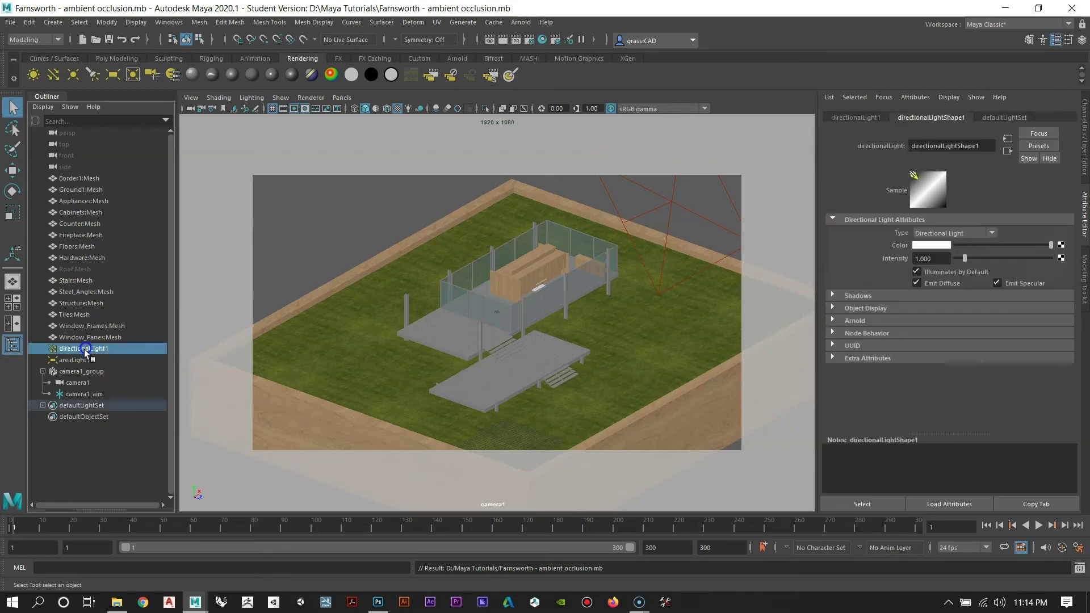
shift+click(79, 359)
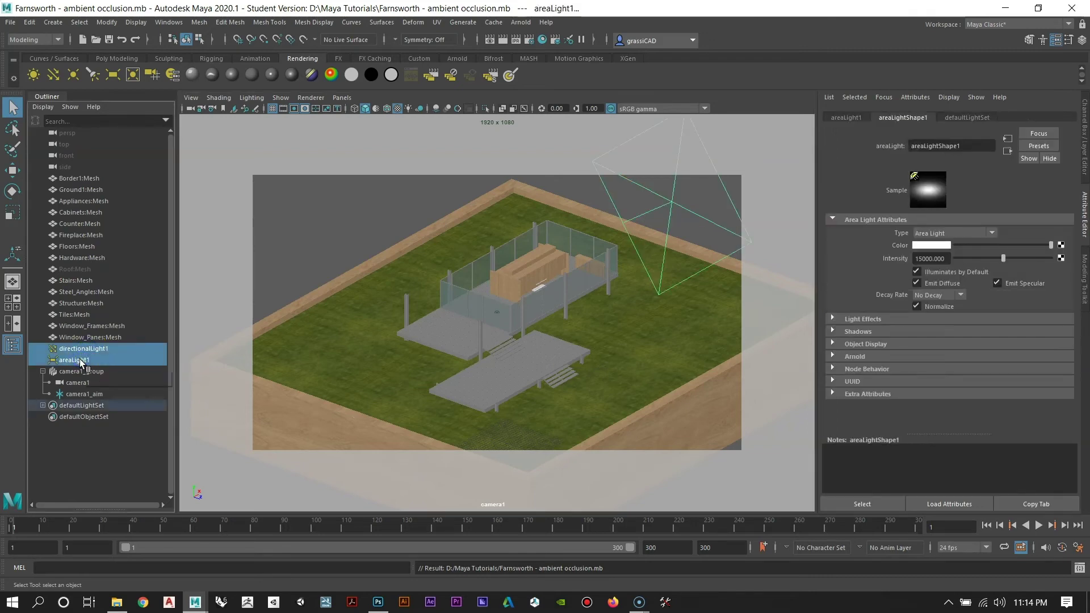
key(Delete)
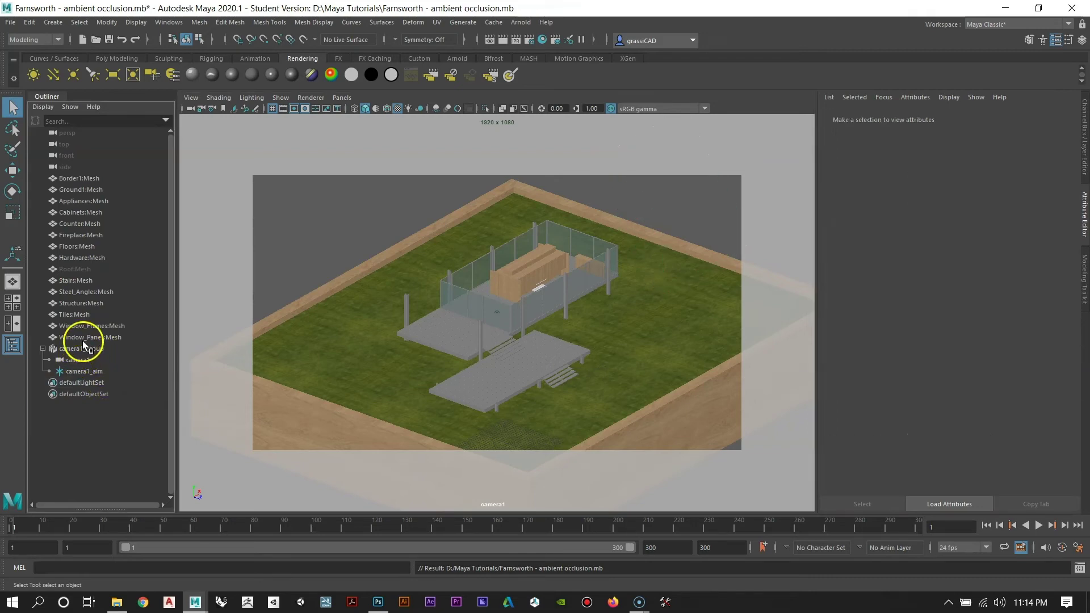
Step: Assign a new Arnold aiAmbientOcclusion material to all meshes from Border1 through Window_Panes, including the hidden roof
click(85, 338)
shift+click(73, 178)
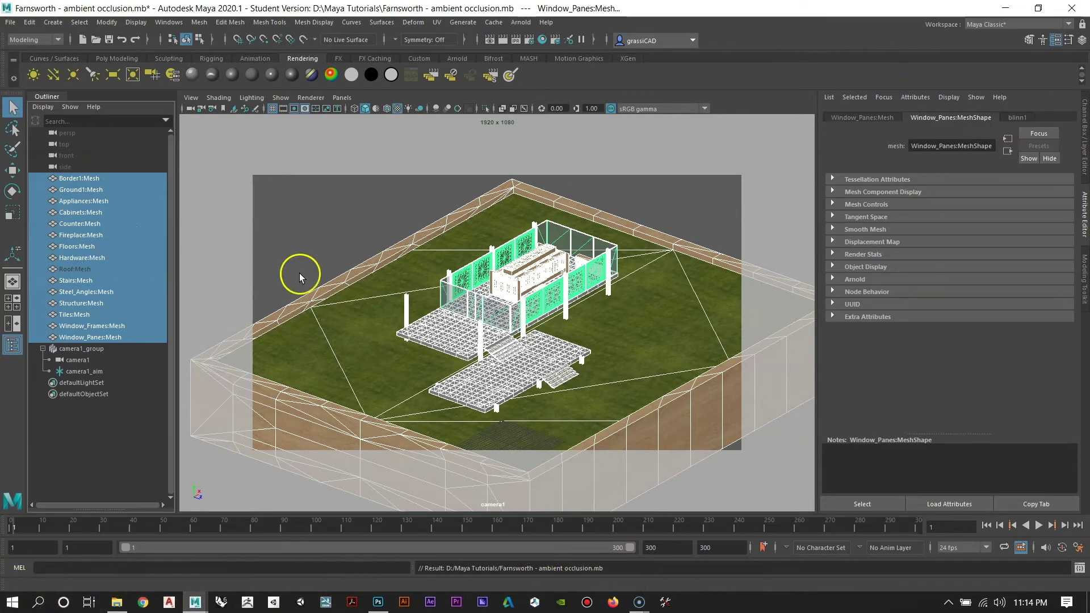
right_click(466, 260)
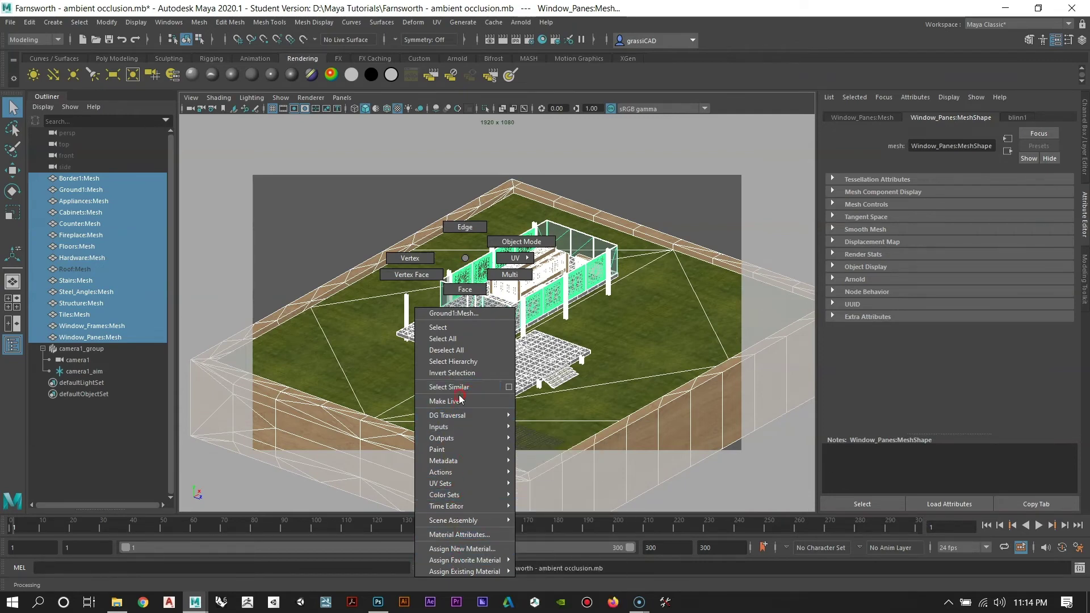
click(444, 549)
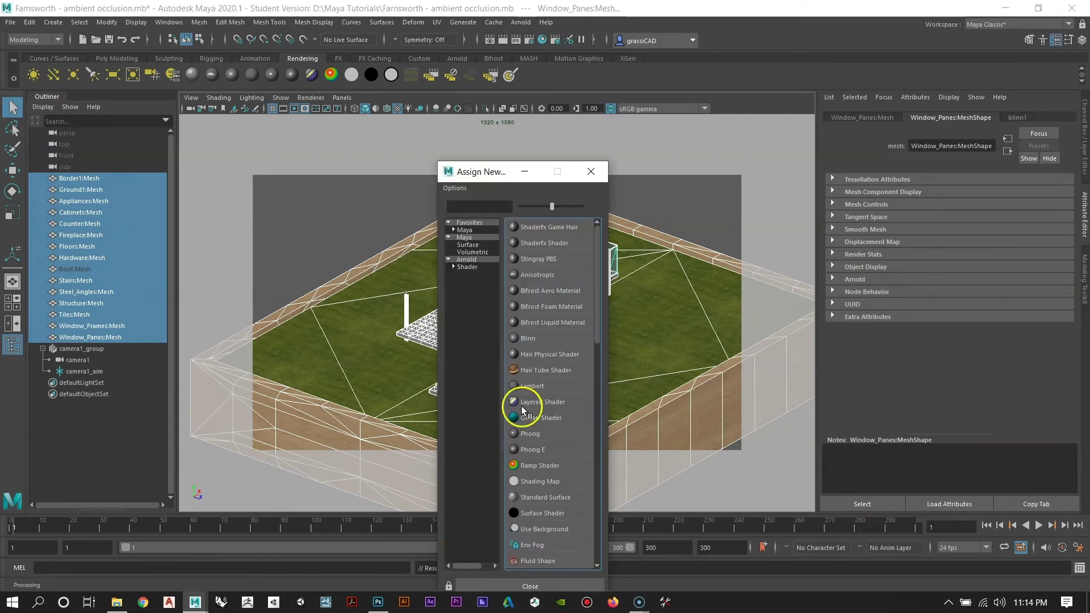
click(467, 260)
click(524, 226)
click(673, 208)
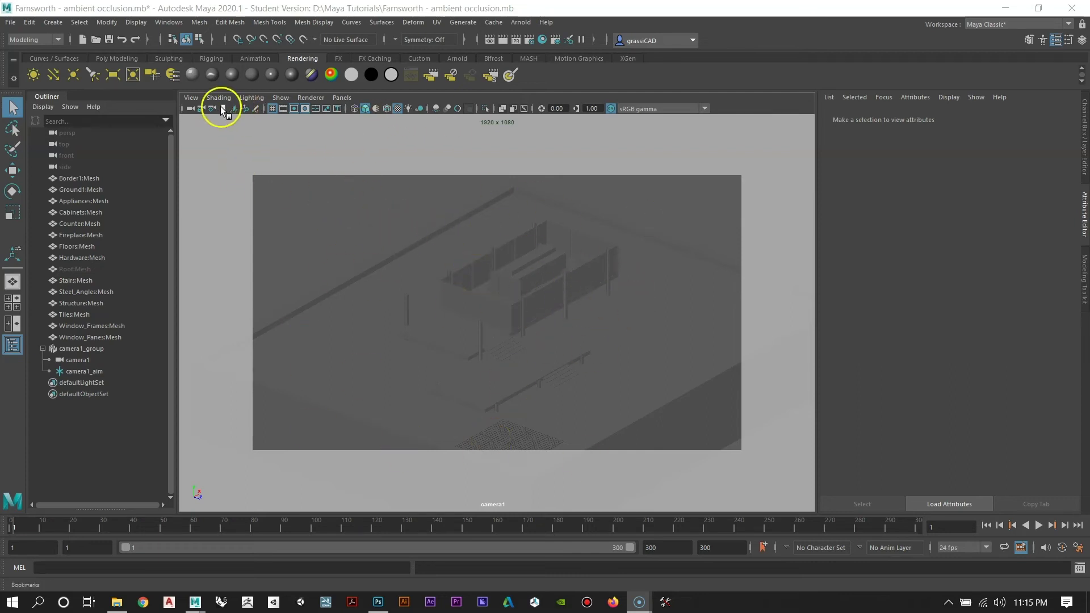
Step: Create a new bookmark of the current camera1 view in the Bookmark Editor
click(192, 97)
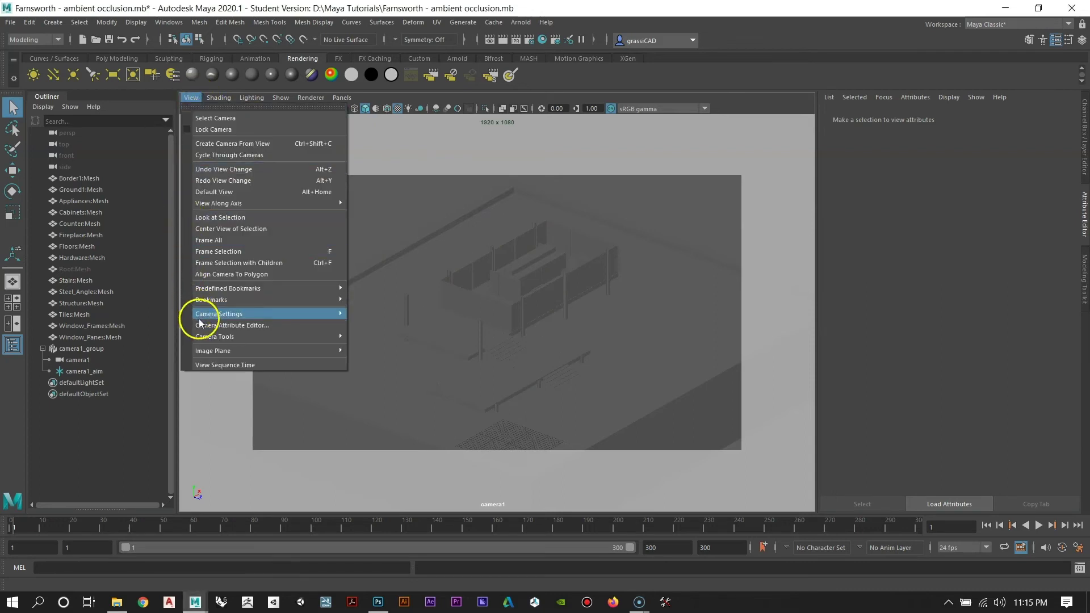
mouse_move(216, 316)
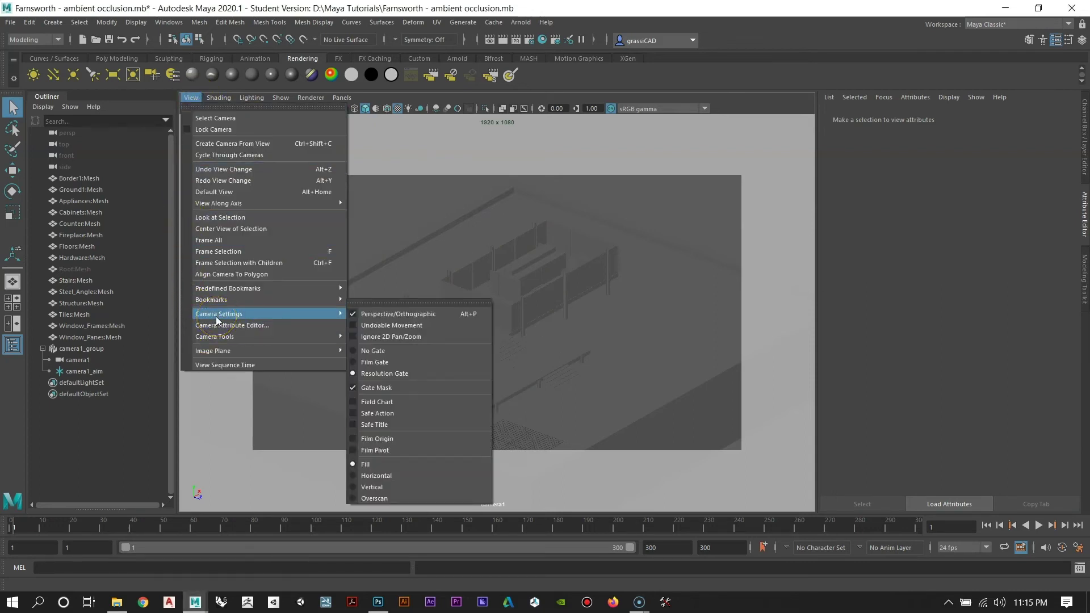
mouse_move(223, 336)
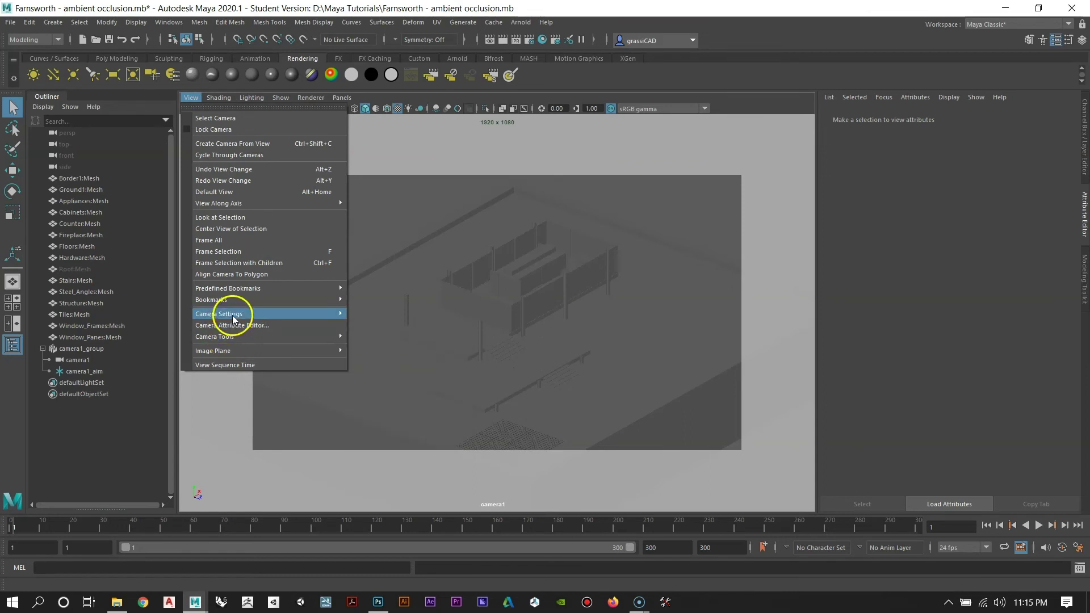
mouse_move(237, 299)
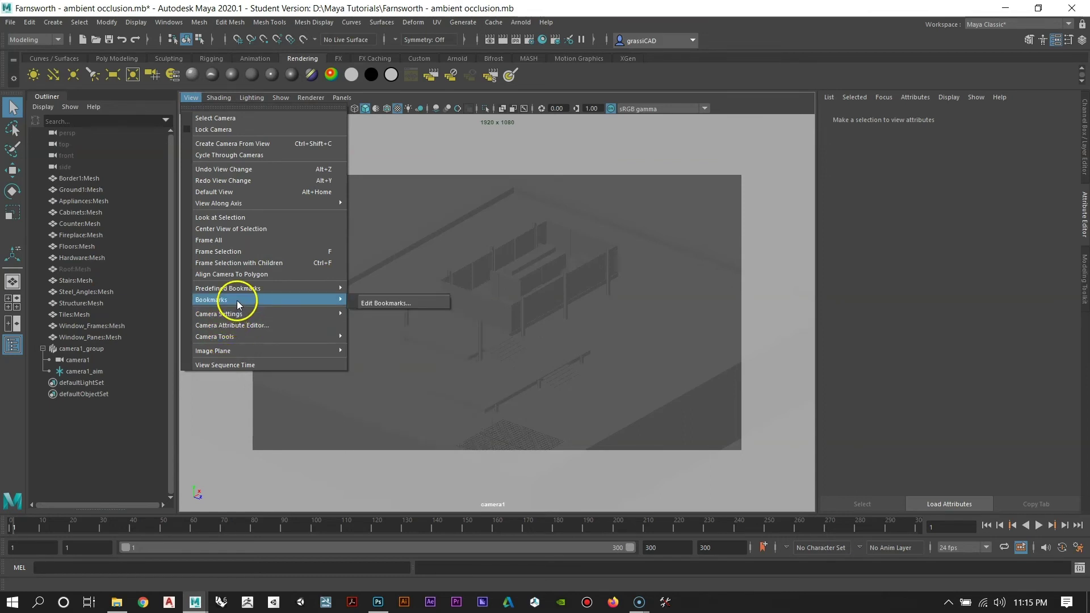
click(386, 303)
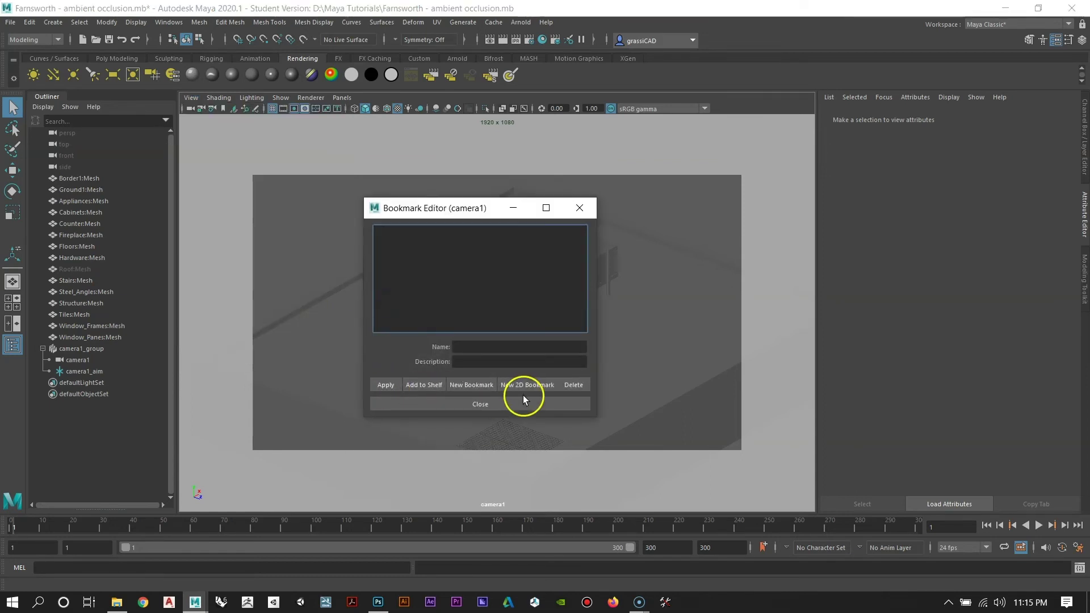
click(472, 385)
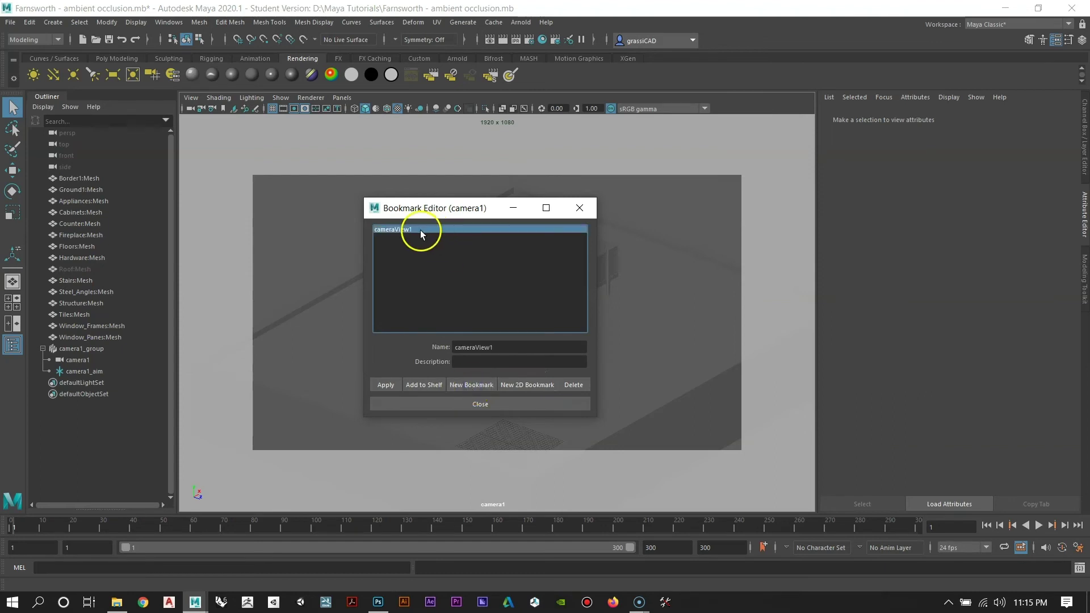
click(454, 404)
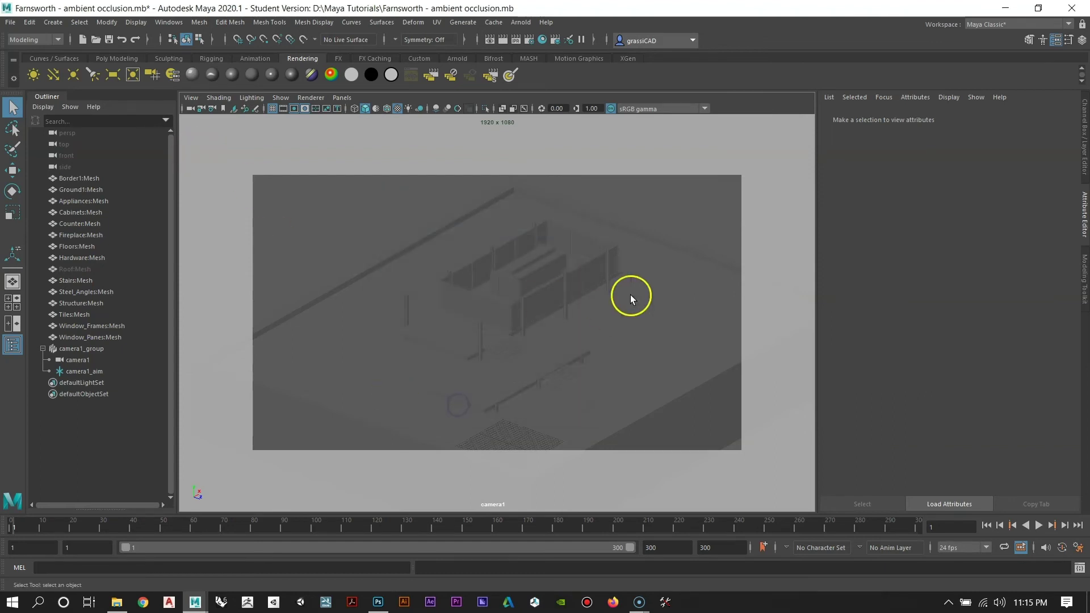
Step: Recall the bookmarked camera view and run a test render of the ambient occlusion scene
click(193, 99)
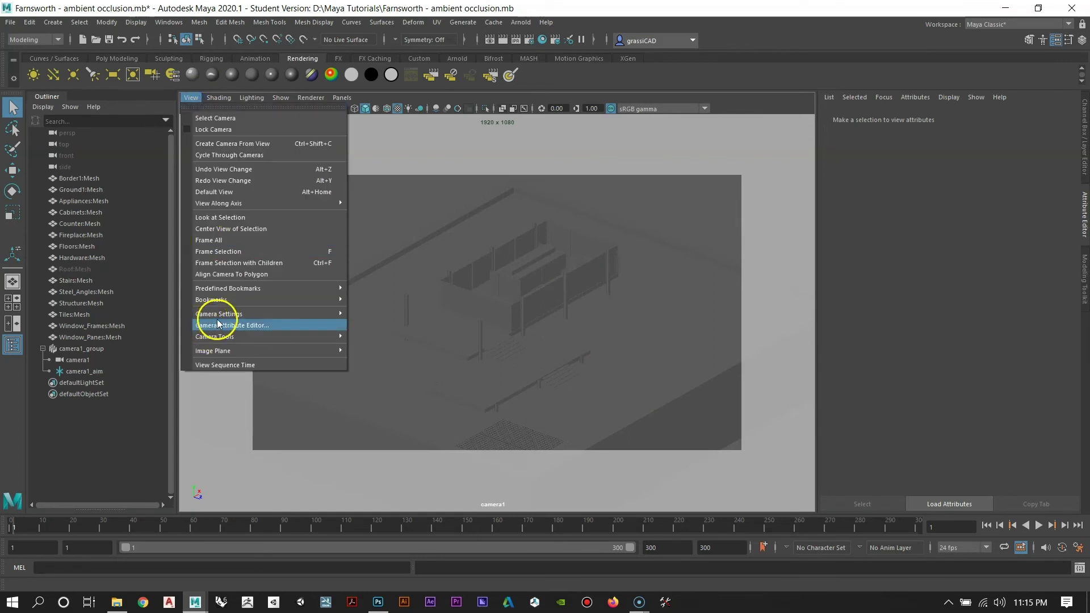
mouse_move(219, 300)
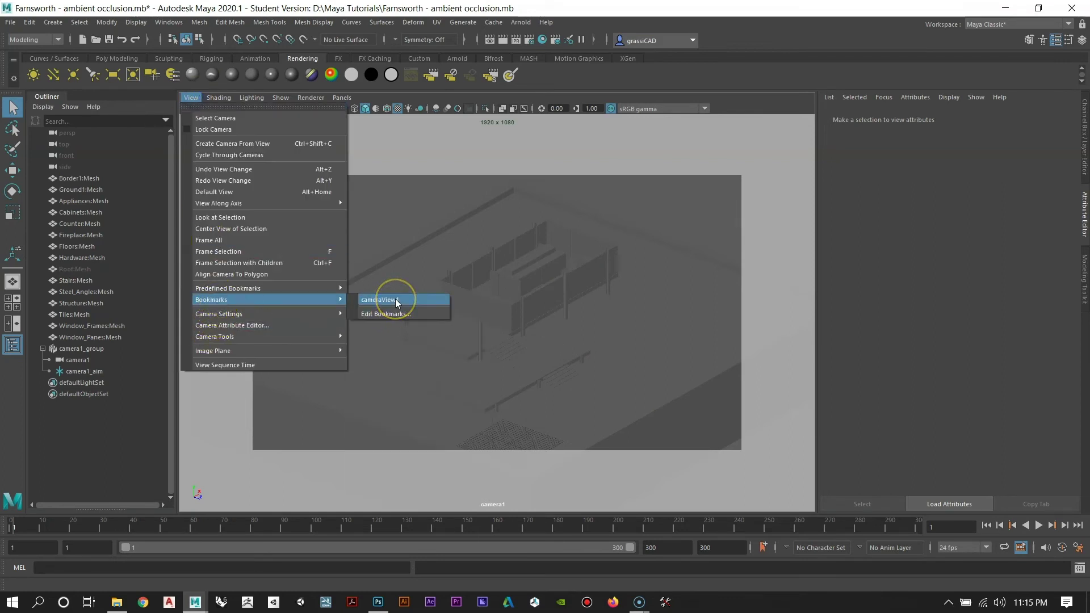
click(379, 299)
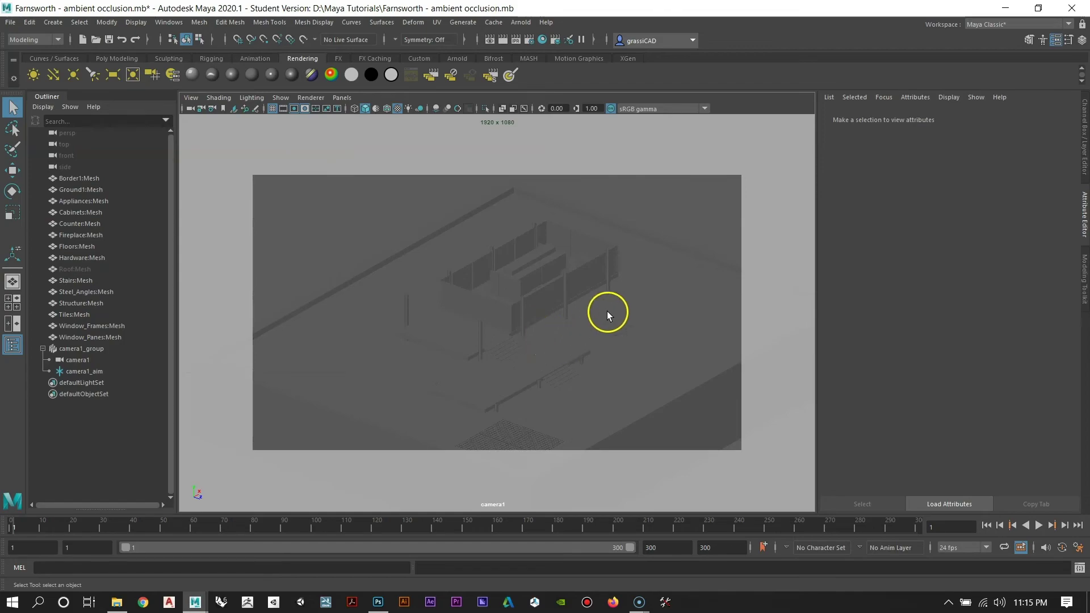
click(501, 38)
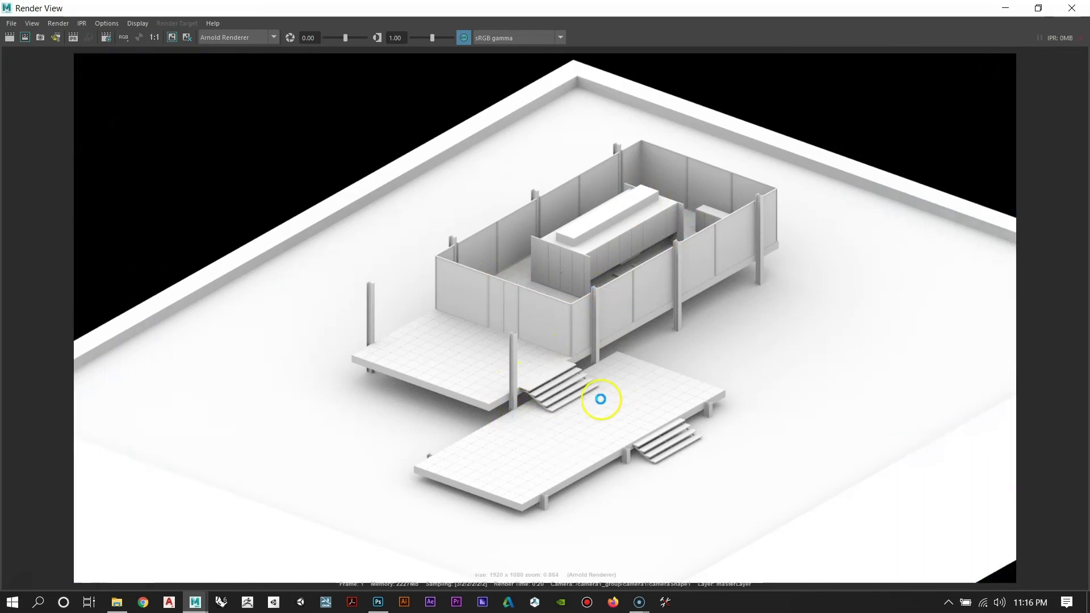
click(1072, 8)
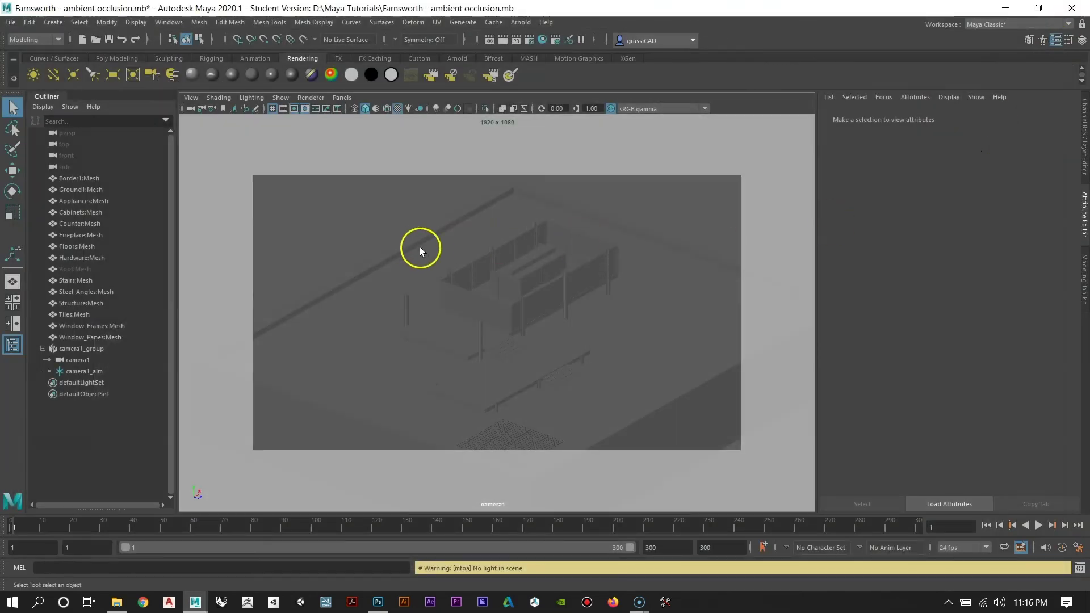
Step: Set the ground's ambient occlusion material to 5 samples, near clip 1 and far clip 100000
click(652, 307)
click(1071, 117)
click(1031, 118)
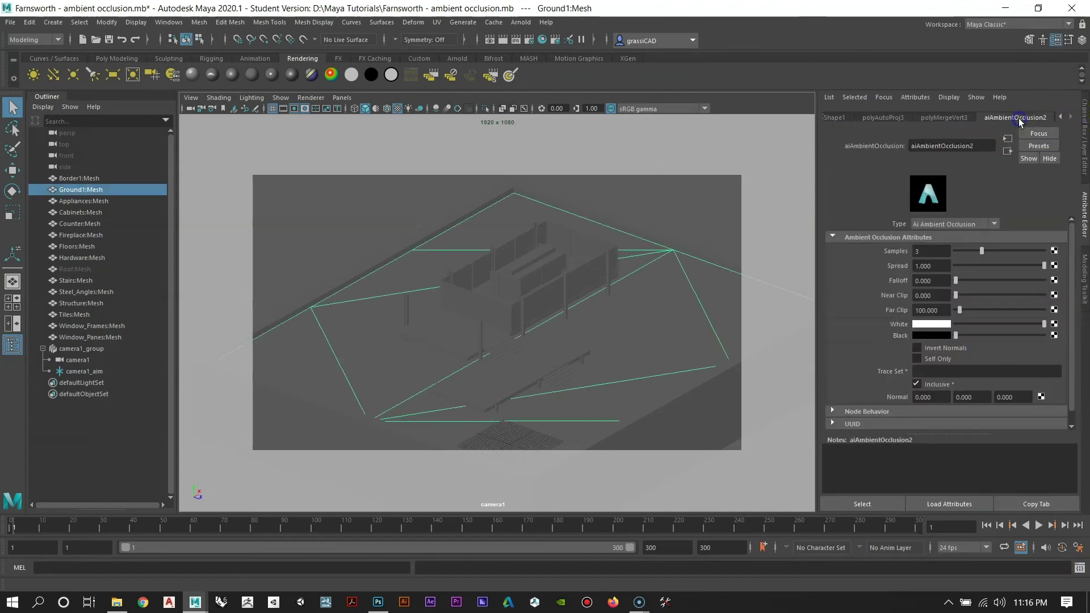
click(924, 252)
text(5)
click(924, 298)
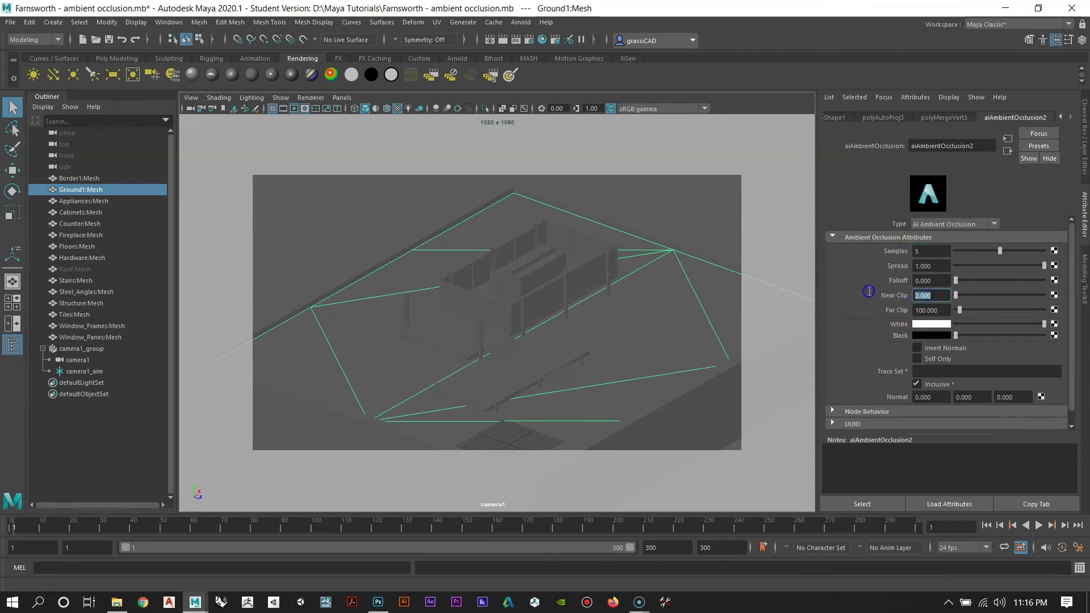
click(922, 308)
text(000)
key(Return)
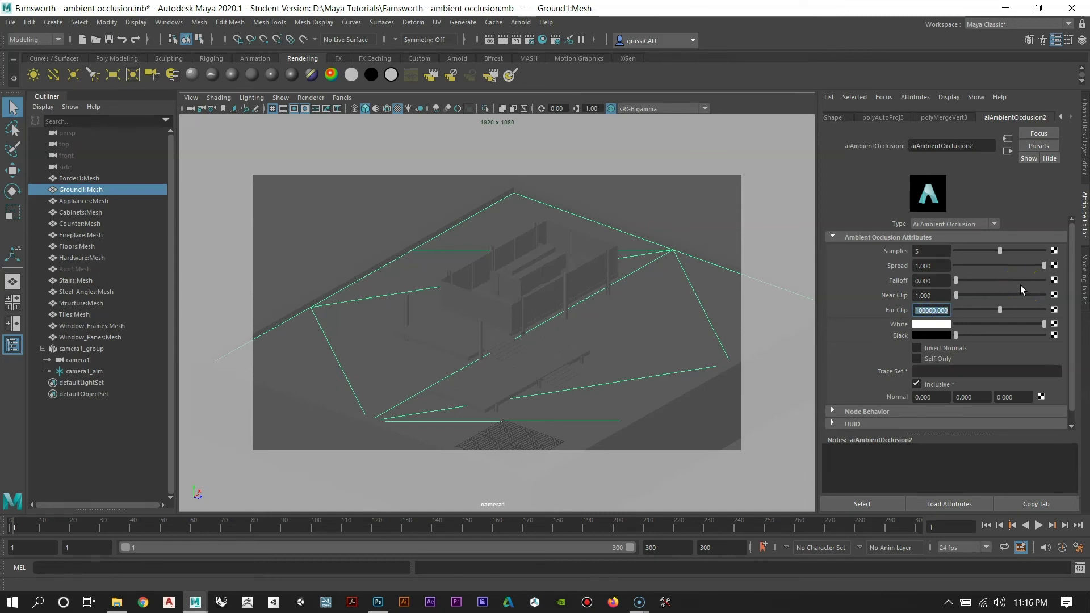
Step: Render the frame again and save it as a PNG named Occlusion Render in the Part 06 - Advanced Rendering folder
click(502, 41)
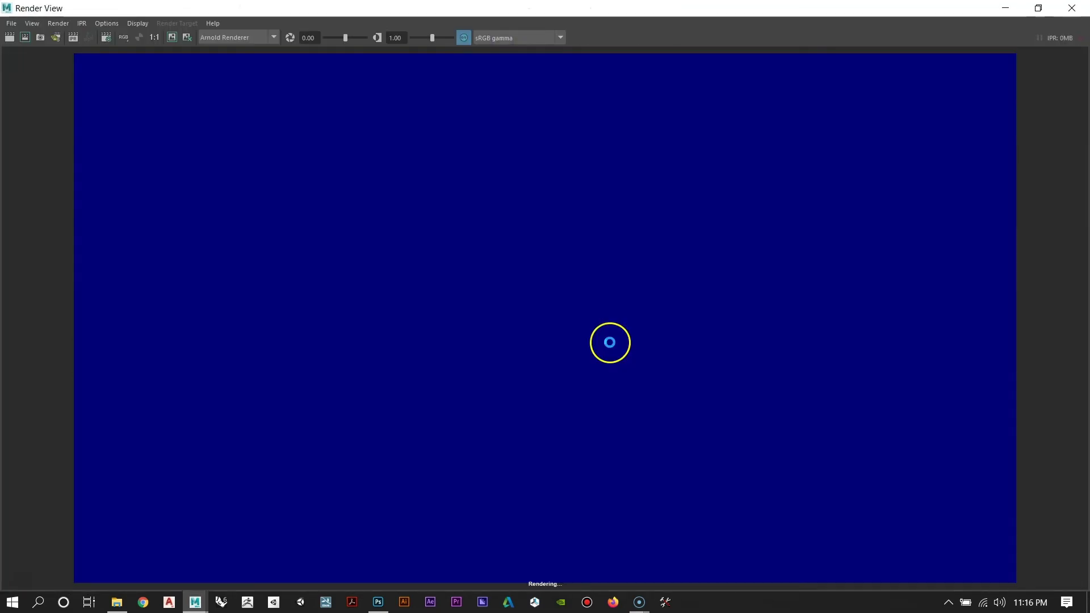
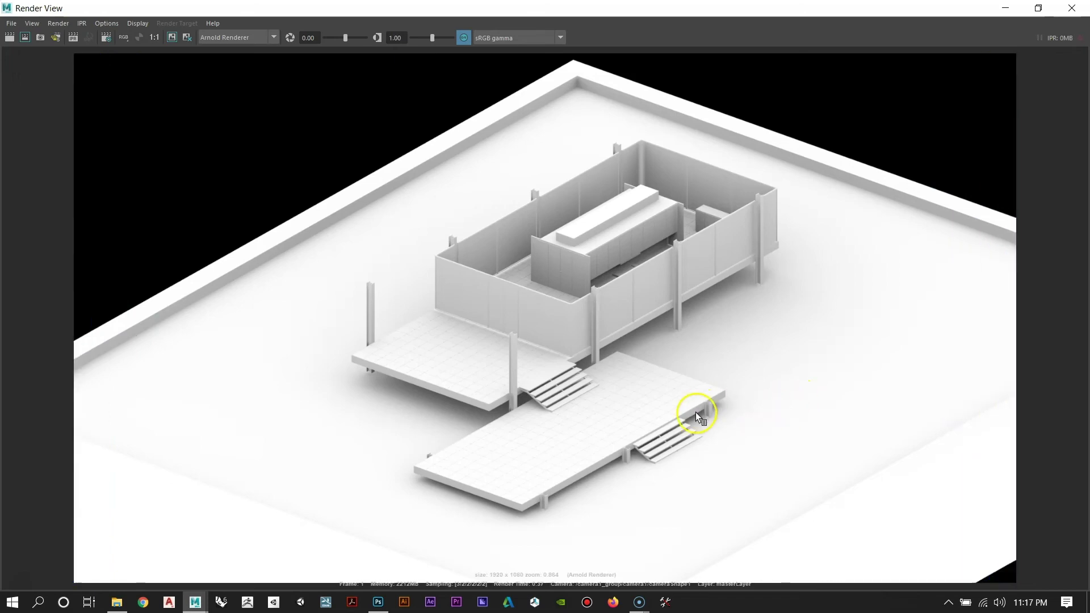
click(12, 23)
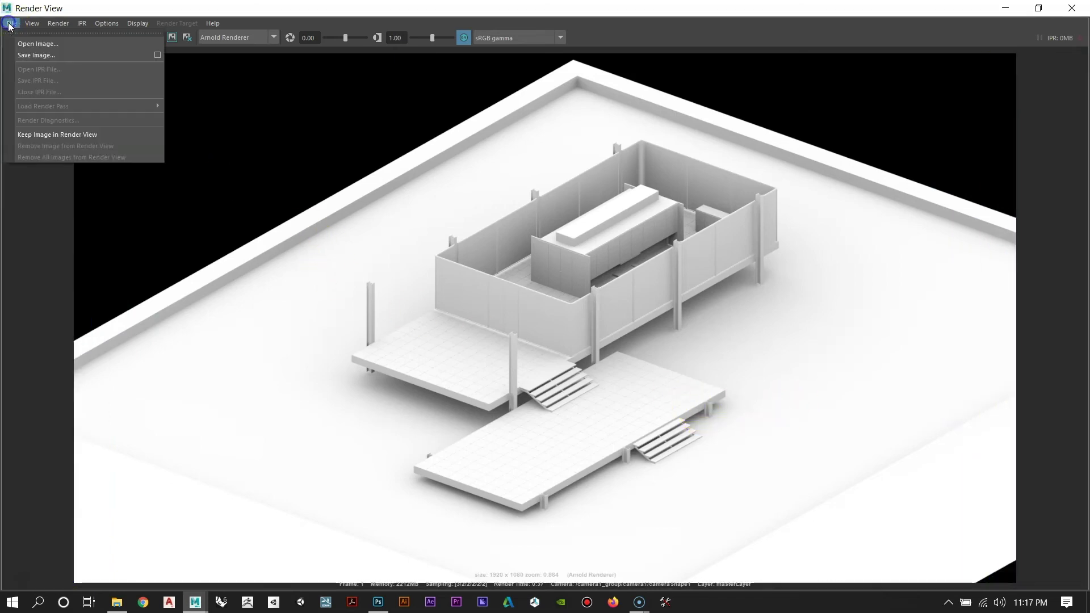
click(22, 54)
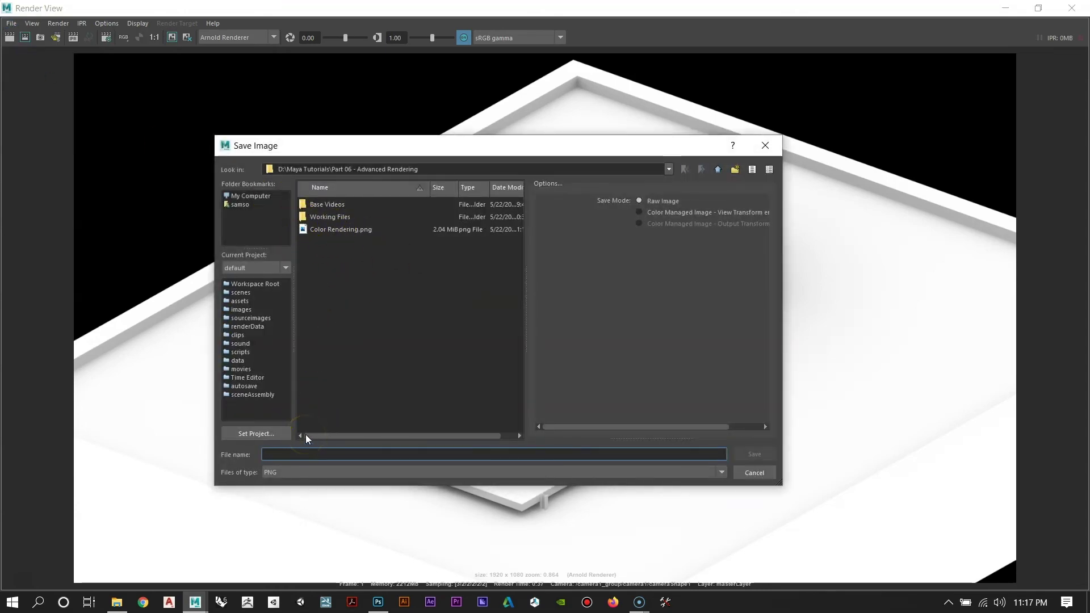
text(Occlusion Render)
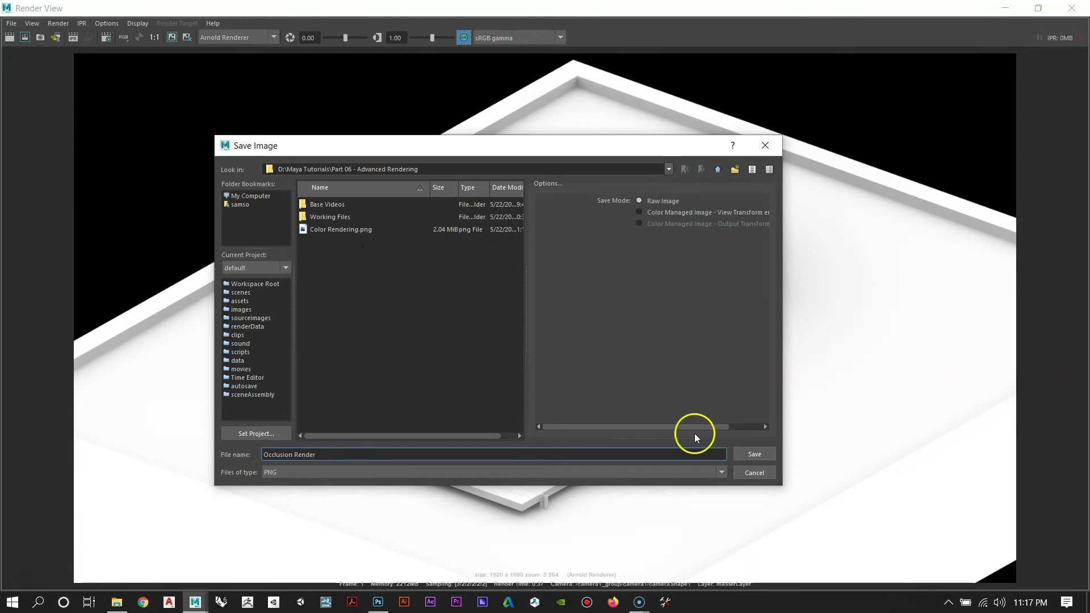
click(753, 454)
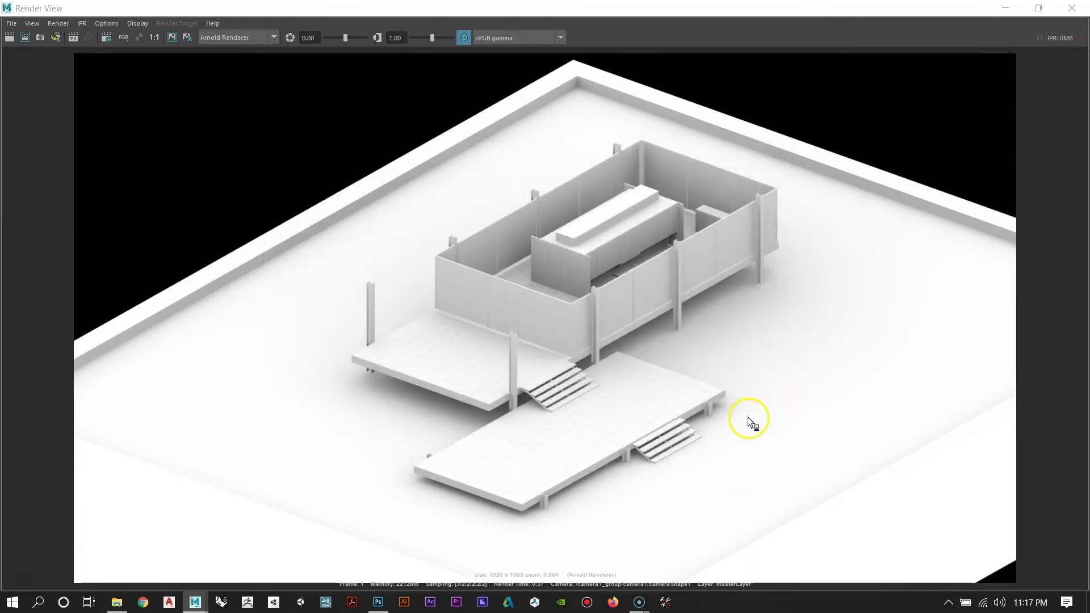
Step: Close the finished render and switch to Photoshop with the Color Rendering.png document
click(1071, 8)
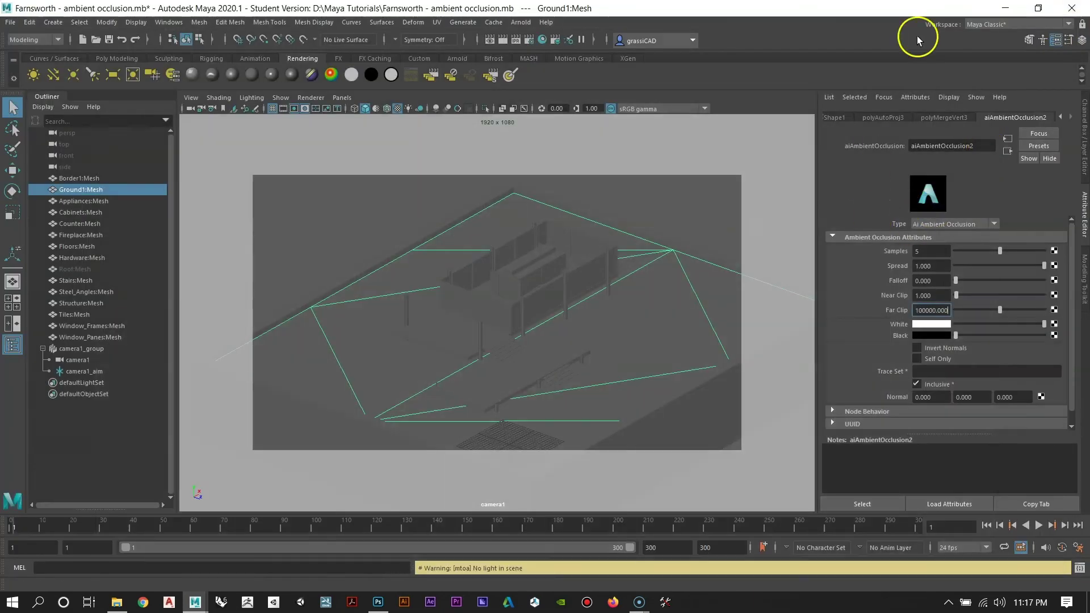
click(1000, 7)
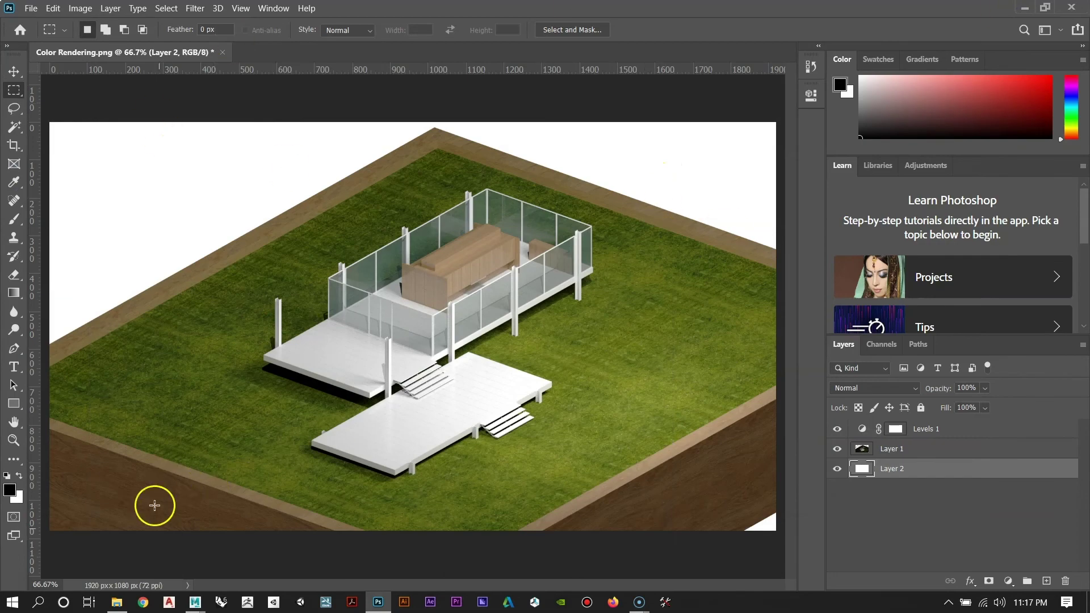
Step: Open Occlusion Render from the Part 06 - Advanced Rendering folder in Photoshop
click(116, 602)
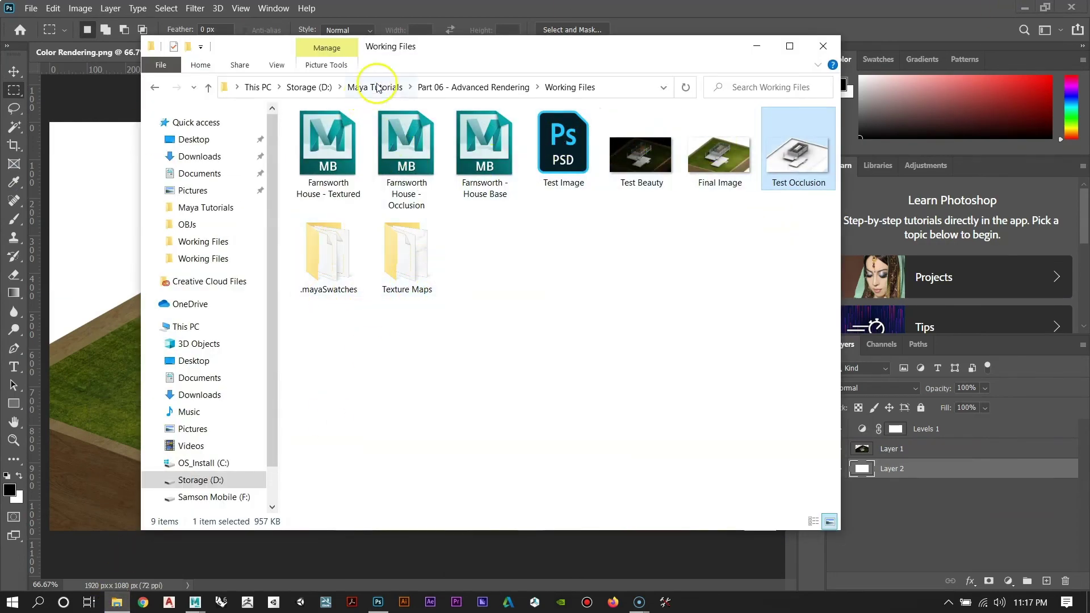
click(491, 87)
click(563, 165)
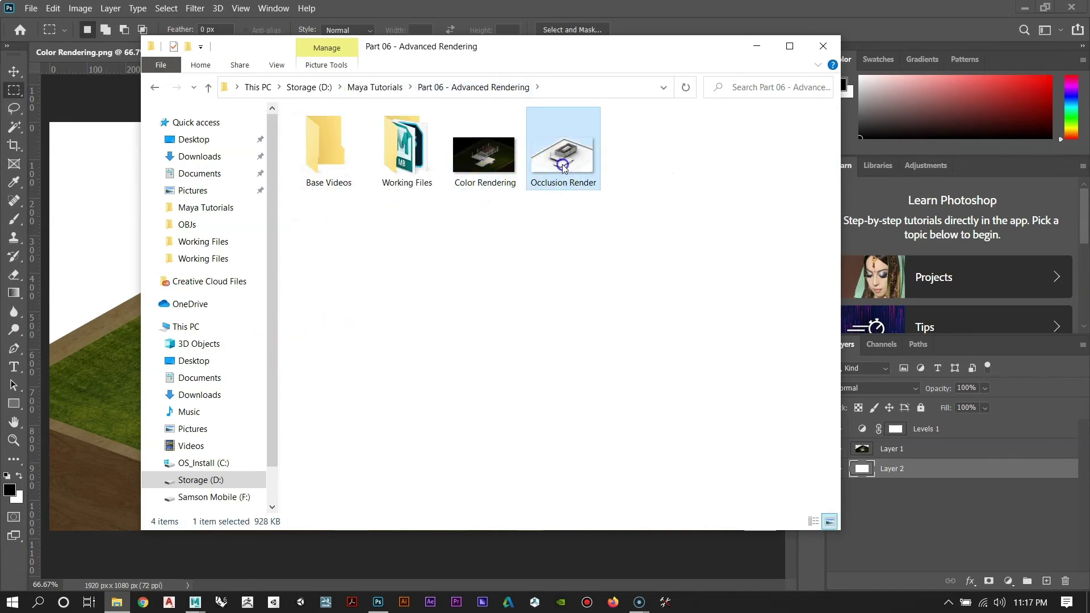
right_click(564, 151)
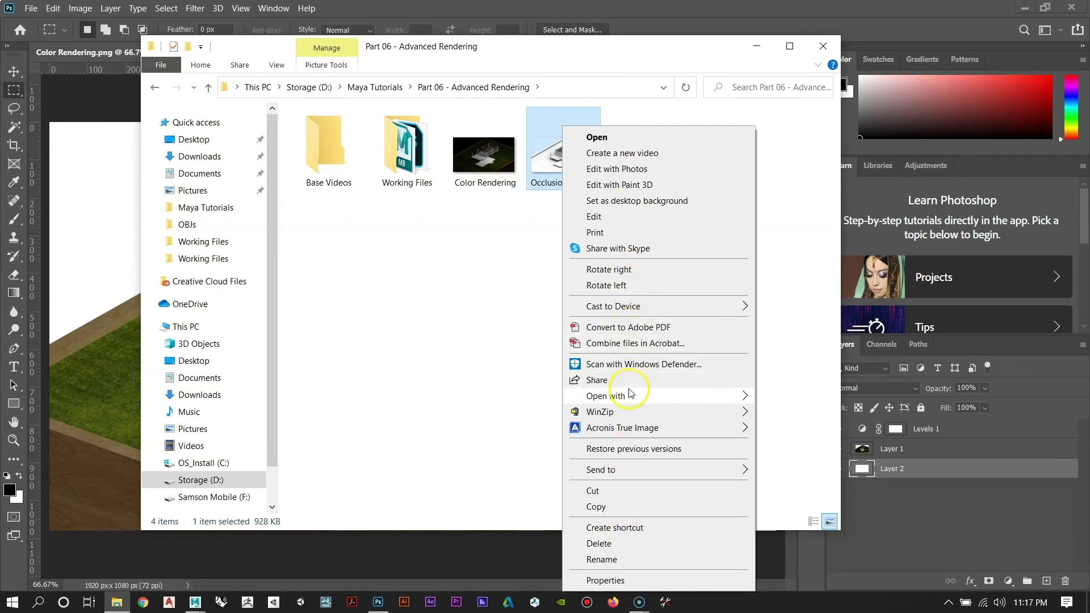
mouse_move(642, 396)
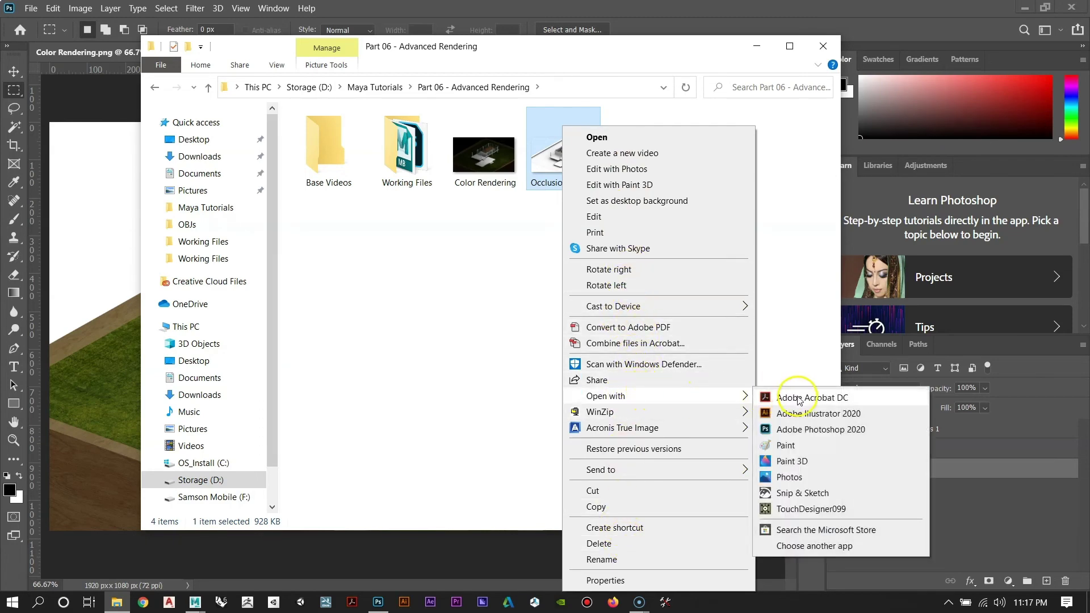
click(798, 431)
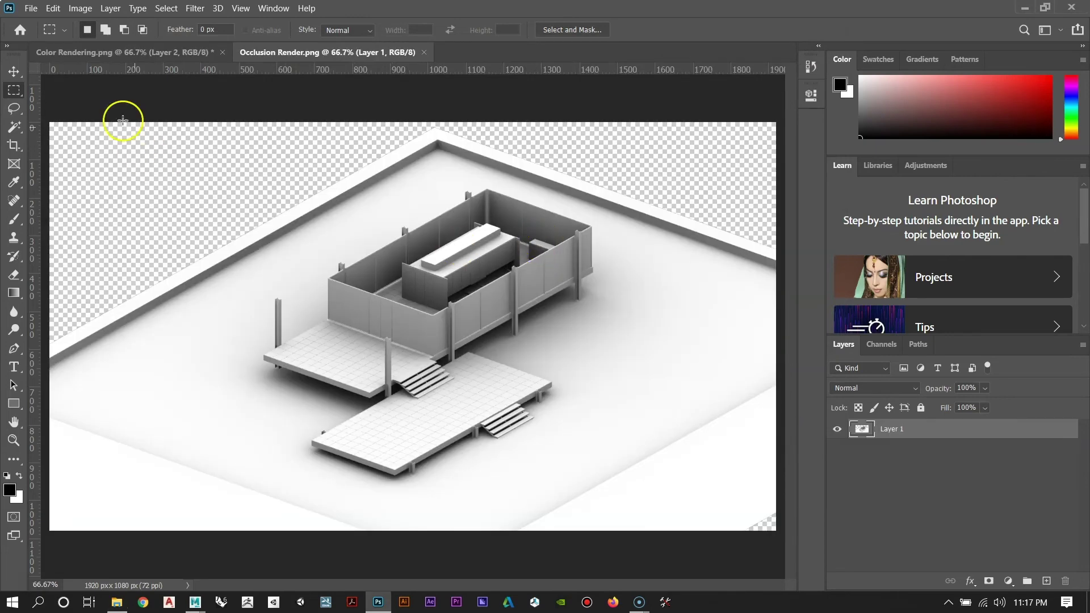
Step: Select the entire occlusion render image and copy it
drag(47, 108, 877, 556)
click(53, 8)
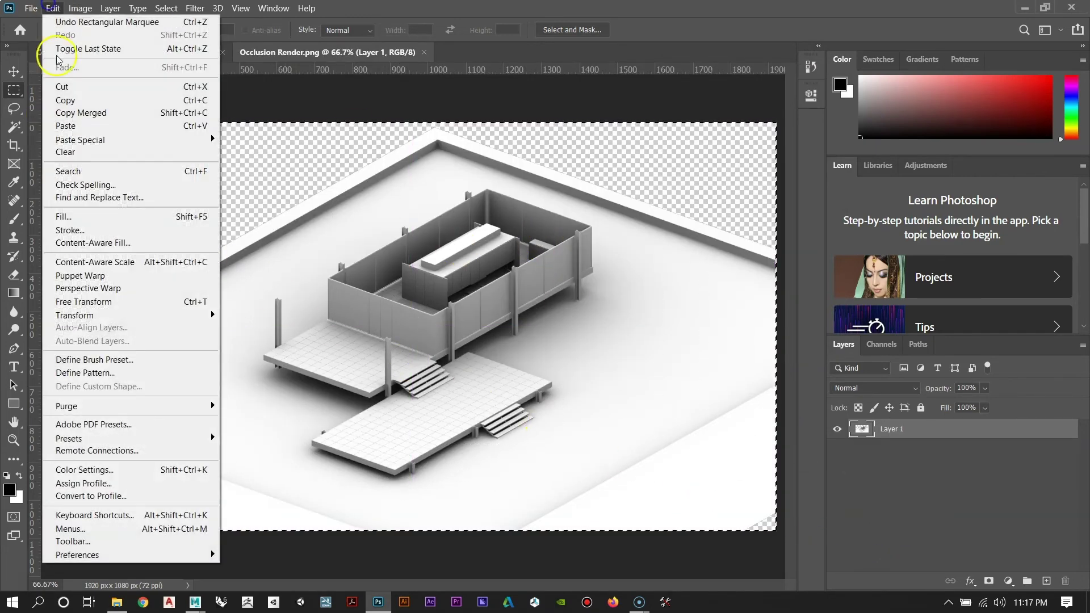
click(67, 101)
Step: Paste the occlusion render in place above the Levels 1 layer in the Color Rendering.png document
click(76, 53)
key(ctrl+v)
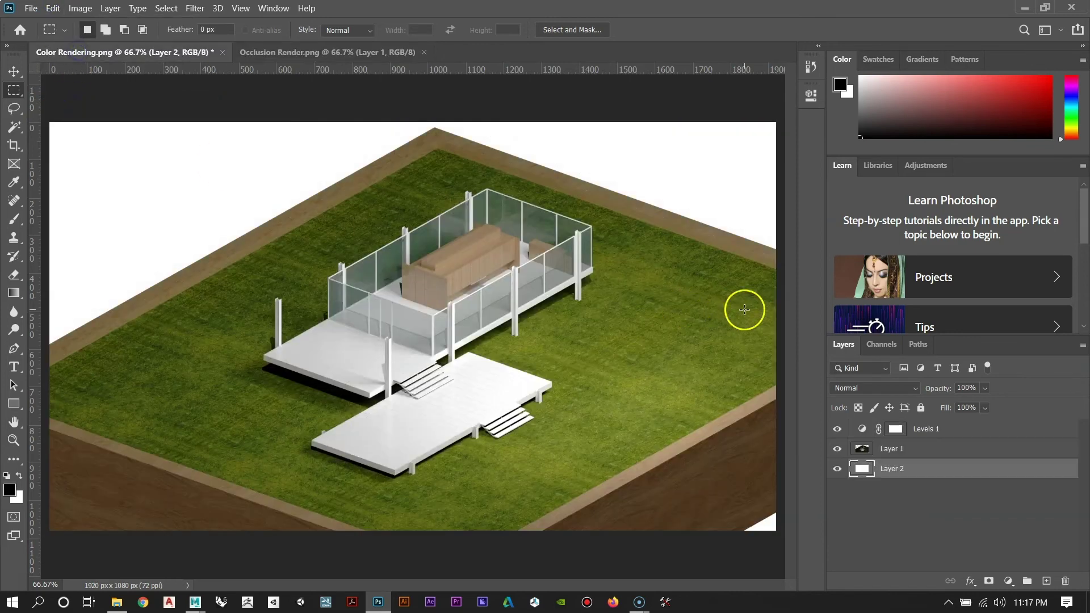
click(923, 454)
click(937, 429)
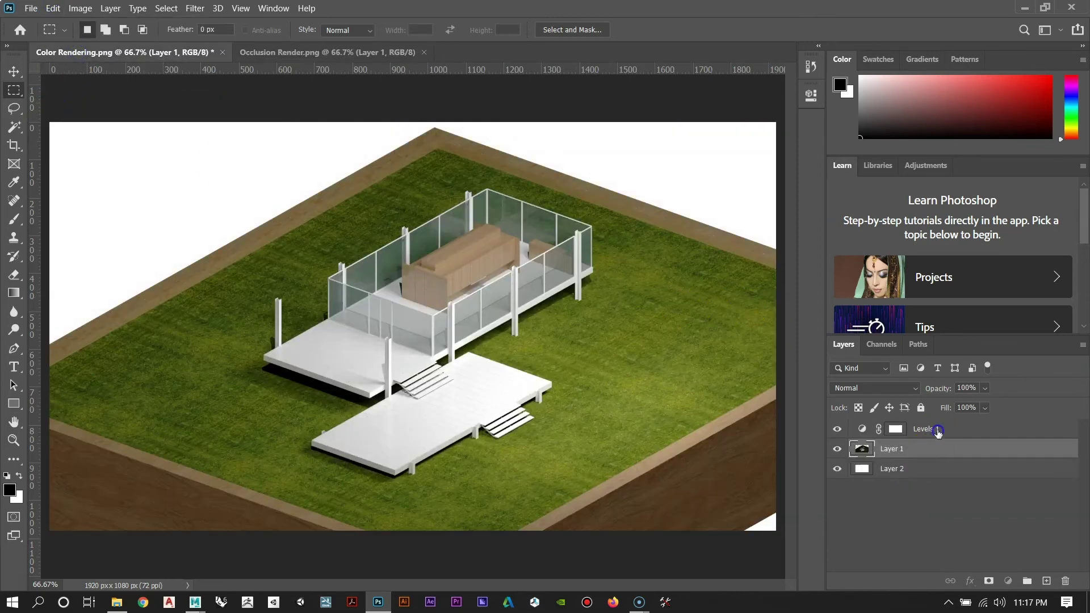
click(52, 8)
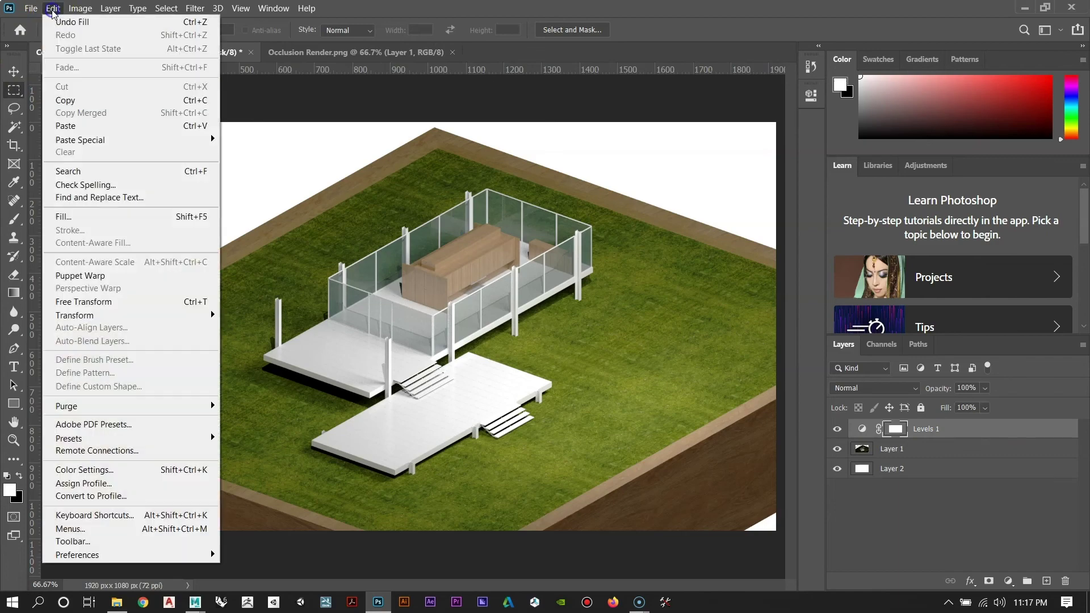
mouse_move(67, 146)
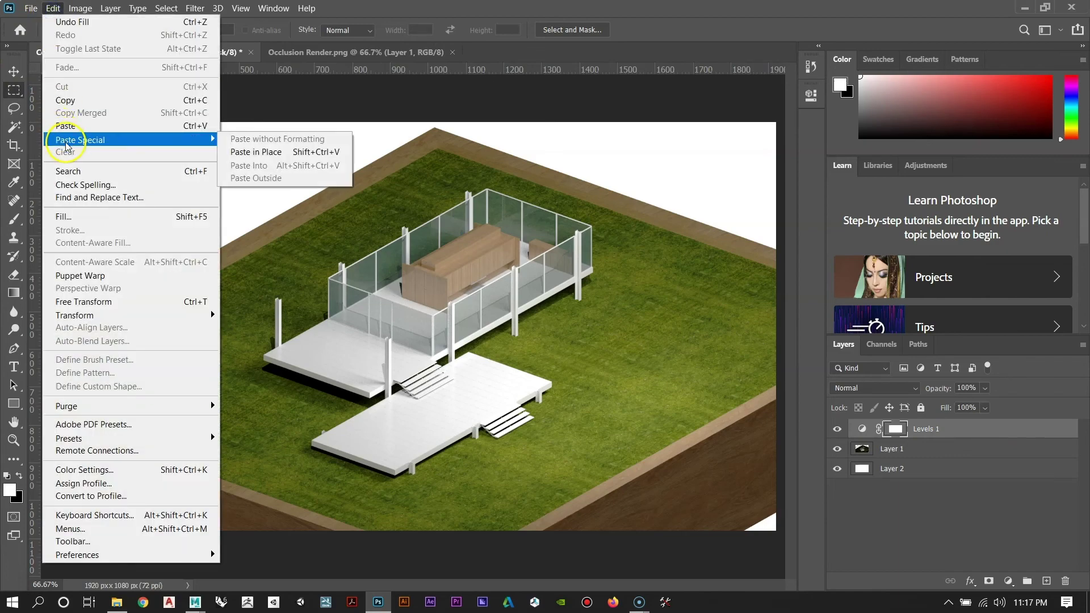
click(248, 153)
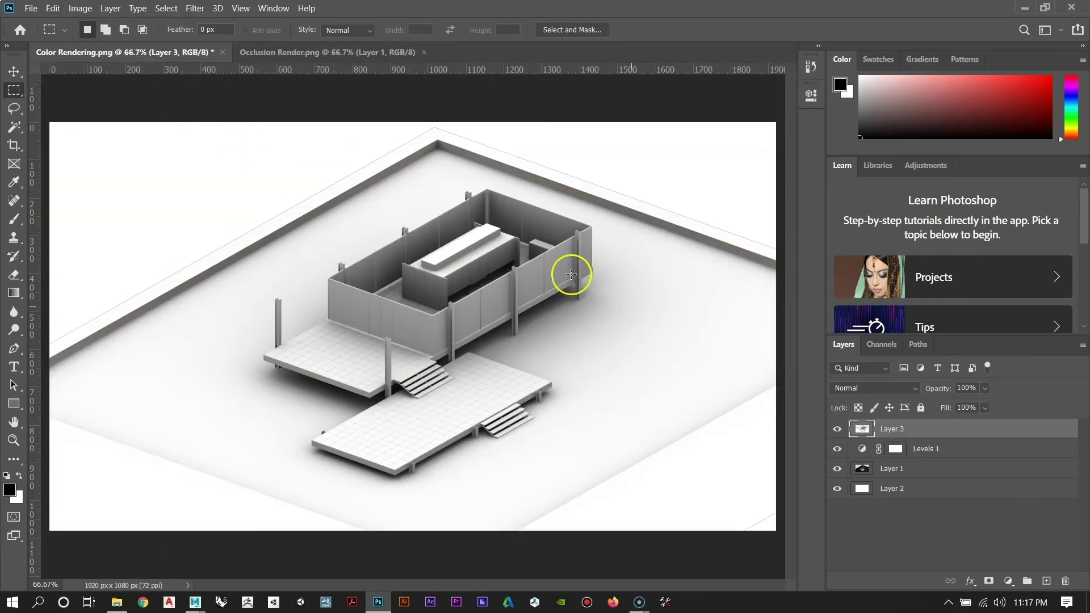
Step: Try blending the pasted occlusion layer in Multiply mode at 50% opacity, and toggle its visibility to compare
click(873, 389)
click(866, 294)
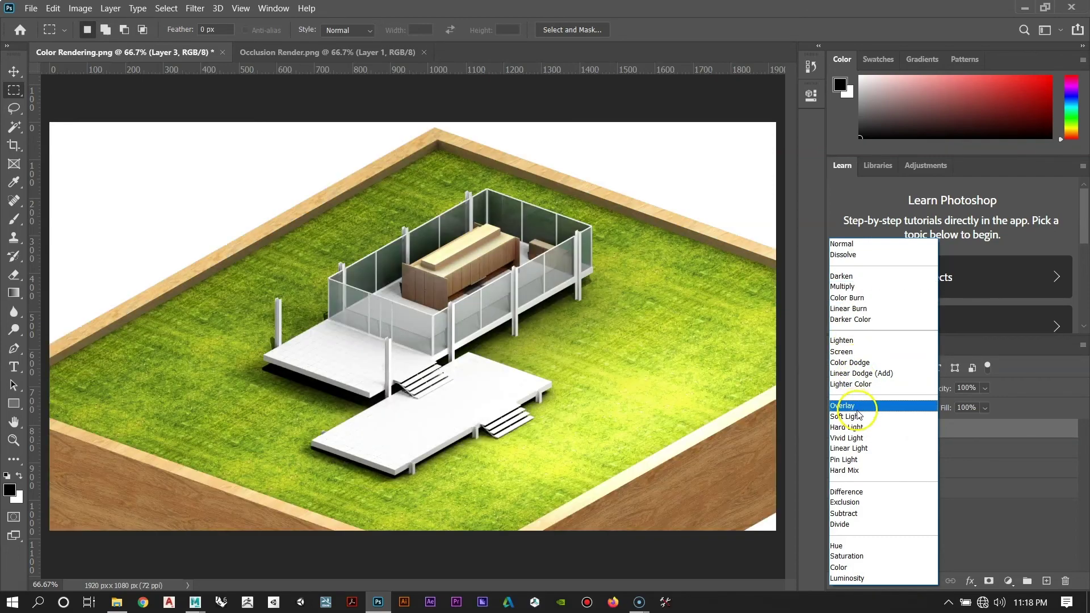
click(857, 407)
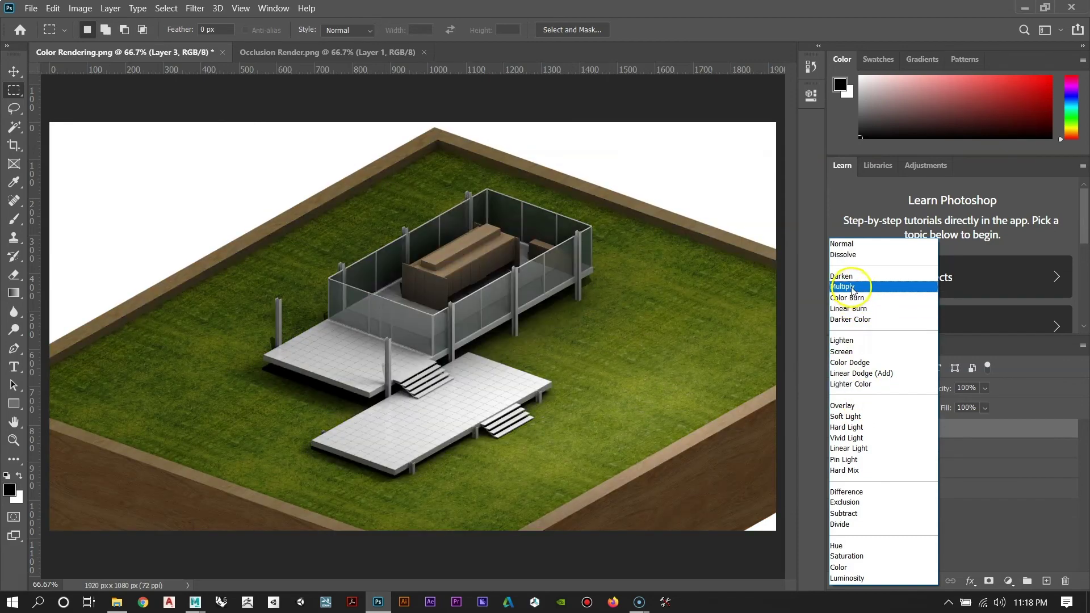
click(852, 287)
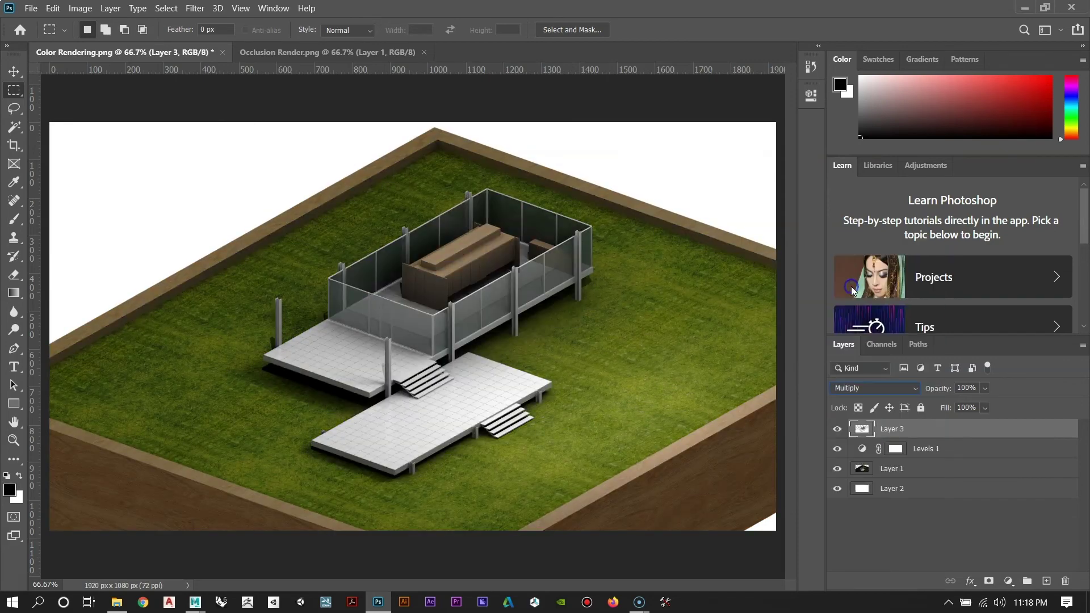
click(969, 388)
text(50)
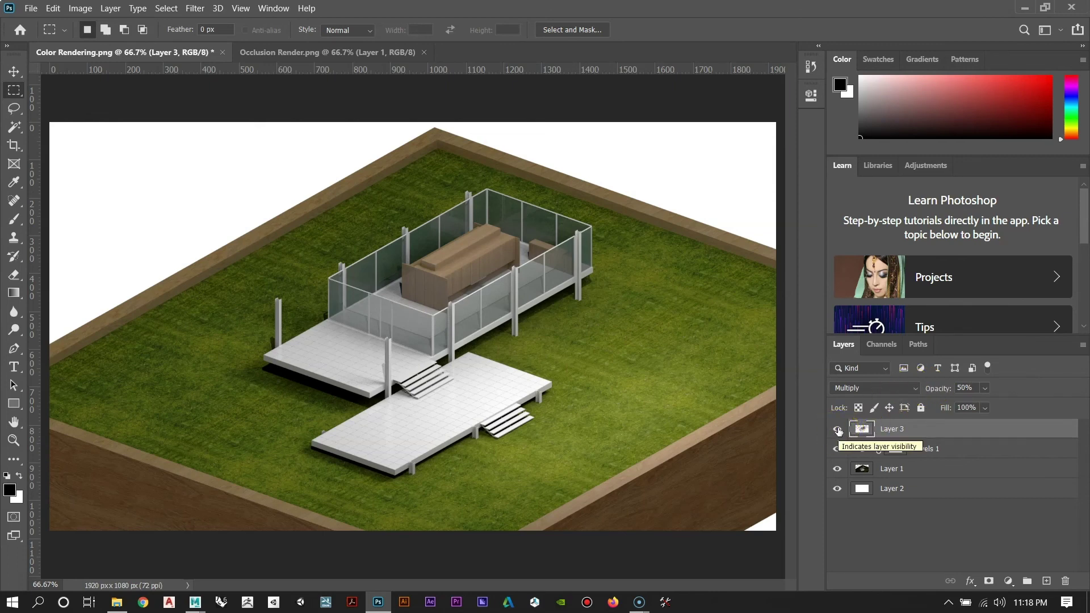
click(838, 429)
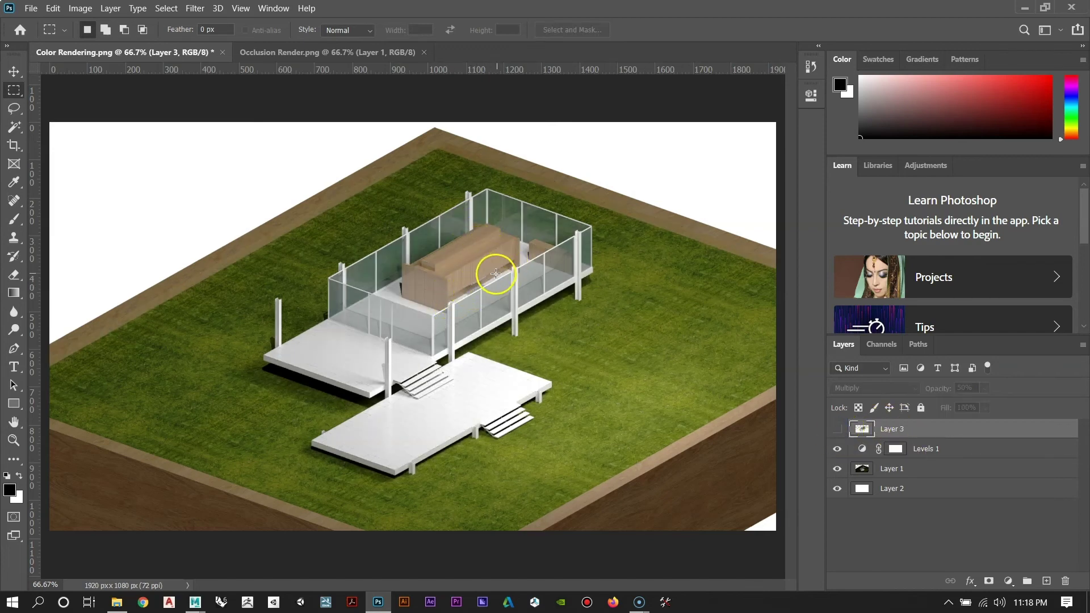
click(838, 429)
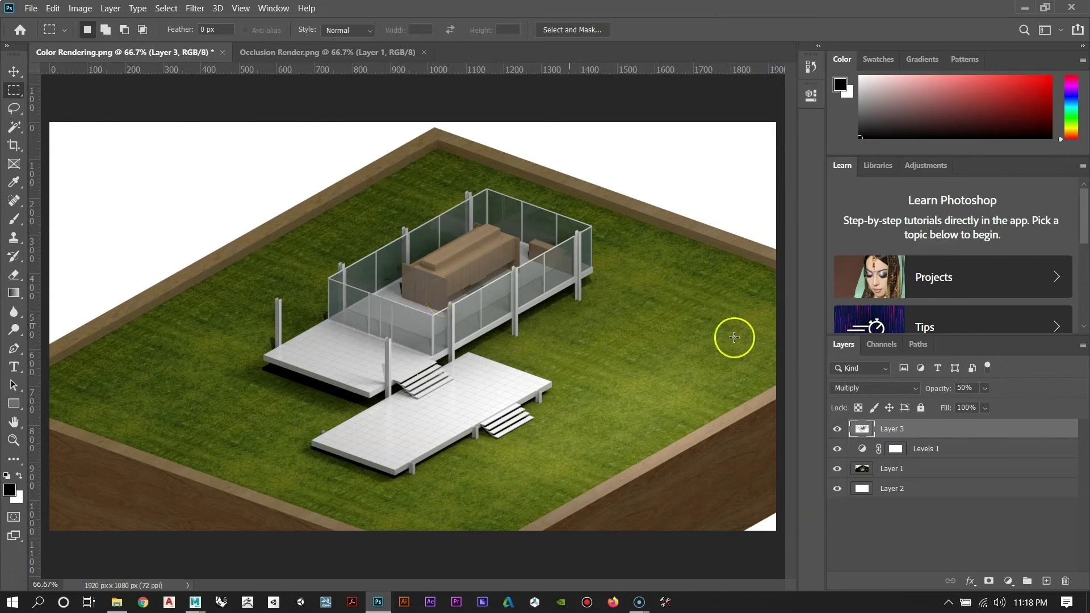
Step: Try Overlay on the occlusion layer, reduce its opacity to 25%, and settle on Multiply blending
click(857, 388)
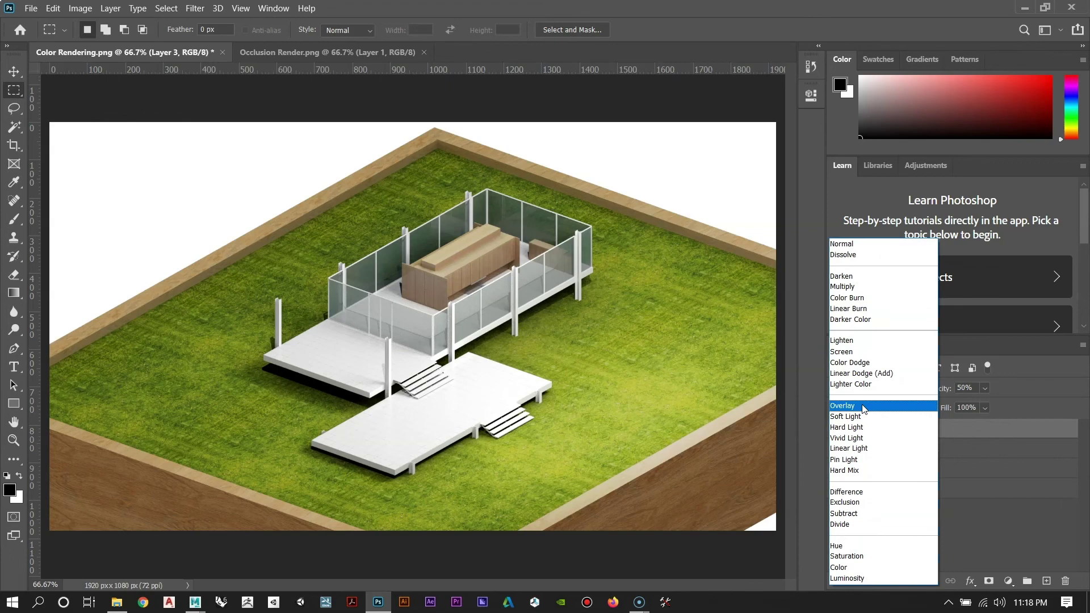
click(863, 409)
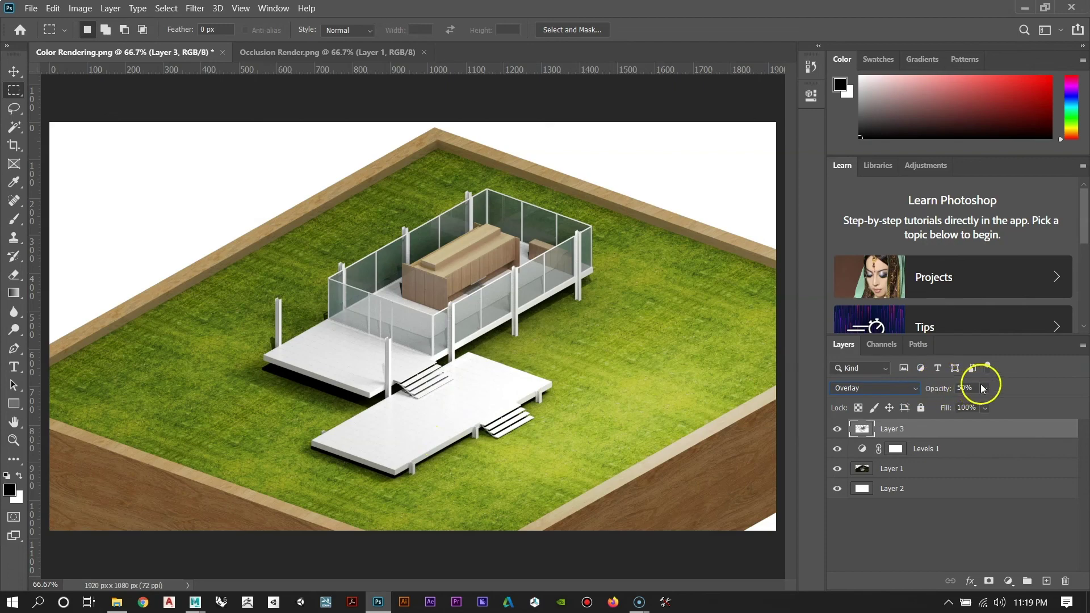
drag(989, 405, 975, 405)
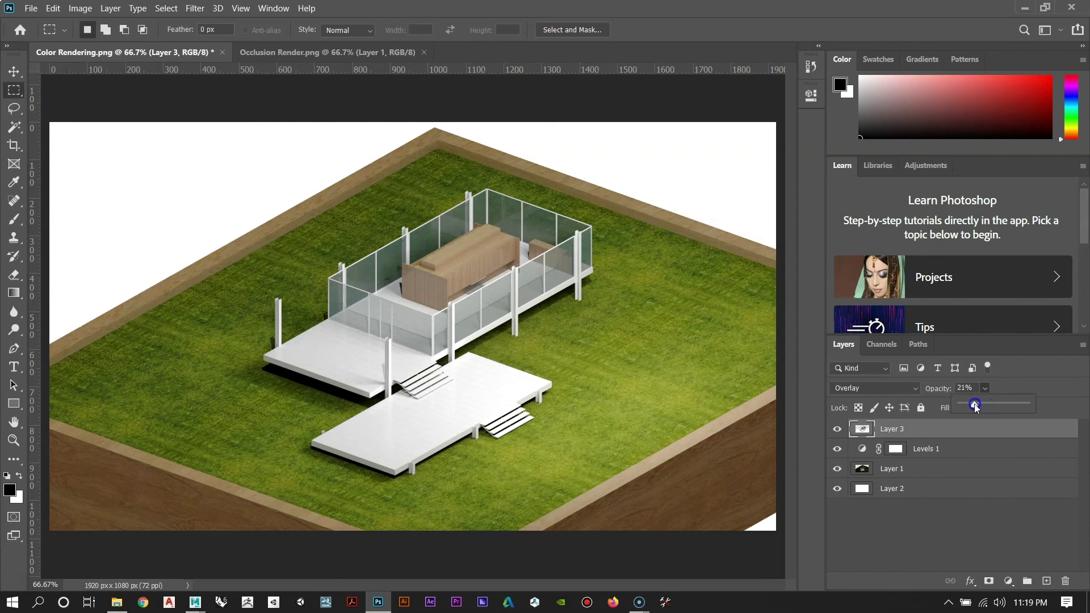
click(880, 388)
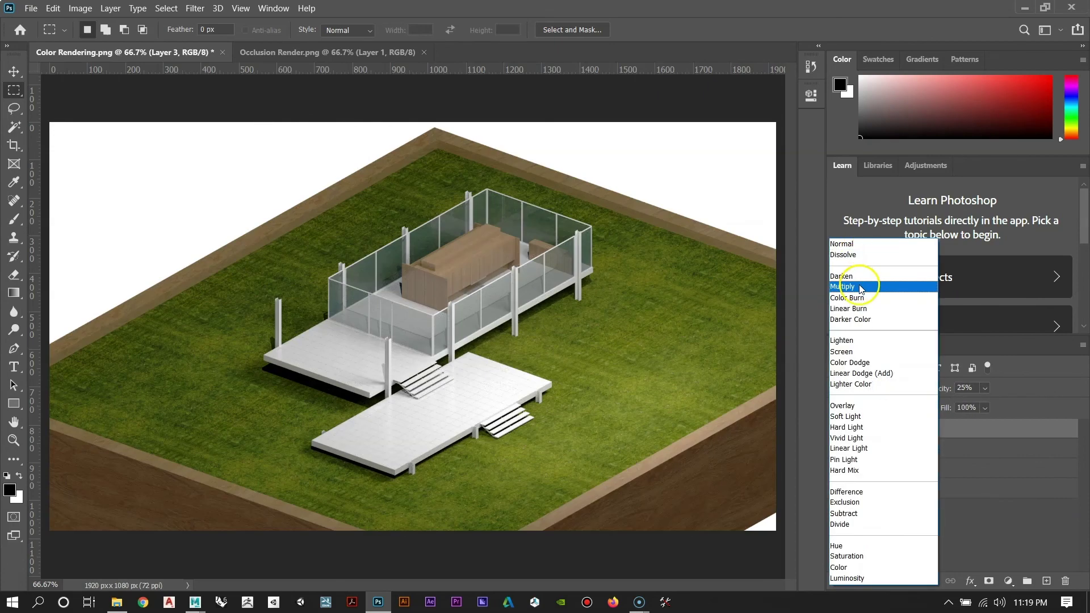
click(860, 286)
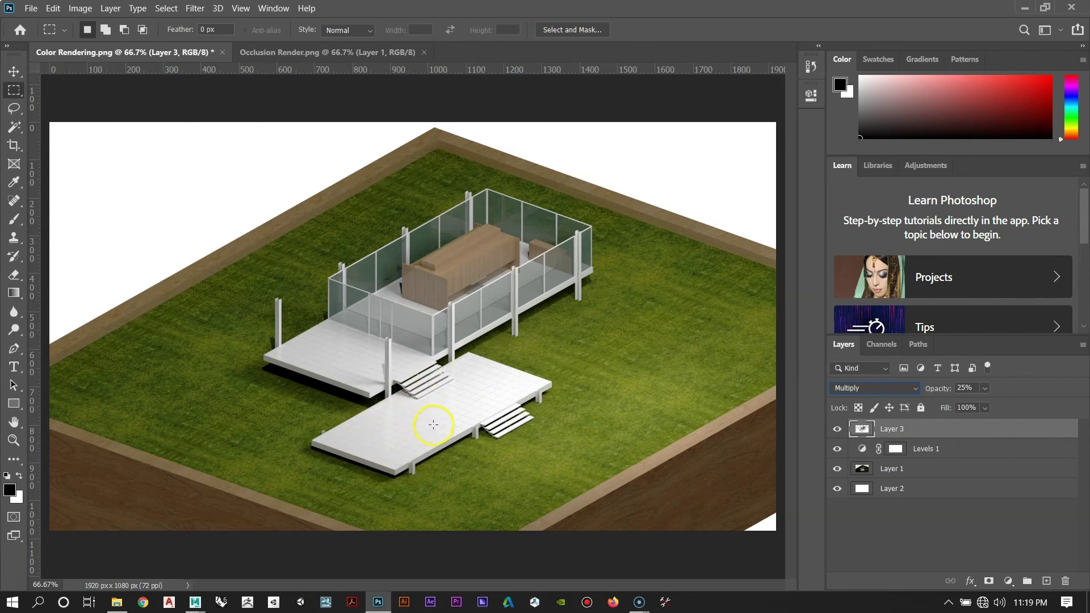
Step: Add a Brightness/Contrast adjustment layer above Levels 1 with brightness 15 and contrast 20
click(935, 467)
click(939, 448)
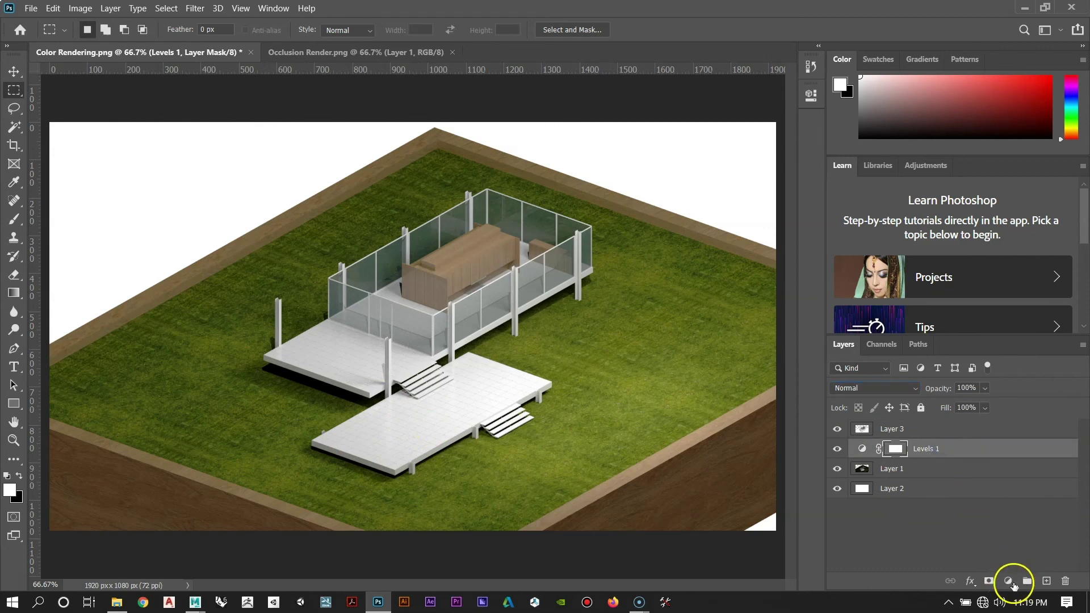
click(1009, 582)
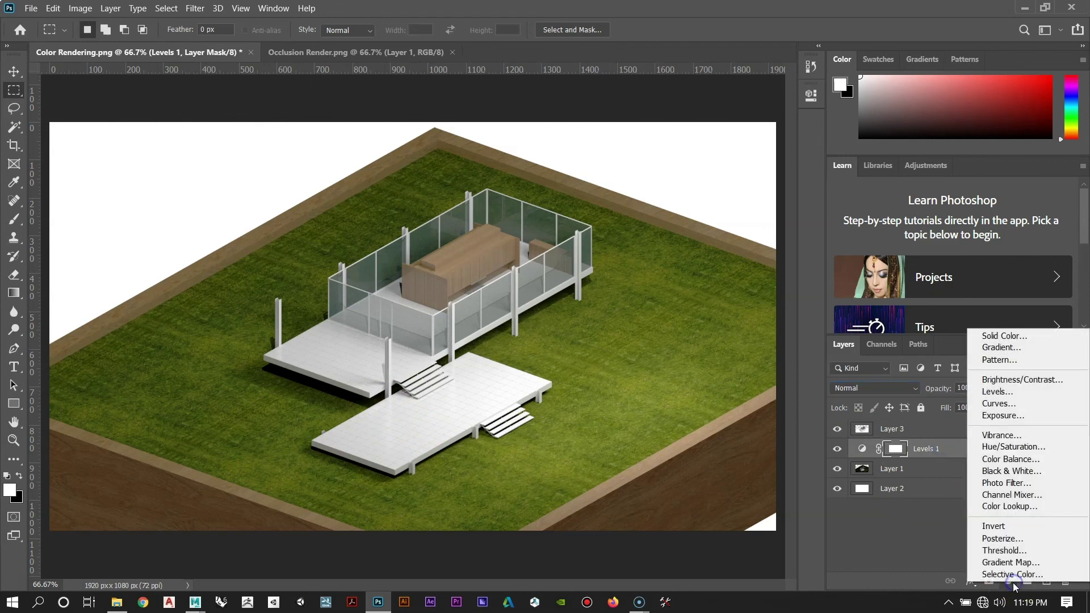
click(1025, 380)
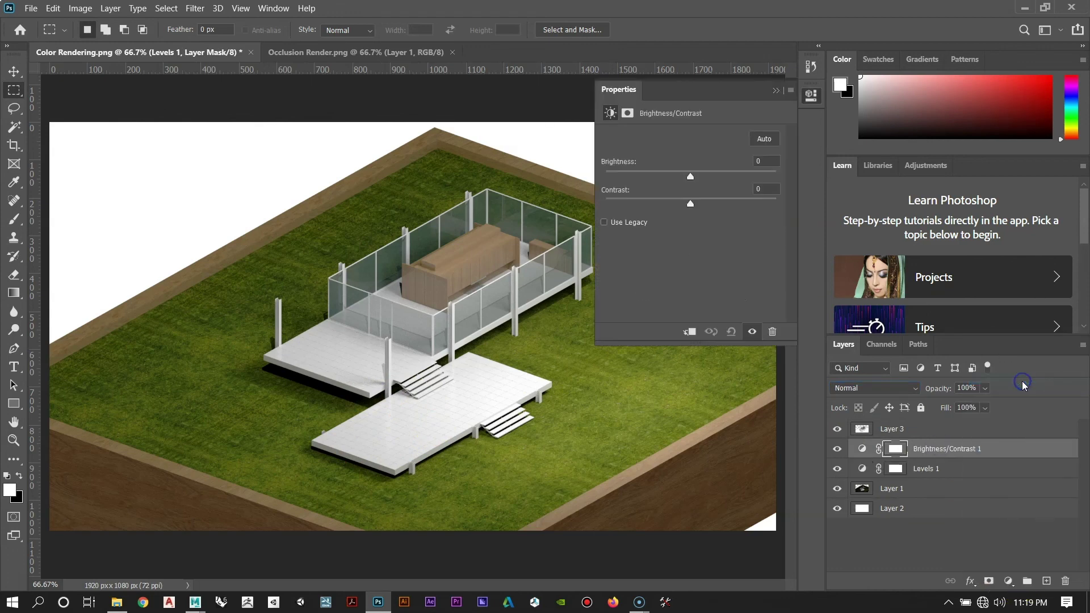
drag(691, 175, 703, 179)
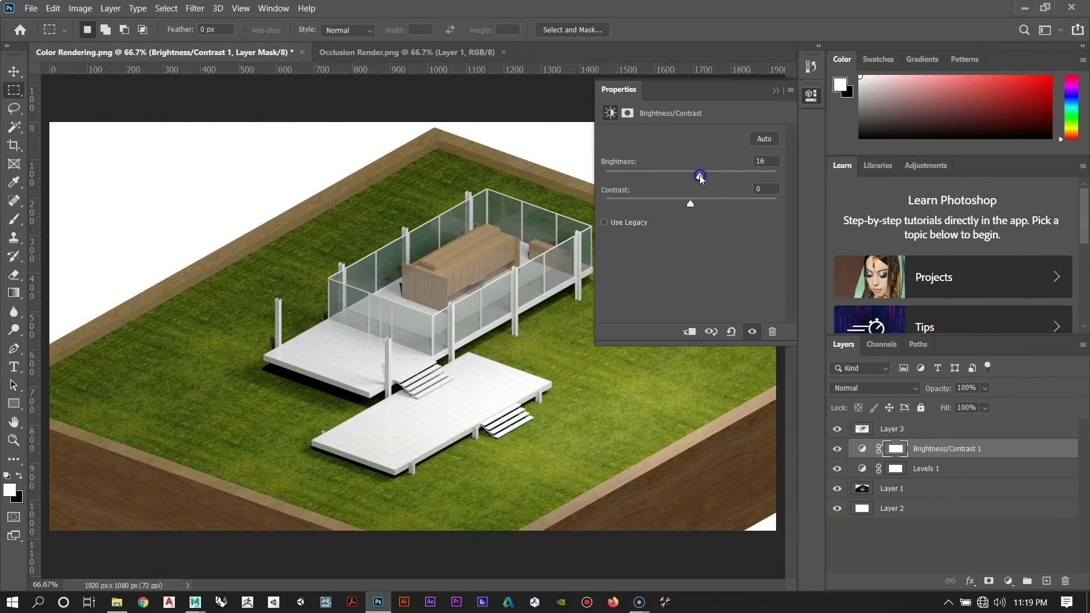
mouse_move(696, 204)
mouse_down()
mouse_move(756, 207)
mouse_move(695, 218)
mouse_move(708, 218)
mouse_up()
click(952, 543)
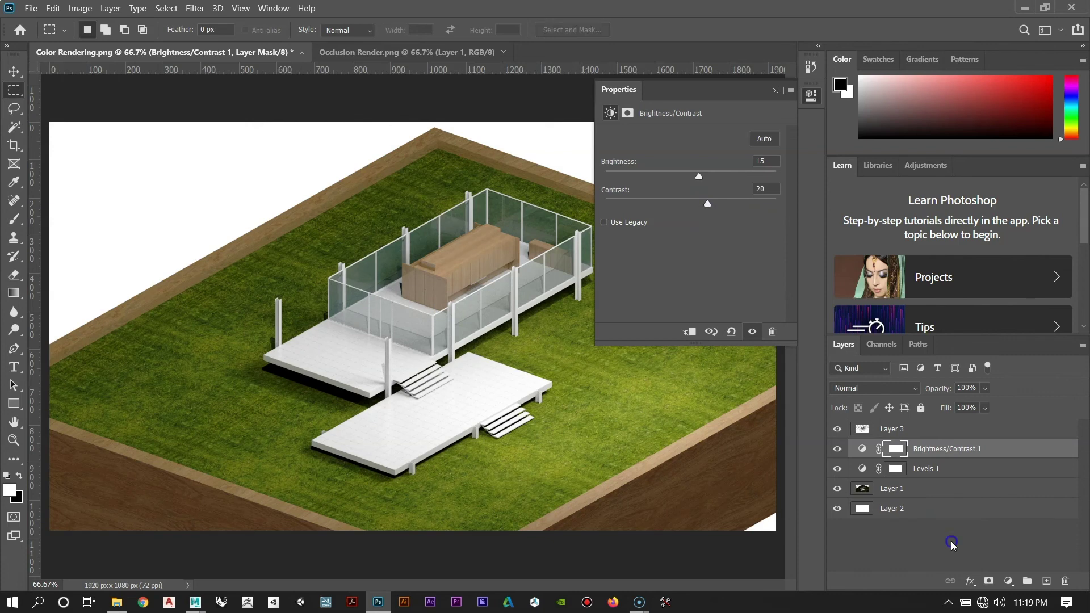
click(774, 91)
Step: Add a Photo Filter adjustment layer on top of the stack and preview its warming, cooling and color presets
click(1006, 582)
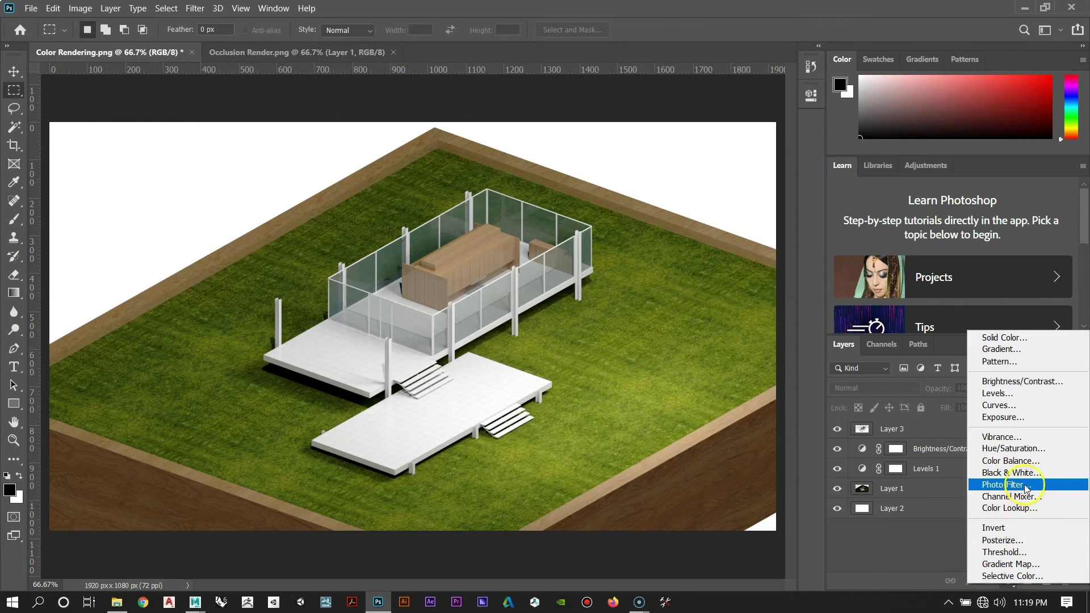
click(1006, 484)
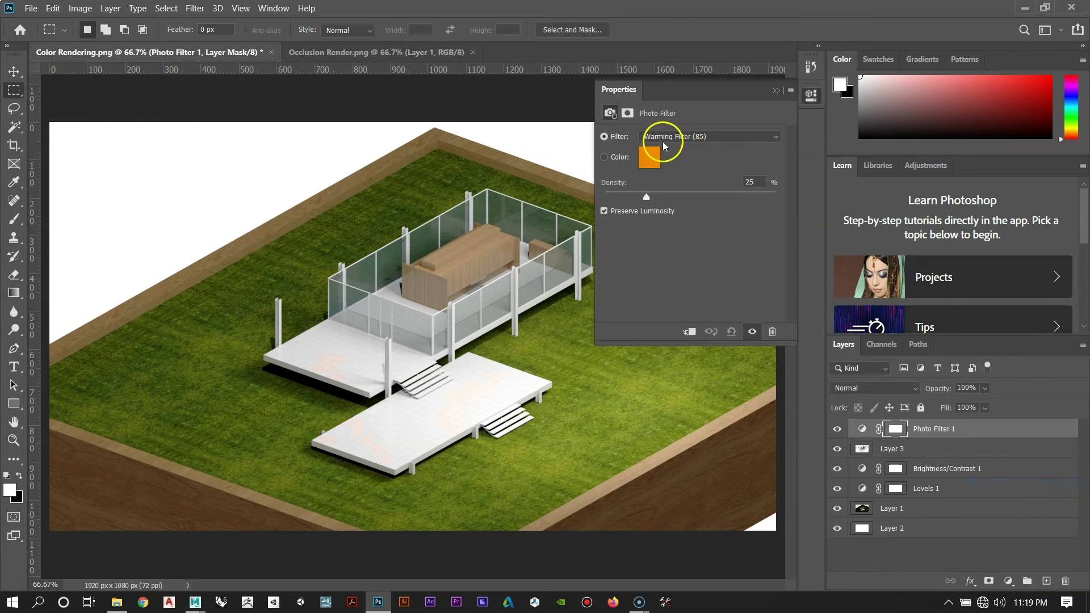
click(684, 138)
scroll(684, 138, down, 3)
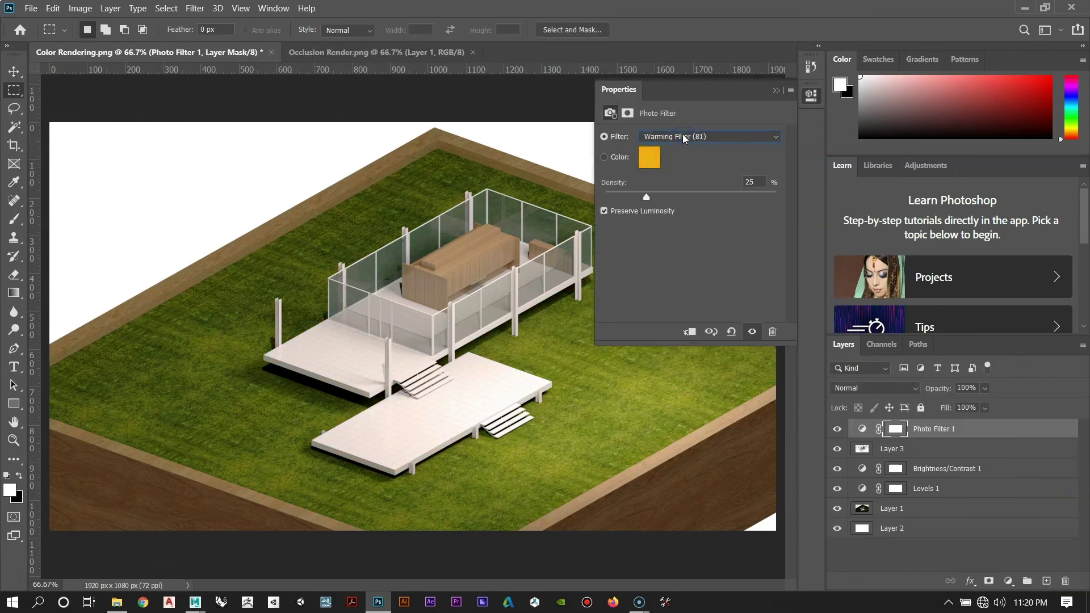
scroll(683, 138, down, 1)
scroll(683, 138, down, 1)
scroll(684, 138, down, 2)
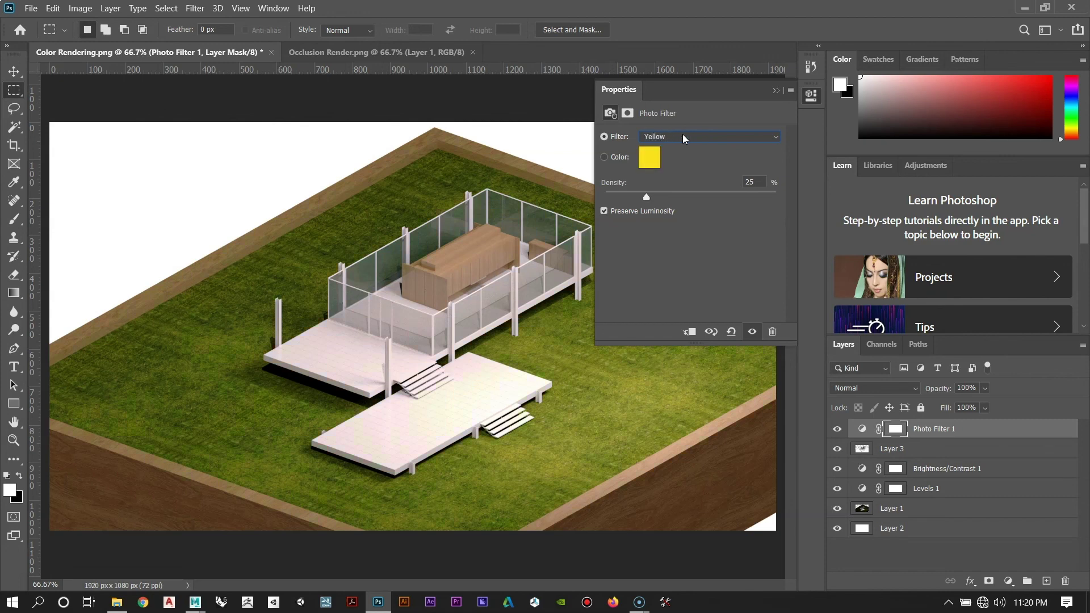
scroll(683, 138, down, 2)
scroll(683, 138, down, 4)
scroll(683, 138, down, 3)
scroll(684, 138, up, 8)
scroll(683, 138, up, 10)
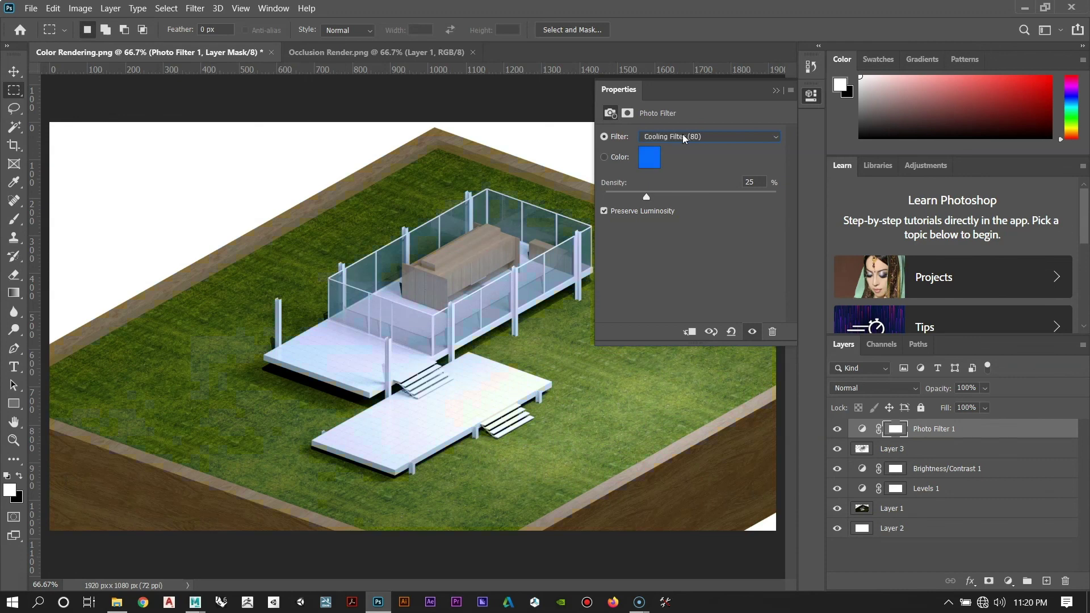
Step: Delete the Photo Filter adjustment layer and collapse the layer properties
right_click(939, 432)
click(800, 83)
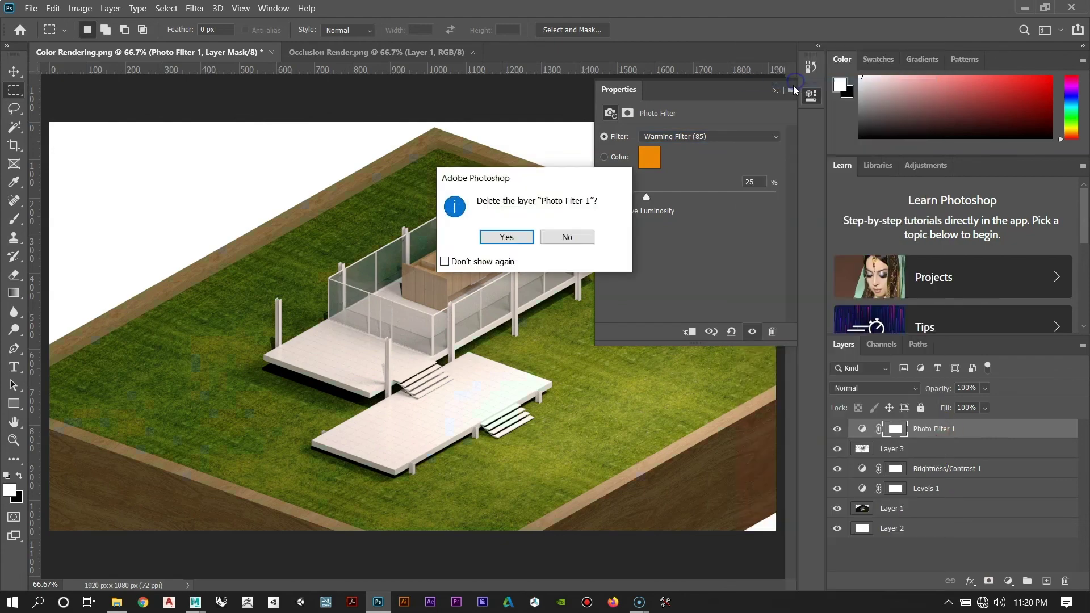
click(506, 237)
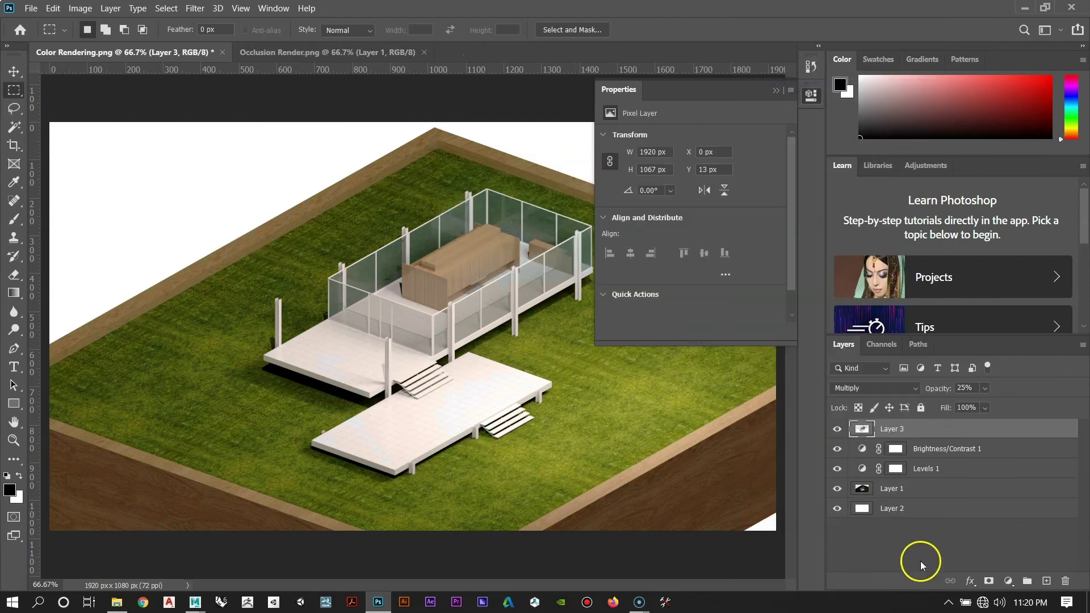
click(959, 555)
click(775, 91)
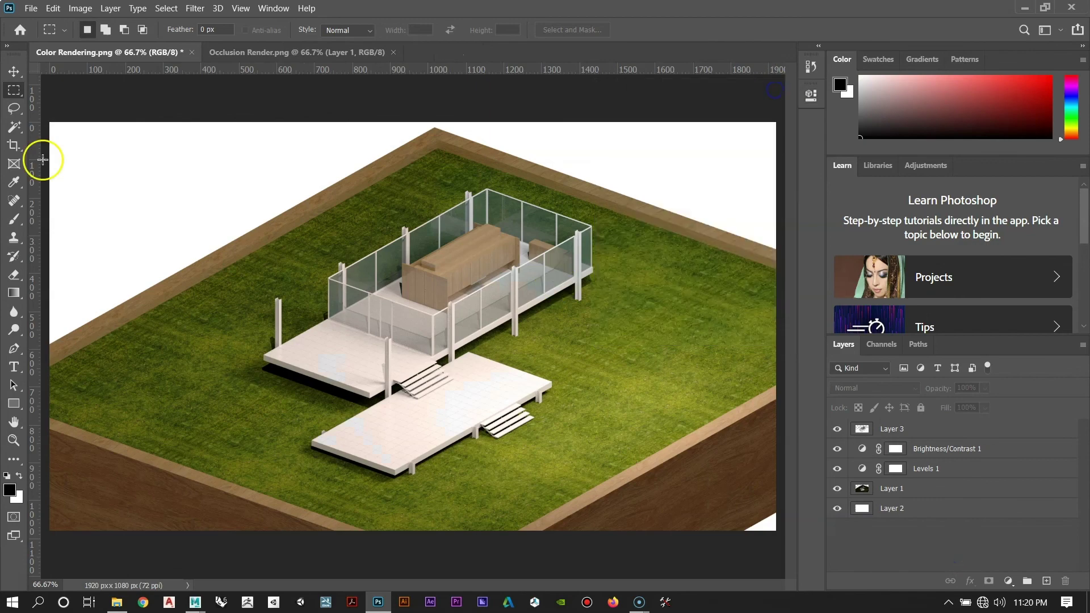
Step: Save the composited image as a JPEG named Color Rendering in the Part 06 - Advanced Rendering folder, at quality 12 (Maximum) with Progressive format
click(30, 9)
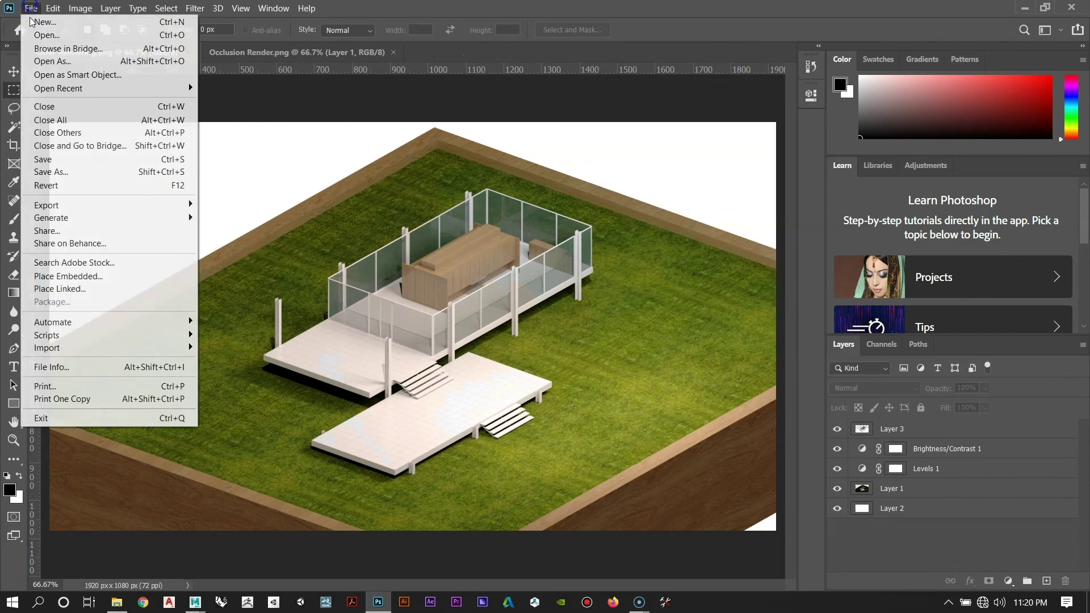
click(82, 171)
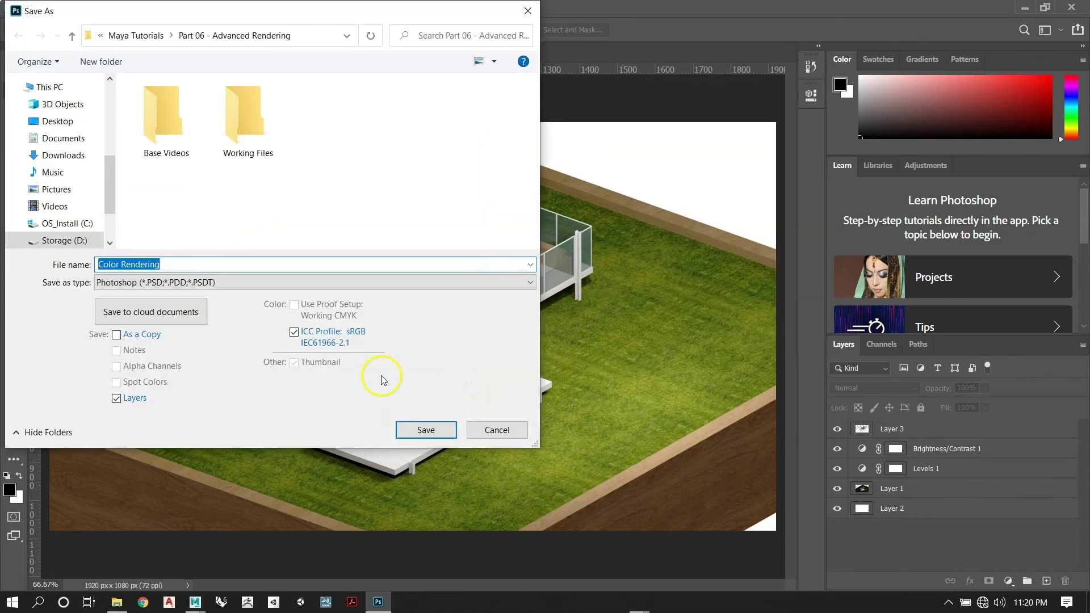
click(166, 283)
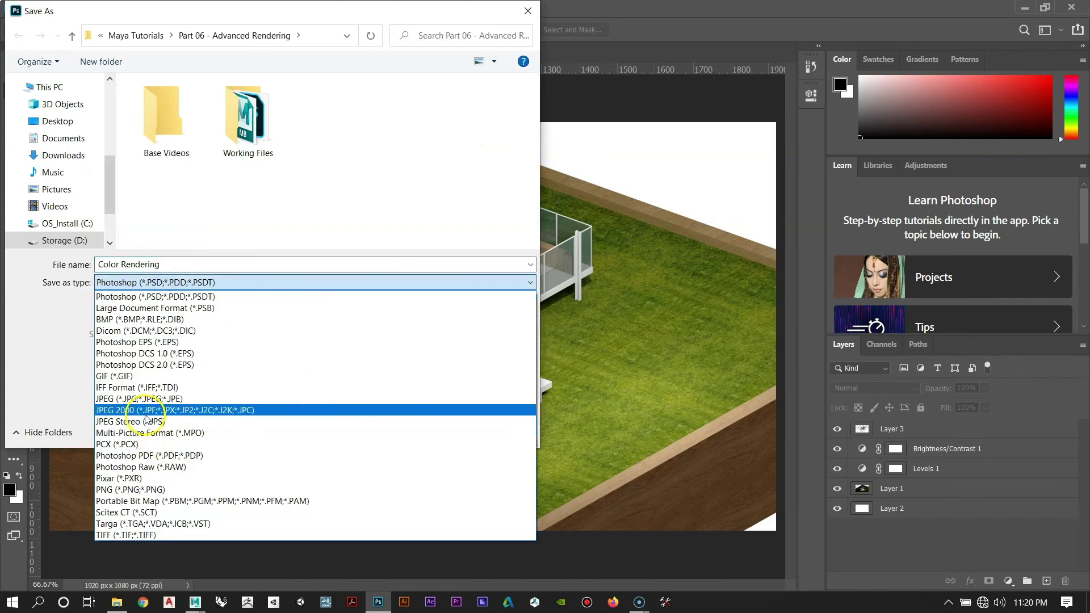
click(150, 400)
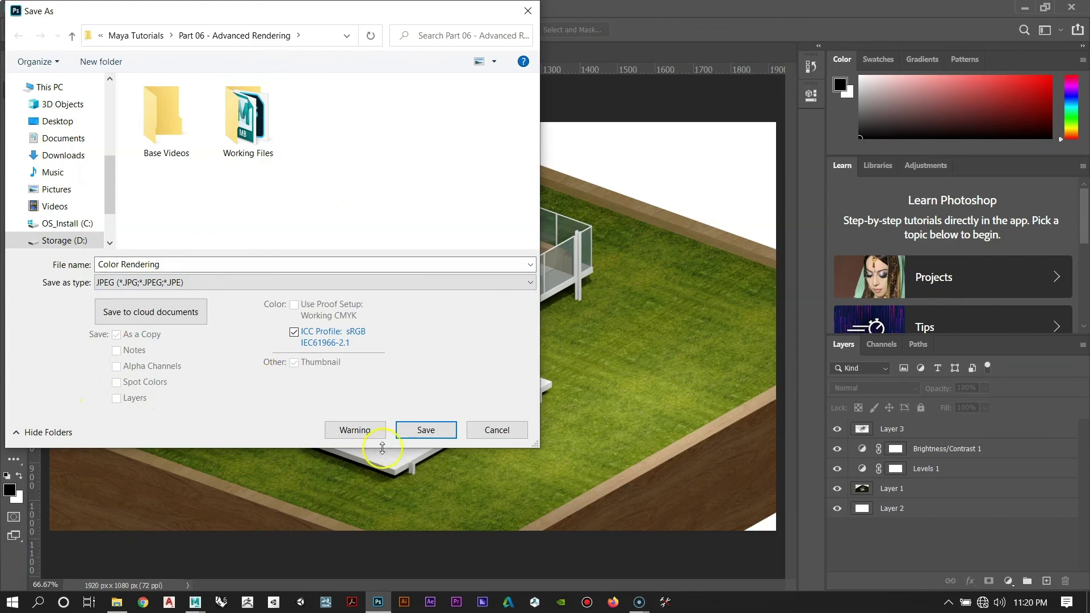
click(420, 429)
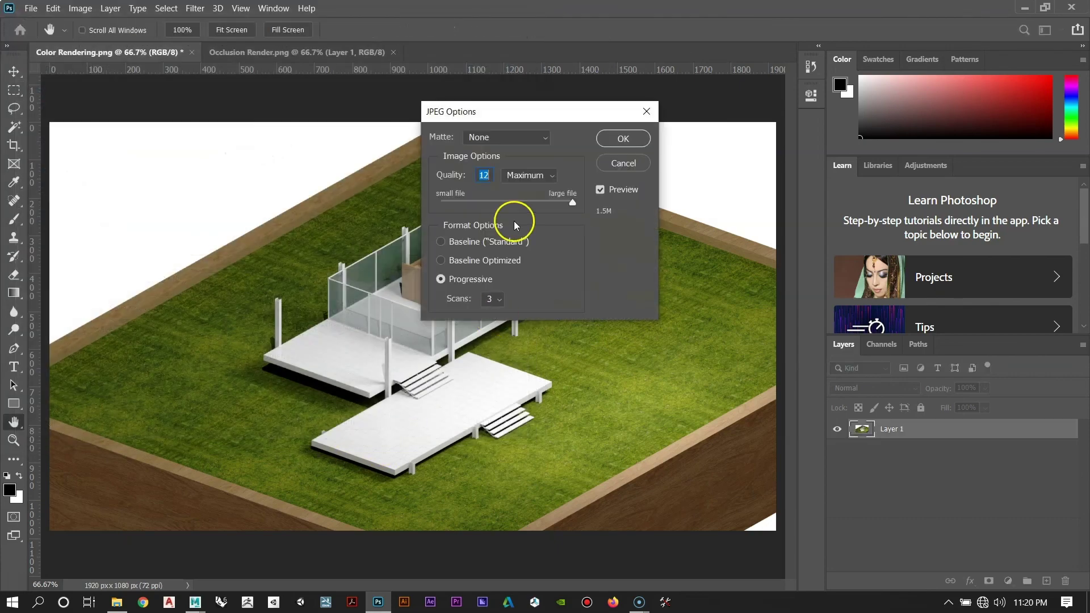
click(618, 139)
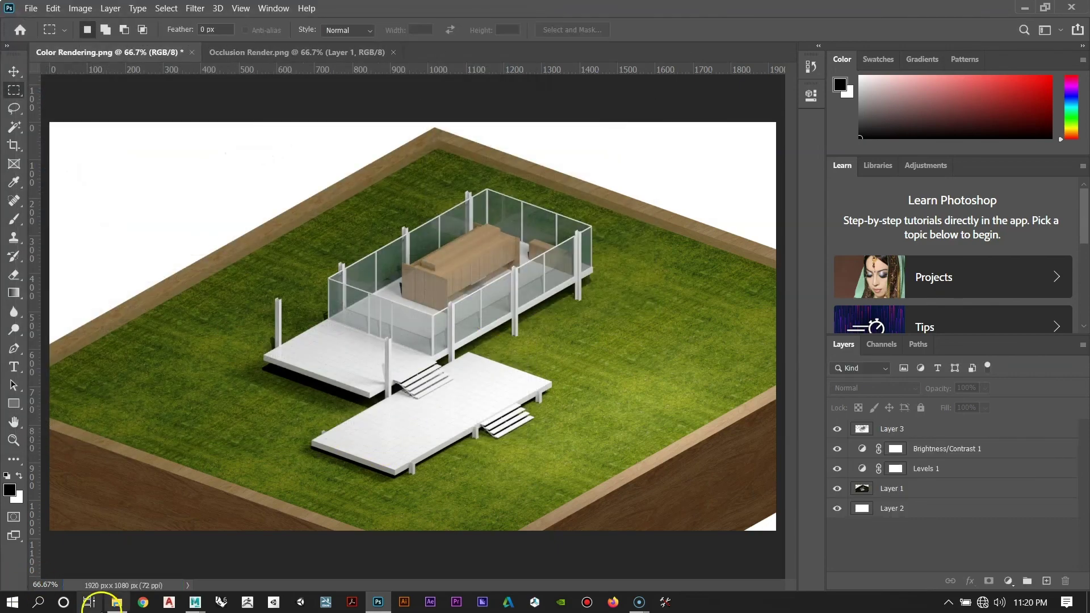
Step: View the saved Color Rendering.jpg from its folder in the Photos viewer, then close the viewer and the folder window
click(117, 601)
double_click(488, 161)
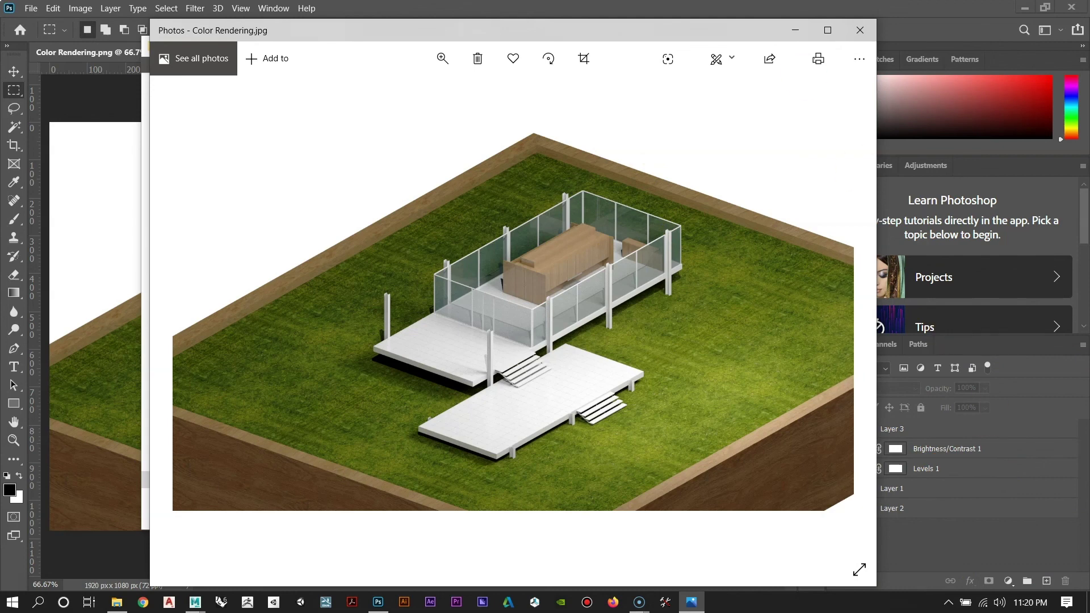
drag(712, 33, 653, 82)
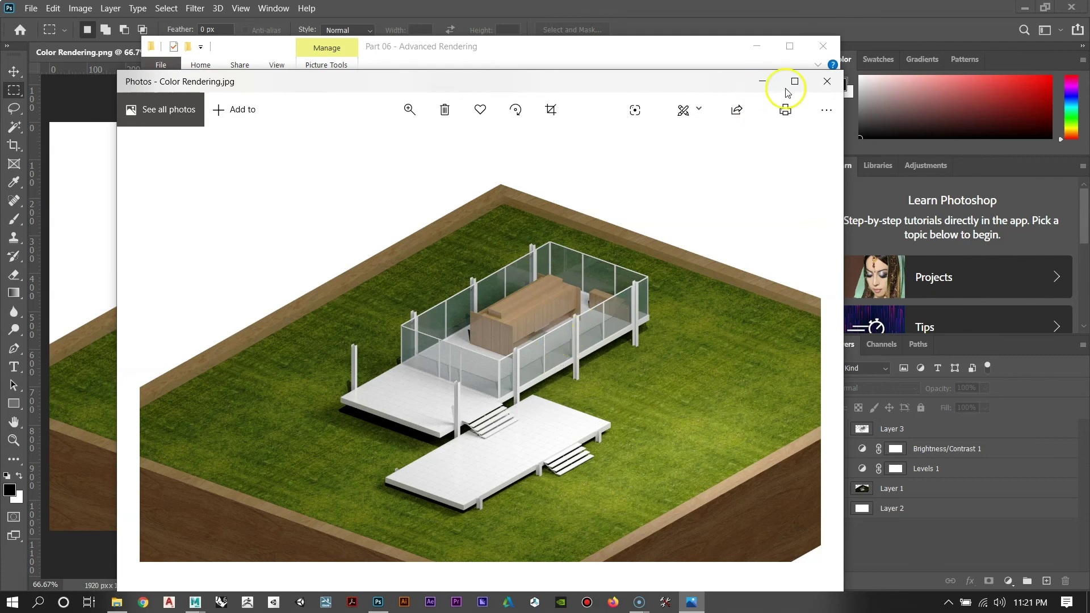
click(828, 81)
click(823, 45)
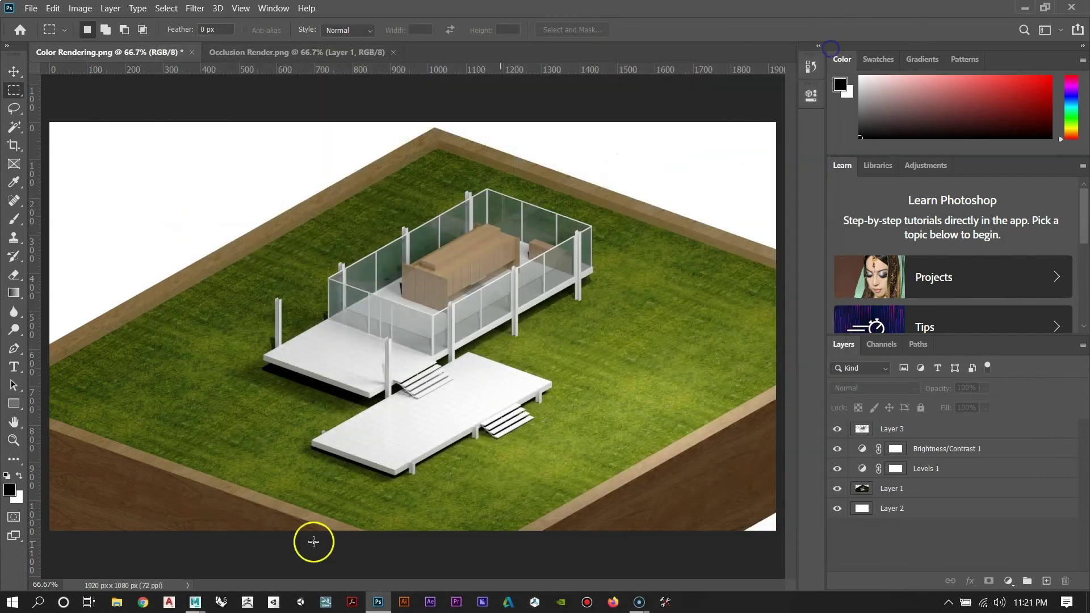
click(22, 582)
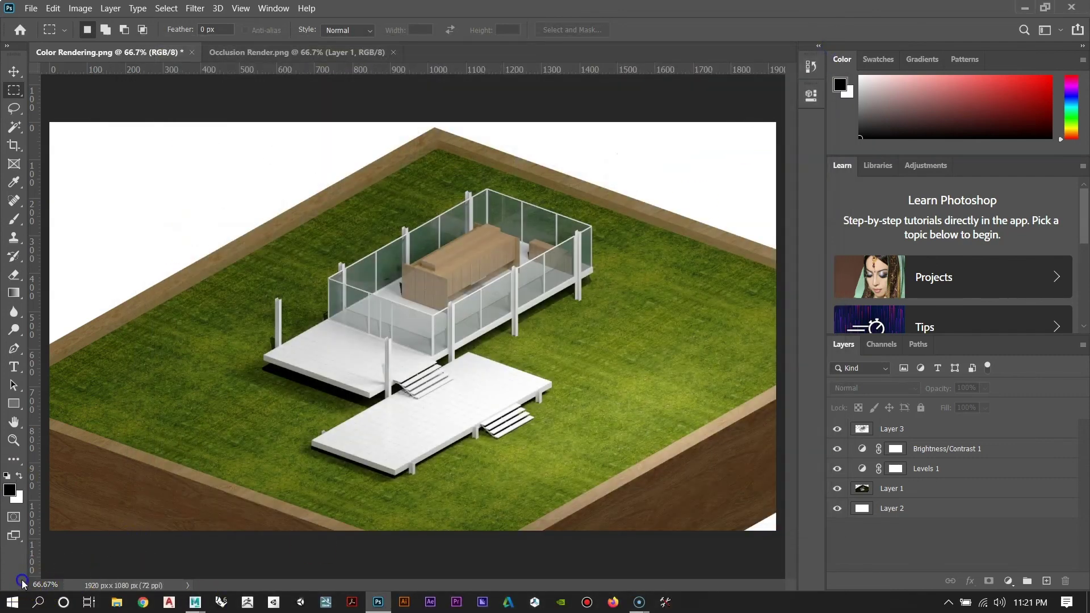